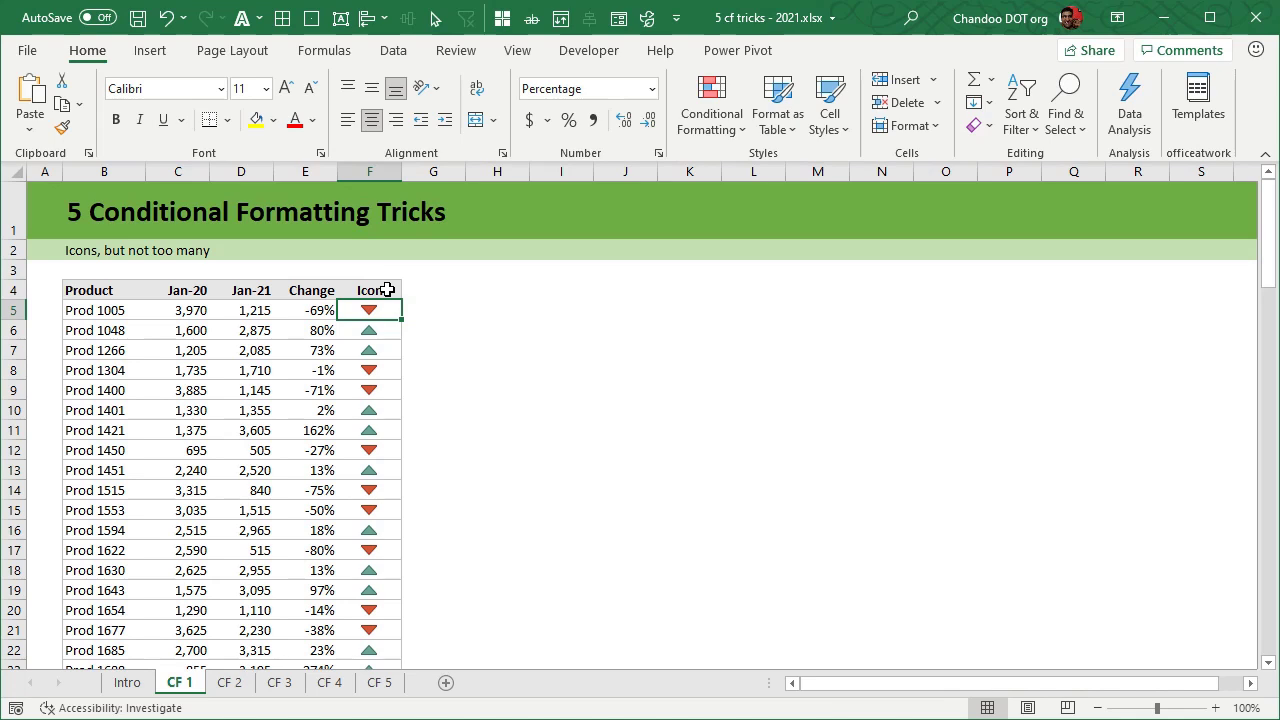
Preview the icon set choices on the Change column values in E5:E104 without applying any.
{"action": "key", "text": "Left"}
{"action": "key", "text": "ctrl+shift+Down"}
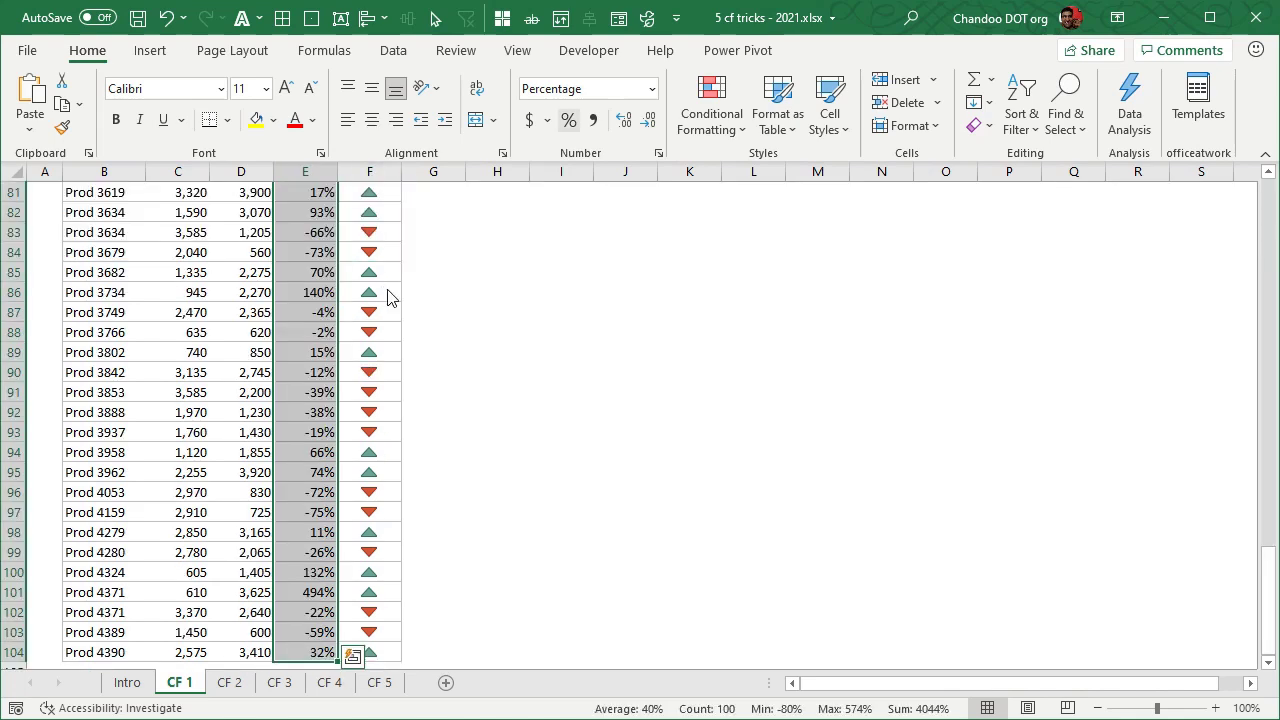
{"action": "left_click", "coordinate": [714, 128]}
{"action": "key", "text": "i"}
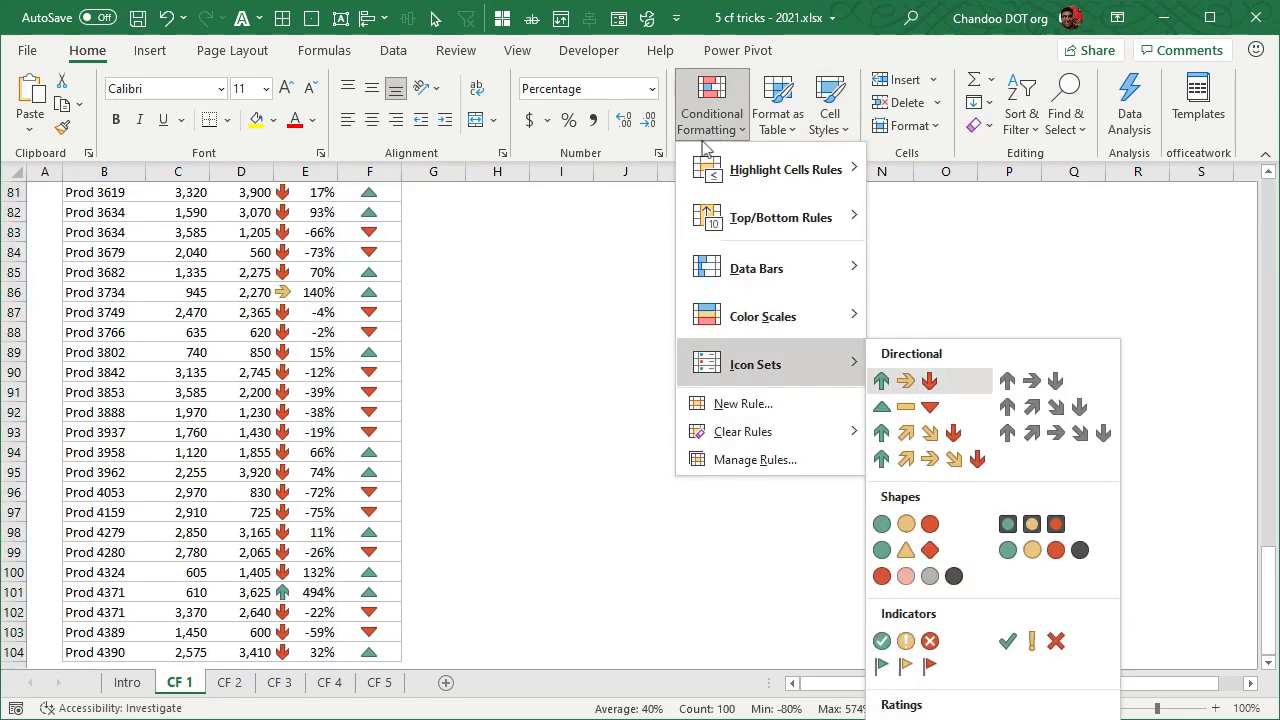
{"action": "left_click", "coordinate": [523, 380]}
{"action": "scroll", "coordinate": [523, 377], "scroll_direction": "up", "scroll_amount": 12}
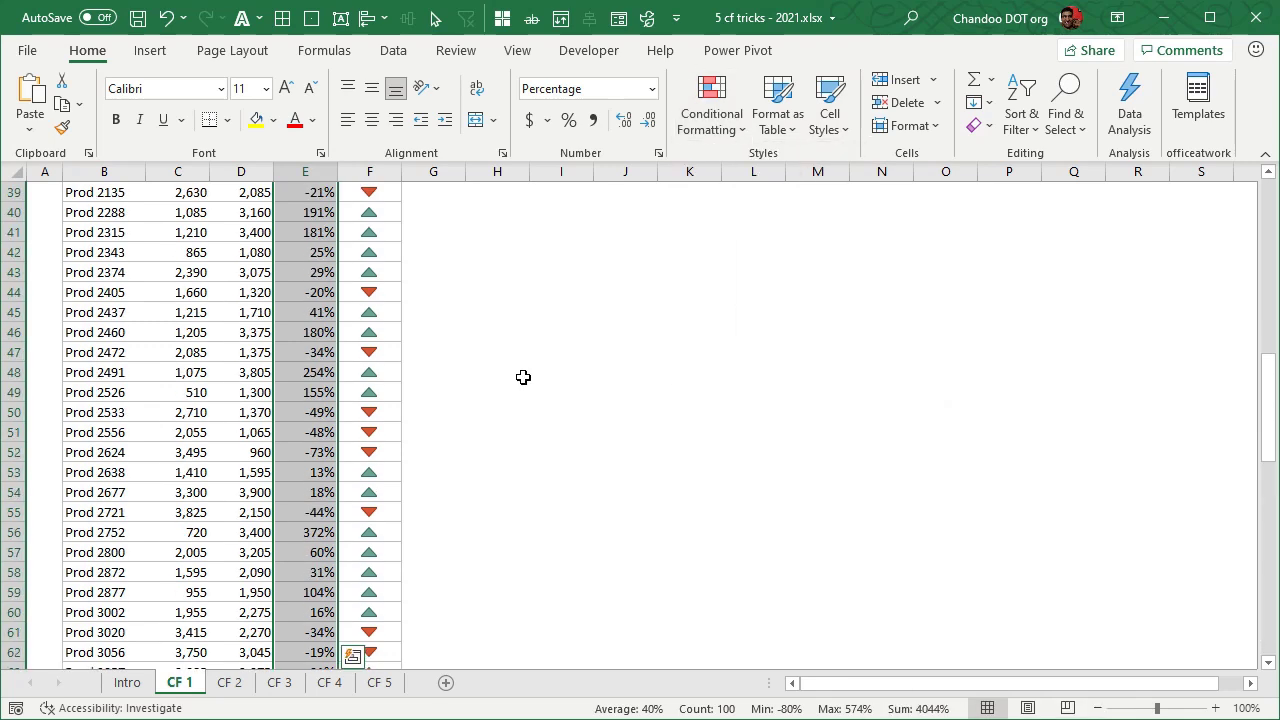
{"action": "scroll", "coordinate": [523, 377], "scroll_direction": "up", "scroll_amount": 15}
{"action": "left_click", "coordinate": [482, 310]}
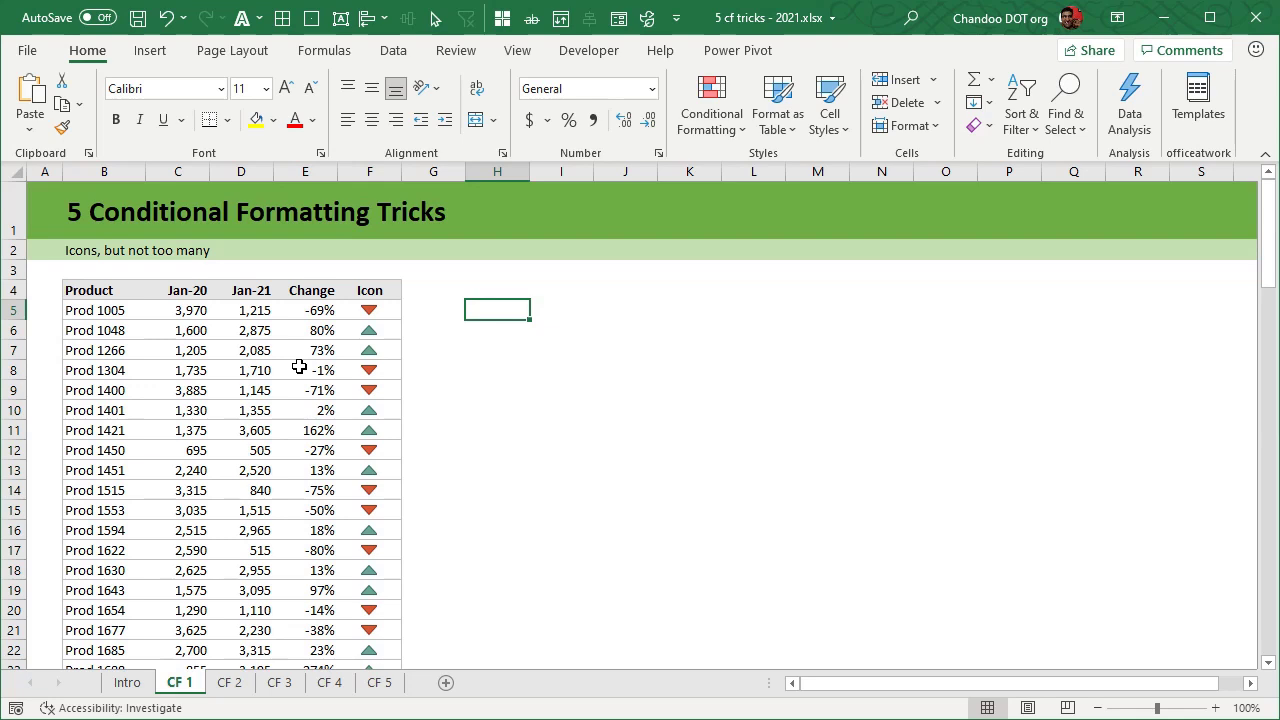
Examine the up and down triangles in the Icon column throughout the product table.
{"action": "left_click", "coordinate": [385, 312]}
{"action": "scroll", "coordinate": [386, 357], "scroll_direction": "down", "scroll_amount": 5}
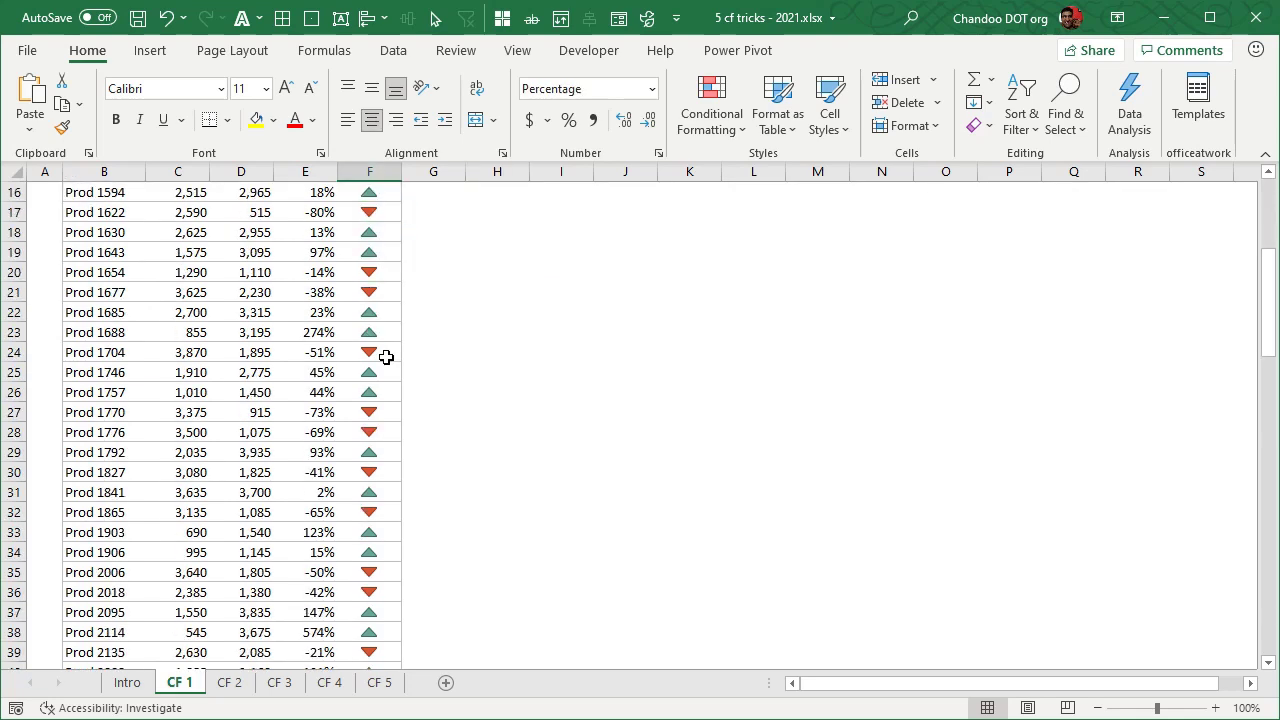
{"action": "scroll", "coordinate": [386, 357], "scroll_direction": "up", "scroll_amount": 5}
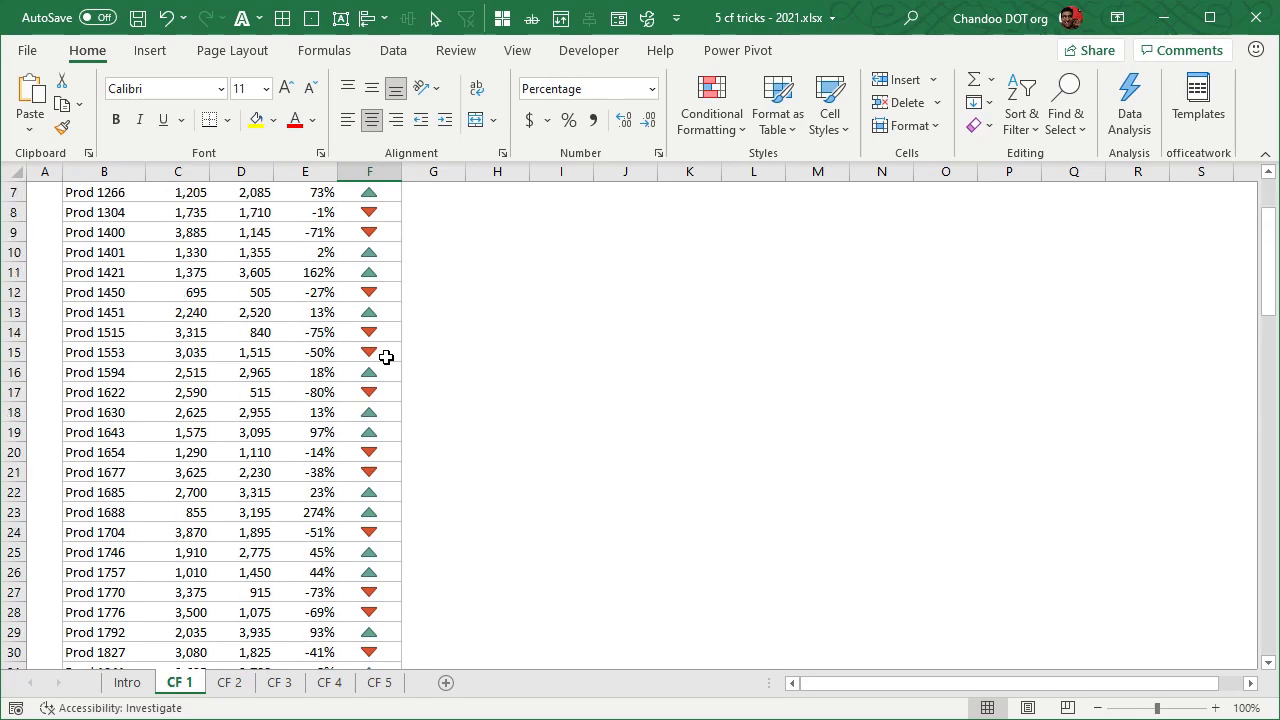
{"action": "scroll", "coordinate": [397, 511], "scroll_direction": "down", "scroll_amount": 12}
{"action": "scroll", "coordinate": [397, 511], "scroll_direction": "down", "scroll_amount": 6}
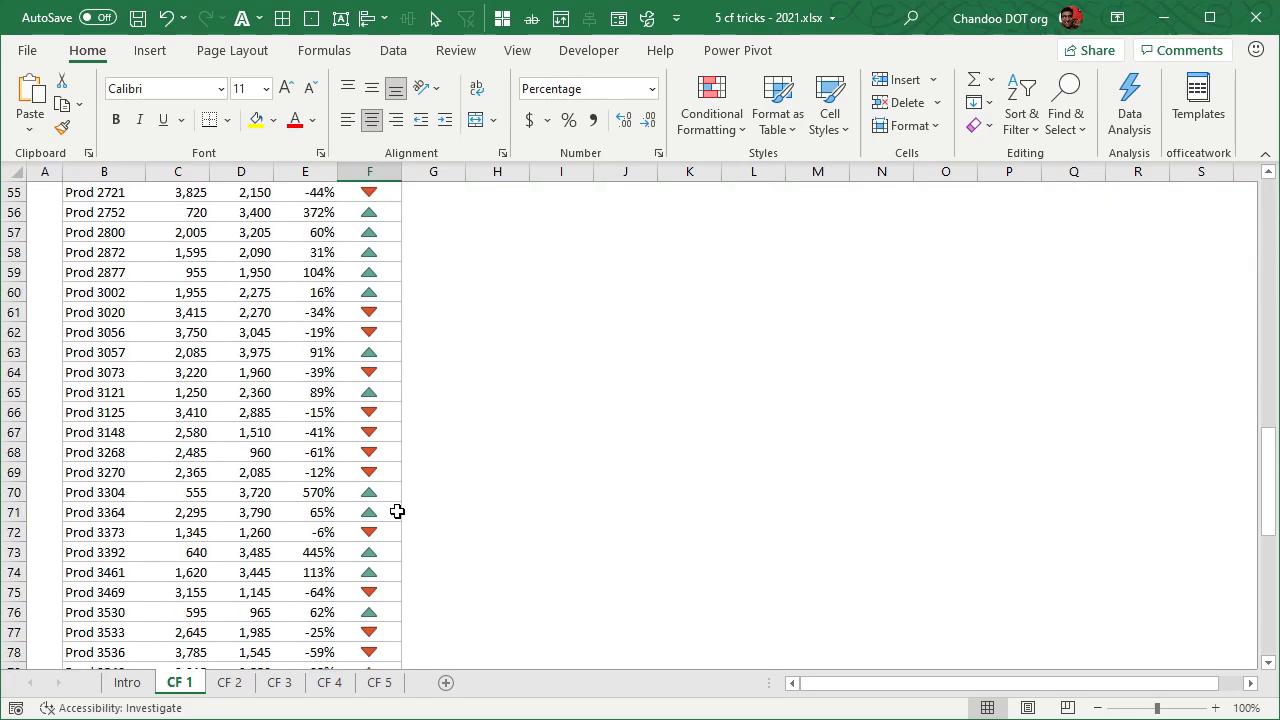
{"action": "scroll", "coordinate": [397, 511], "scroll_direction": "down", "scroll_amount": 1}
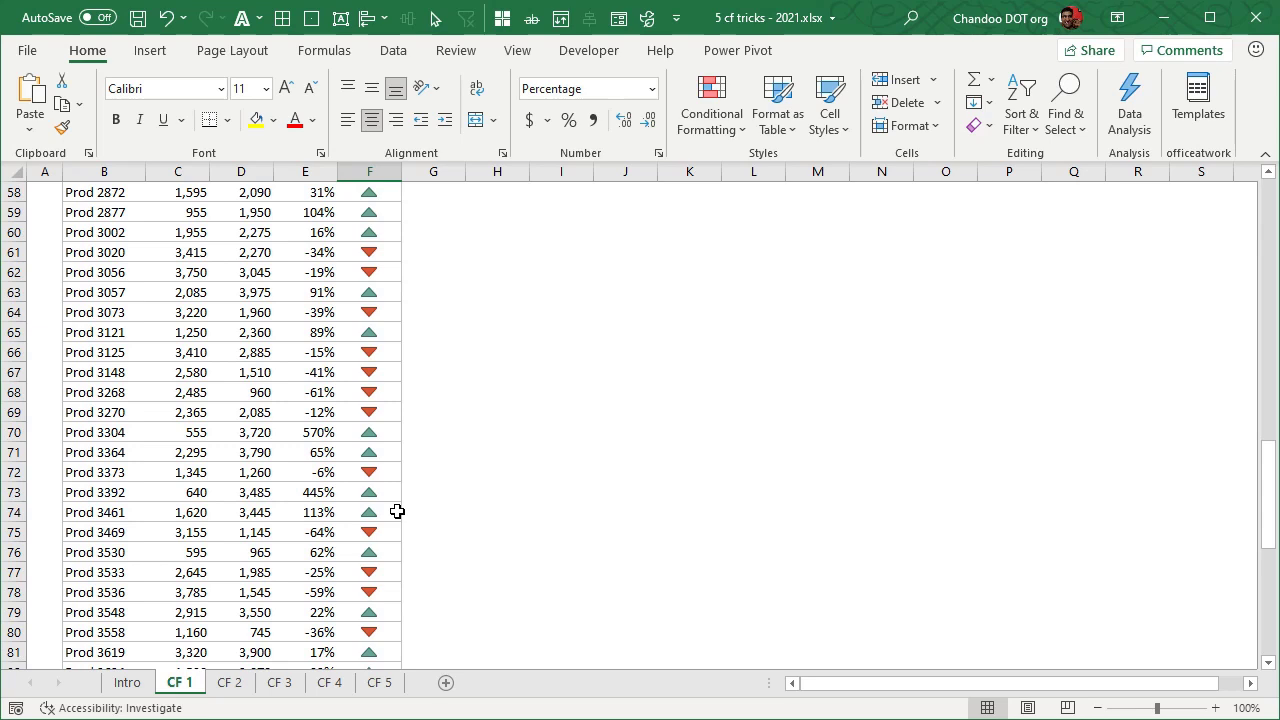
{"action": "scroll", "coordinate": [397, 511], "scroll_direction": "up", "scroll_amount": 19}
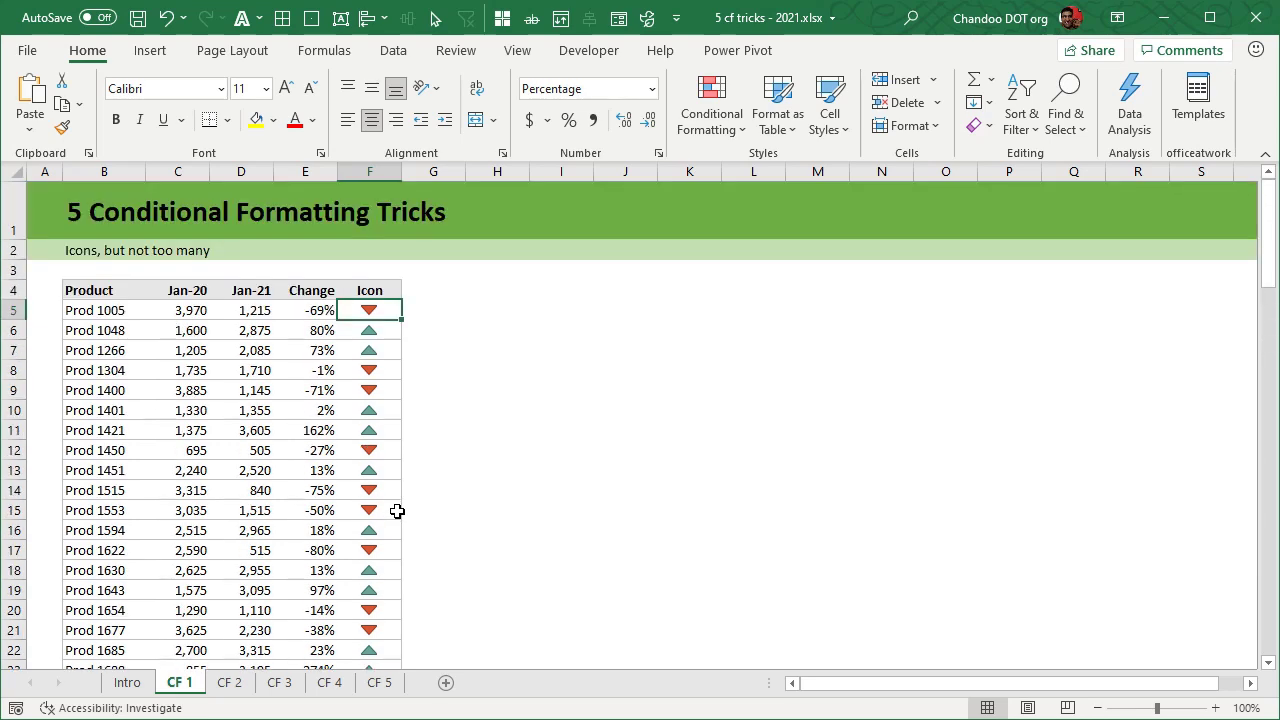
Enter the icon threshold values 50% in cell H5 and -50% in cell H6.
{"action": "left_click", "coordinate": [516, 306]}
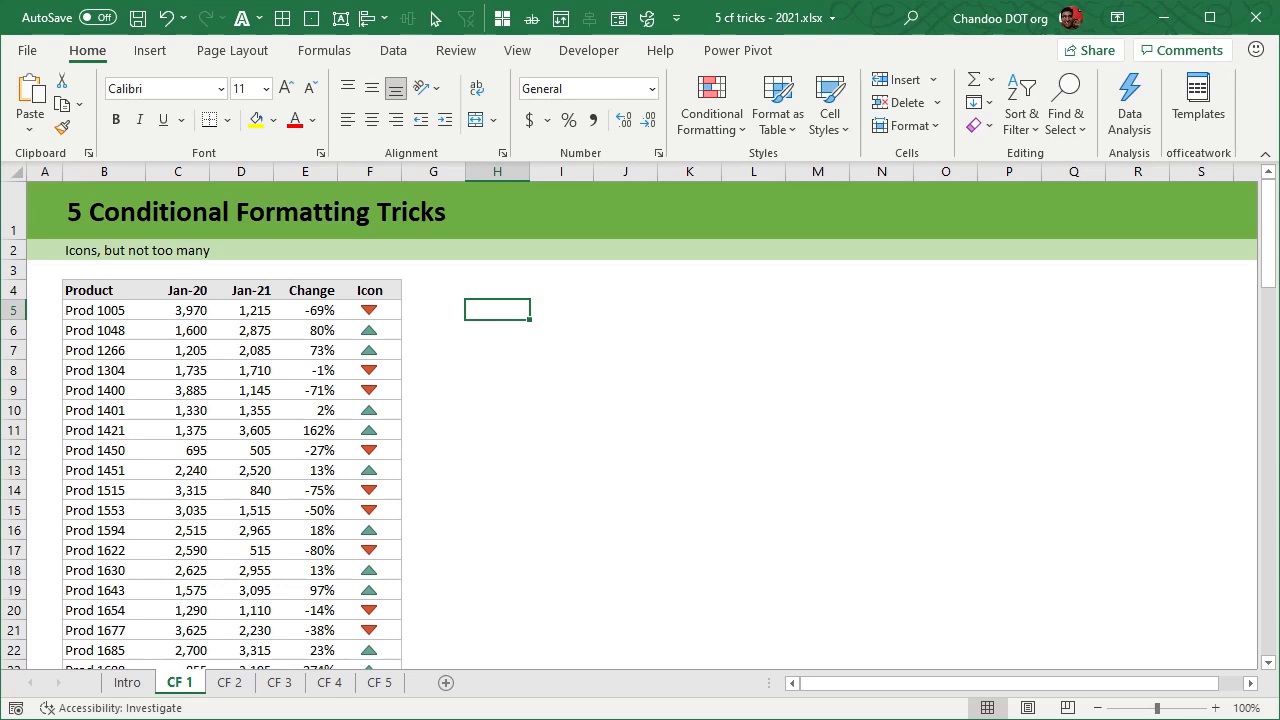
{"action": "type", "text": "50"}
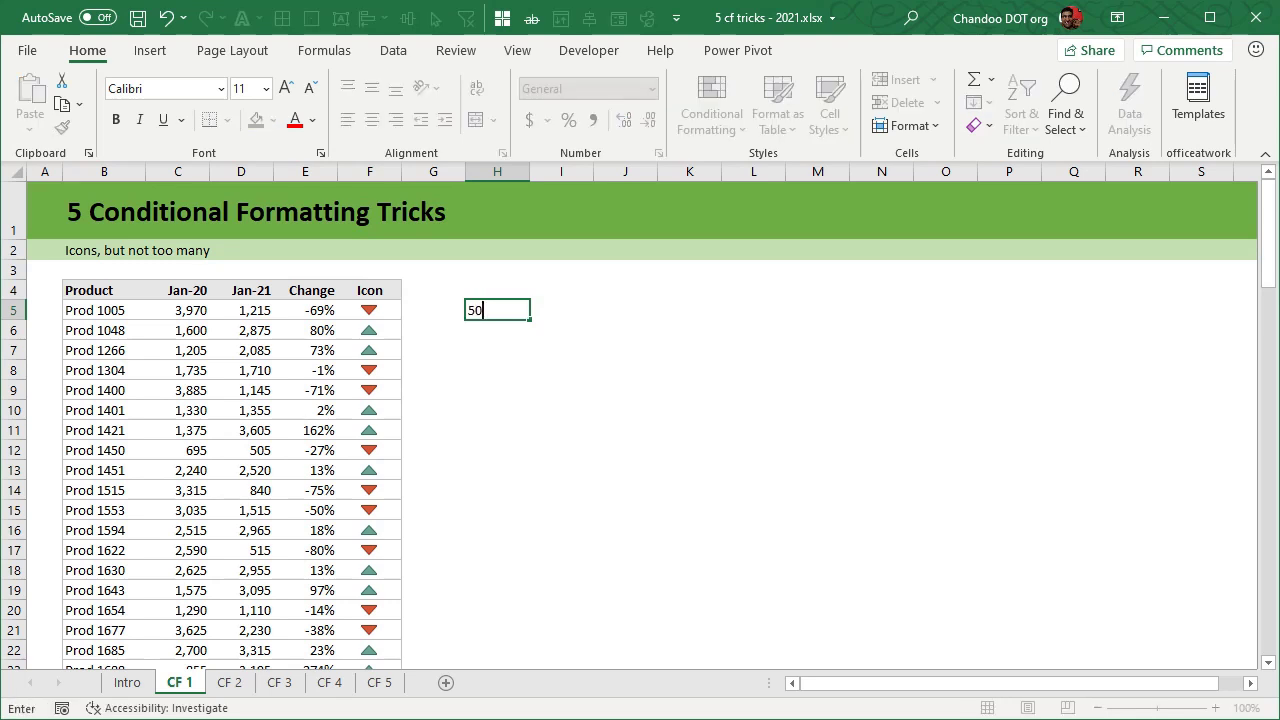
{"action": "key", "text": "Return"}
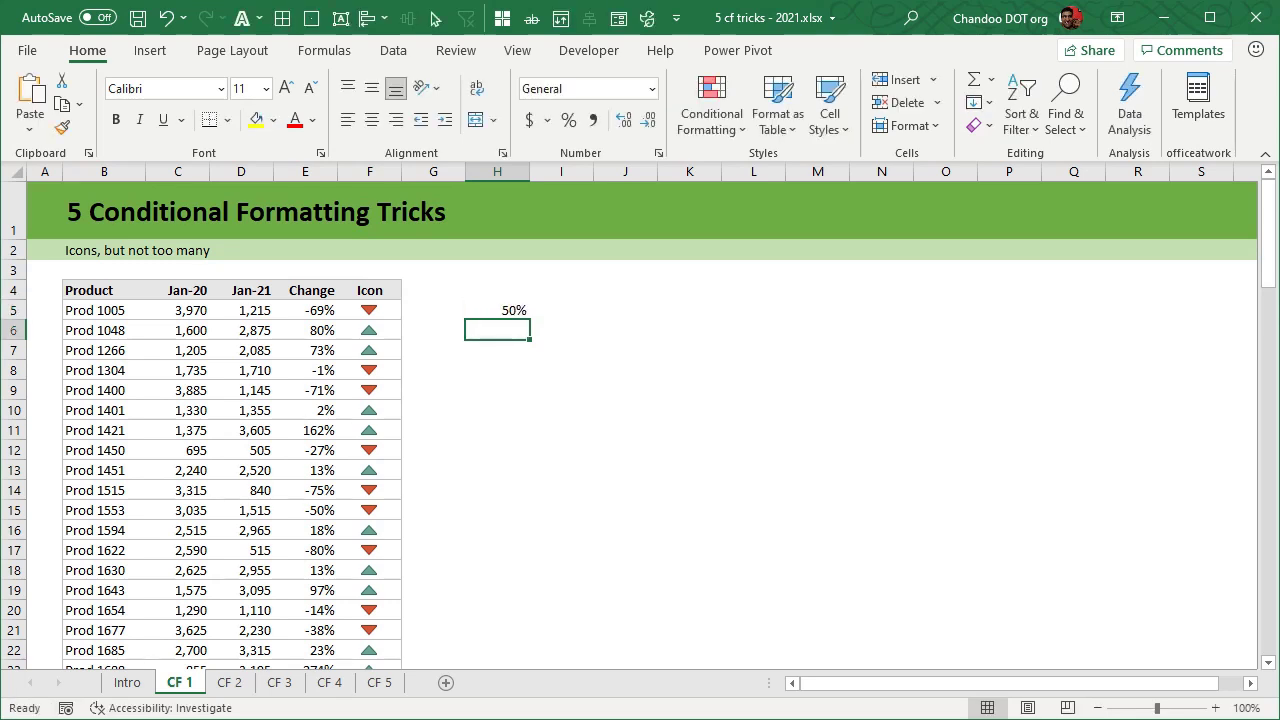
{"action": "type", "text": "-50"}
{"action": "key", "text": "Return"}
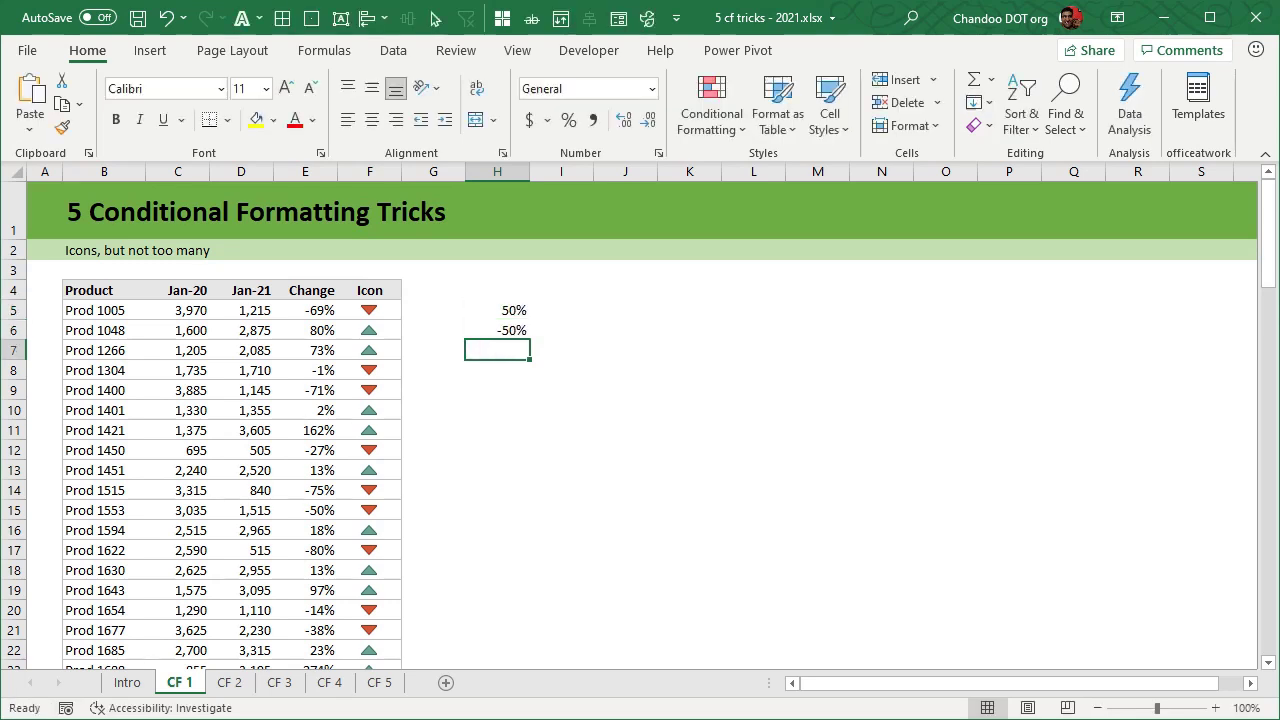
{"action": "mouse_move", "coordinate": [514, 312]}
{"action": "left_mouse_down"}
{"action": "mouse_move", "coordinate": [511, 347]}
{"action": "mouse_move", "coordinate": [514, 331]}
{"action": "left_mouse_up"}
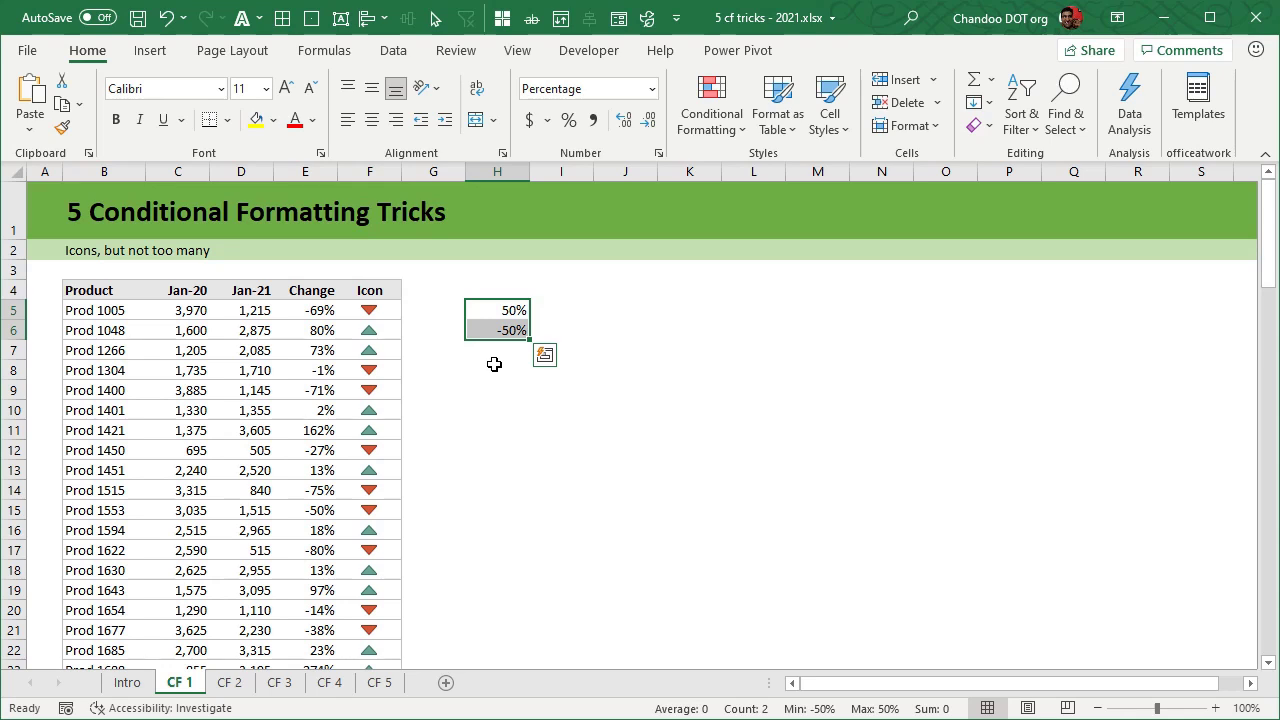
Open the icon set conditional formatting rule of the Icon column (F5:F104) for editing, keeping the threshold cells in view.
{"action": "left_click", "coordinate": [387, 306]}
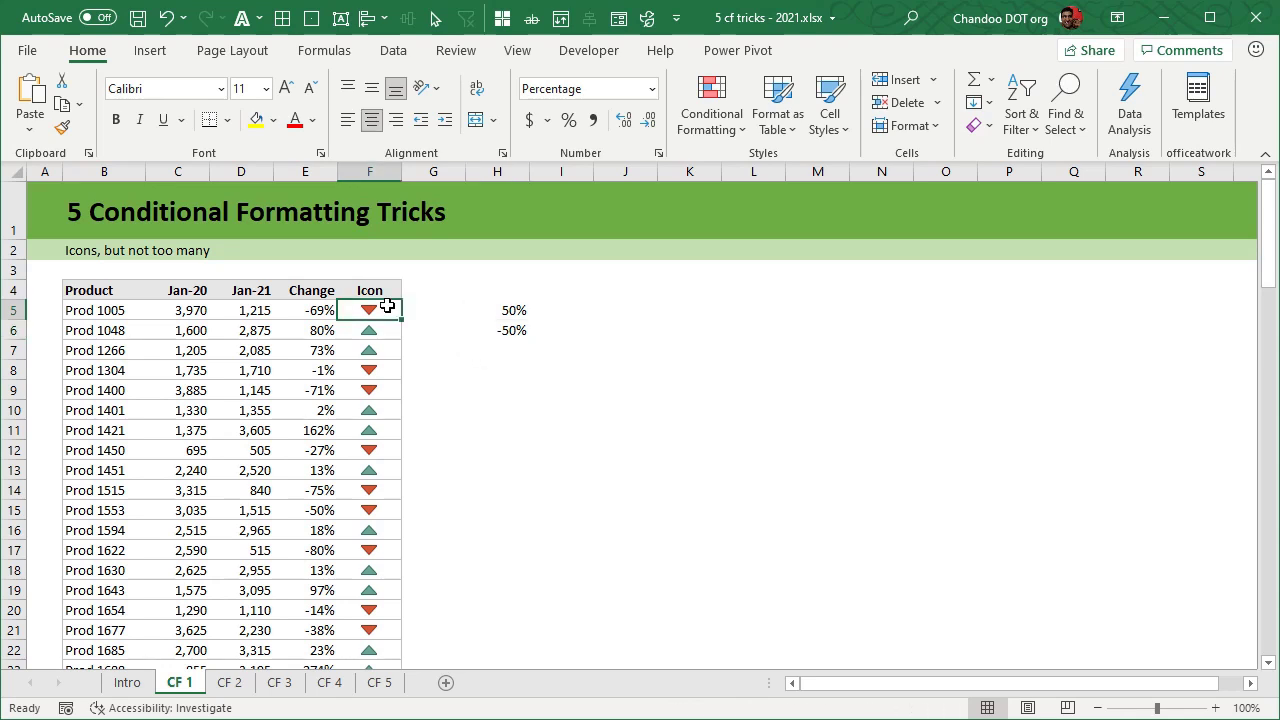
{"action": "key", "text": "ctrl+shift+Down"}
{"action": "scroll", "coordinate": [540, 220], "scroll_direction": "up", "scroll_amount": 3}
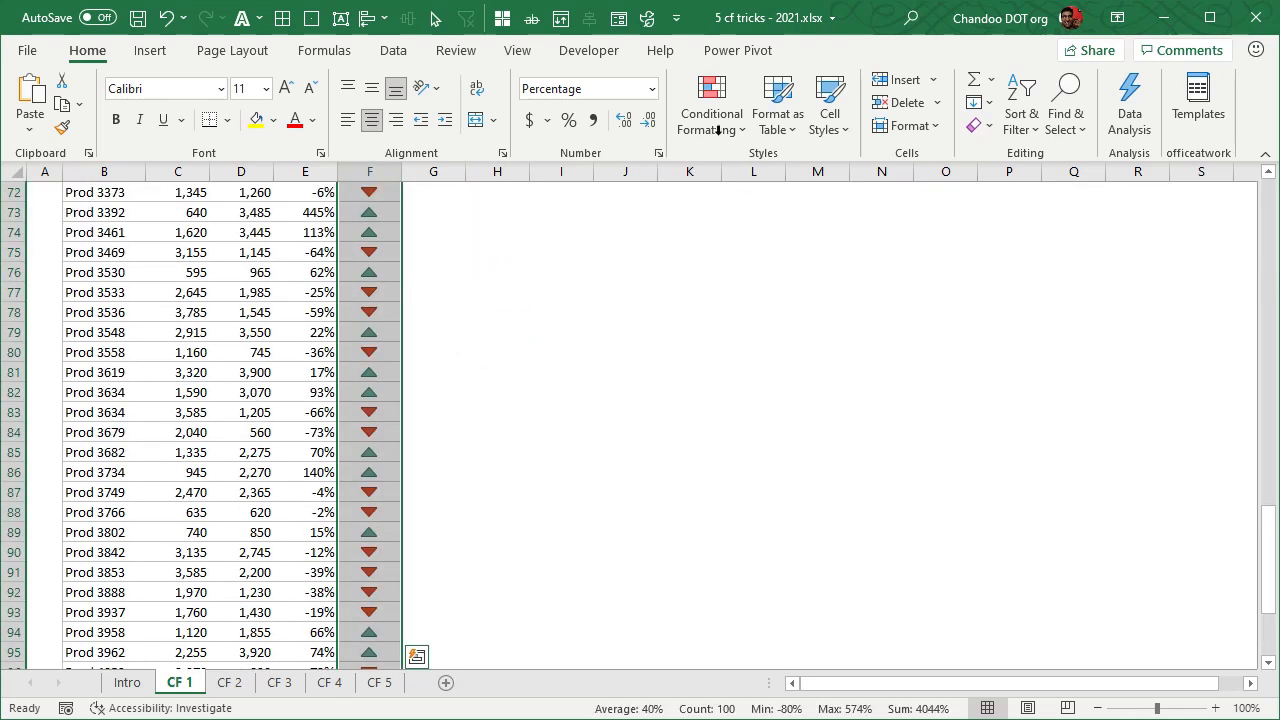
{"action": "left_click", "coordinate": [720, 128]}
{"action": "left_click", "coordinate": [754, 460]}
{"action": "left_click", "coordinate": [338, 492]}
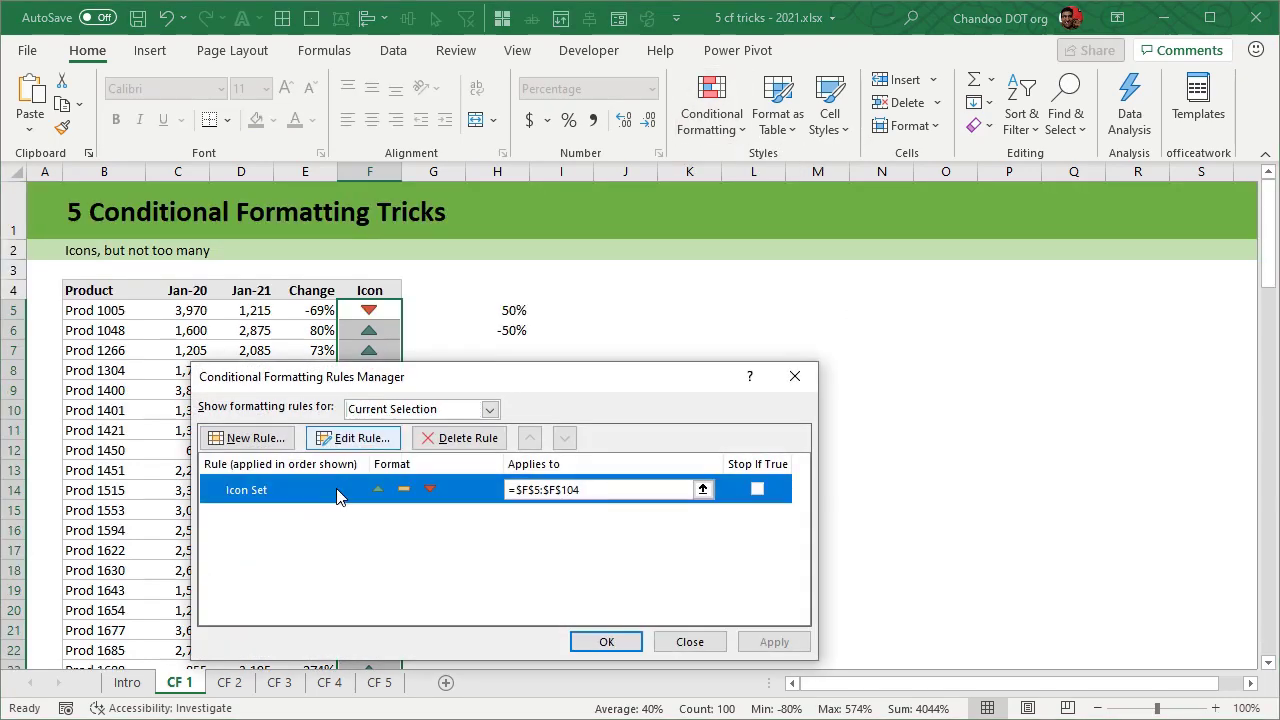
{"action": "double_click", "coordinate": [335, 500]}
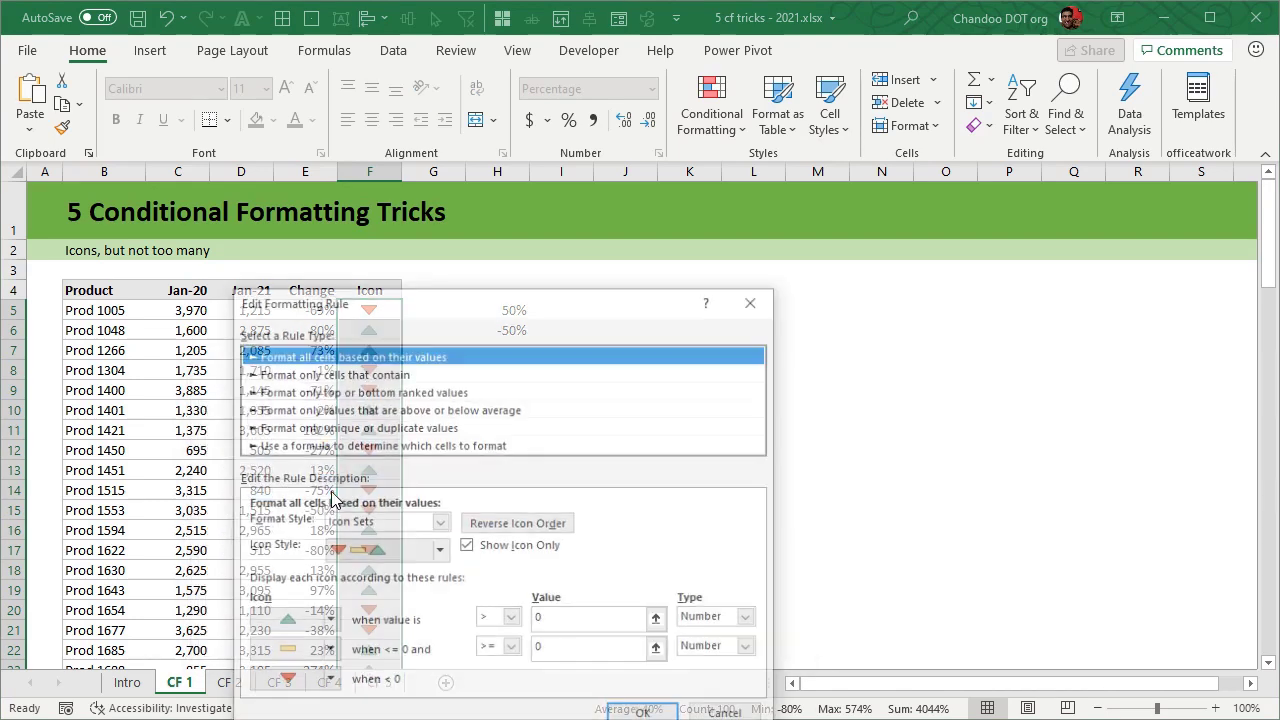
{"action": "left_click_drag", "start_coordinate": [551, 314], "coordinate": [838, 125]}
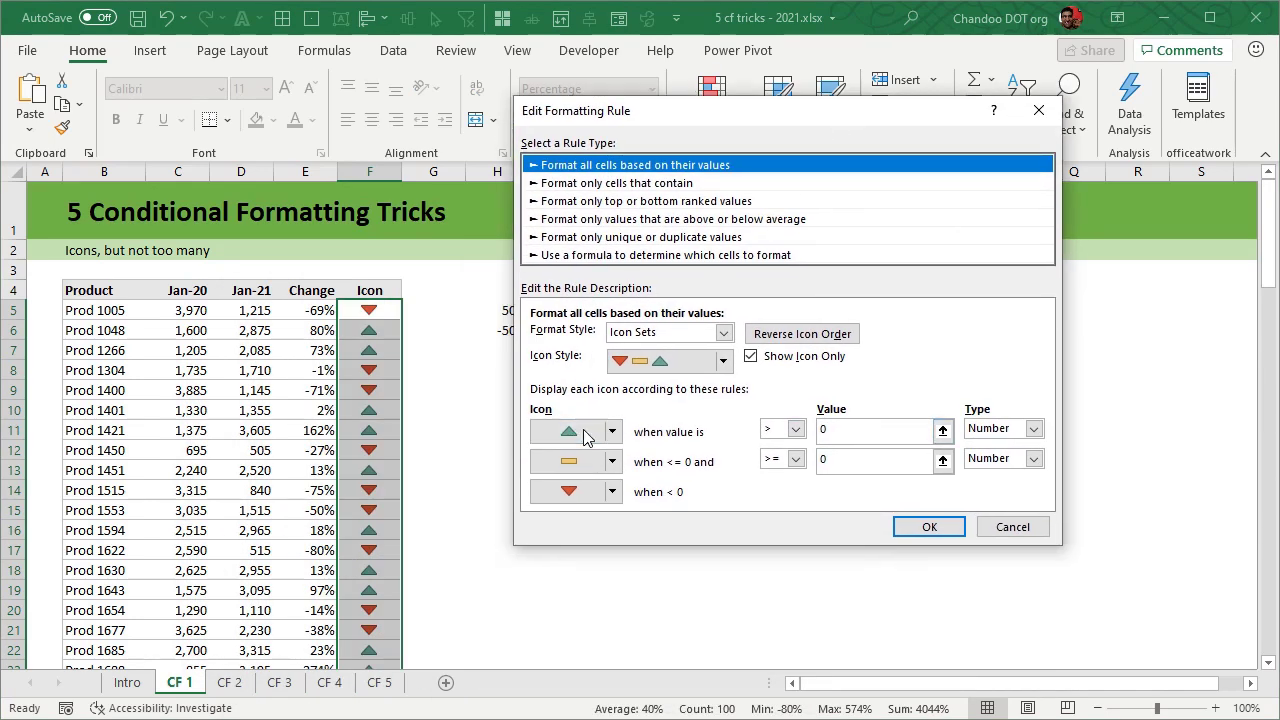
Set the threshold value for the green up triangle to =$H$5.
{"action": "left_click", "coordinate": [828, 429]}
{"action": "left_click_drag", "start_coordinate": [793, 112], "coordinate": [914, 132]}
{"action": "type", "text": "+"}
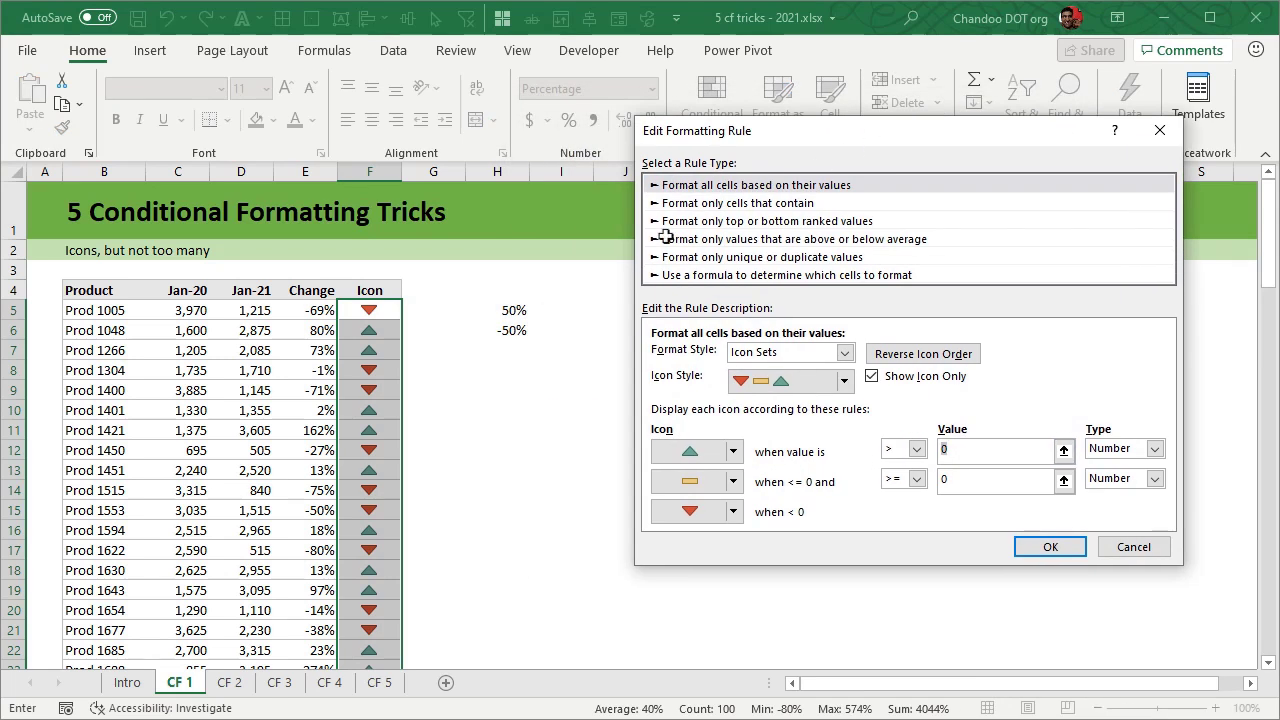
{"action": "left_click", "coordinate": [509, 310]}
{"action": "key", "text": "Tab"}
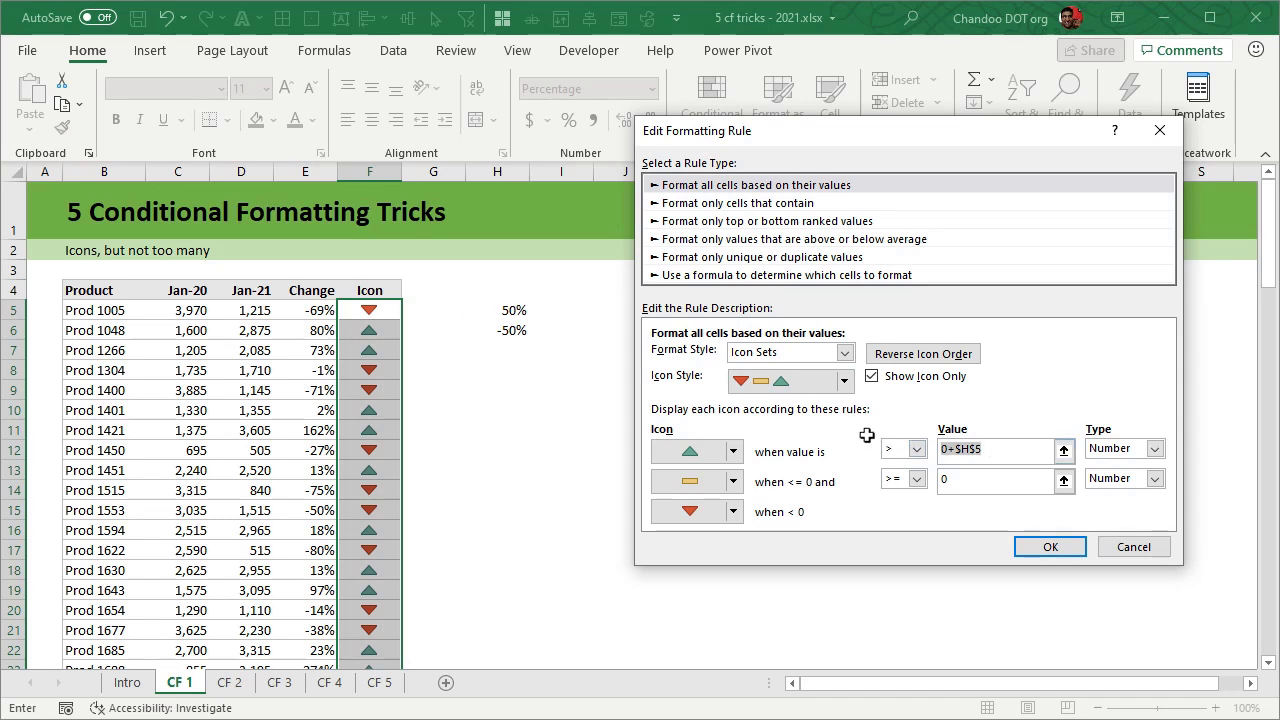
{"action": "left_click", "coordinate": [514, 310]}
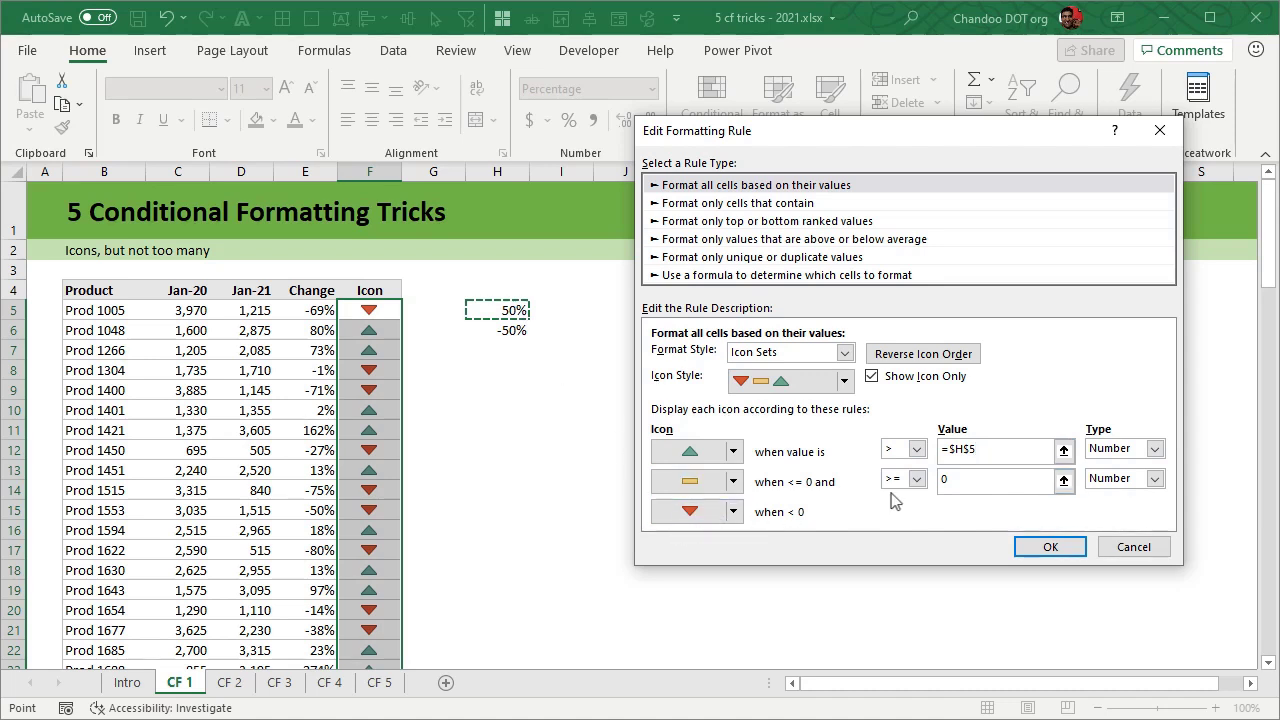
Set the lower threshold value for the yellow bar icon to =$H$6.
{"action": "left_click", "coordinate": [960, 480]}
{"action": "left_click", "coordinate": [510, 330]}
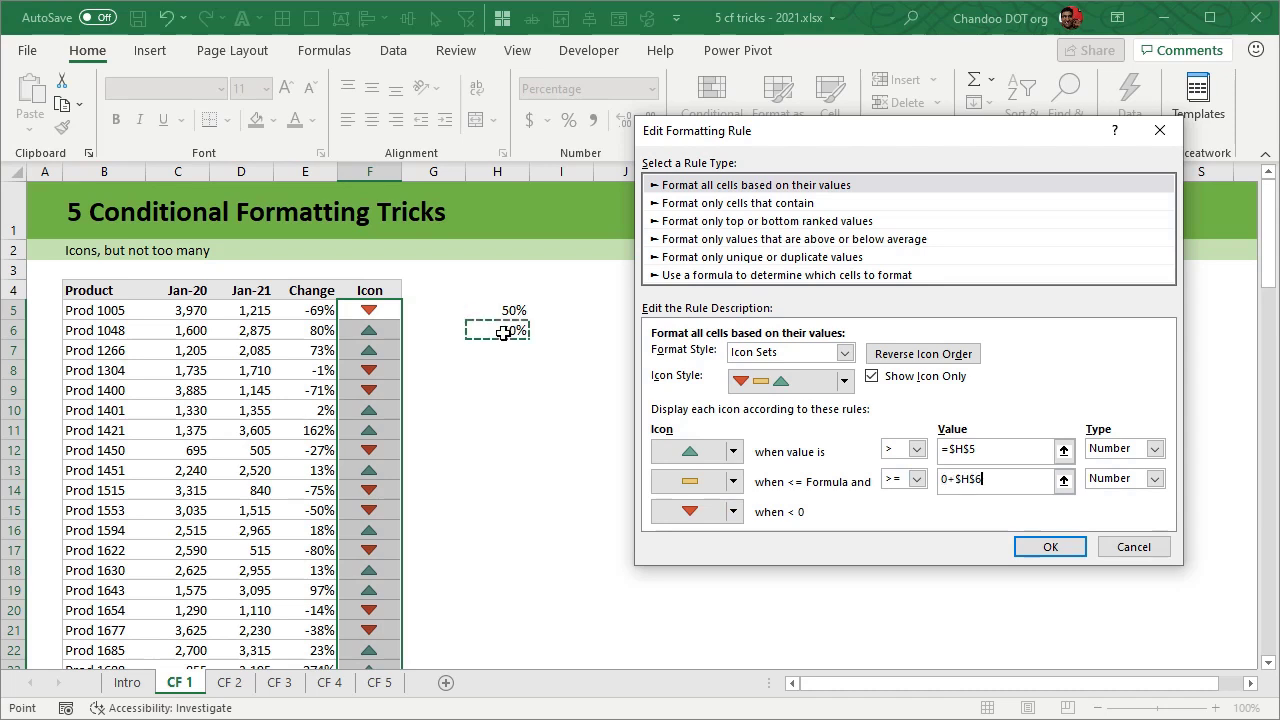
{"action": "key", "text": "BackSpace"}
{"action": "key", "text": "BackSpace"}
{"action": "key", "text": "BackSpace"}
{"action": "key", "text": "BackSpace"}
{"action": "left_click", "coordinate": [514, 332]}
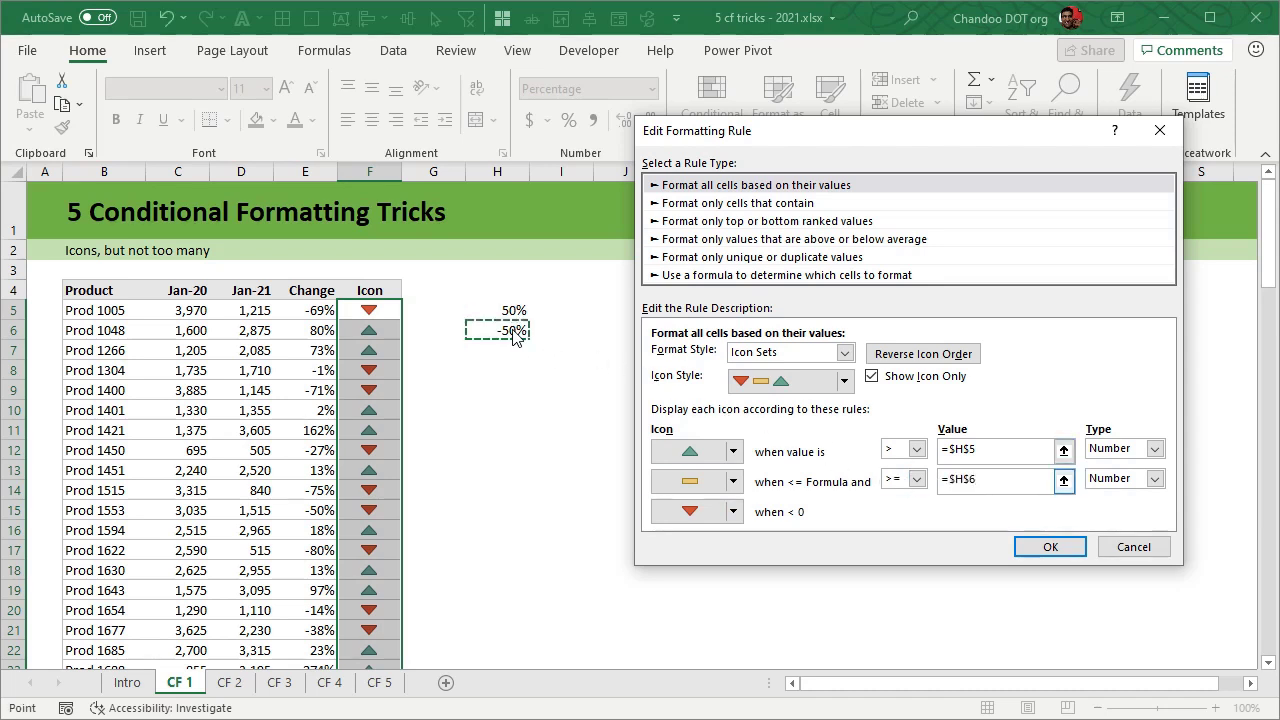
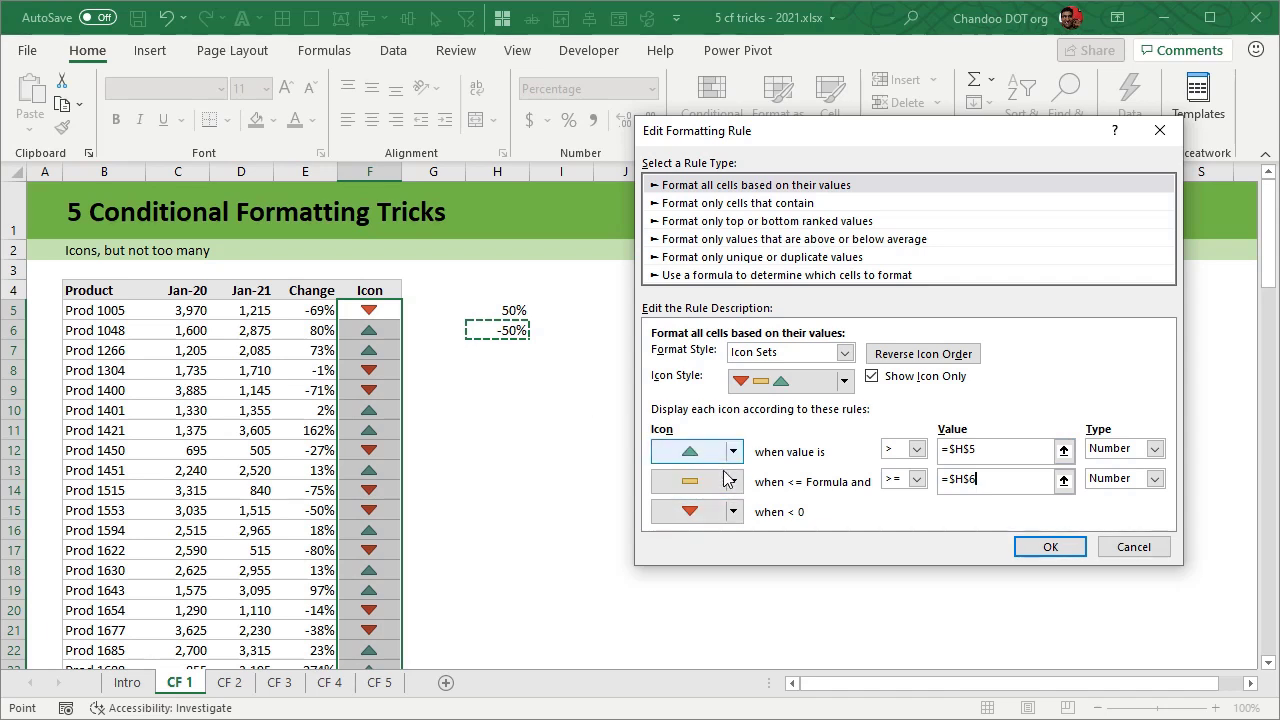
Apply the edited icon set rule to the Icon column and review the icons in the table.
{"action": "left_click", "coordinate": [1049, 548]}
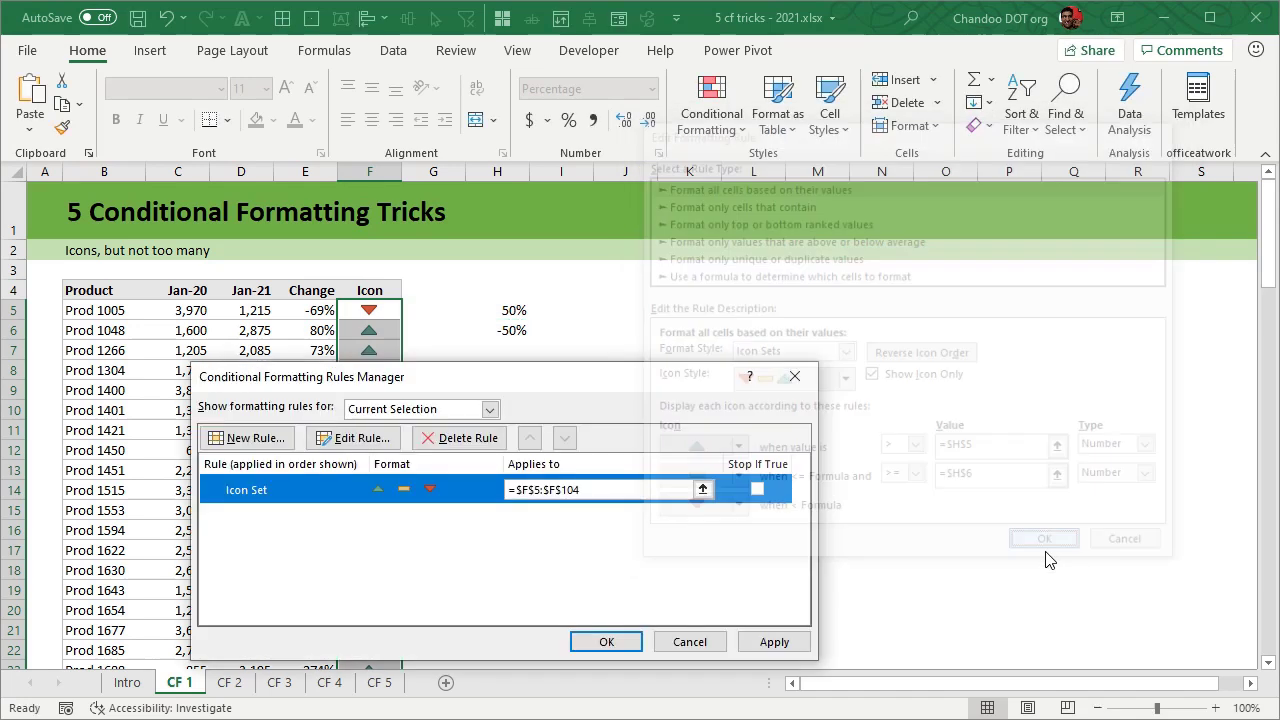
{"action": "left_click", "coordinate": [774, 642]}
{"action": "left_click", "coordinate": [606, 642]}
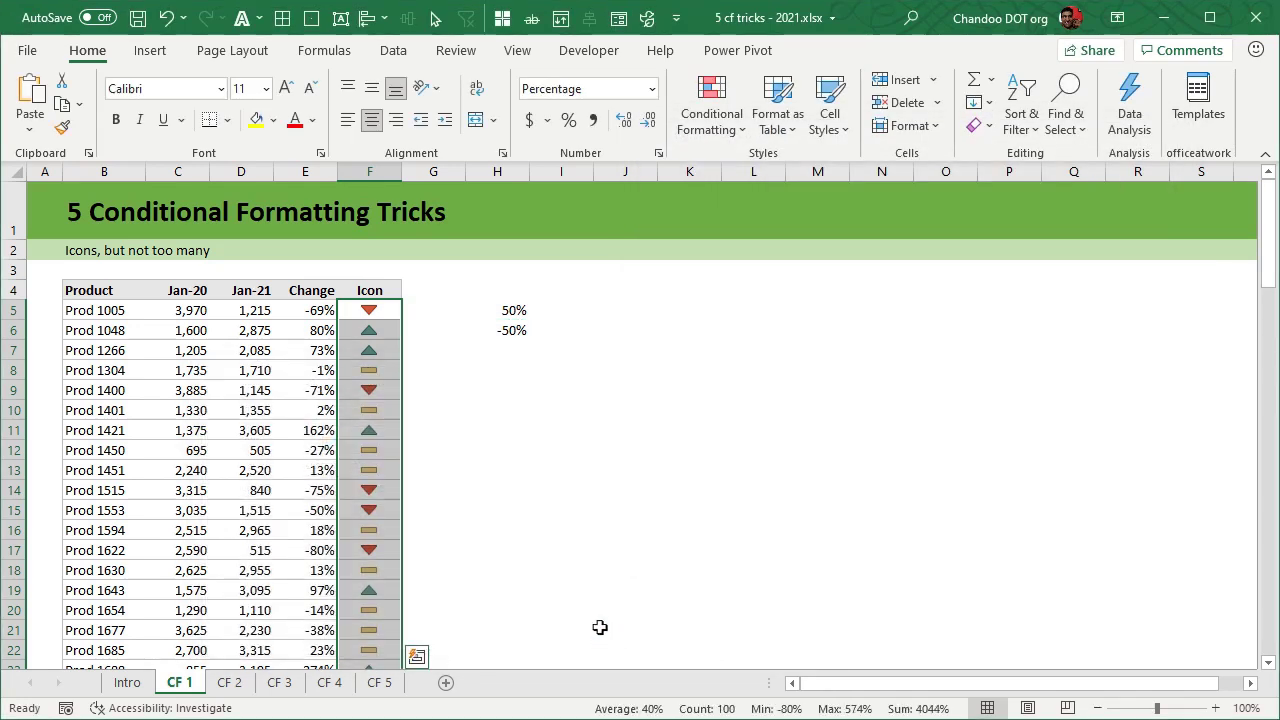
{"action": "scroll", "coordinate": [429, 437], "scroll_direction": "down", "scroll_amount": 2}
{"action": "left_click", "coordinate": [370, 378]}
{"action": "left_click", "coordinate": [366, 452]}
{"action": "scroll", "coordinate": [364, 492], "scroll_direction": "down", "scroll_amount": 4}
{"action": "scroll", "coordinate": [366, 495], "scroll_direction": "up", "scroll_amount": 6}
Select F5:F104 again and reopen its icon set rule for editing.
{"action": "left_click", "coordinate": [370, 310]}
{"action": "key", "text": "ctrl+shift+Down"}
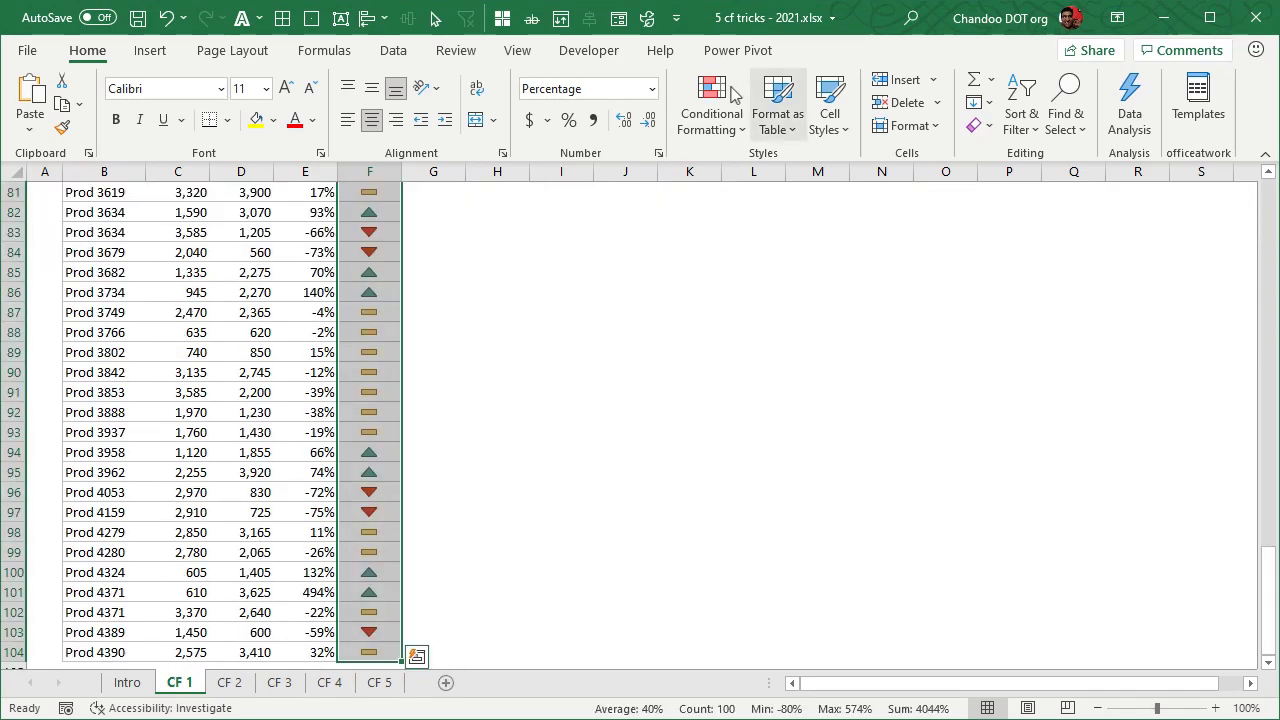
{"action": "scroll", "coordinate": [667, 458], "scroll_direction": "up", "scroll_amount": 6}
{"action": "scroll", "coordinate": [668, 459], "scroll_direction": "up", "scroll_amount": 20}
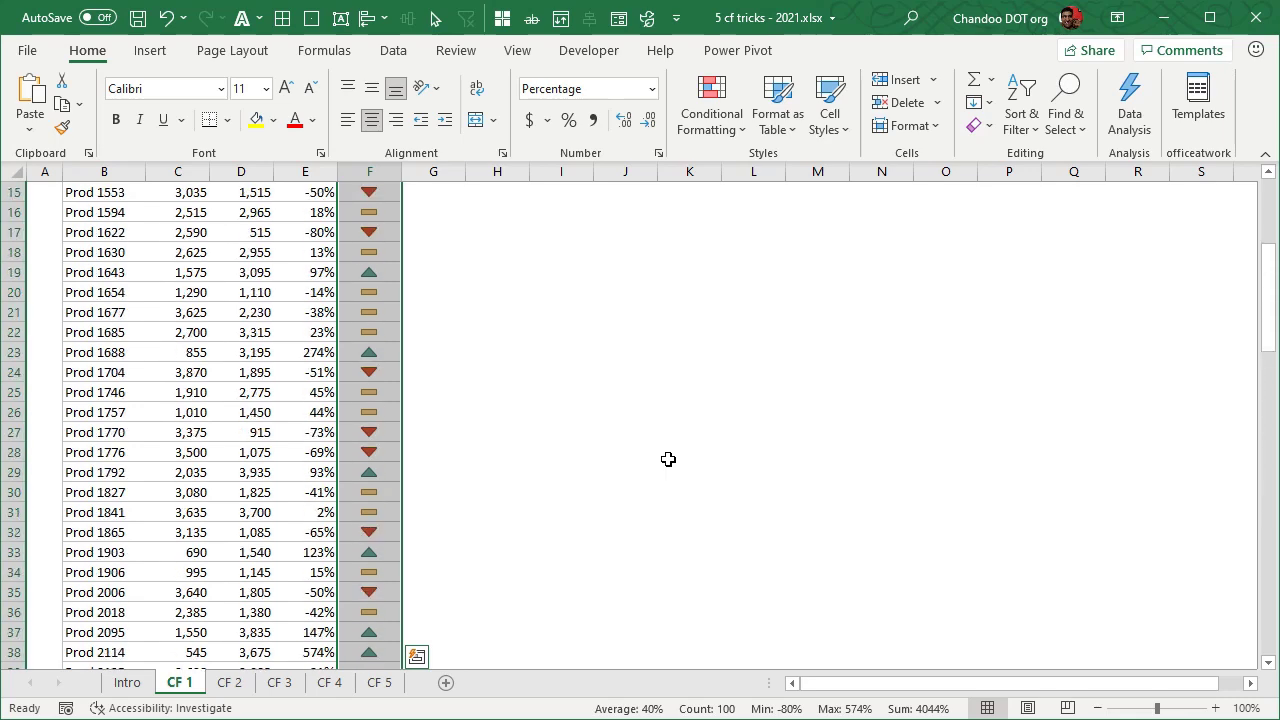
{"action": "left_click", "coordinate": [700, 128]}
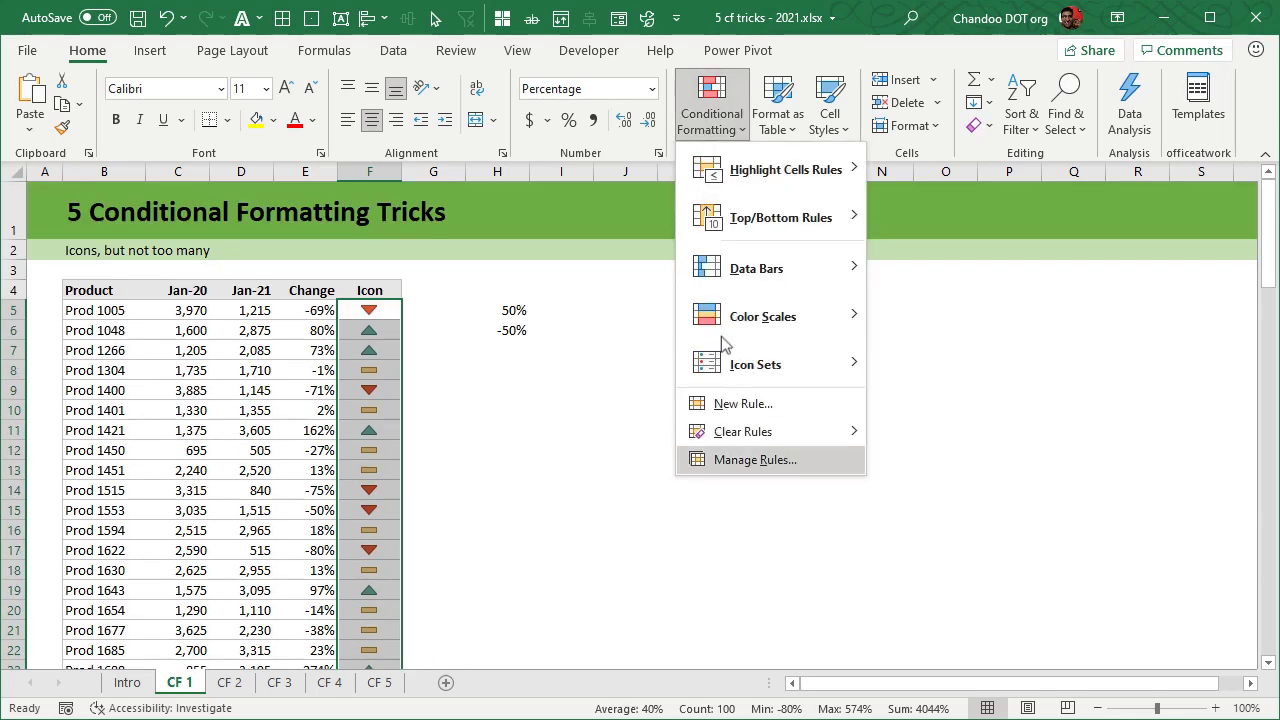
{"action": "left_click", "coordinate": [740, 460]}
{"action": "left_click", "coordinate": [320, 494]}
{"action": "double_click", "coordinate": [320, 494]}
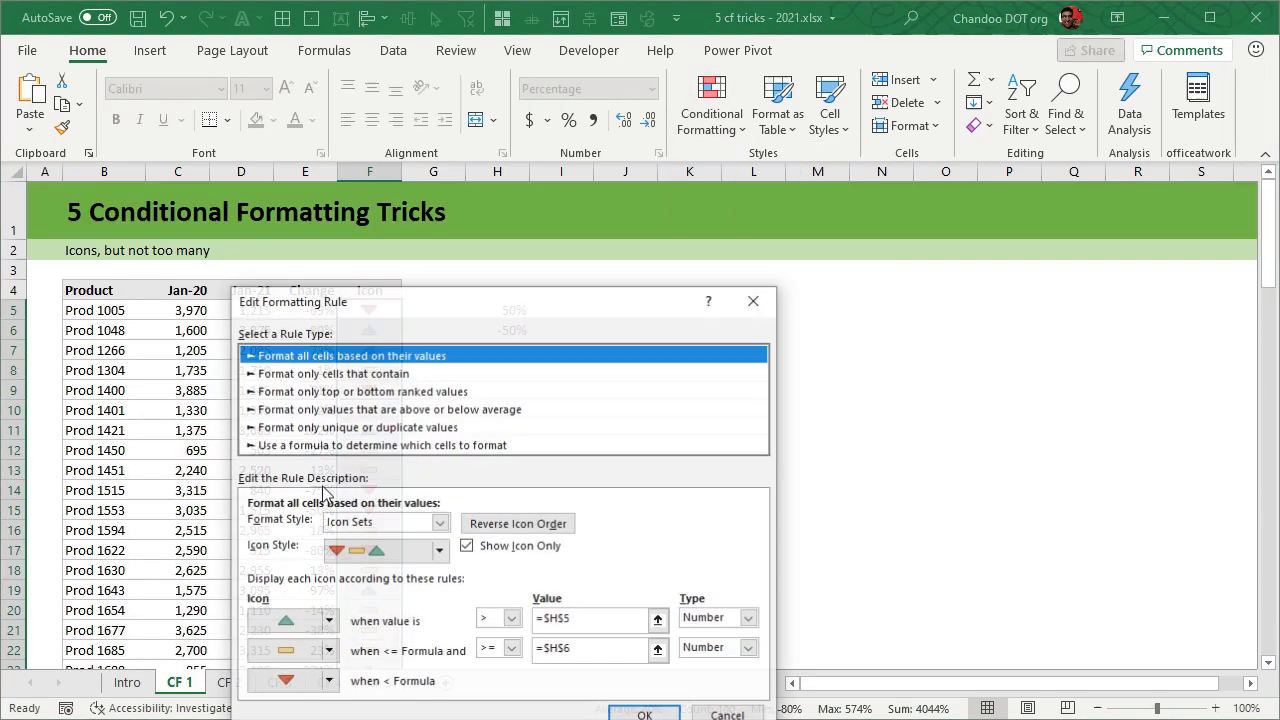
Change the middle yellow bar icon to No Cell Icon, apply the rule and check the Icon column.
{"action": "left_click_drag", "start_coordinate": [579, 294], "coordinate": [948, 78]}
{"action": "mouse_move", "coordinate": [706, 426]}
{"action": "left_mouse_down"}
{"action": "mouse_move", "coordinate": [622, 440]}
{"action": "mouse_move", "coordinate": [706, 436]}
{"action": "left_mouse_up"}
{"action": "left_click", "coordinate": [699, 436]}
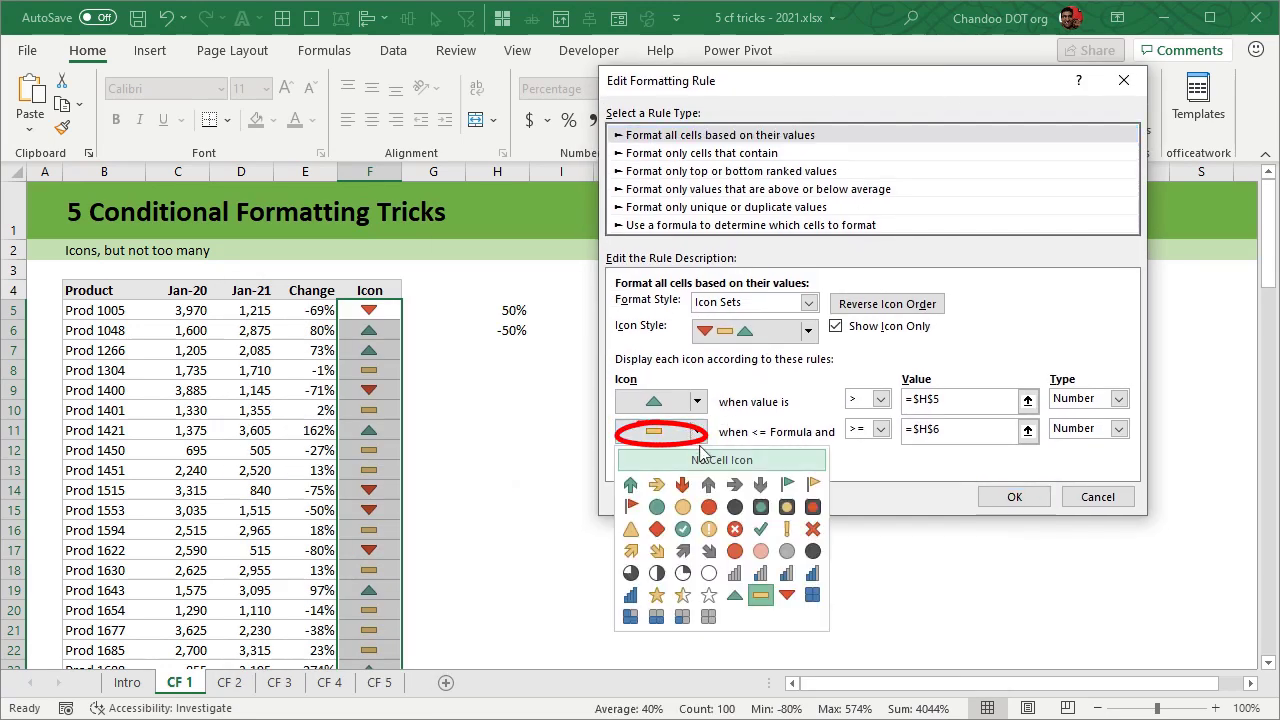
{"action": "left_click", "coordinate": [697, 464]}
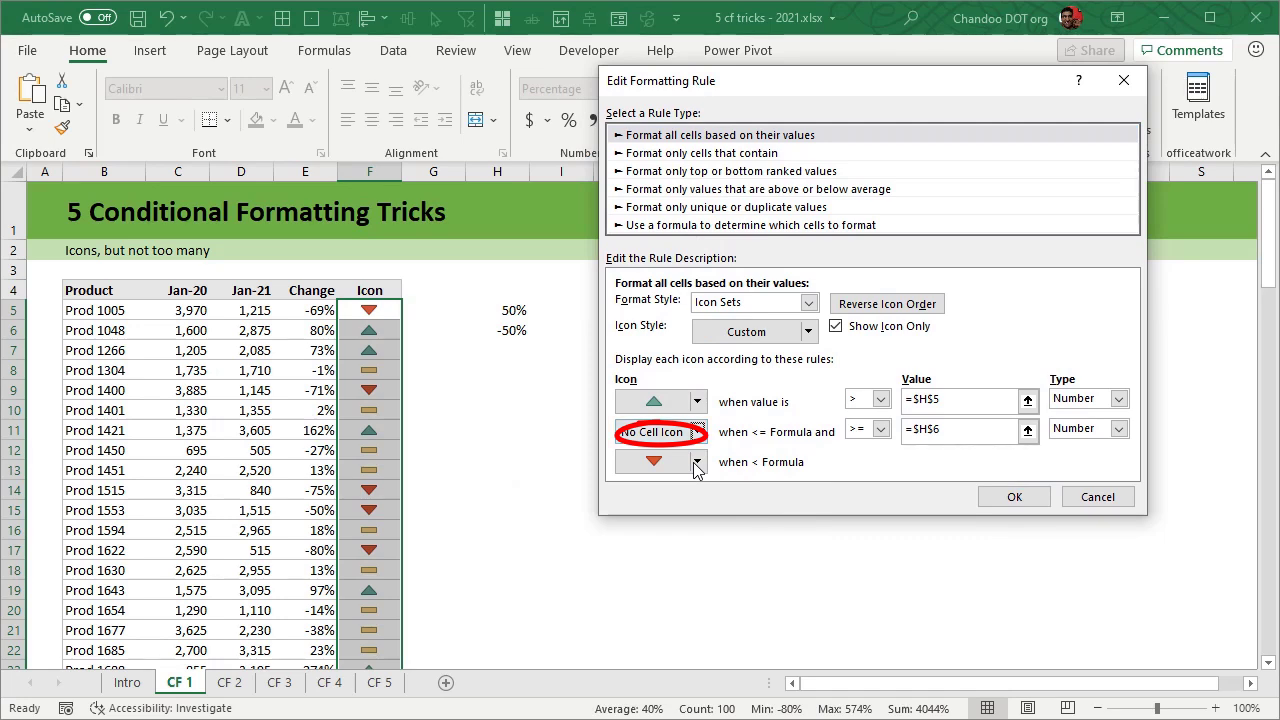
{"action": "left_click", "coordinate": [1015, 495]}
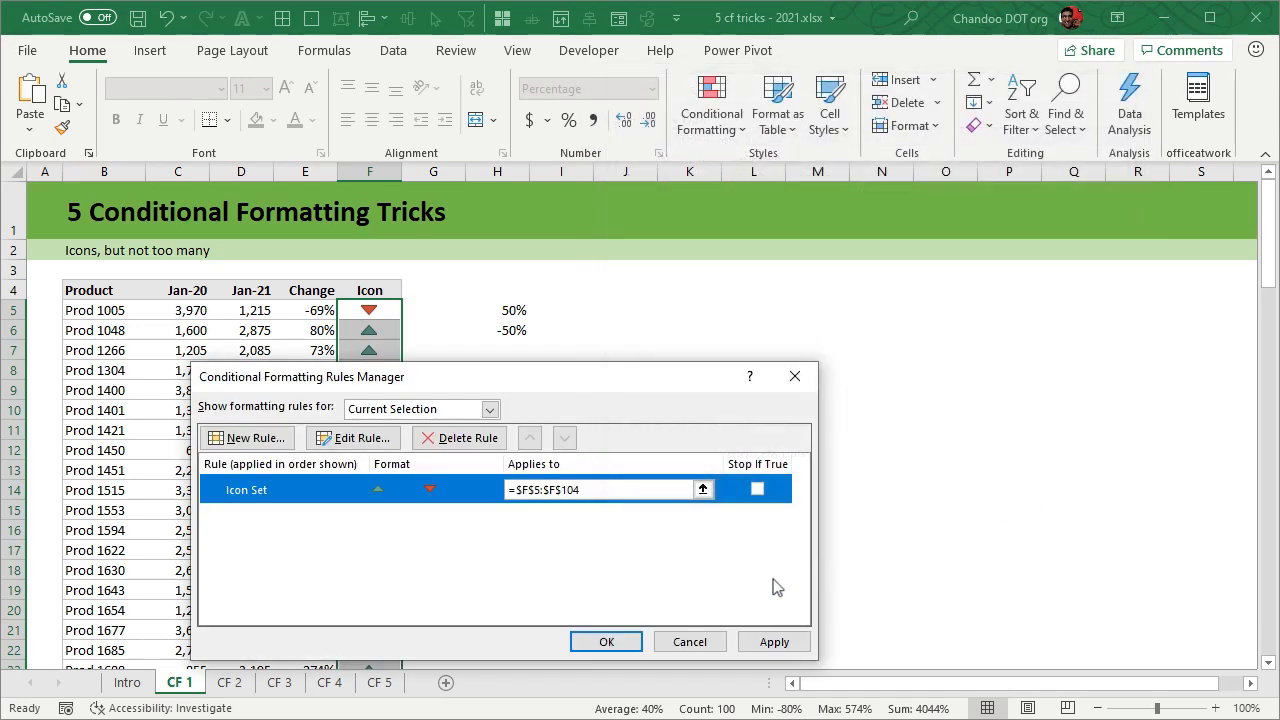
{"action": "left_click", "coordinate": [624, 644]}
{"action": "scroll", "coordinate": [676, 476], "scroll_direction": "down", "scroll_amount": 14}
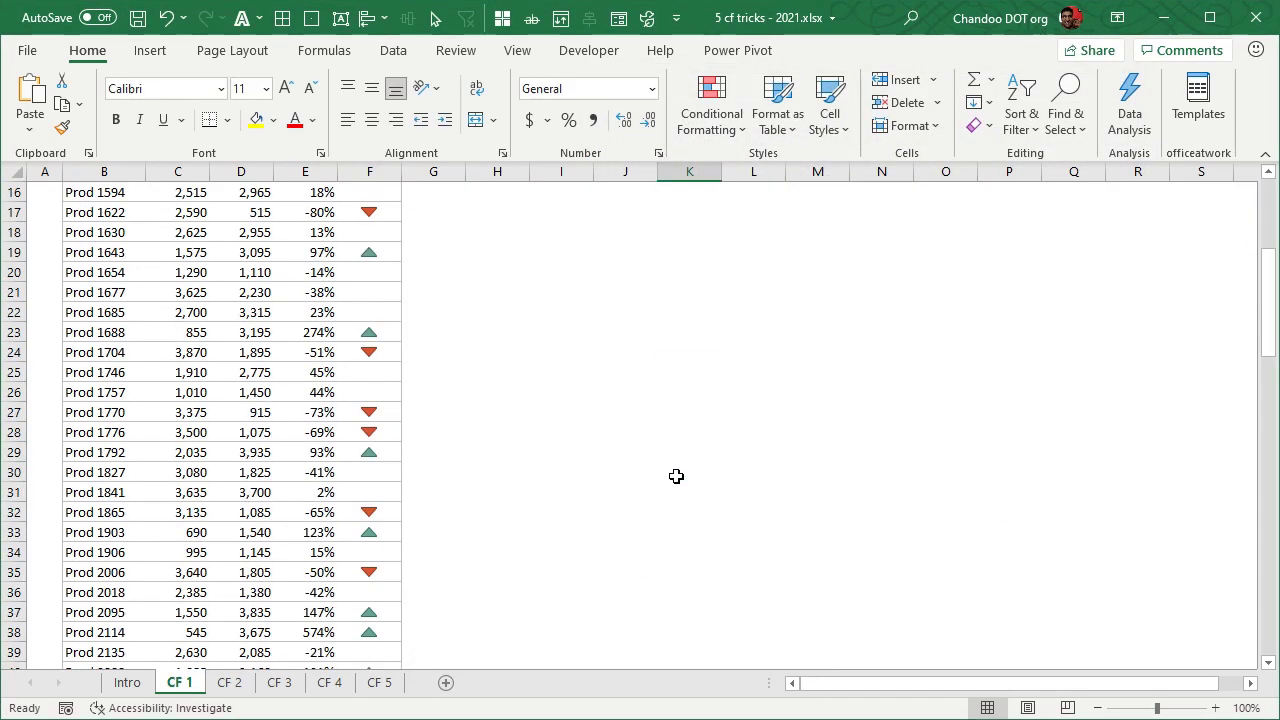
Set the upper threshold in cell H5 to 10%.
{"action": "scroll", "coordinate": [676, 476], "scroll_direction": "up", "scroll_amount": 14}
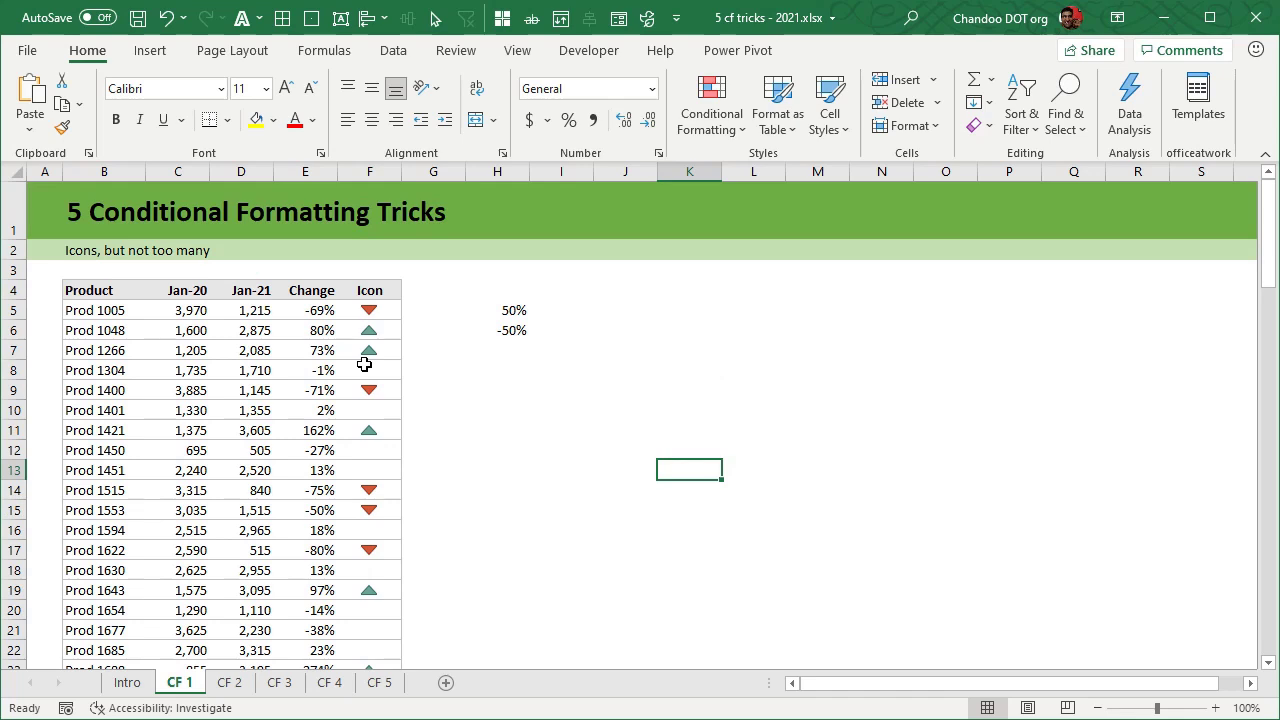
{"action": "left_click_drag", "start_coordinate": [515, 310], "coordinate": [515, 330]}
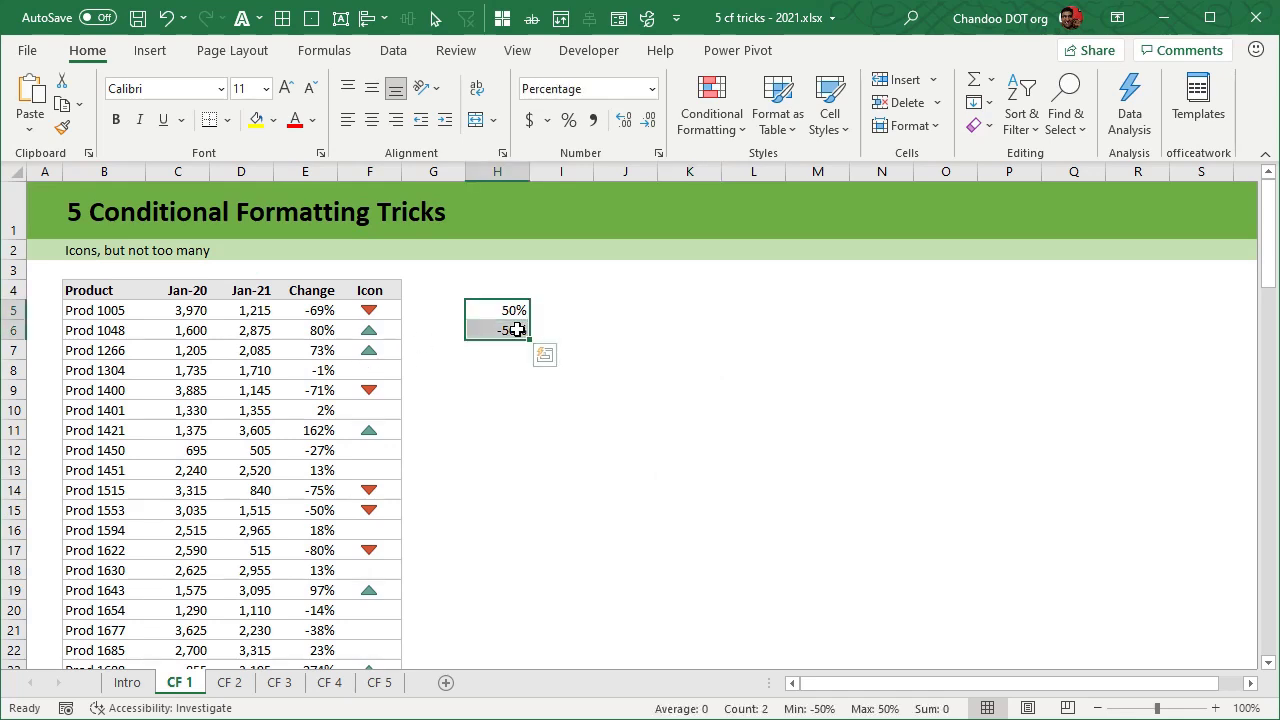
{"action": "scroll", "coordinate": [427, 417], "scroll_direction": "down", "scroll_amount": 3}
{"action": "scroll", "coordinate": [427, 417], "scroll_direction": "up", "scroll_amount": 3}
{"action": "left_click", "coordinate": [507, 313]}
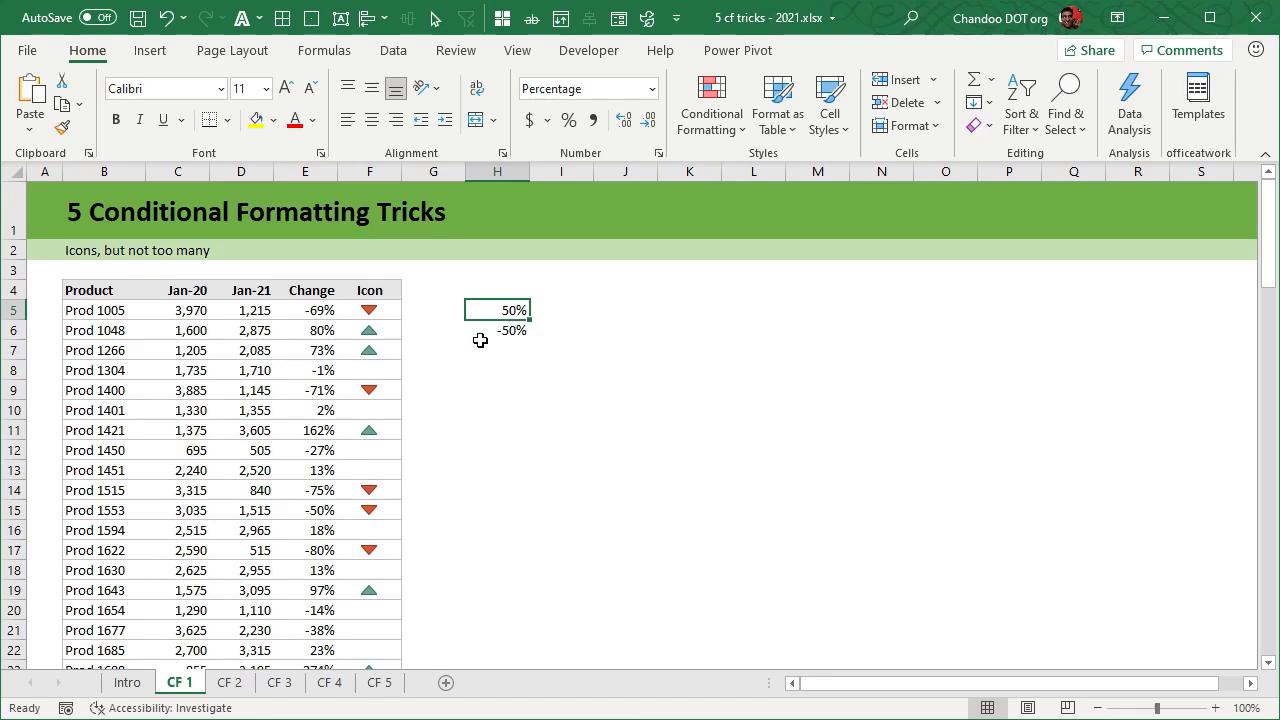
{"action": "type", "text": "10"}
{"action": "key", "text": "Return"}
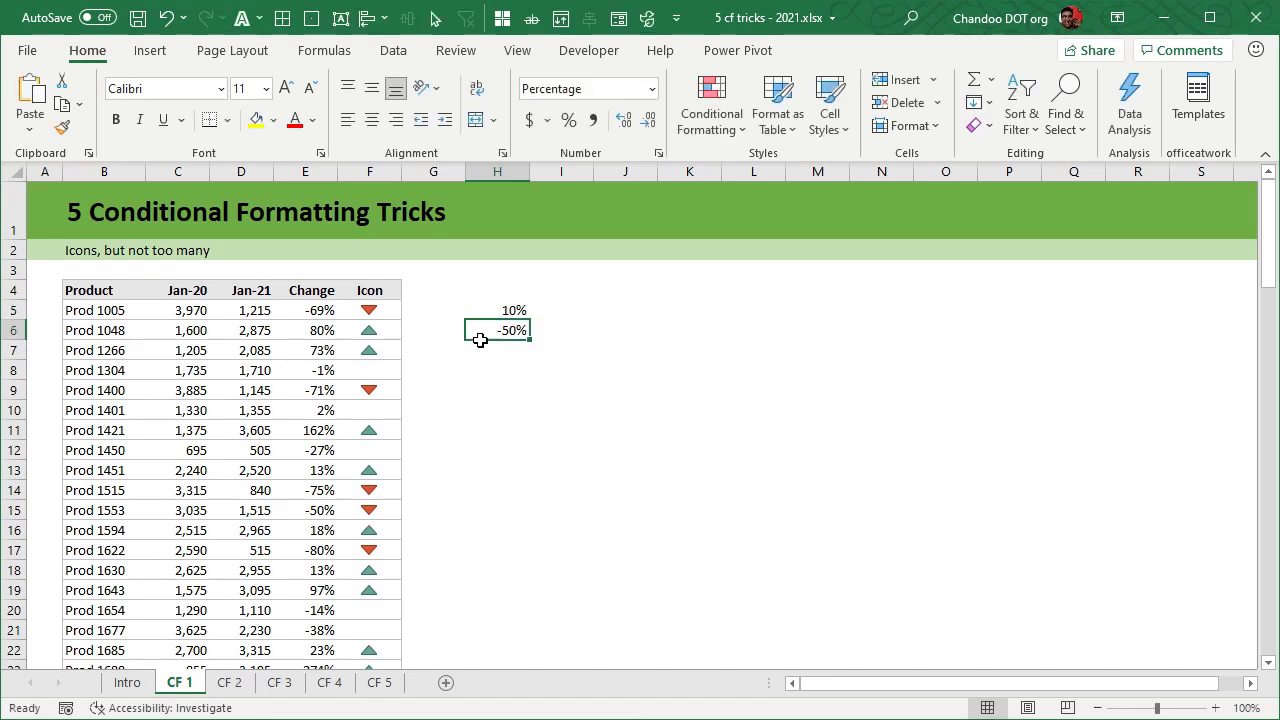
Set the upper threshold in H5 to 100% and check the Change value and icon for Prod 1421.
{"action": "key", "text": "Up"}
{"action": "type", "text": "100"}
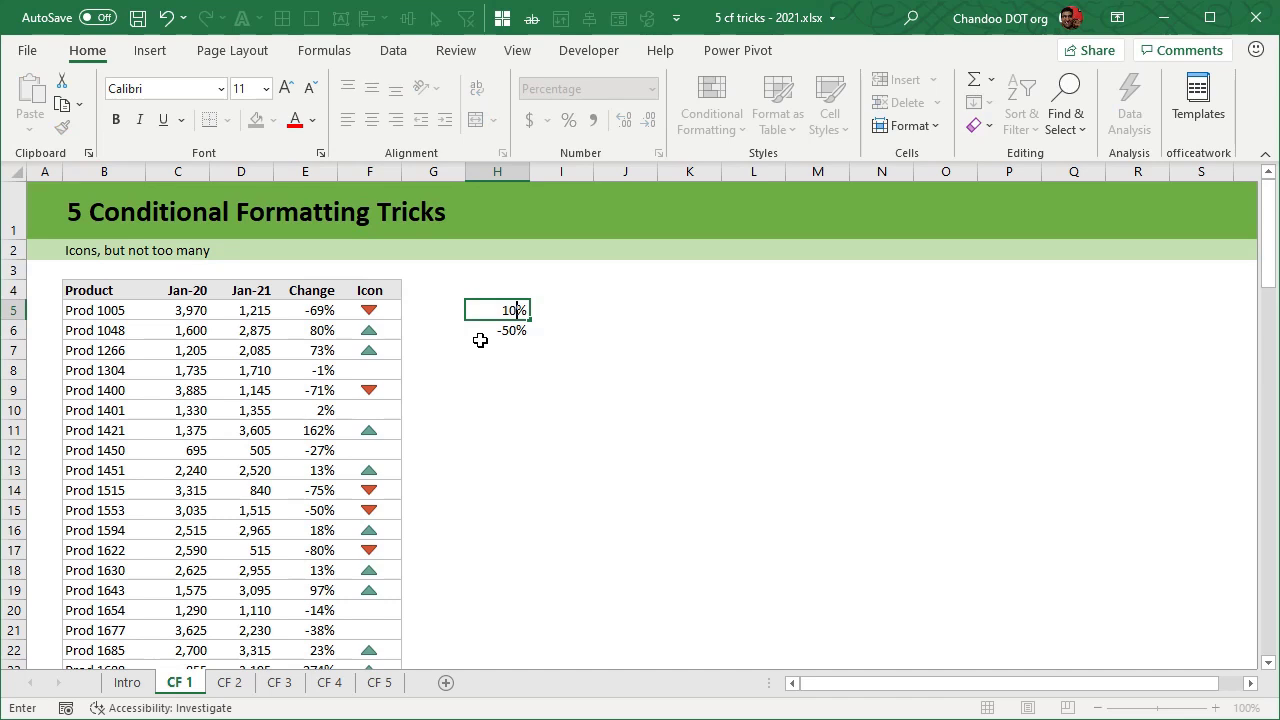
{"action": "key", "text": "Return"}
{"action": "left_click", "coordinate": [329, 428]}
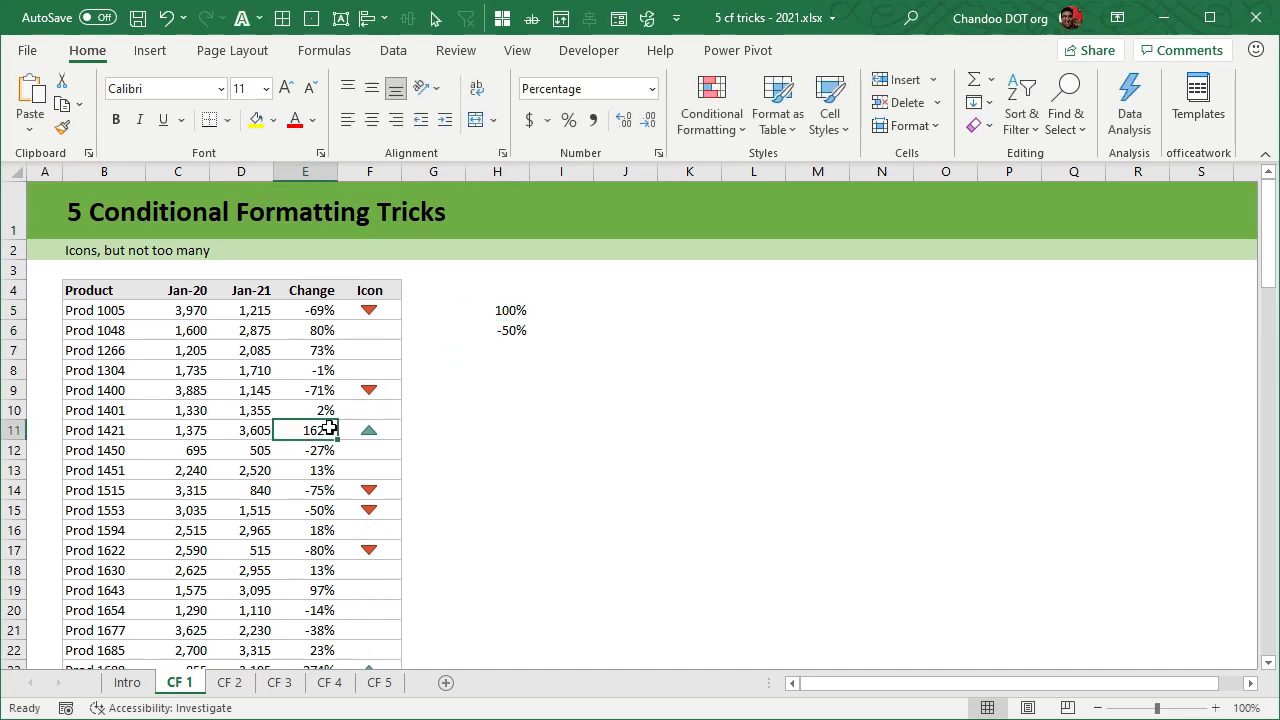
{"action": "left_click", "coordinate": [379, 429]}
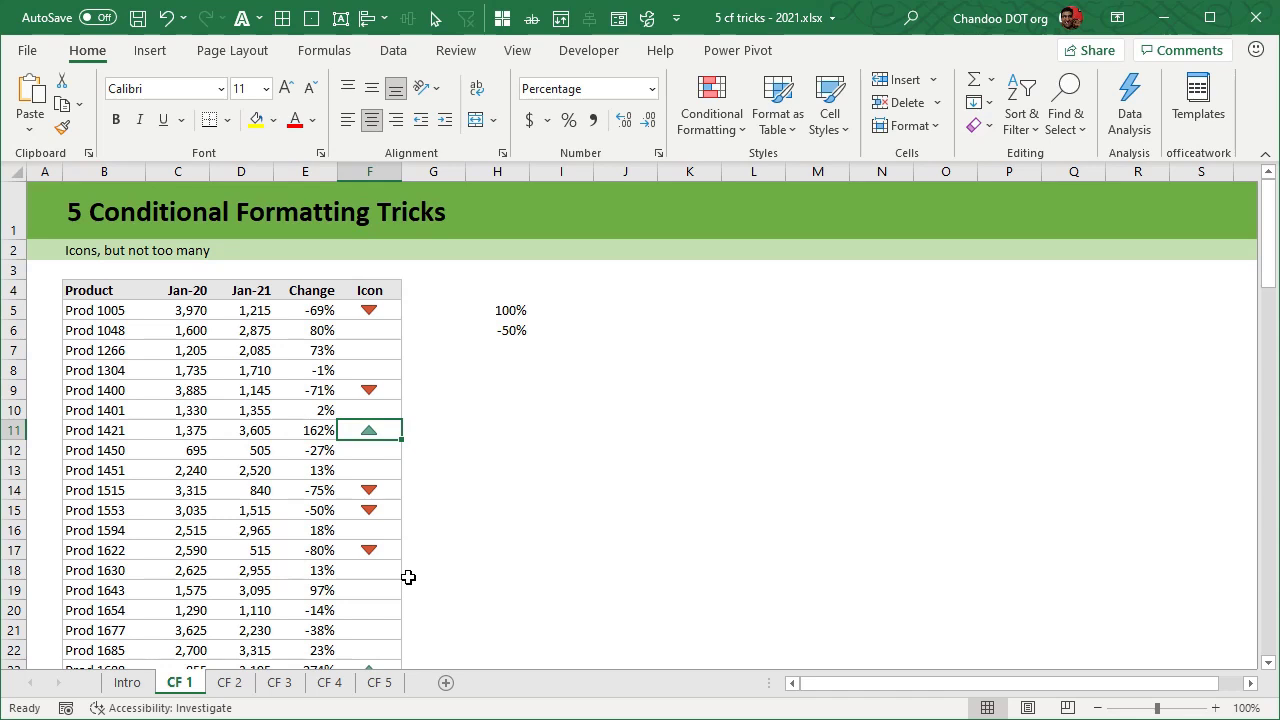
Switch to the CF 2 sheet and look through its Jan-21 column starting from D5.
{"action": "left_click", "coordinate": [229, 682]}
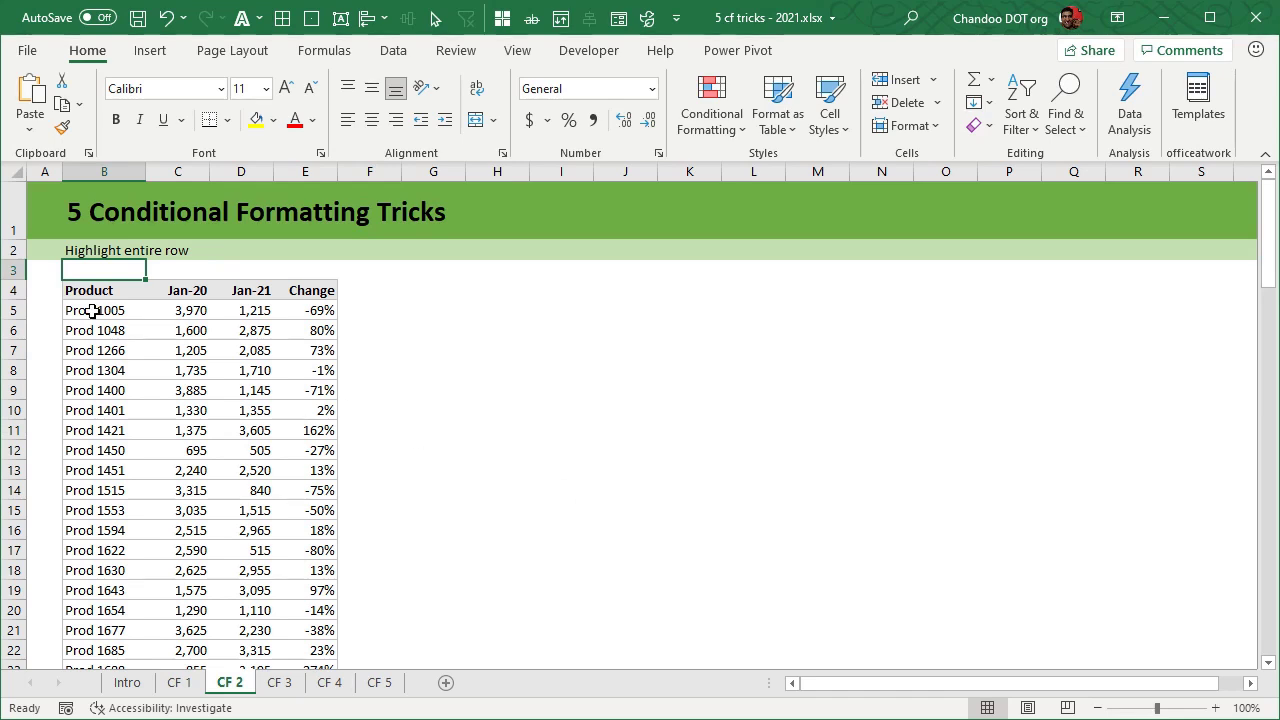
{"action": "left_click", "coordinate": [262, 310]}
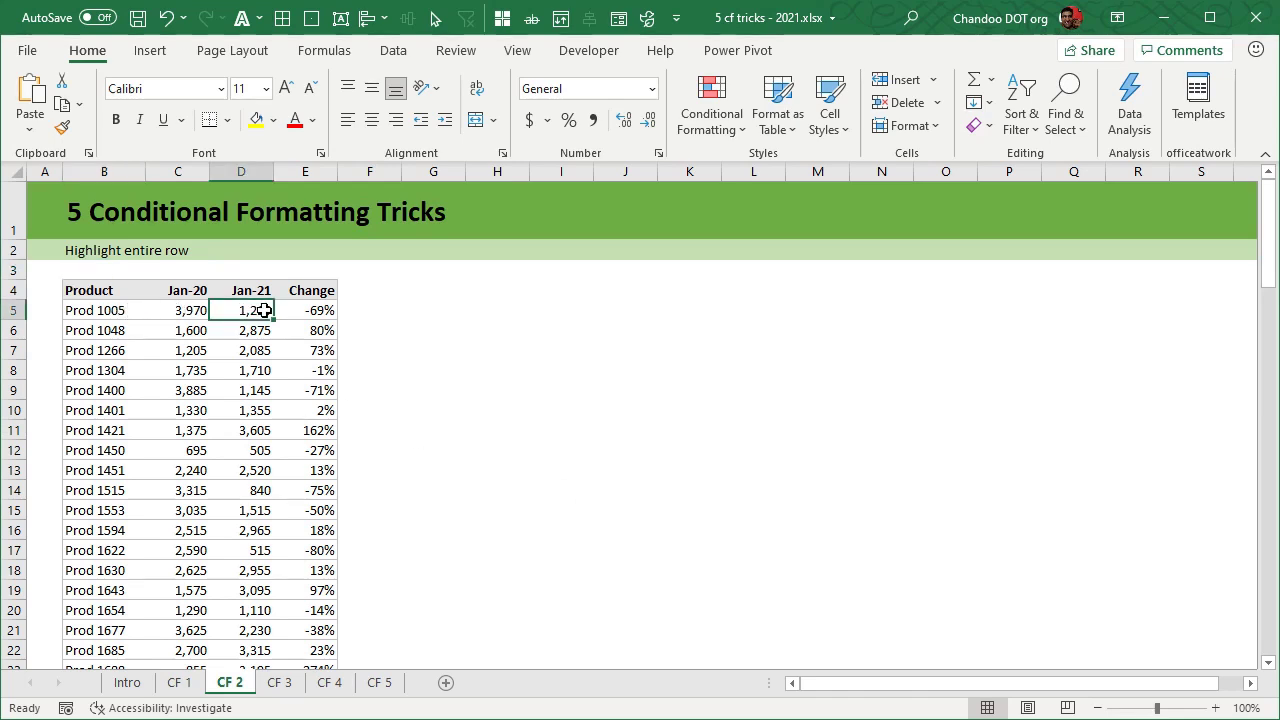
{"action": "scroll", "coordinate": [257, 470], "scroll_direction": "down", "scroll_amount": 5}
{"action": "scroll", "coordinate": [257, 470], "scroll_direction": "up", "scroll_amount": 5}
Highlight Jan-21 values in D5:D104 that are greater than 2000 with Light Red Fill with Dark Red Text.
{"action": "key", "text": "ctrl+shift+Down"}
{"action": "left_click", "coordinate": [735, 128]}
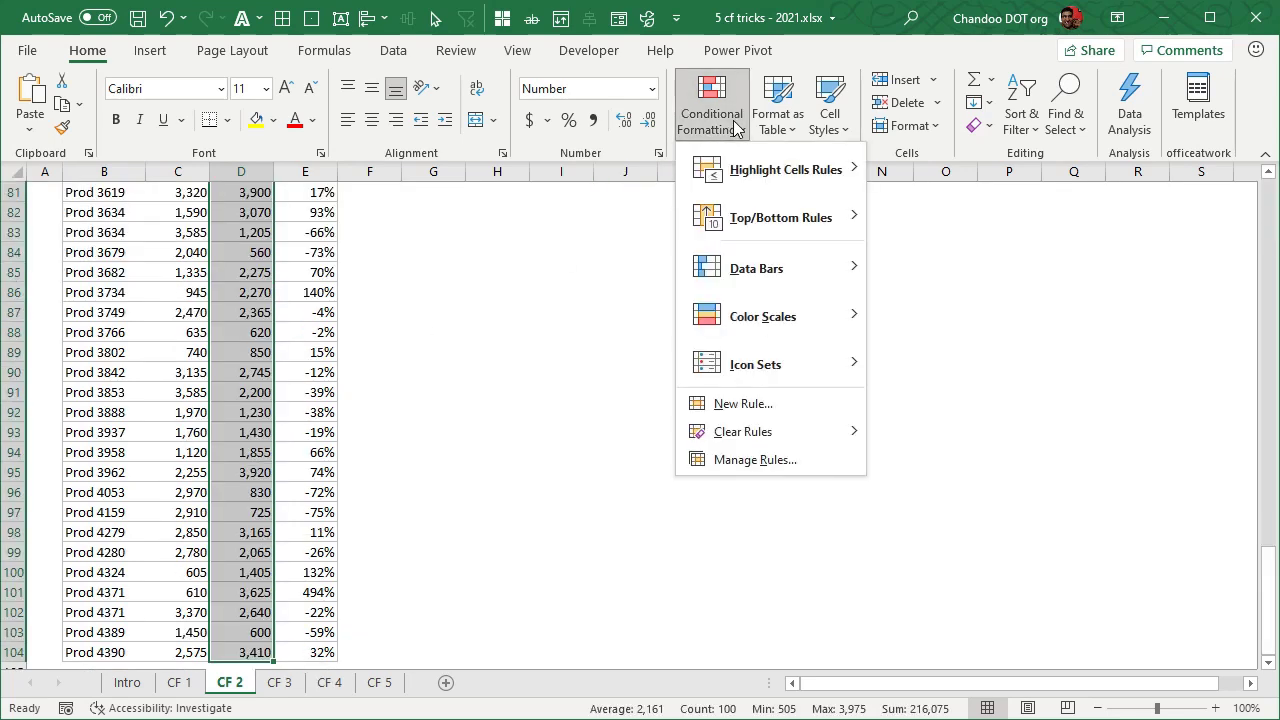
{"action": "mouse_move", "coordinate": [785, 170]}
{"action": "left_click", "coordinate": [955, 172]}
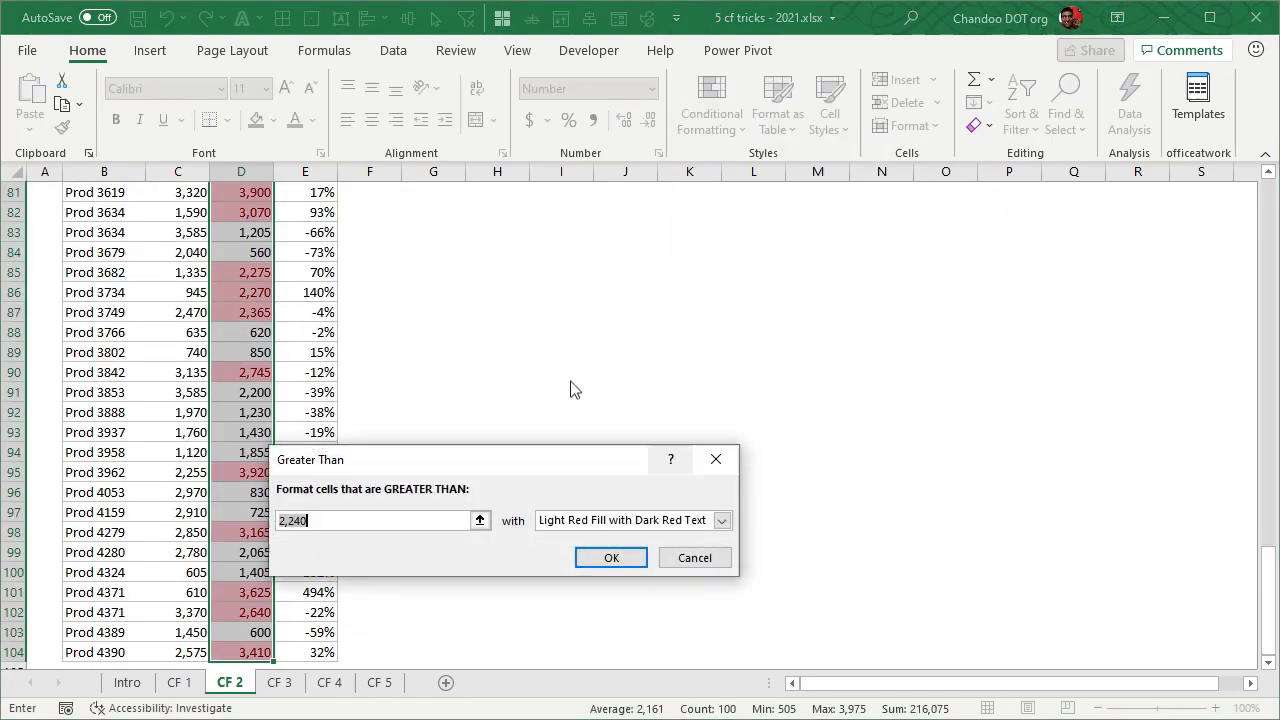
{"action": "type", "text": "2000"}
{"action": "key", "text": "Return"}
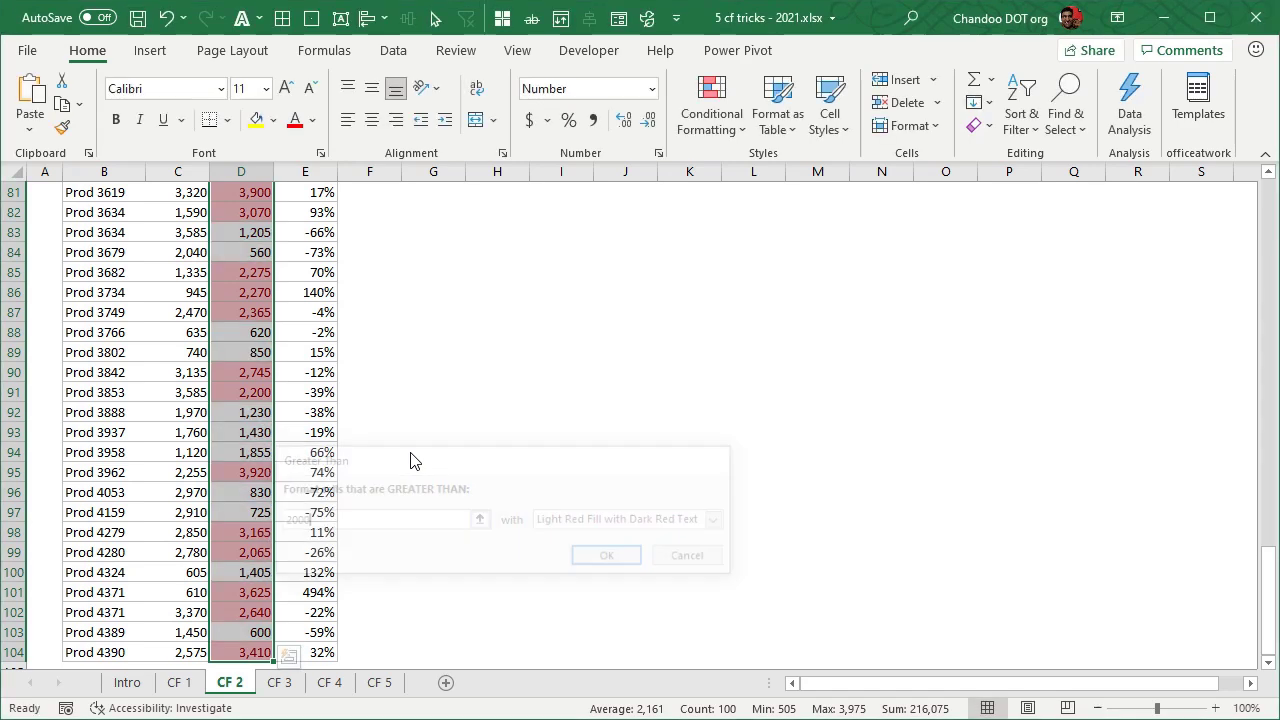
{"action": "scroll", "coordinate": [478, 407], "scroll_direction": "up", "scroll_amount": 20}
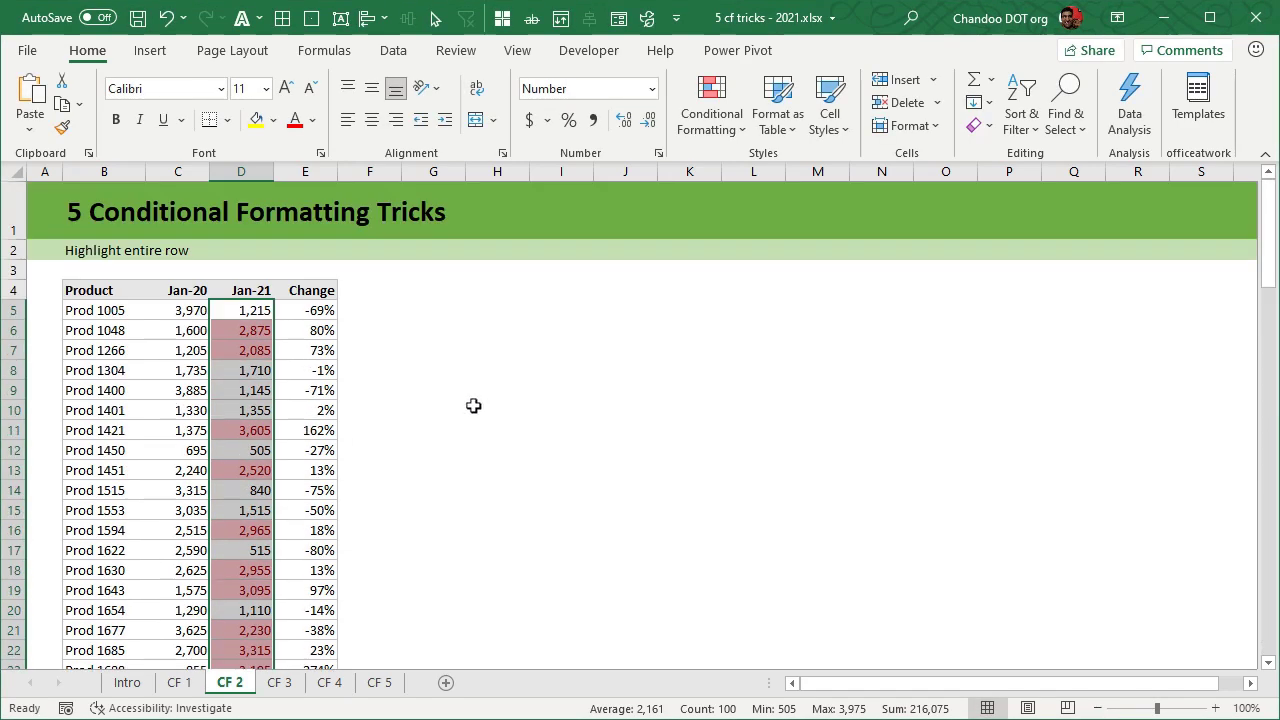
Compare the highlighted Jan-21 cells with the full table rows for Prod 1048 and Prod 1266.
{"action": "left_click", "coordinate": [249, 330]}
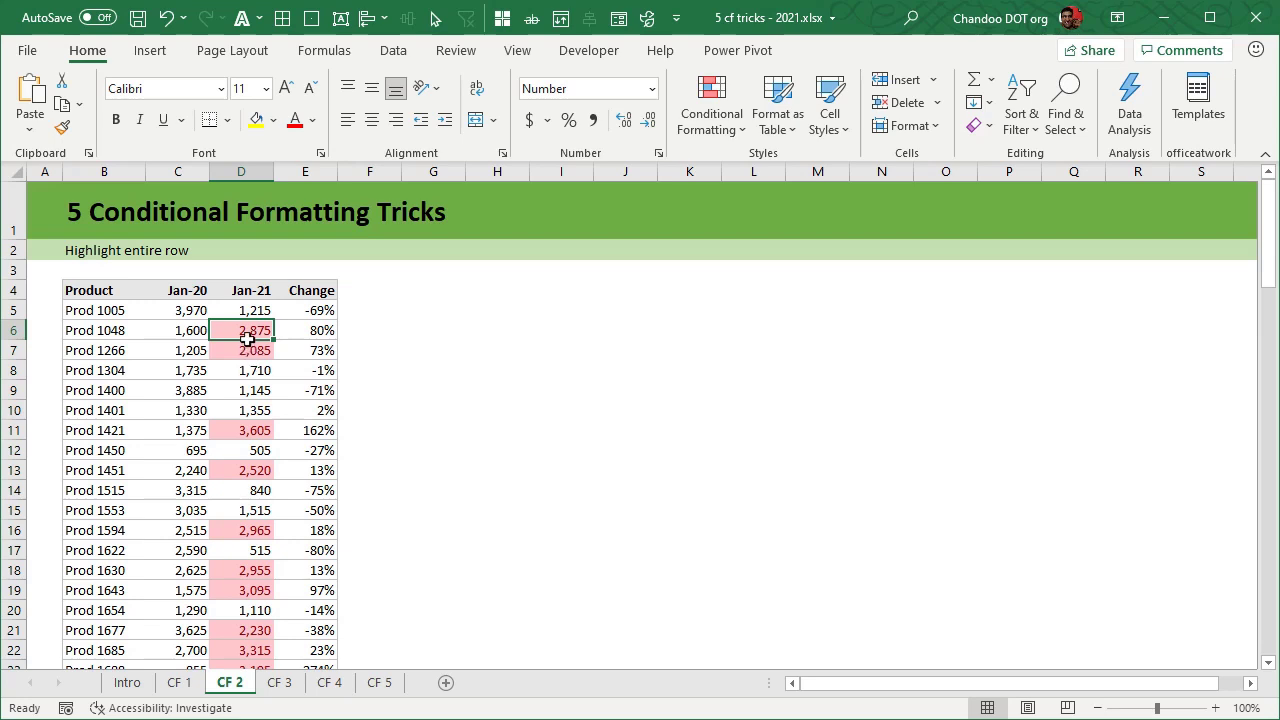
{"action": "left_click_drag", "start_coordinate": [94, 330], "coordinate": [329, 334]}
{"action": "left_click_drag", "start_coordinate": [137, 351], "coordinate": [414, 350]}
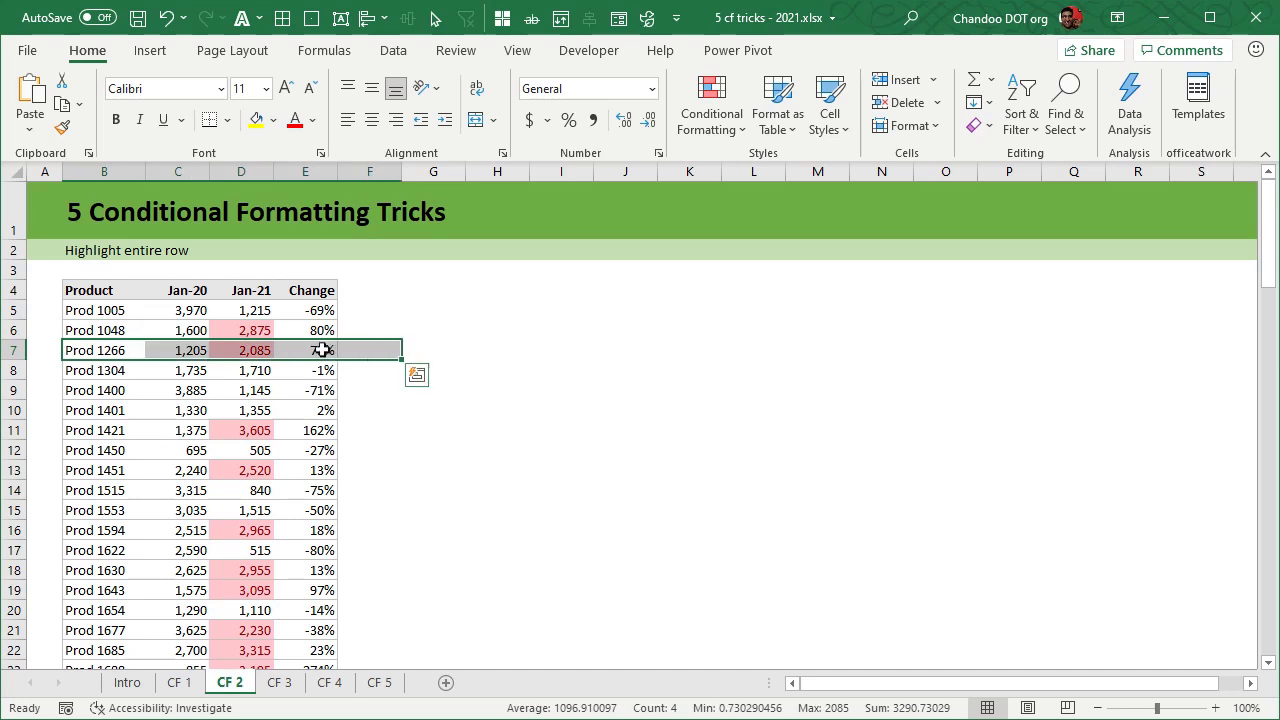
{"action": "left_click_drag", "start_coordinate": [103, 331], "coordinate": [305, 338]}
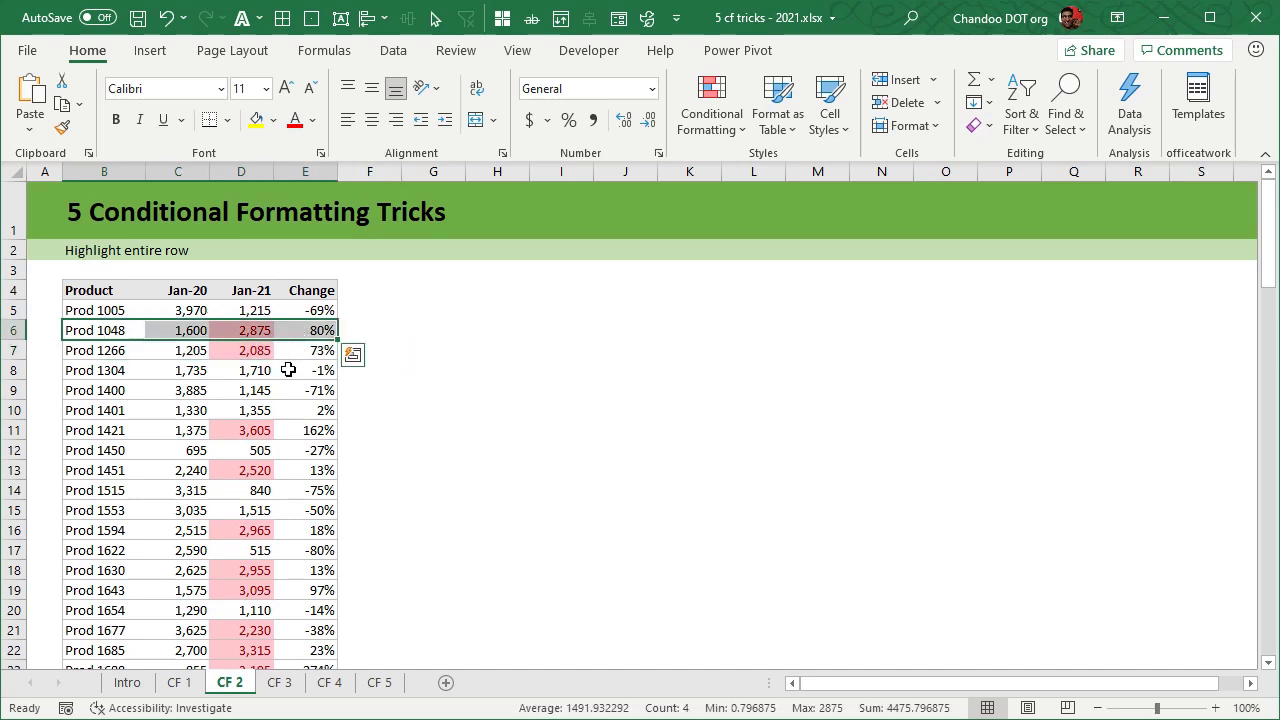
Clear the conditional formatting rules from the entire CF 2 sheet.
{"action": "left_click", "coordinate": [251, 311]}
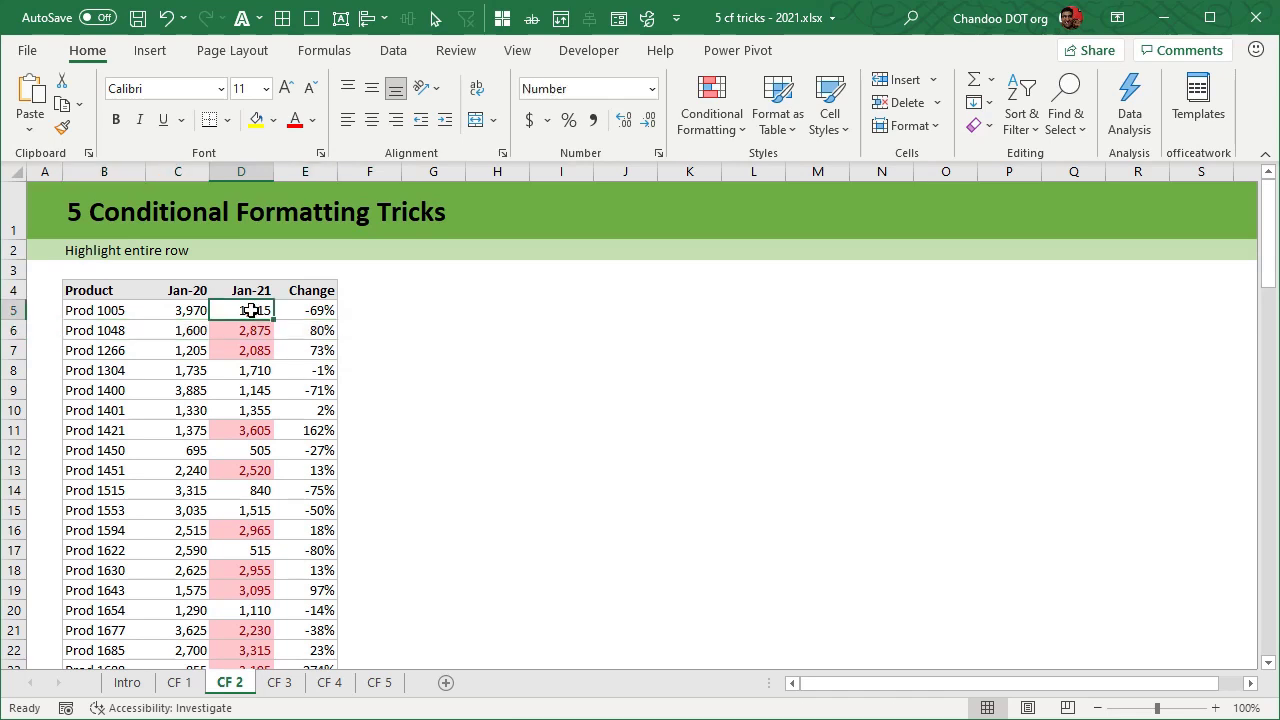
{"action": "left_click", "coordinate": [711, 133]}
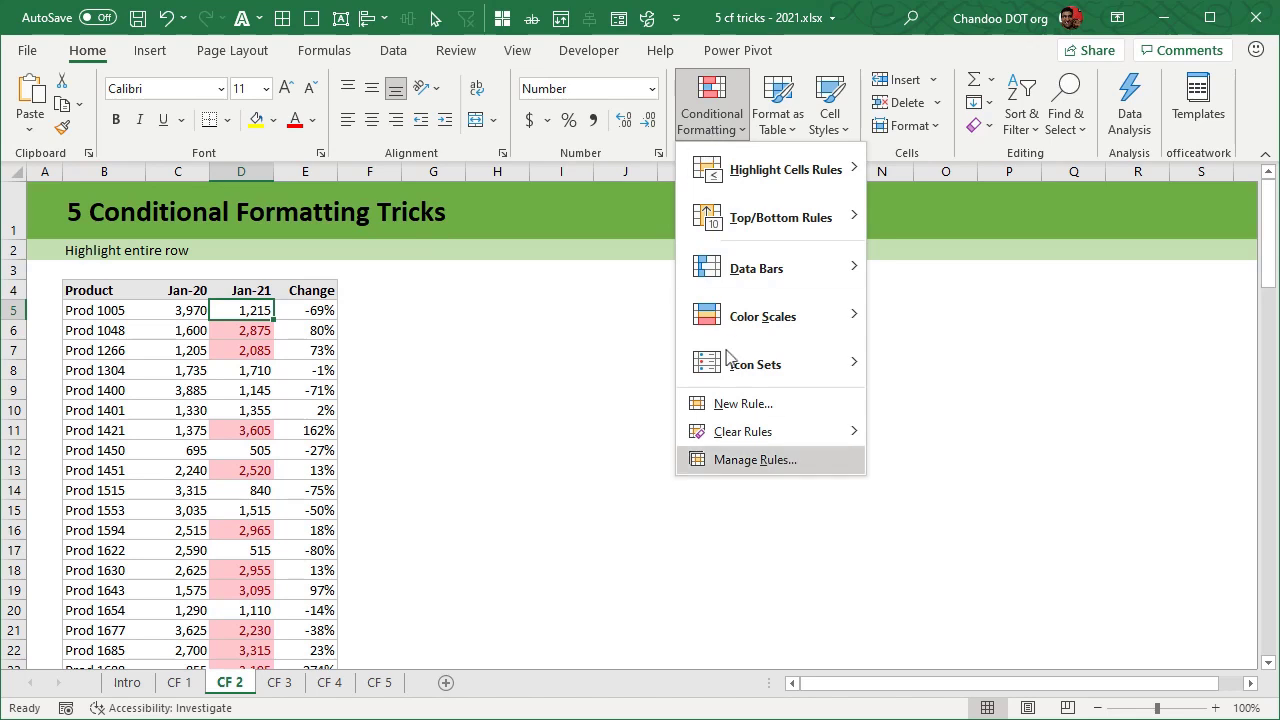
{"action": "left_click", "coordinate": [1000, 466]}
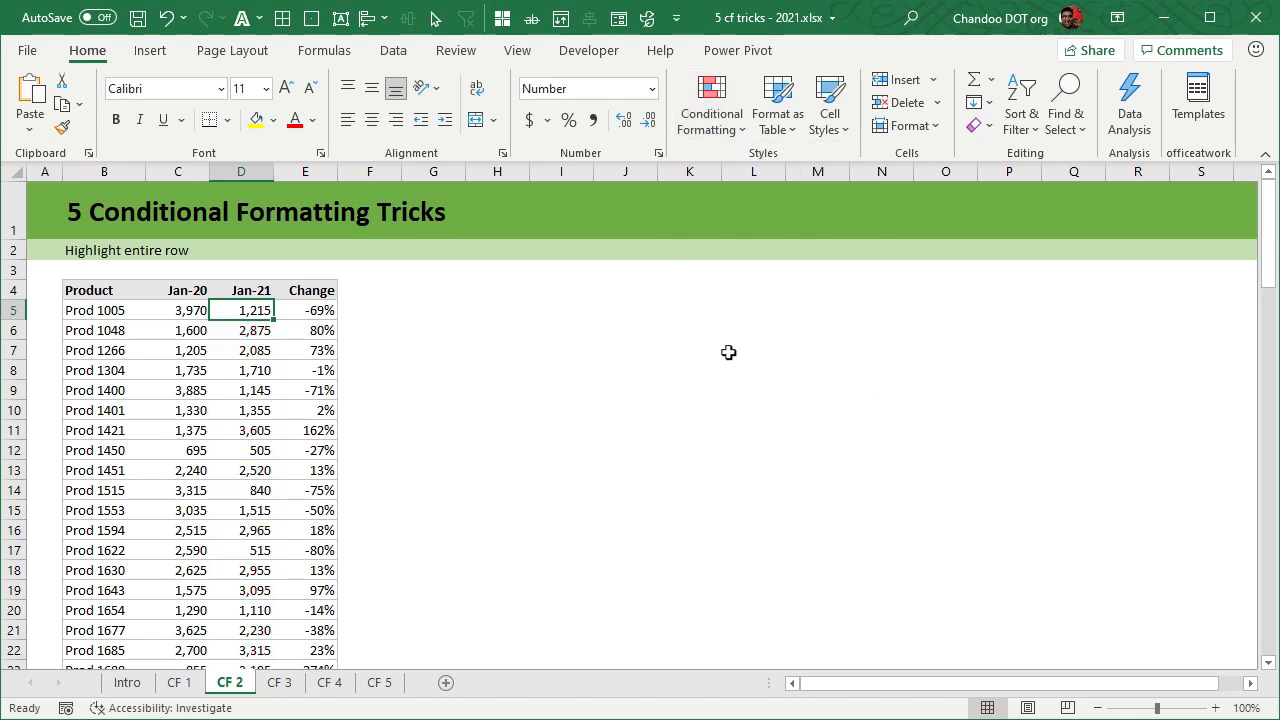
Select the table data B5:E104 and start a new formatting rule that uses a formula to determine which cells to format.
{"action": "key", "text": "ctrl+Left"}
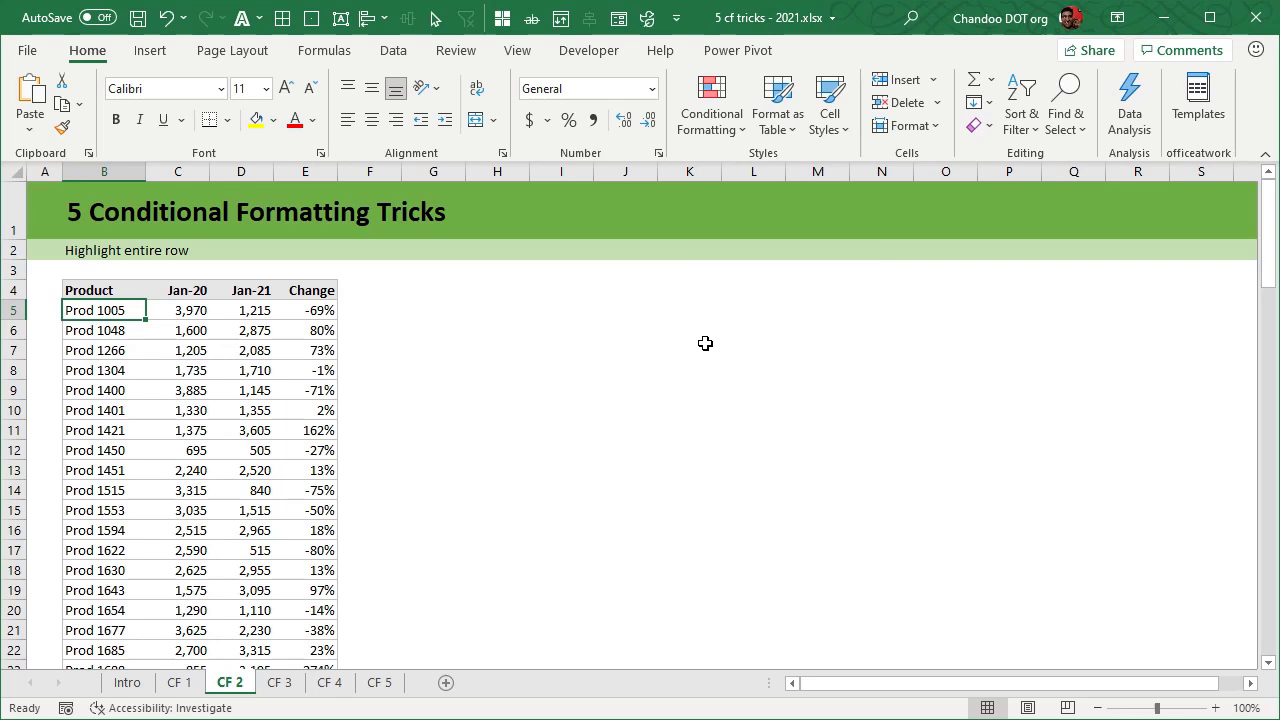
{"action": "key", "text": "ctrl+shift+Down"}
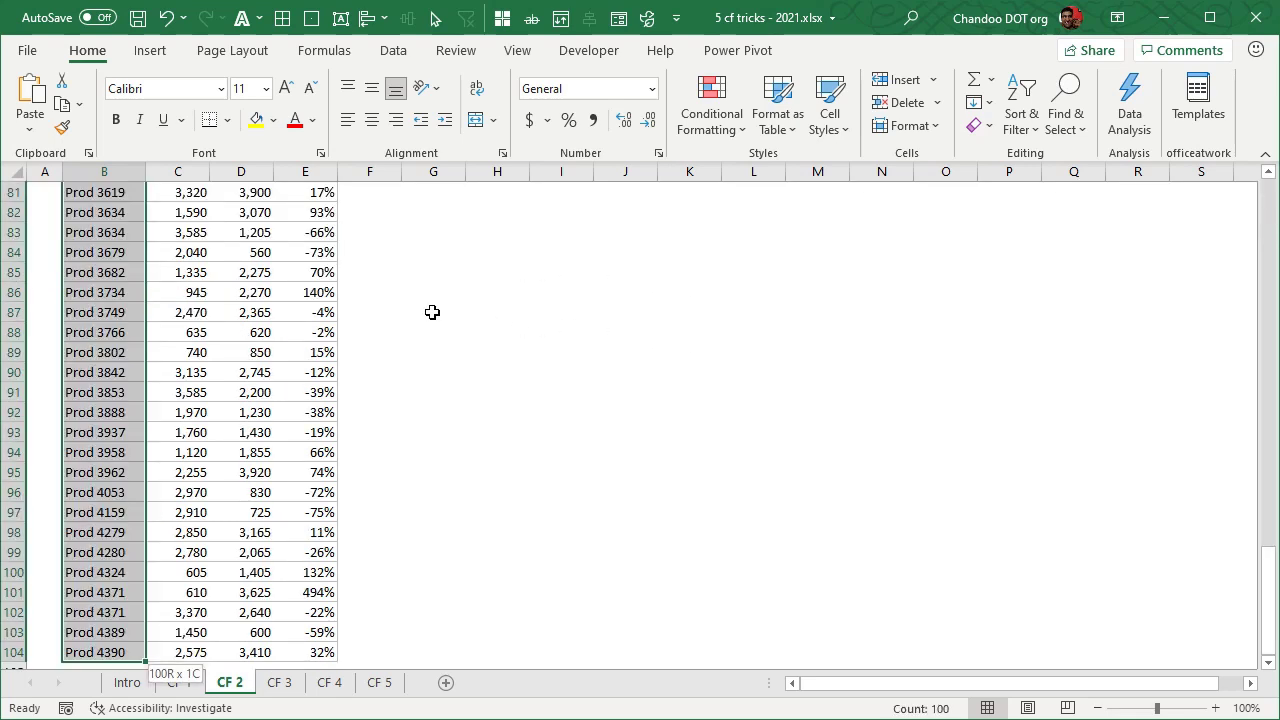
{"action": "key", "text": "ctrl+shift+Right"}
{"action": "scroll", "coordinate": [432, 312], "scroll_direction": "up", "scroll_amount": 18}
{"action": "scroll", "coordinate": [432, 312], "scroll_direction": "up", "scroll_amount": 9}
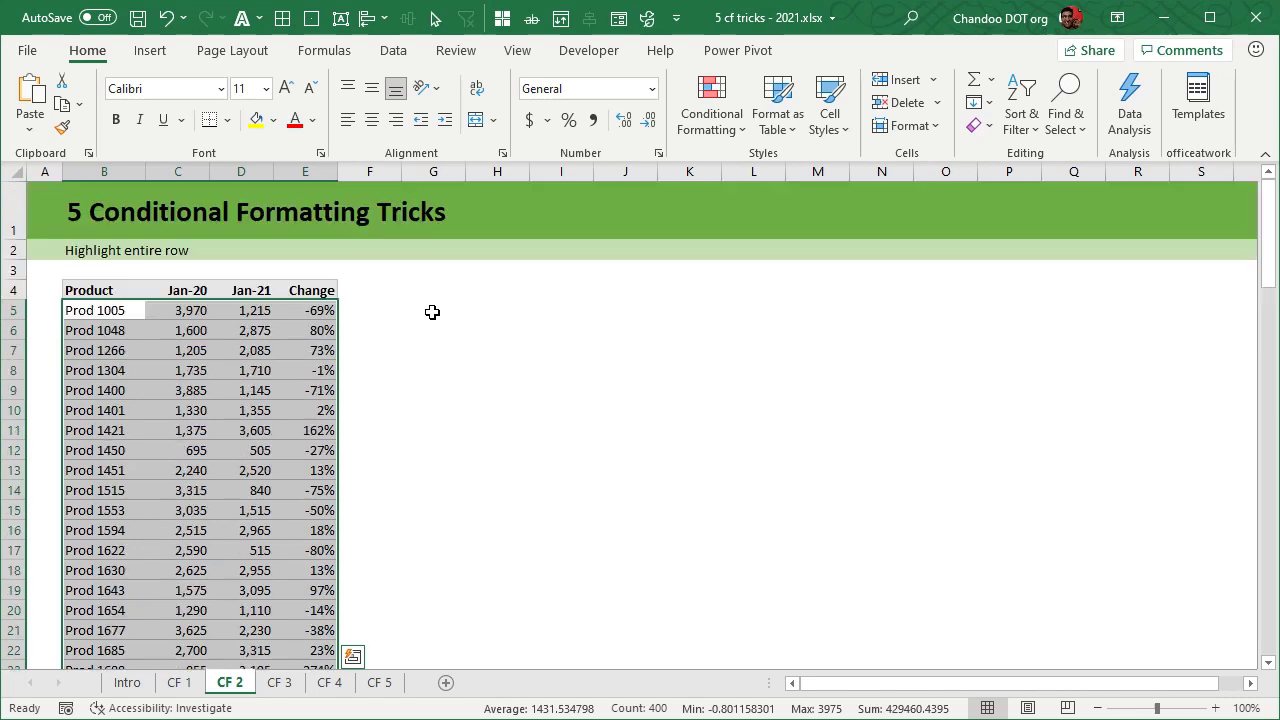
{"action": "left_click", "coordinate": [733, 124]}
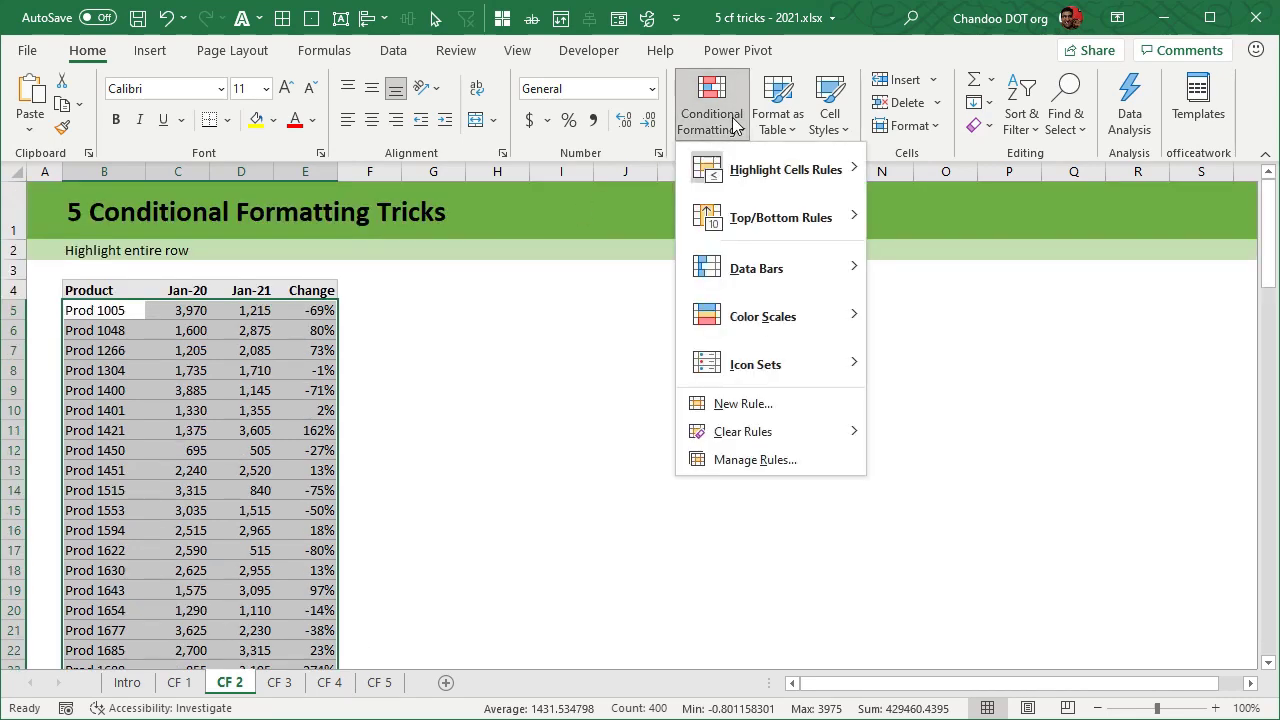
{"action": "left_click", "coordinate": [773, 414]}
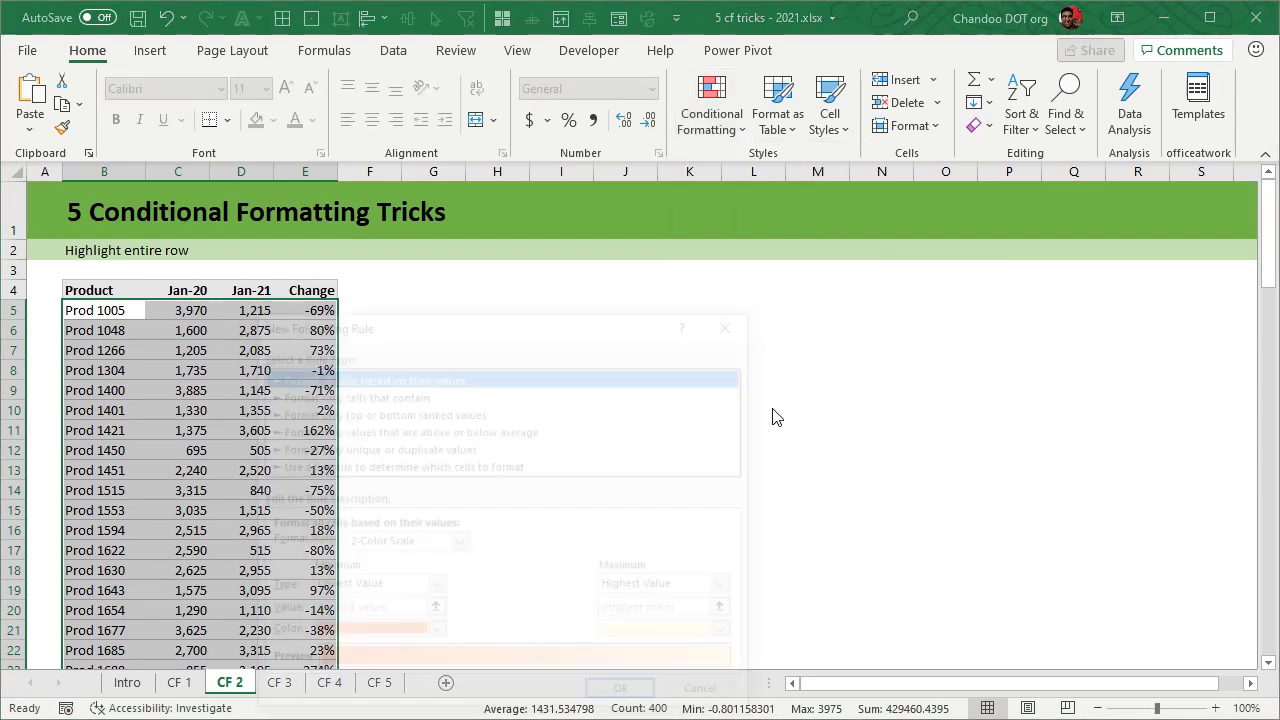
{"action": "left_click_drag", "start_coordinate": [586, 328], "coordinate": [850, 193]}
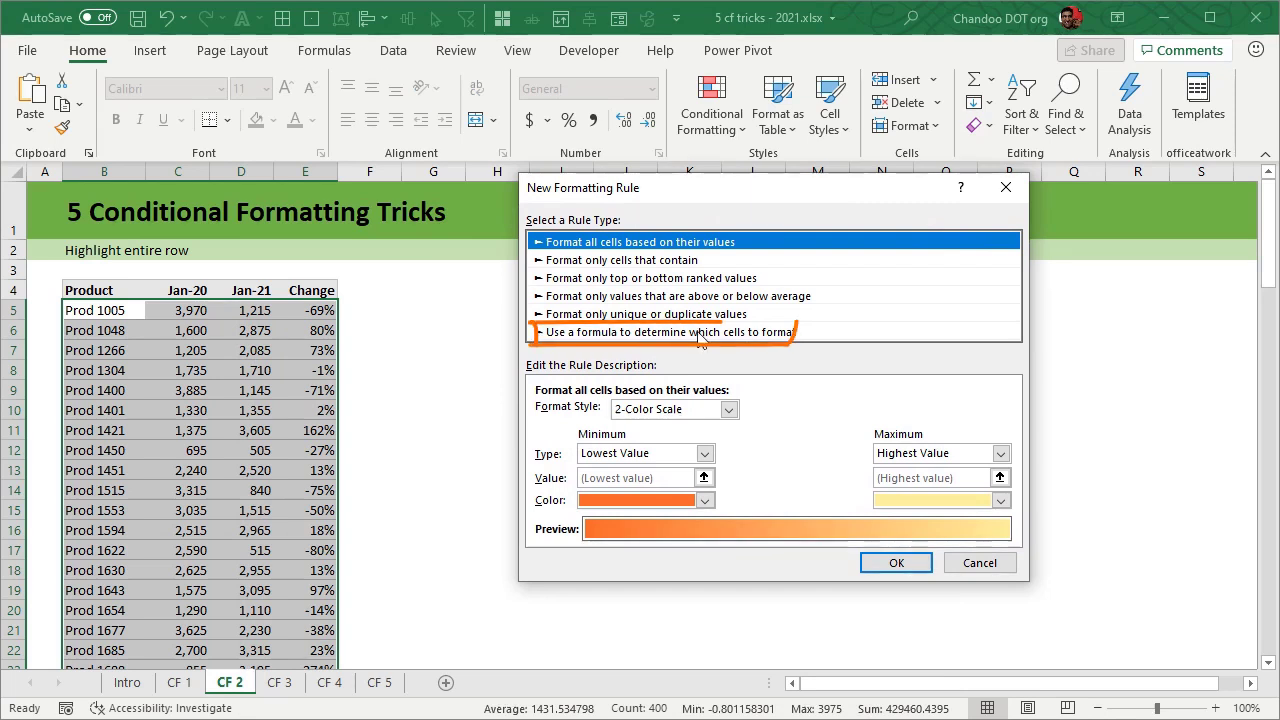
{"action": "left_click", "coordinate": [576, 333]}
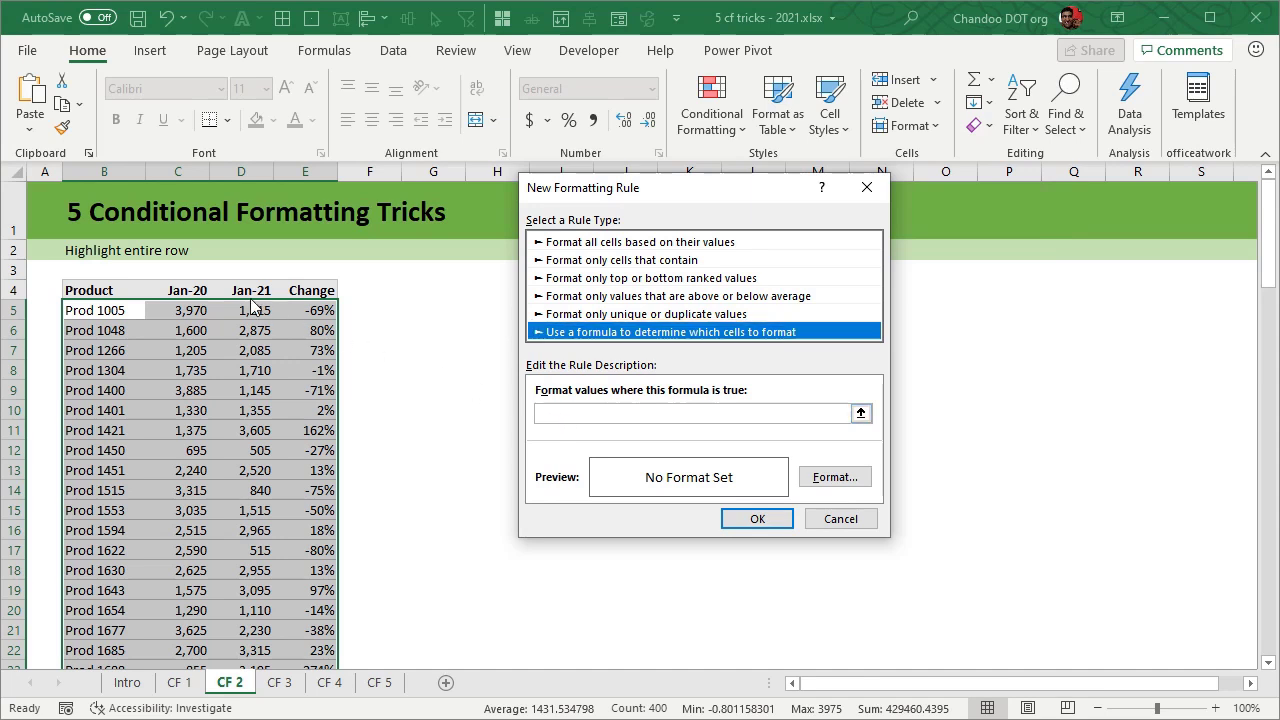
Enter =$D5>2000 as the rule's formula, with only the column reference absolute.
{"action": "left_click", "coordinate": [667, 416]}
{"action": "type", "text": "="}
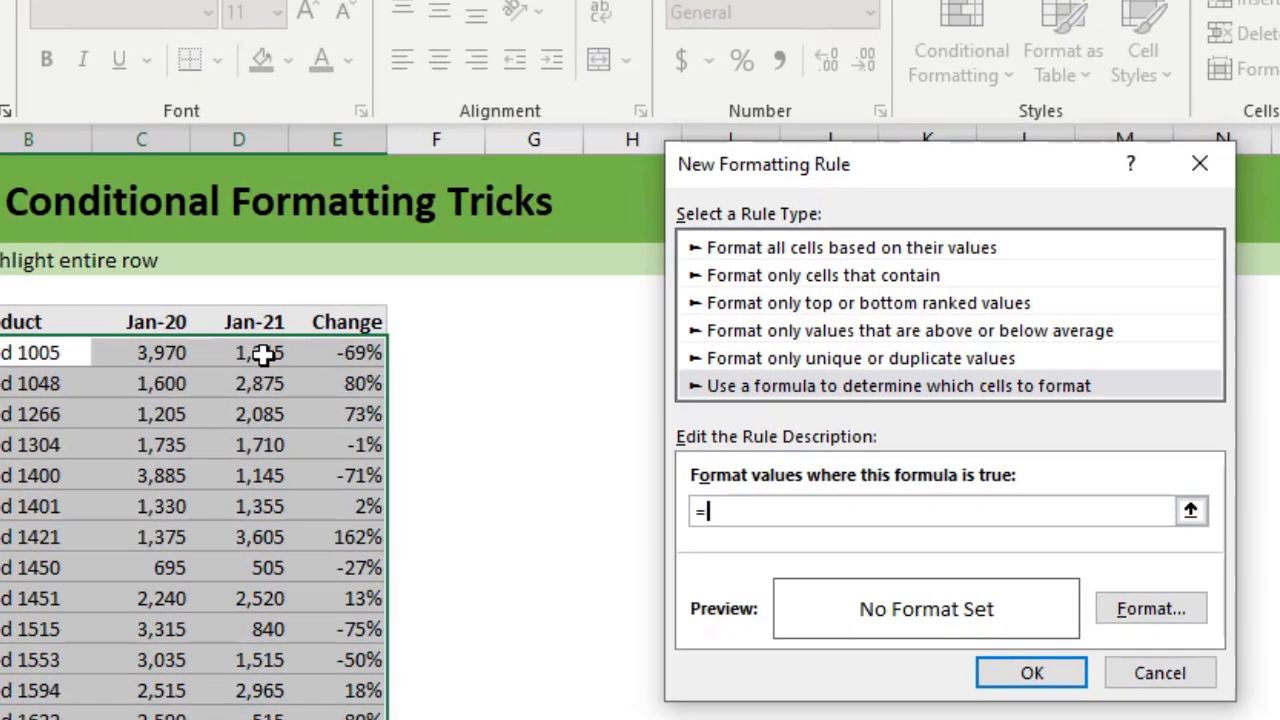
{"action": "left_click", "coordinate": [255, 310]}
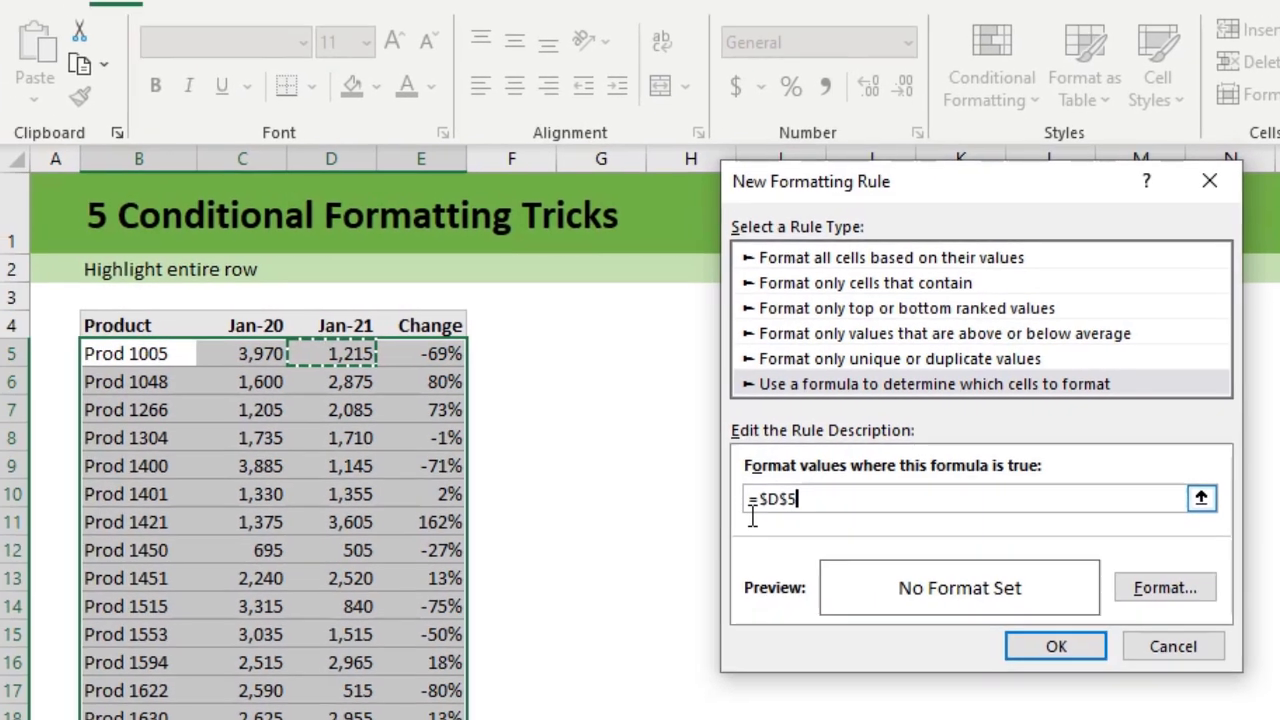
{"action": "type", "text": ">2000"}
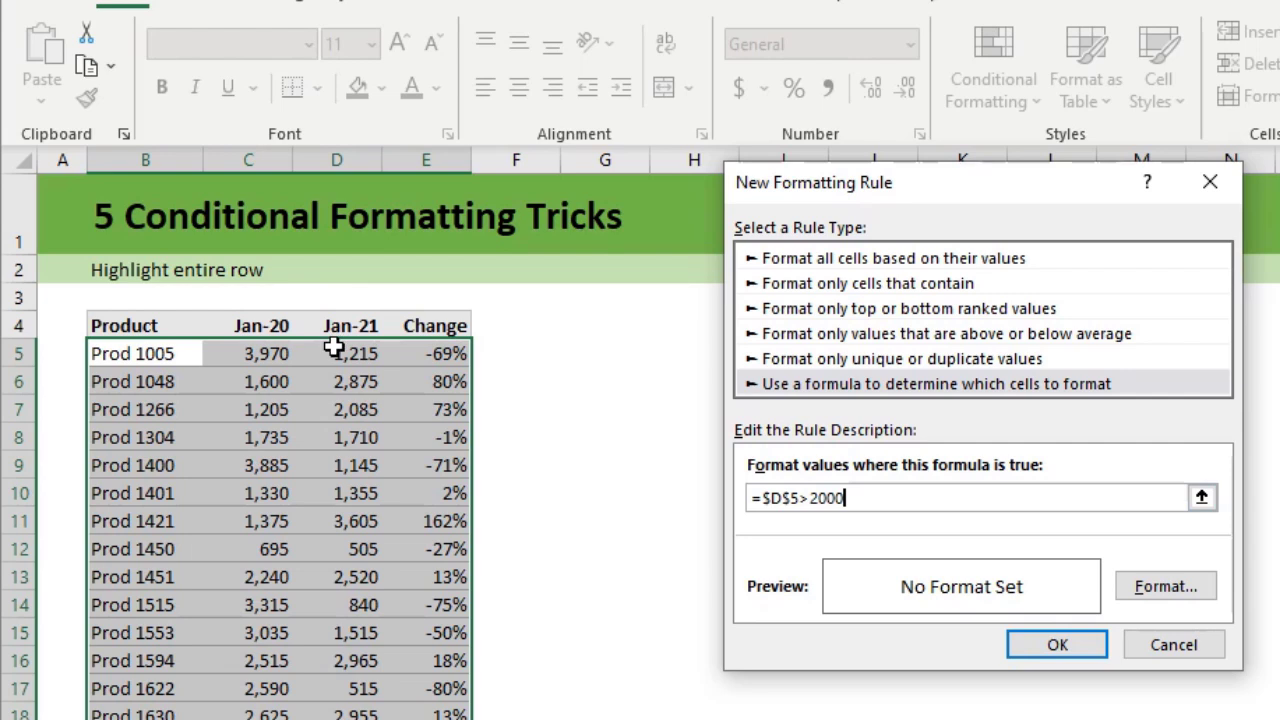
{"action": "left_click", "coordinate": [790, 497]}
{"action": "key", "text": "BackSpace"}
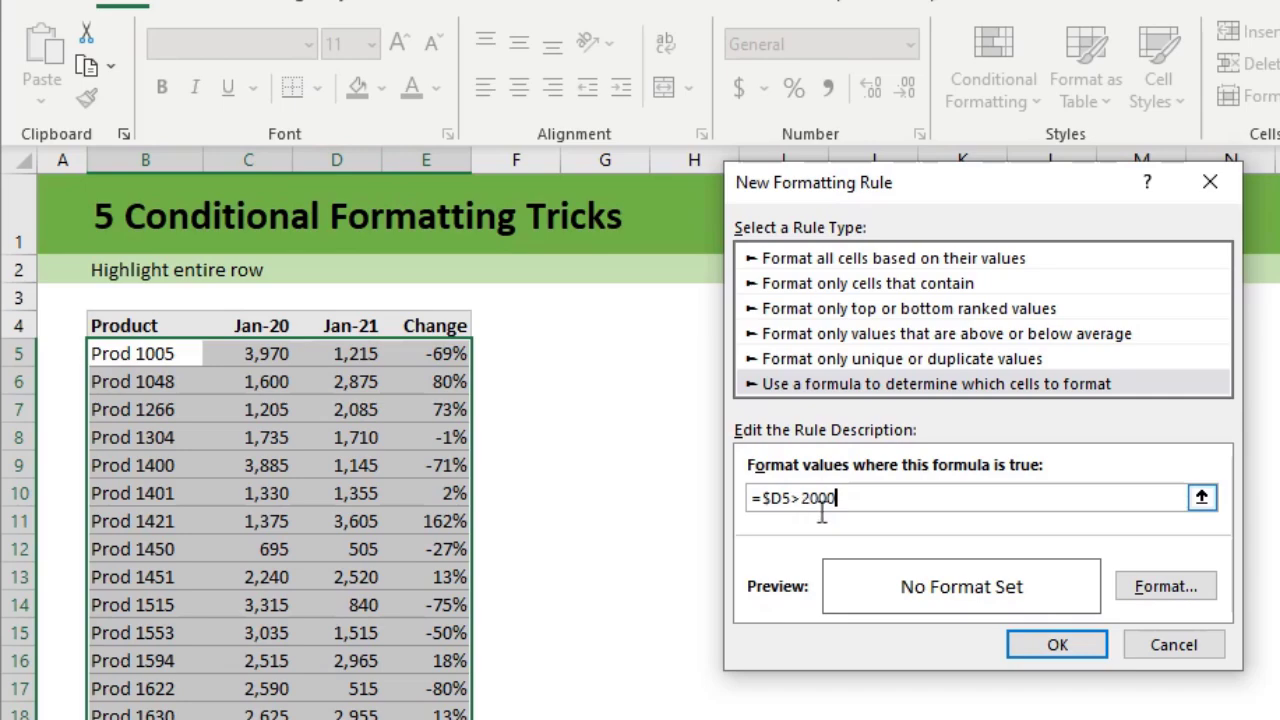
Give the formula rule a light orange fill, apply it and review the highlighted rows throughout the table.
{"action": "left_click", "coordinate": [1143, 585]}
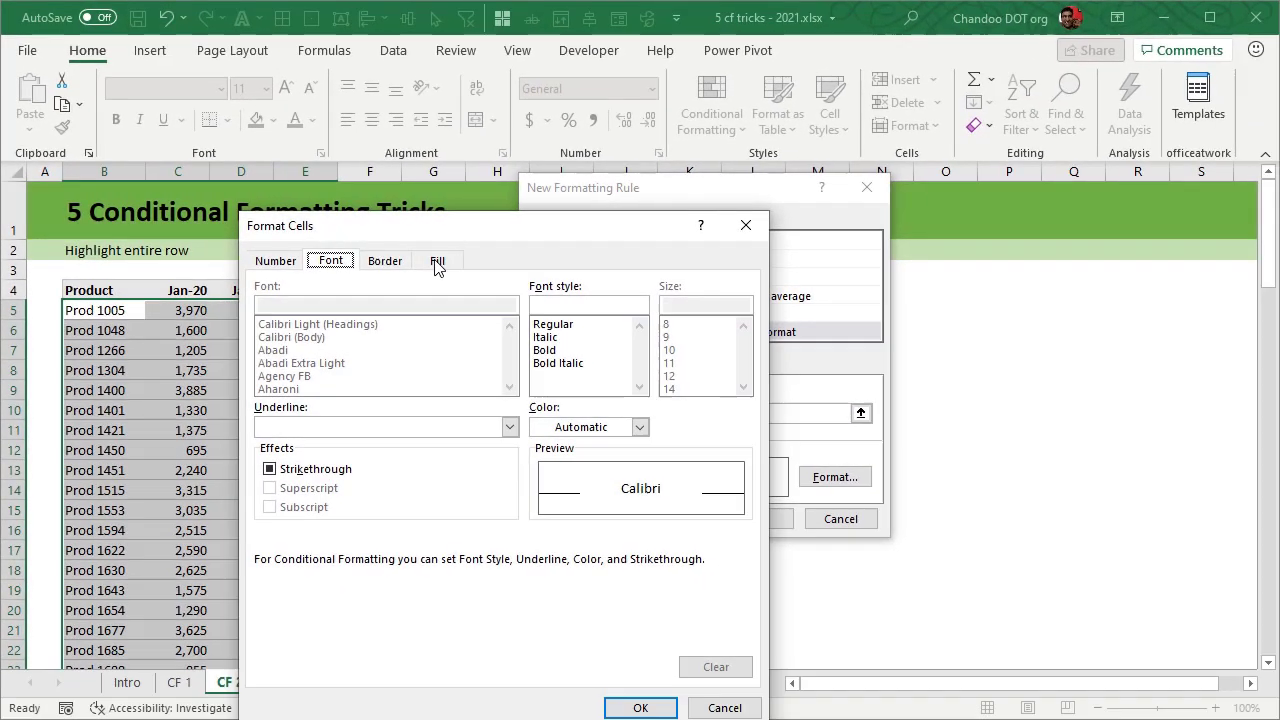
{"action": "left_click", "coordinate": [437, 261]}
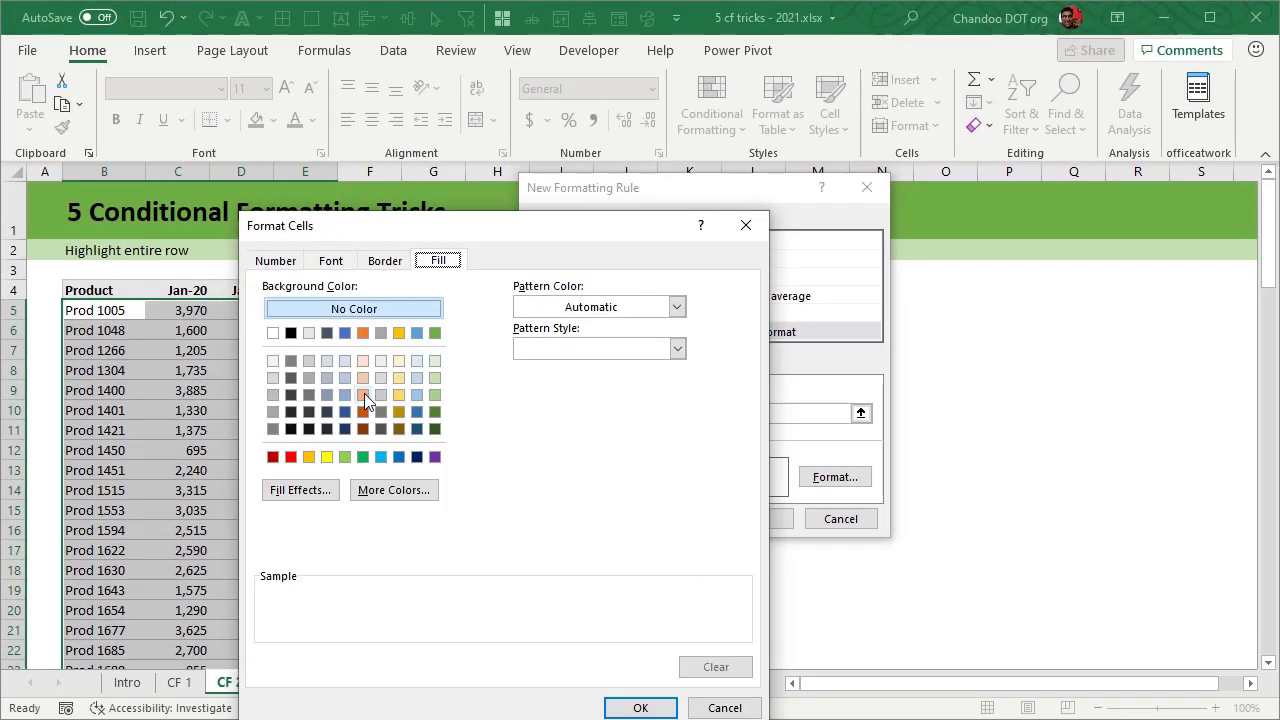
{"action": "left_click", "coordinate": [363, 394]}
{"action": "left_click", "coordinate": [632, 707]}
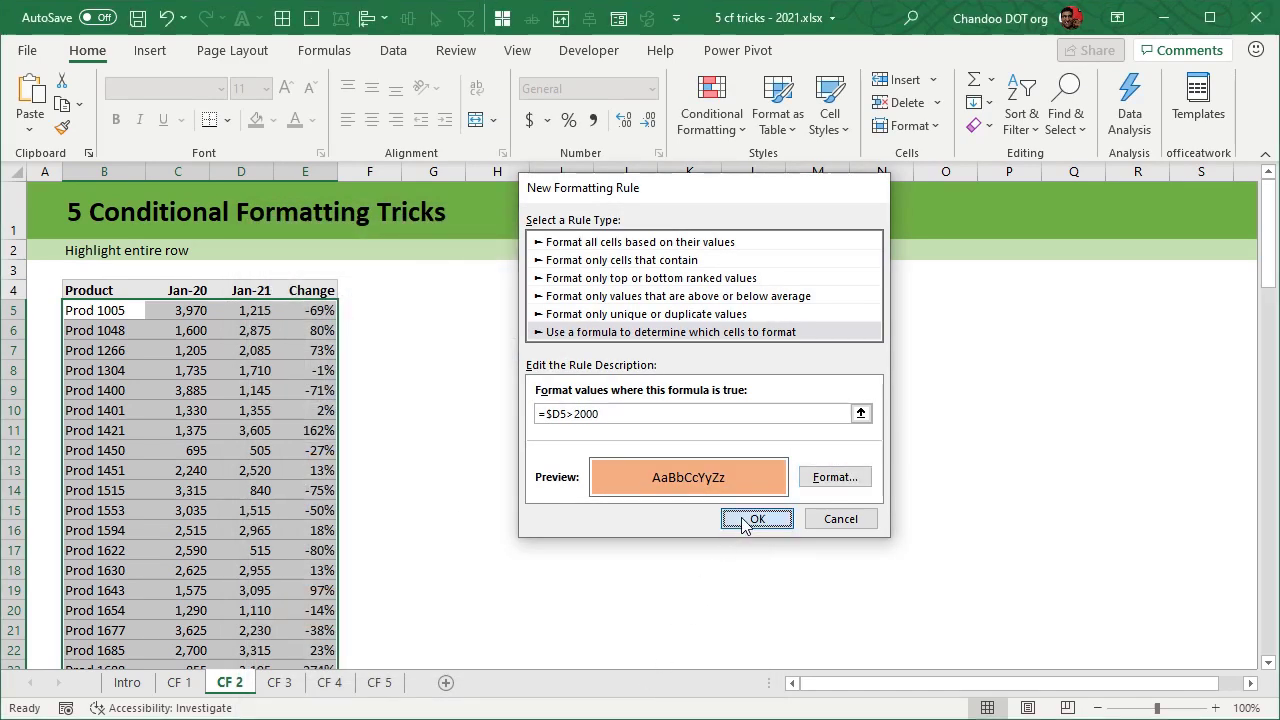
{"action": "left_click", "coordinate": [745, 522]}
{"action": "left_click", "coordinate": [623, 505]}
{"action": "scroll", "coordinate": [263, 453], "scroll_direction": "down", "scroll_amount": 15}
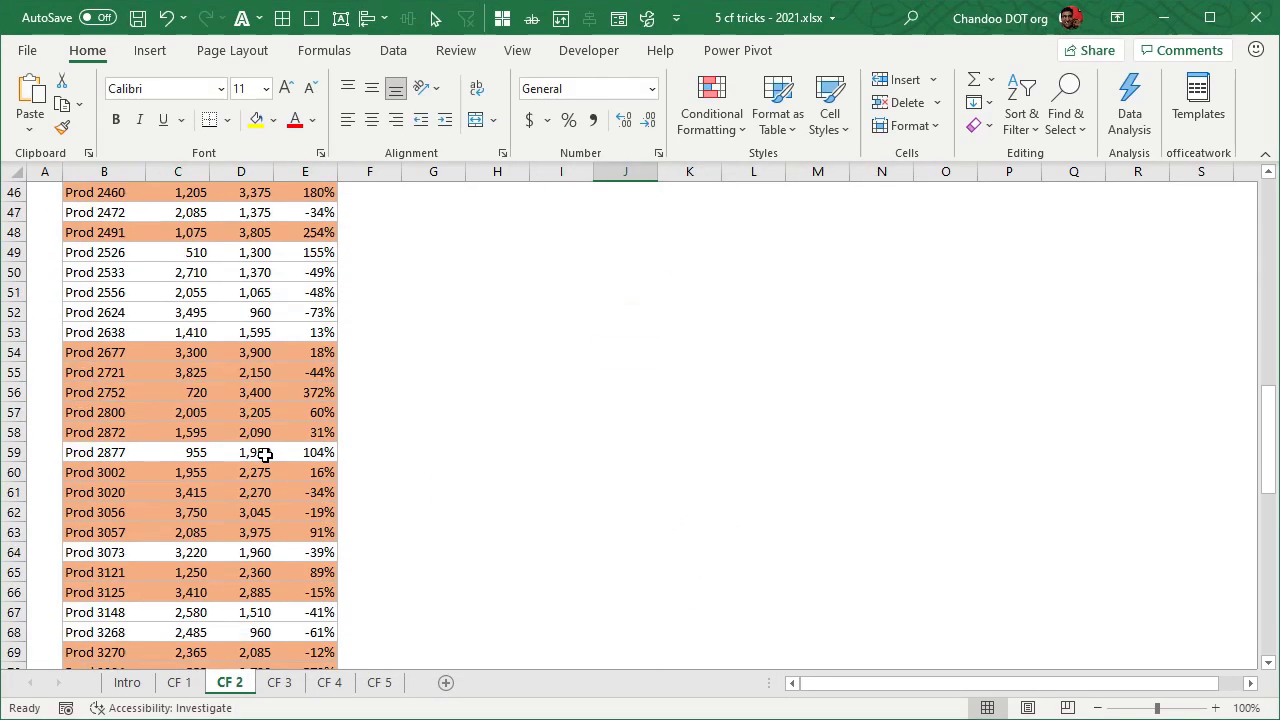
{"action": "scroll", "coordinate": [263, 453], "scroll_direction": "down", "scroll_amount": 7}
{"action": "scroll", "coordinate": [263, 453], "scroll_direction": "up", "scroll_amount": 20}
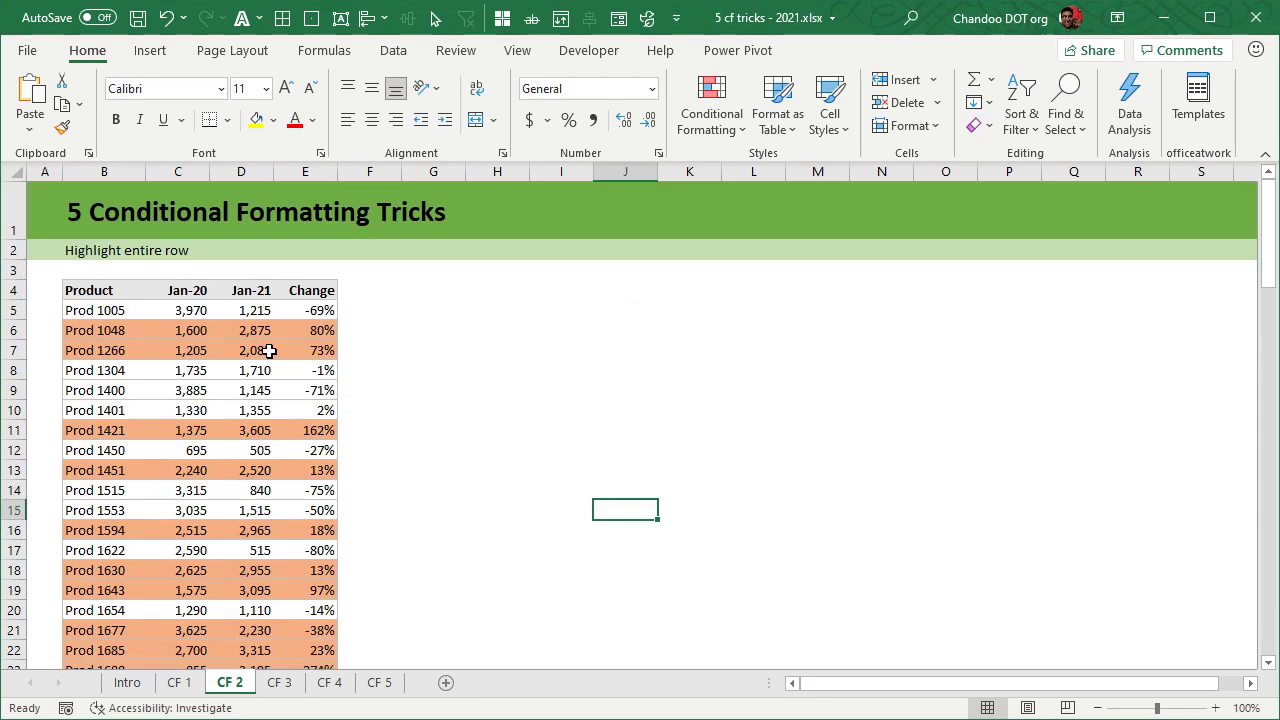
Compare the highlighted rows on CF 2 with their Jan-21 values, checking that the whole row is shaded.
{"action": "left_click_drag", "start_coordinate": [257, 289], "coordinate": [263, 428]}
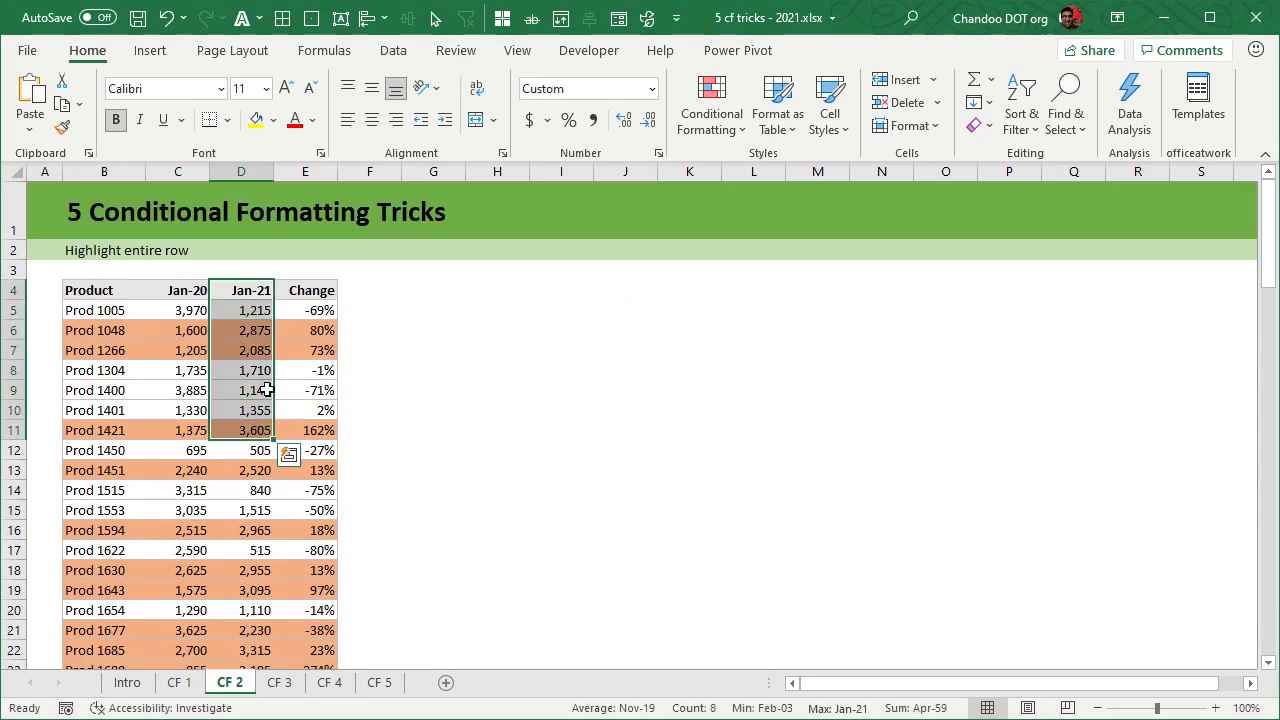
{"action": "scroll", "coordinate": [268, 390], "scroll_direction": "down", "scroll_amount": 7}
{"action": "scroll", "coordinate": [268, 390], "scroll_direction": "up", "scroll_amount": 6}
{"action": "left_click_drag", "start_coordinate": [80, 332], "coordinate": [322, 334]}
{"action": "scroll", "coordinate": [322, 334], "scroll_direction": "up", "scroll_amount": 1}
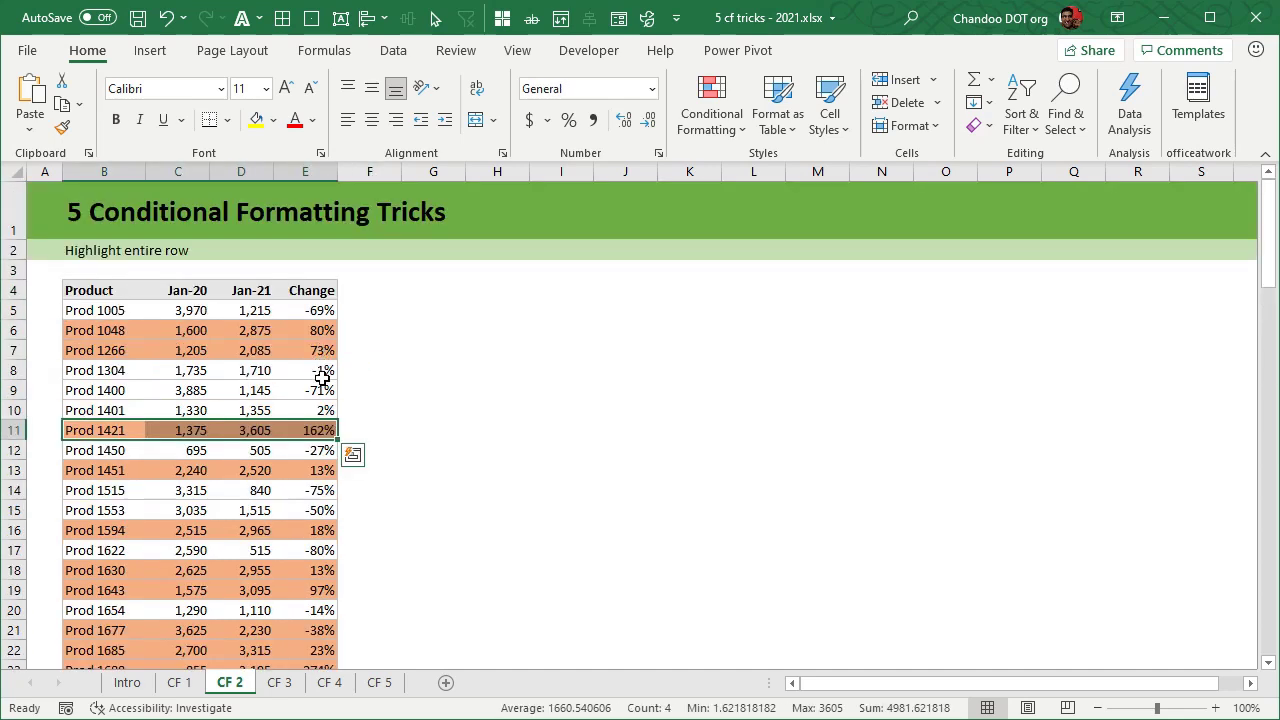
Open the CF 3 sheet and select the zebra shading table's data B5:F104, leaving out the header row.
{"action": "left_click", "coordinate": [280, 684]}
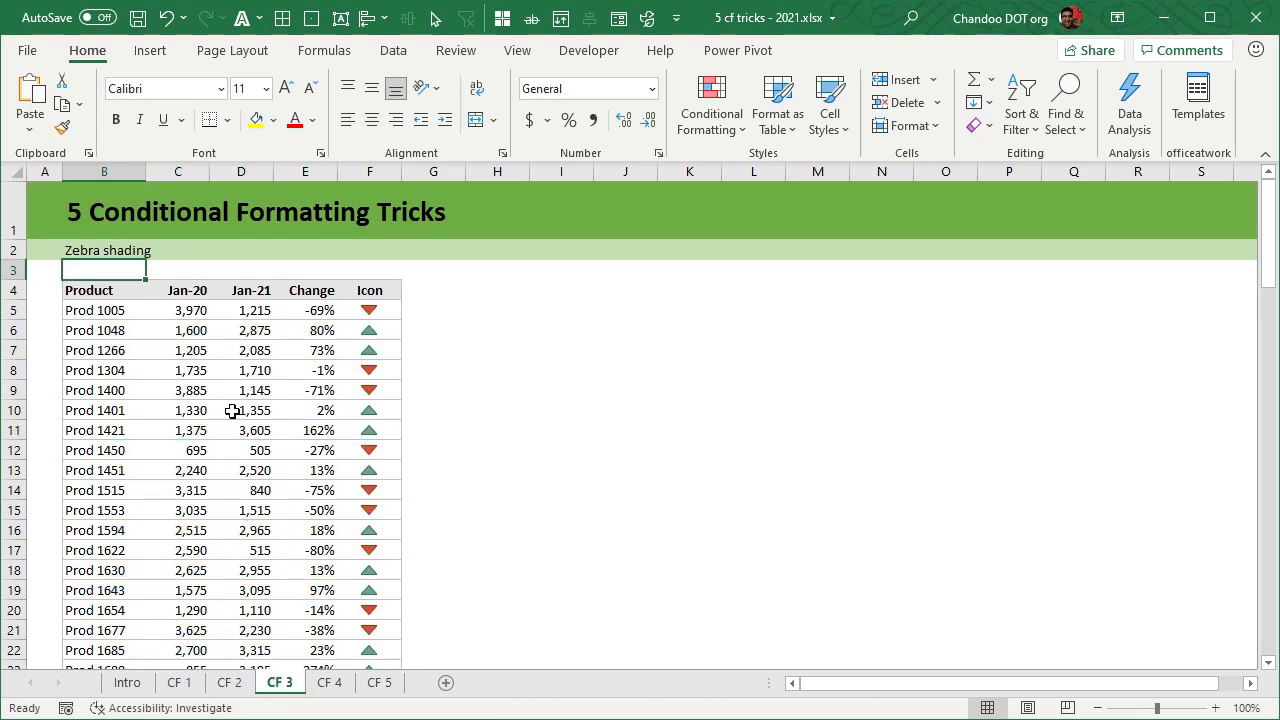
{"action": "scroll", "coordinate": [232, 412], "scroll_direction": "down", "scroll_amount": 7}
{"action": "scroll", "coordinate": [232, 412], "scroll_direction": "down", "scroll_amount": 9}
{"action": "scroll", "coordinate": [232, 412], "scroll_direction": "up", "scroll_amount": 16}
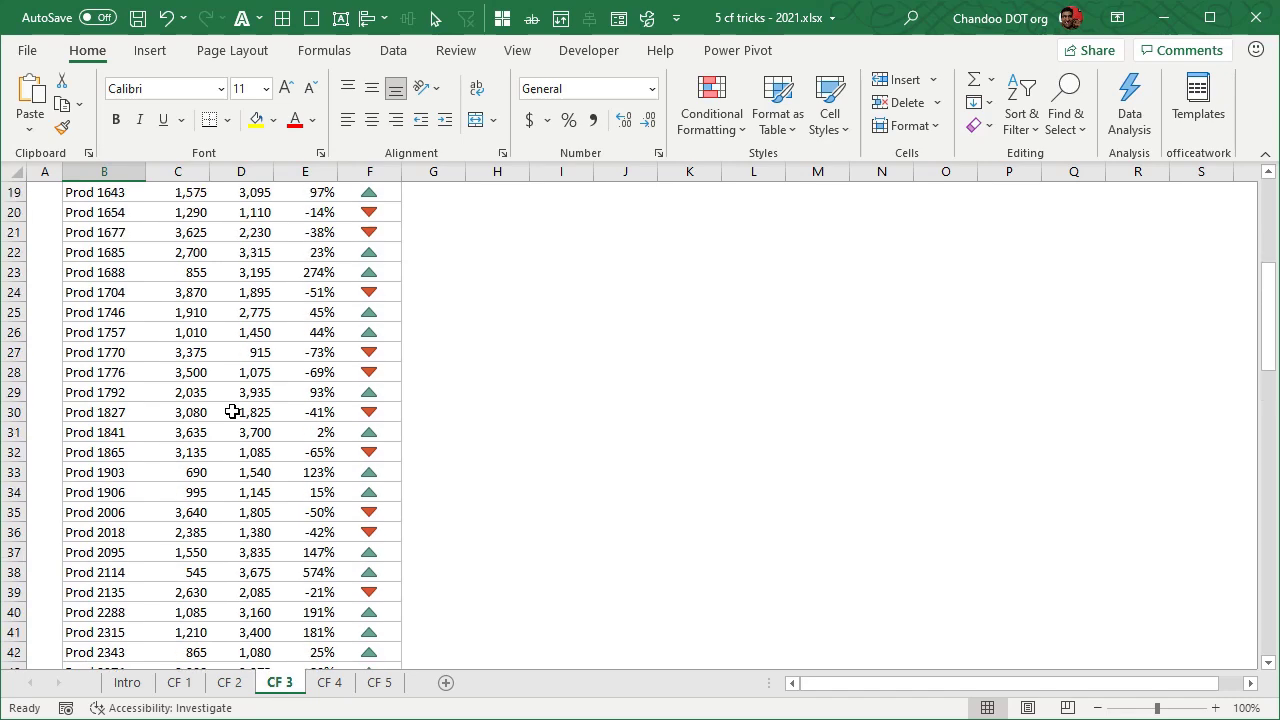
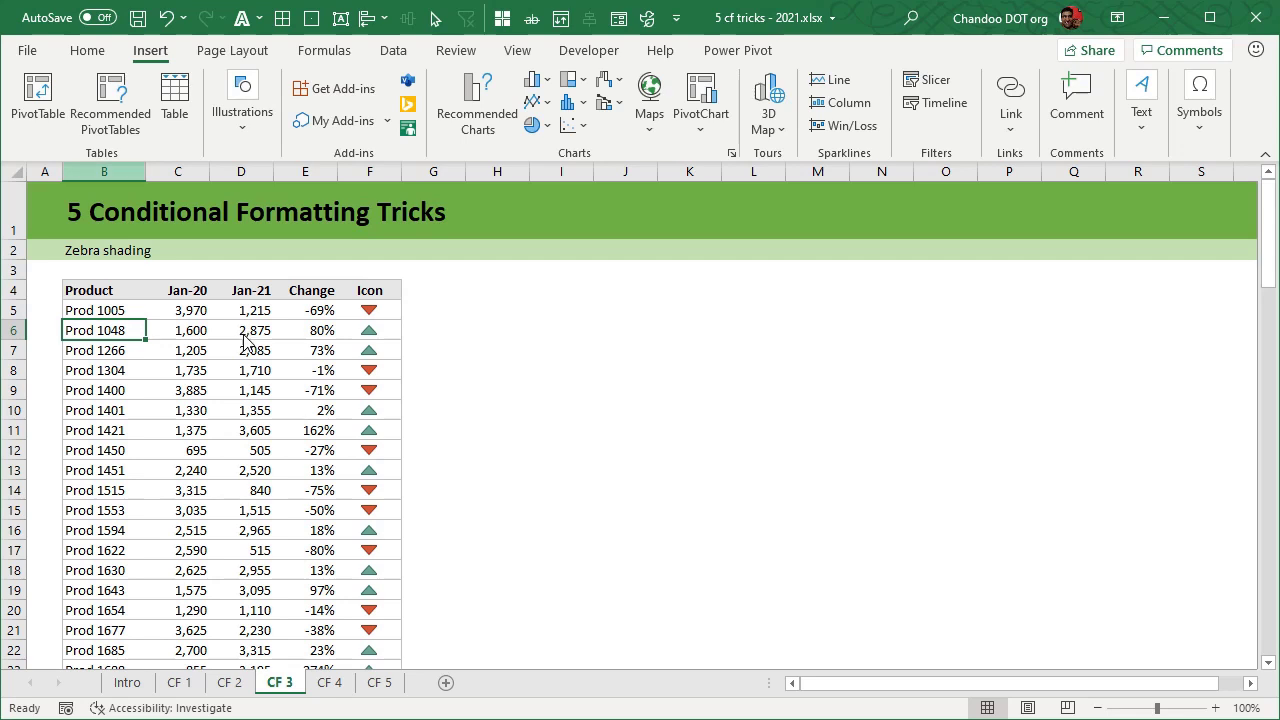
{"action": "left_click", "coordinate": [125, 313]}
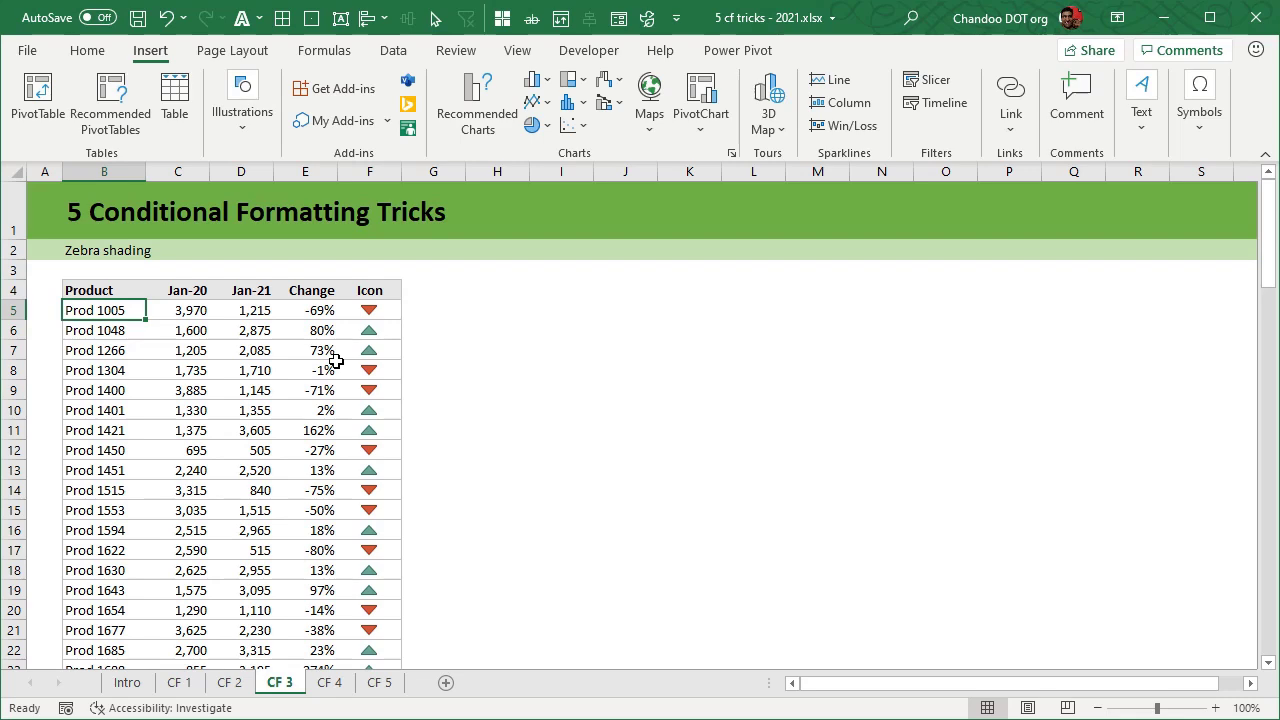
{"action": "key", "text": "ctrl+shift+Down"}
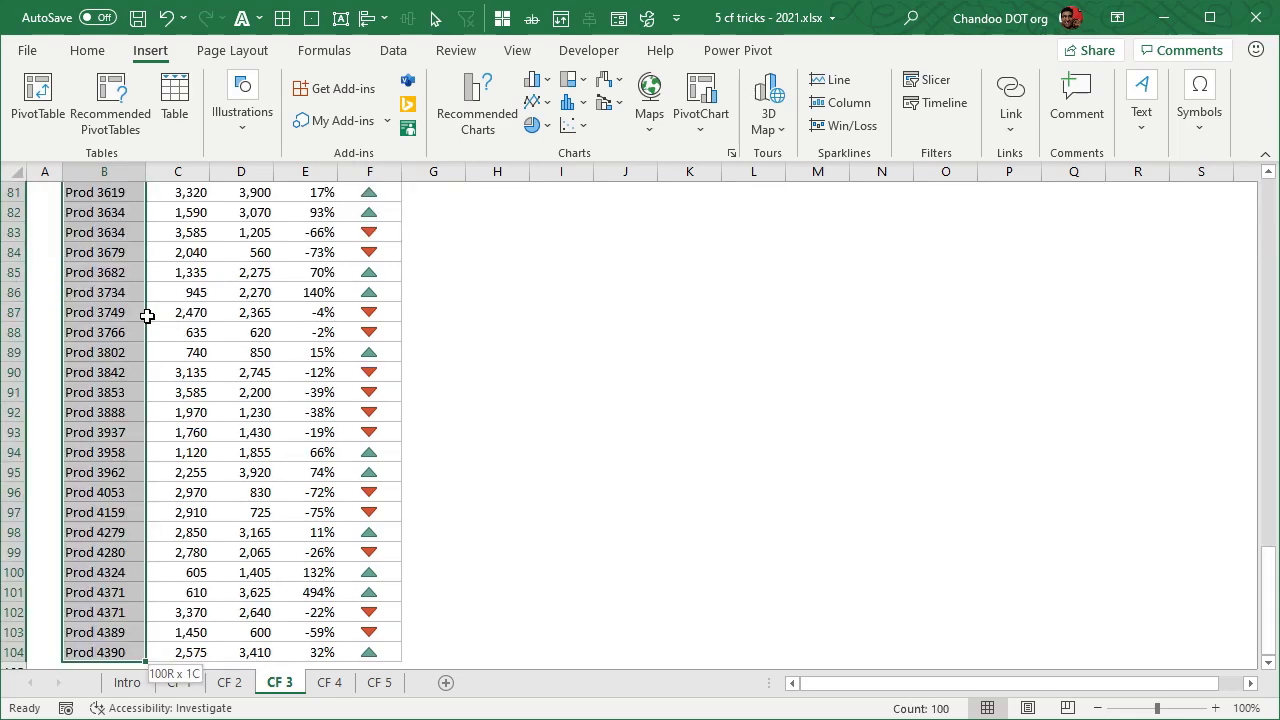
{"action": "key", "text": "ctrl+shift+Right"}
{"action": "scroll", "coordinate": [165, 418], "scroll_direction": "up", "scroll_amount": 20}
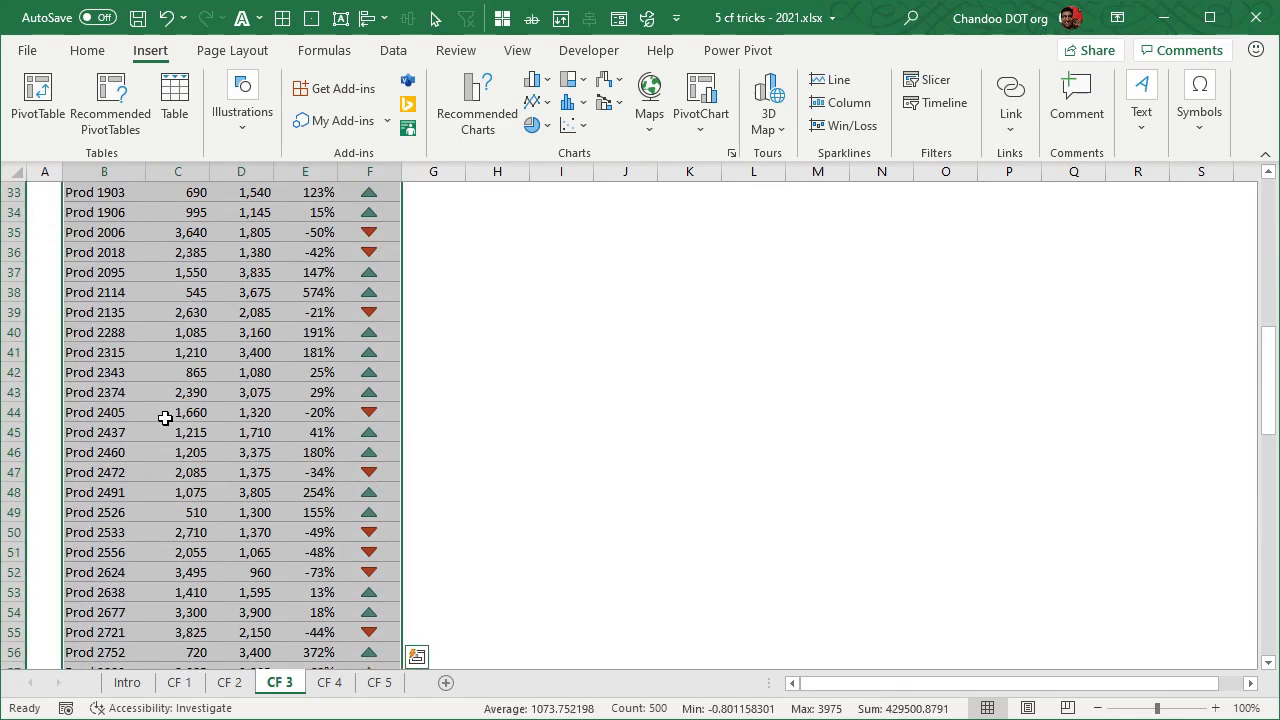
Start a new conditional formatting rule that uses a formula to determine which cells to format.
{"action": "left_click", "coordinate": [87, 50]}
{"action": "left_click", "coordinate": [711, 112]}
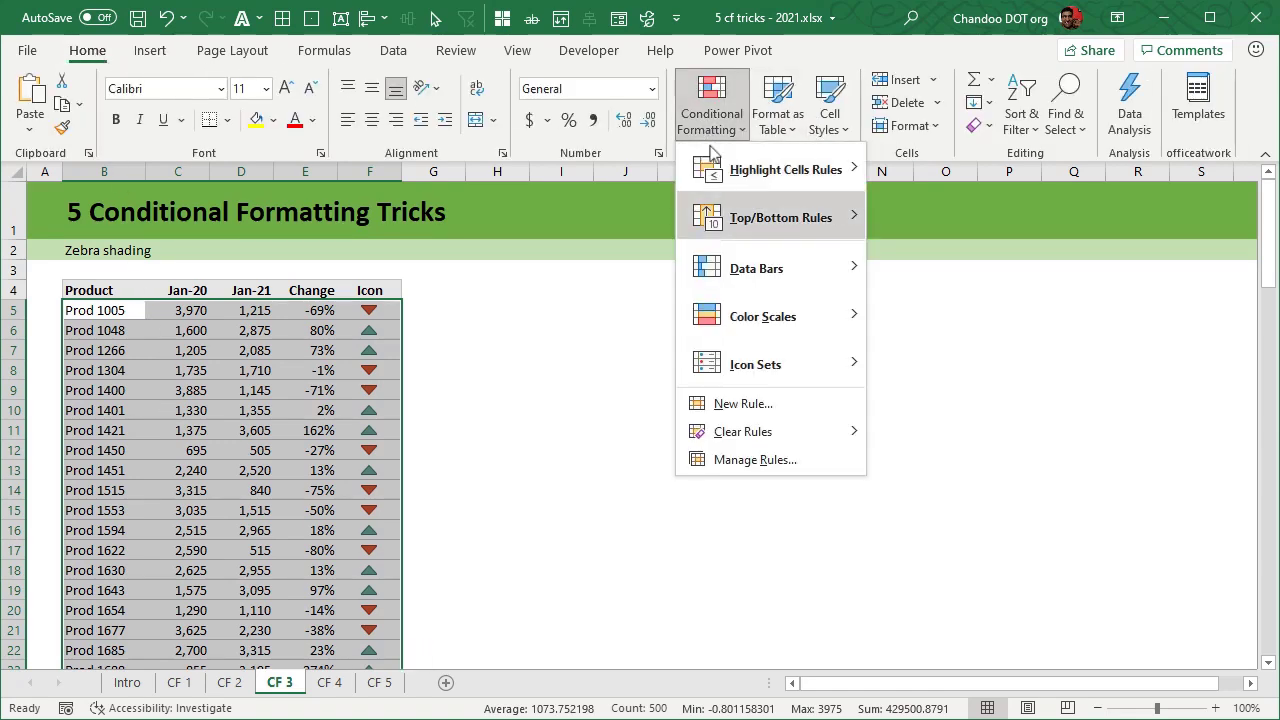
{"action": "left_click", "coordinate": [783, 403]}
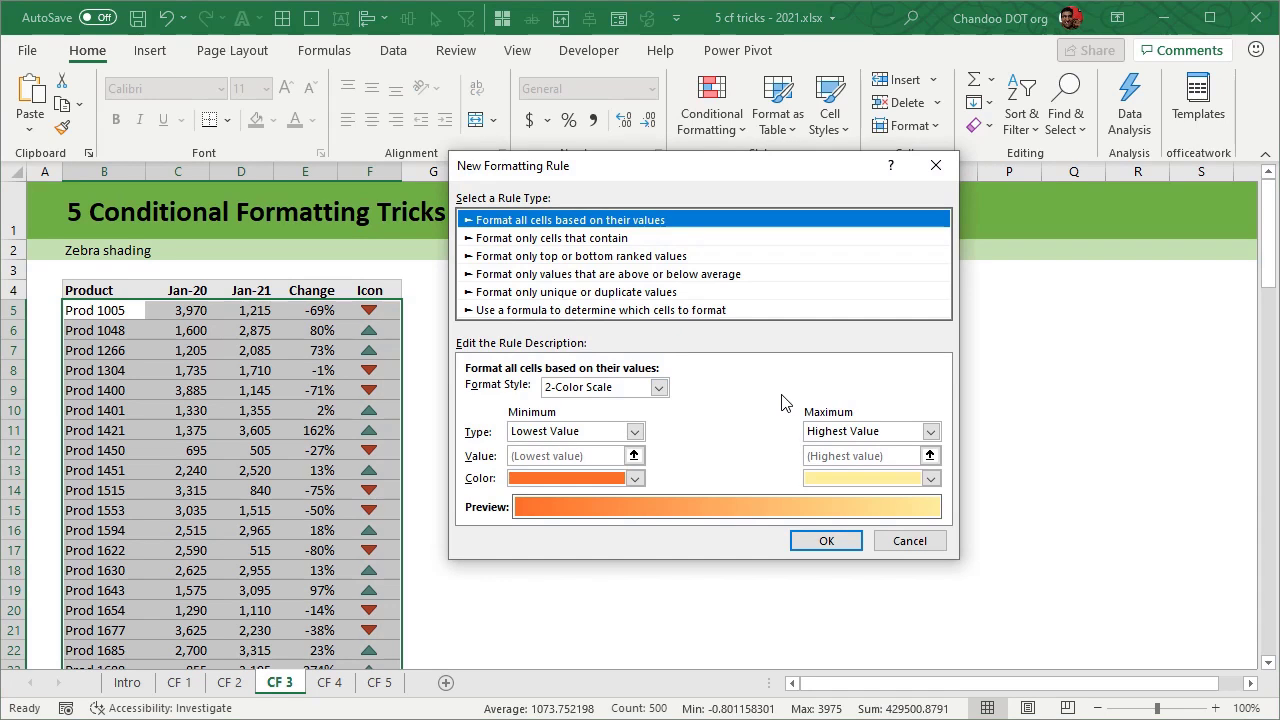
{"action": "left_click", "coordinate": [672, 313]}
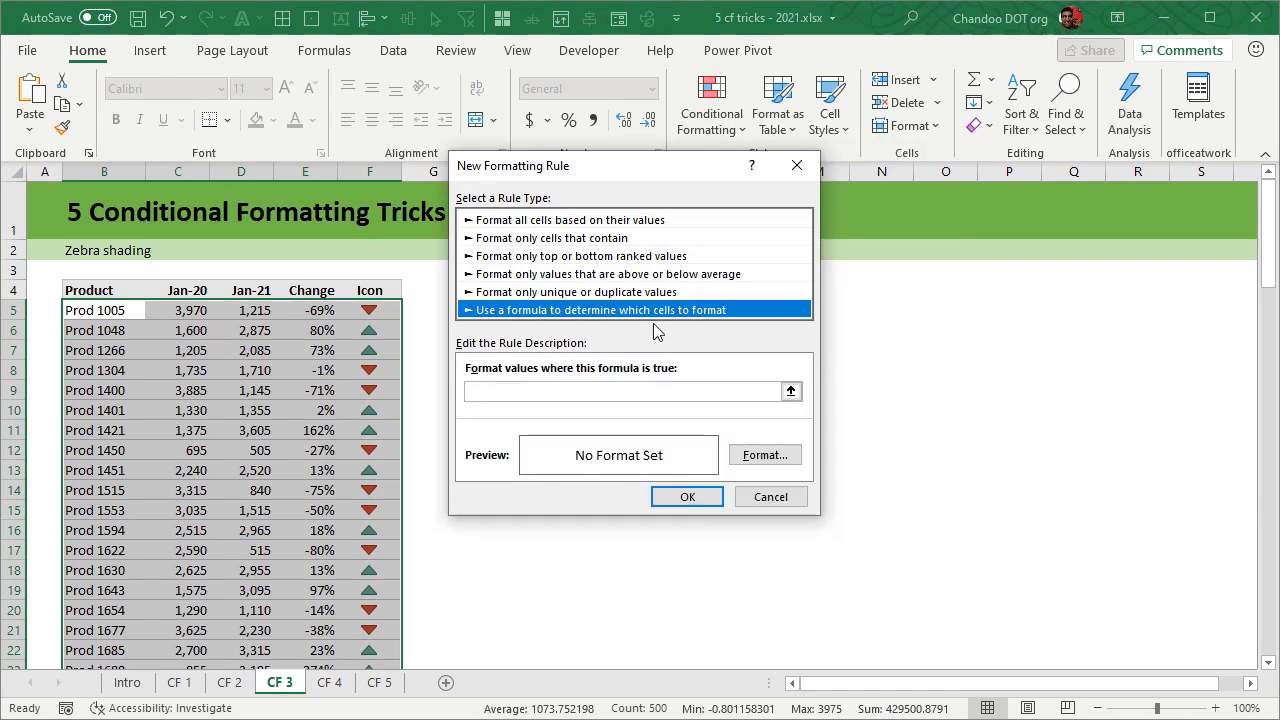
Enter =iseven(row()) as the rule's formula so that it targets every even-numbered row.
{"action": "left_click", "coordinate": [776, 391]}
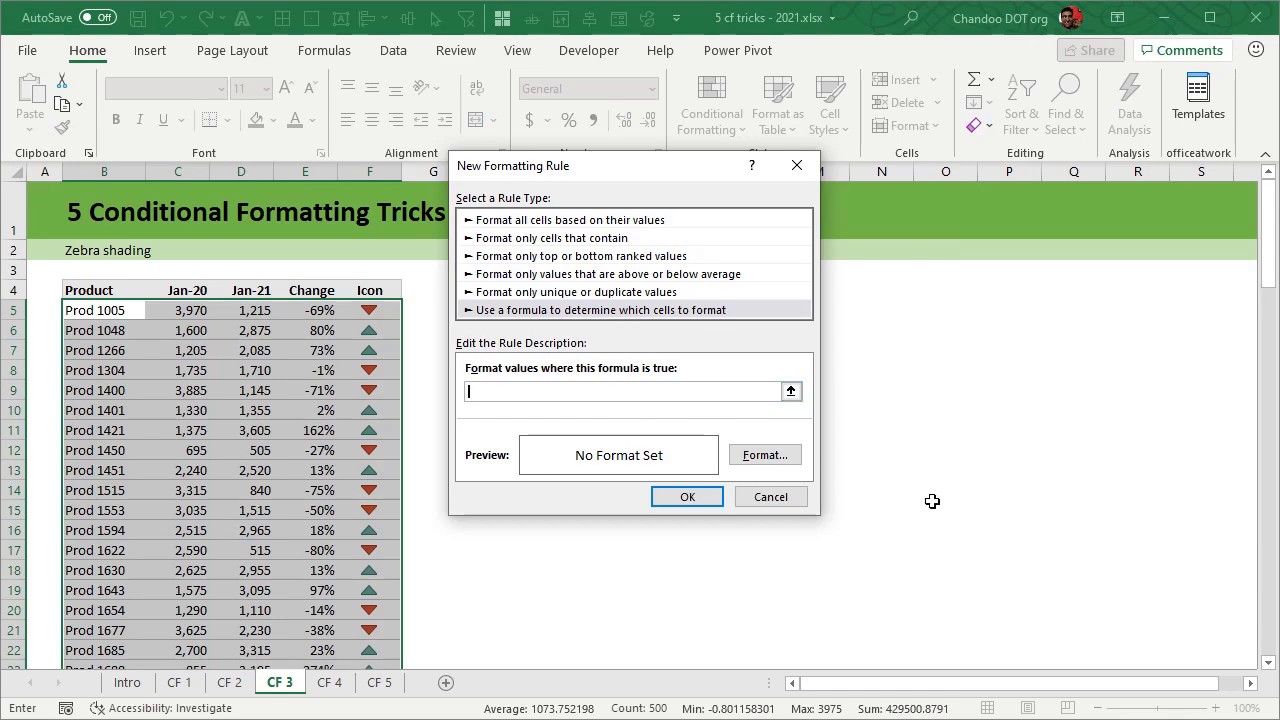
{"action": "type", "text": "="}
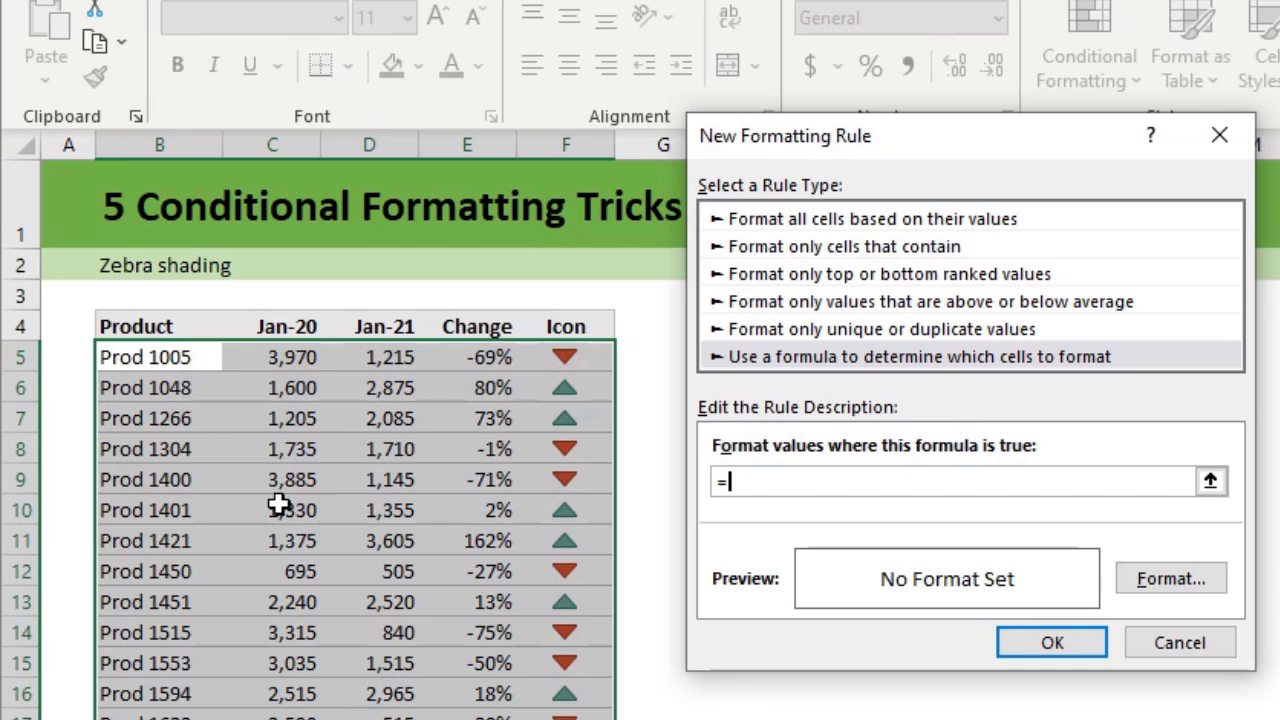
{"action": "type", "text": "mo"}
{"action": "key", "text": "BackSpace"}
{"action": "key", "text": "BackSpace"}
{"action": "type", "text": "iseven(row())"}
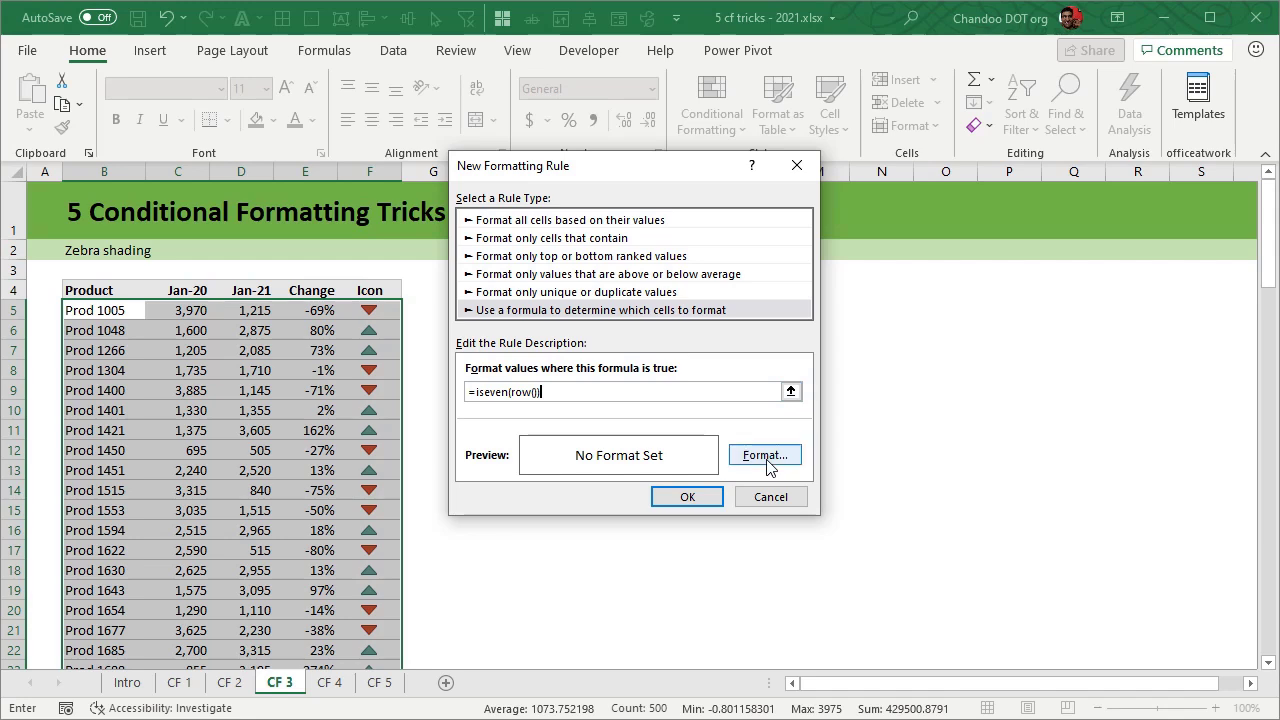
Give the even-row rule a light orange fill and apply it to the table.
{"action": "left_click", "coordinate": [766, 458]}
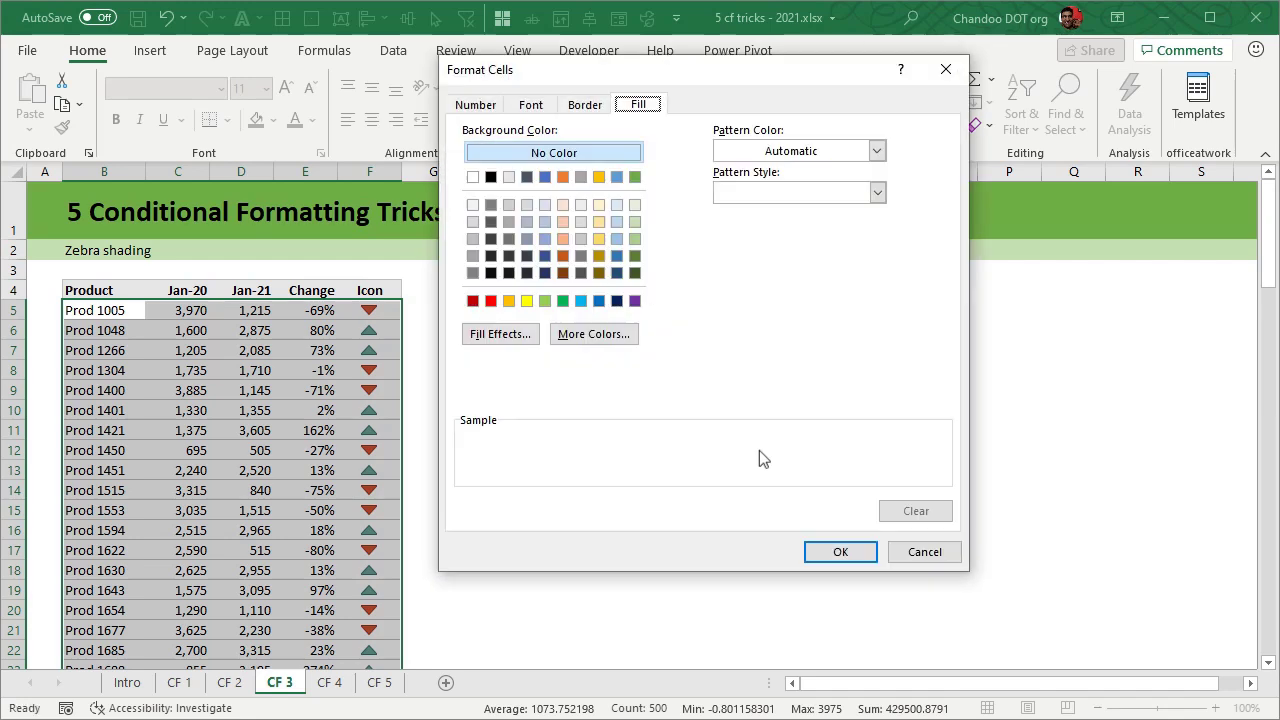
{"action": "left_click", "coordinate": [562, 222]}
{"action": "left_click", "coordinate": [832, 552]}
{"action": "left_click", "coordinate": [688, 497]}
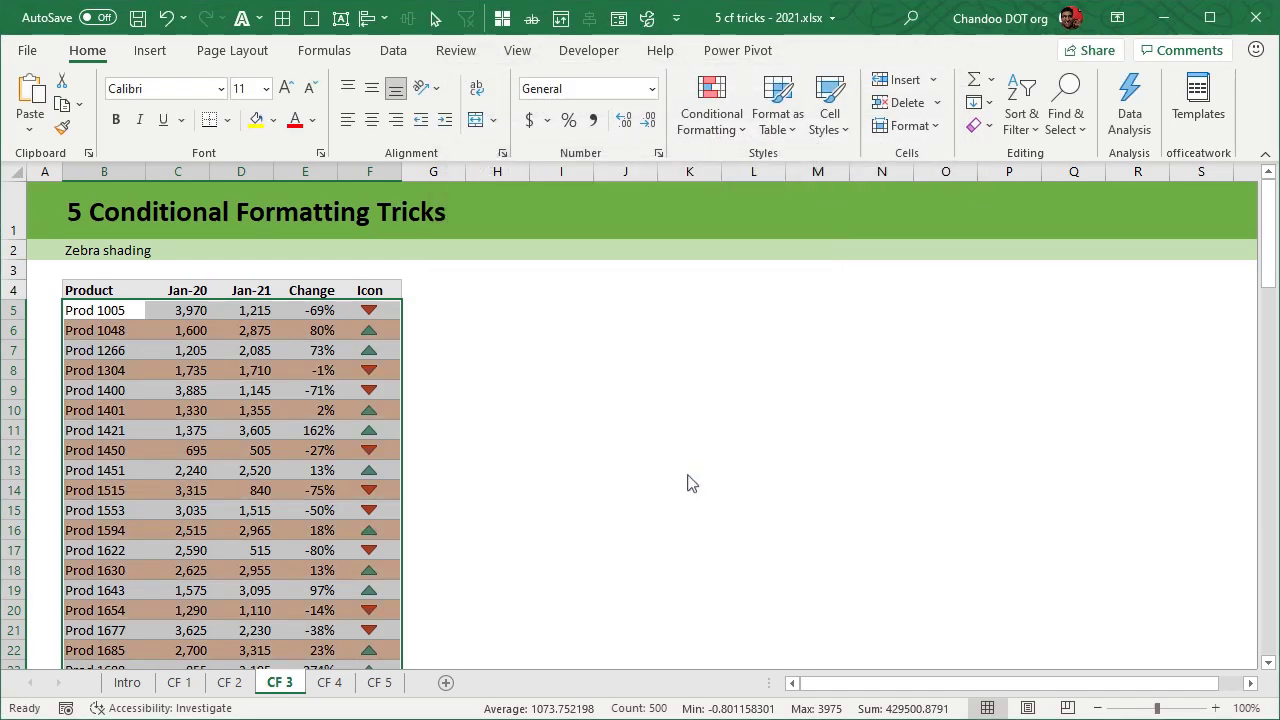
{"action": "scroll", "coordinate": [656, 353], "scroll_direction": "down", "scroll_amount": 5}
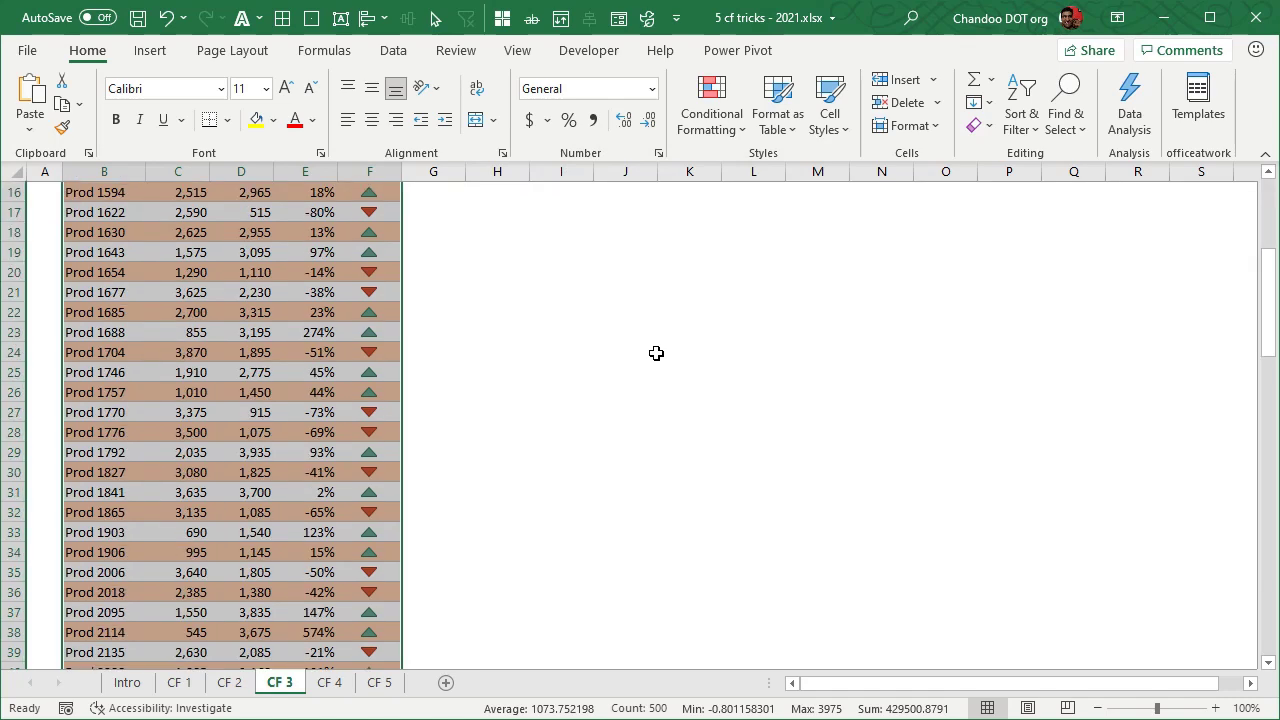
{"action": "left_click", "coordinate": [656, 353]}
{"action": "scroll", "coordinate": [656, 353], "scroll_direction": "down", "scroll_amount": 4}
{"action": "scroll", "coordinate": [656, 353], "scroll_direction": "down", "scroll_amount": 17}
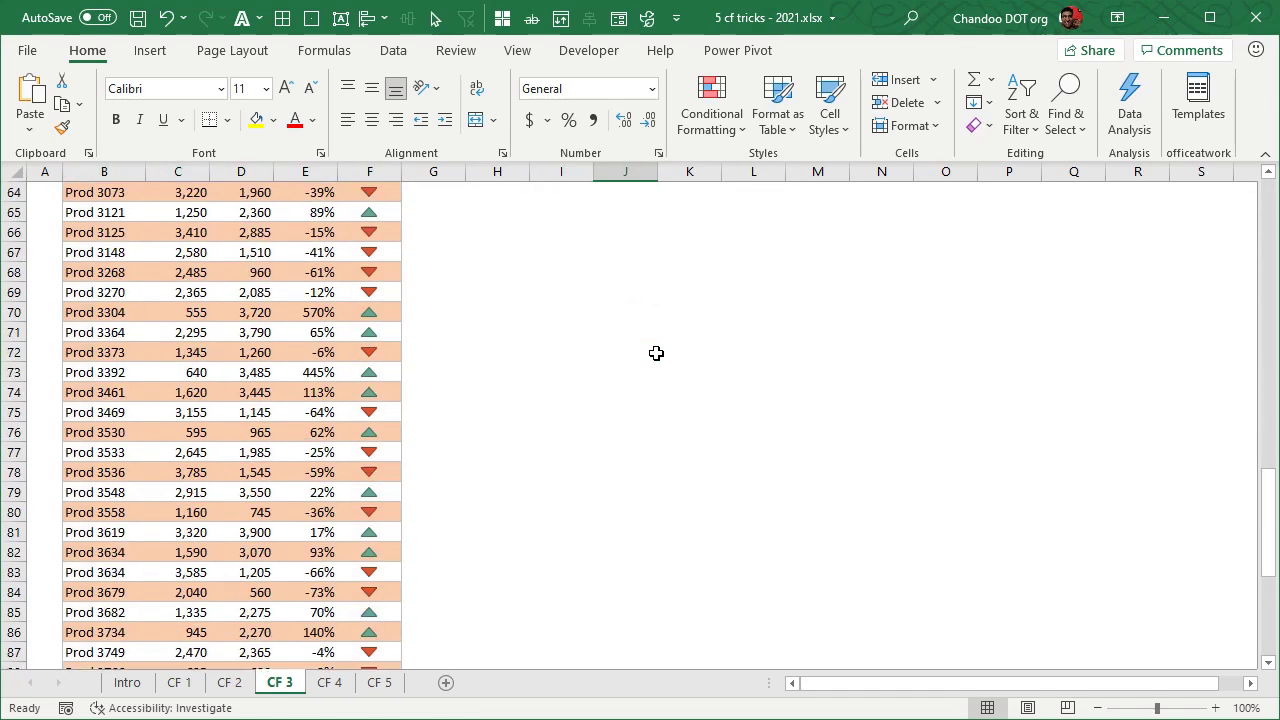
{"action": "scroll", "coordinate": [656, 353], "scroll_direction": "down", "scroll_amount": 6}
{"action": "scroll", "coordinate": [656, 353], "scroll_direction": "up", "scroll_amount": 20}
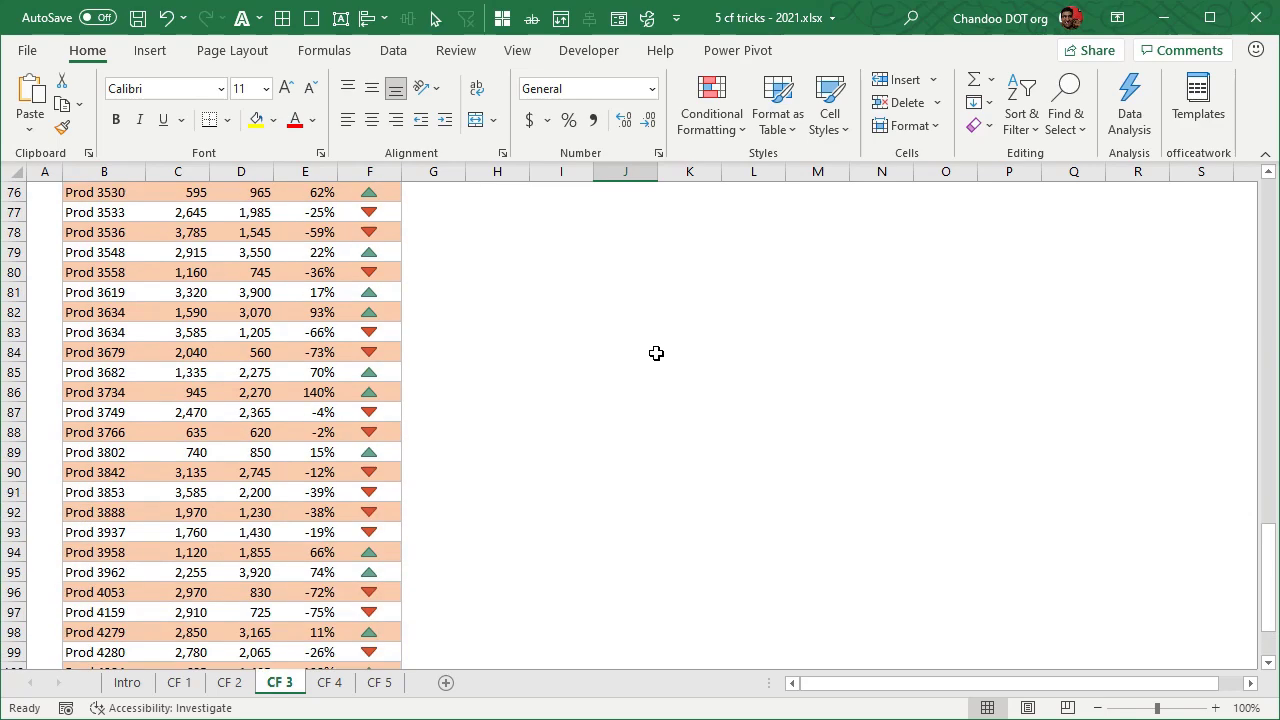
{"action": "scroll", "coordinate": [656, 353], "scroll_direction": "up", "scroll_amount": 7}
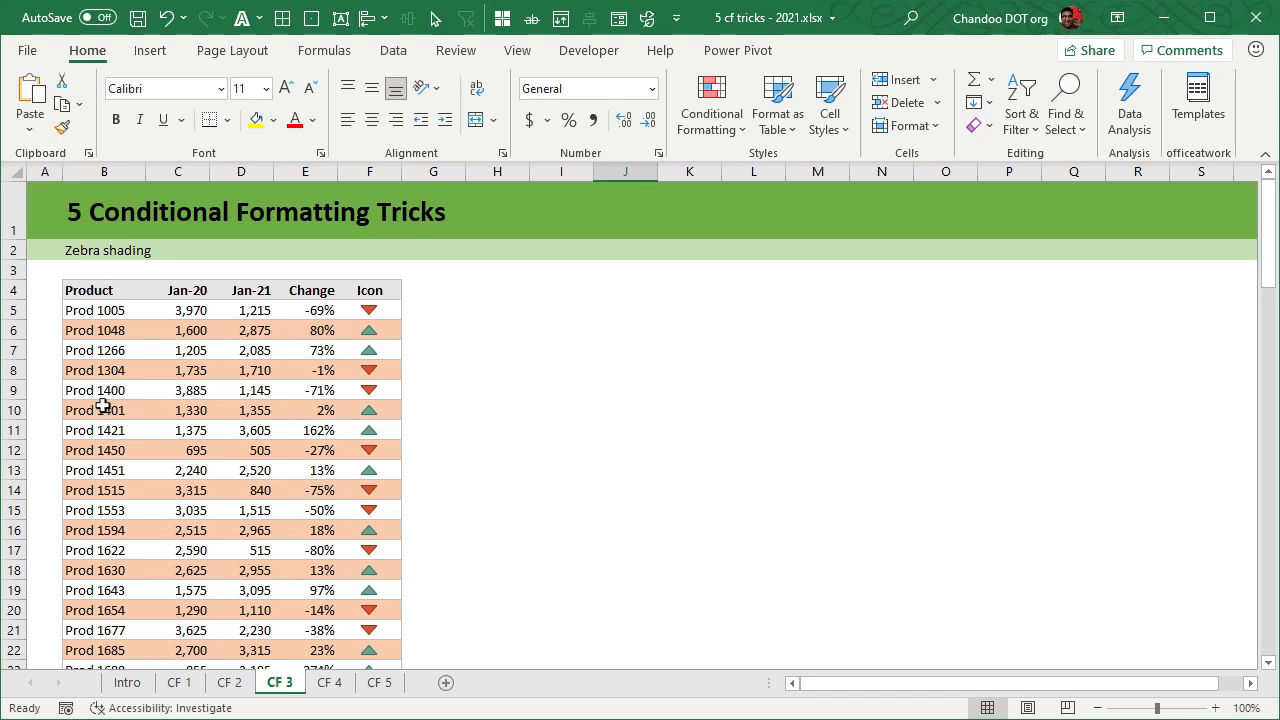
Select the first five table rows B5:F9, then rows B10:F13, to examine shading in multi-row blocks.
{"action": "left_click", "coordinate": [80, 305]}
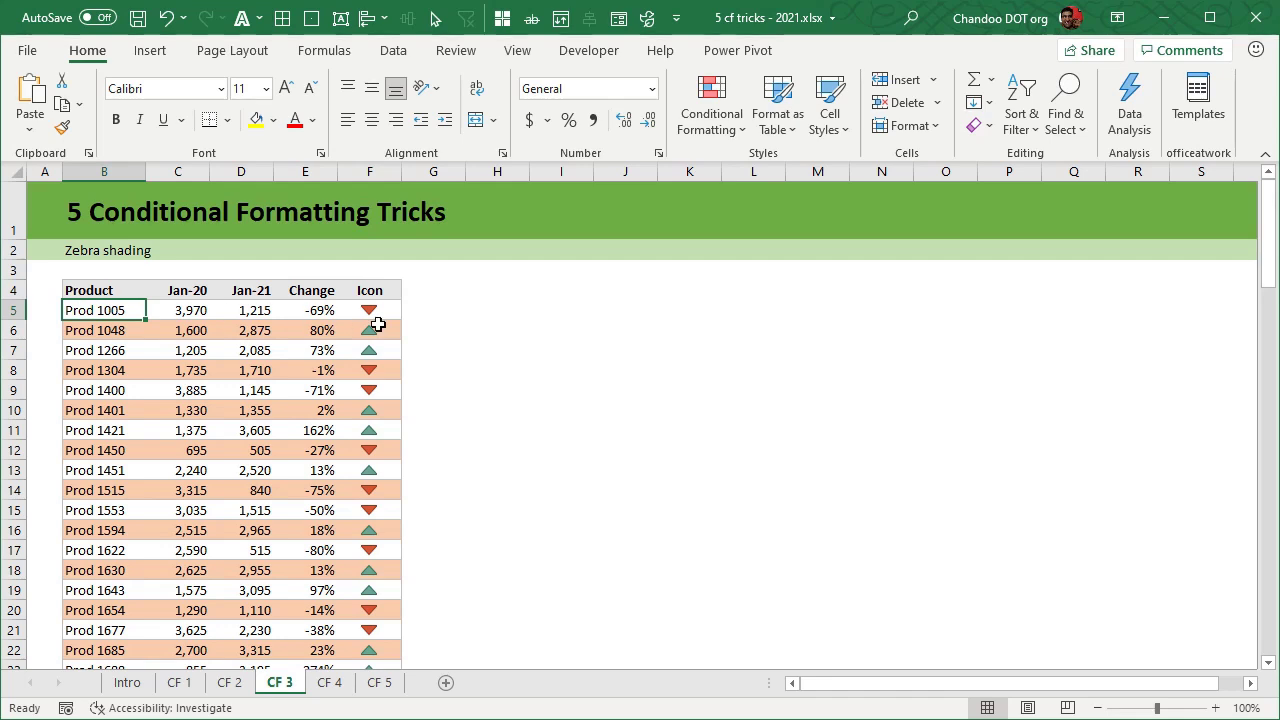
{"action": "left_click", "coordinate": [140, 391], "text": "shift"}
{"action": "left_click", "coordinate": [380, 391], "text": "shift"}
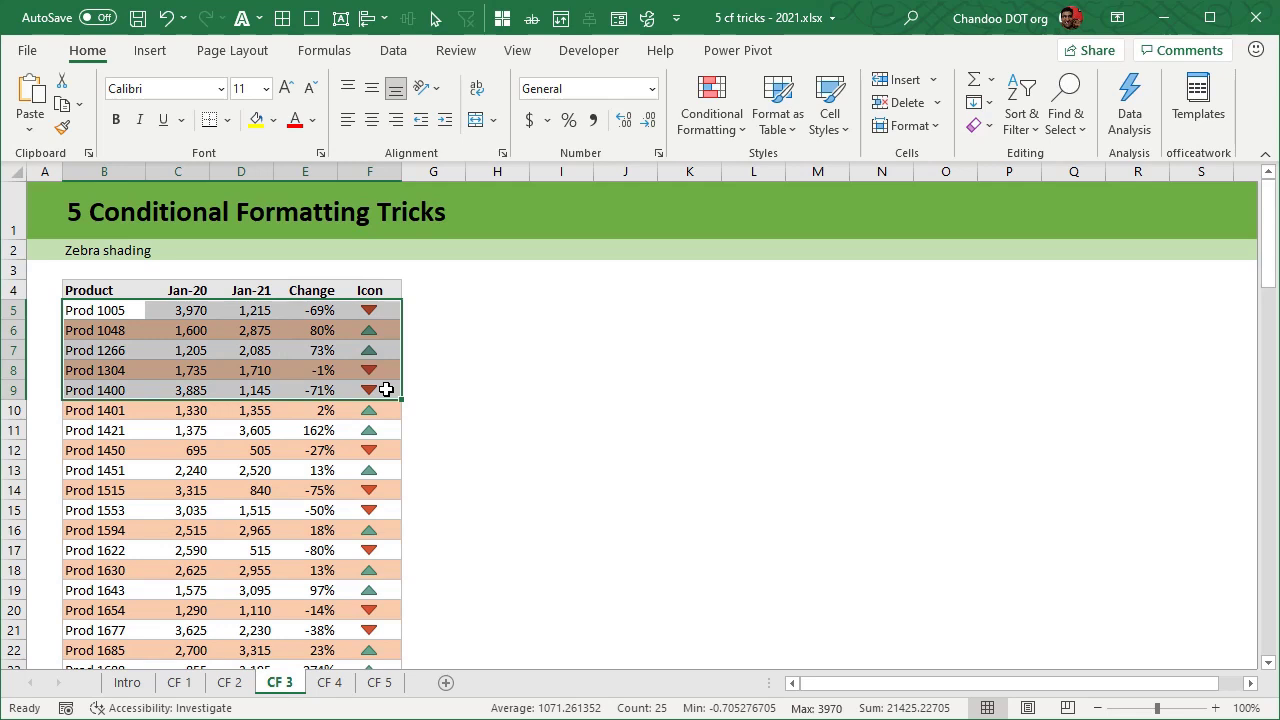
{"action": "left_click_drag", "start_coordinate": [85, 410], "coordinate": [350, 473]}
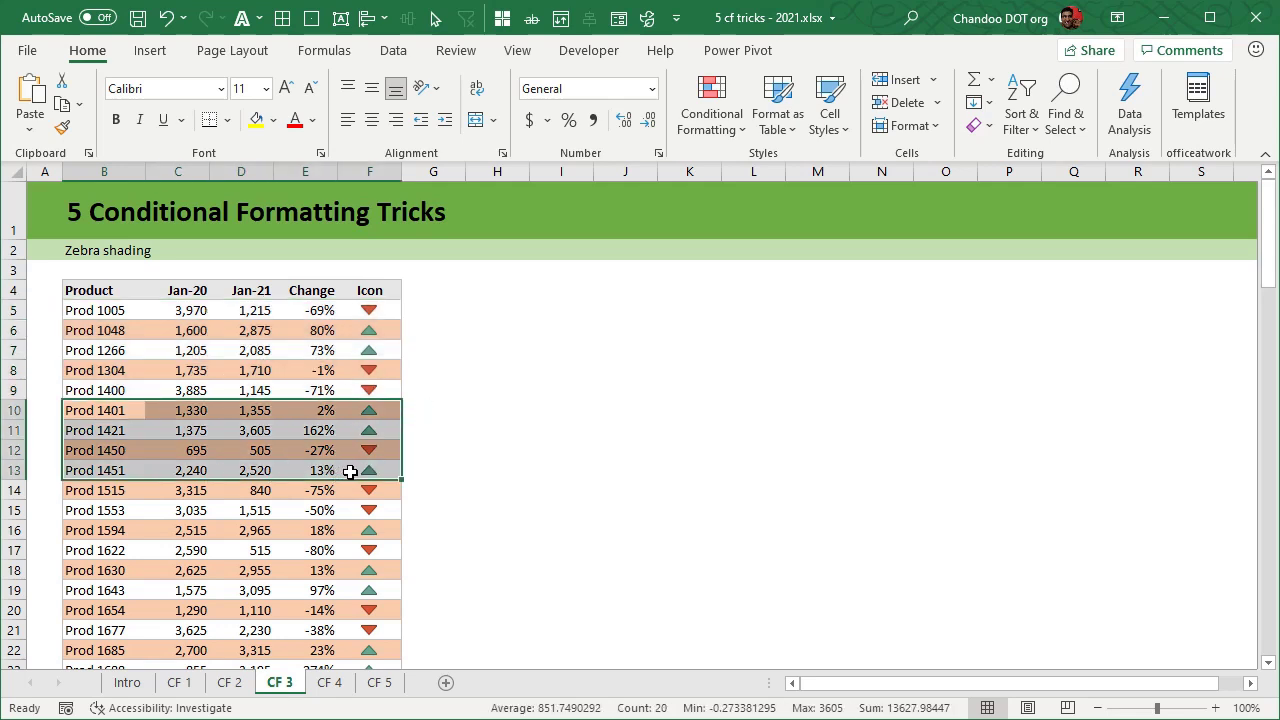
Enter =ROW() in G5 beside the table and fill it down to the last data row.
{"action": "left_click", "coordinate": [433, 310]}
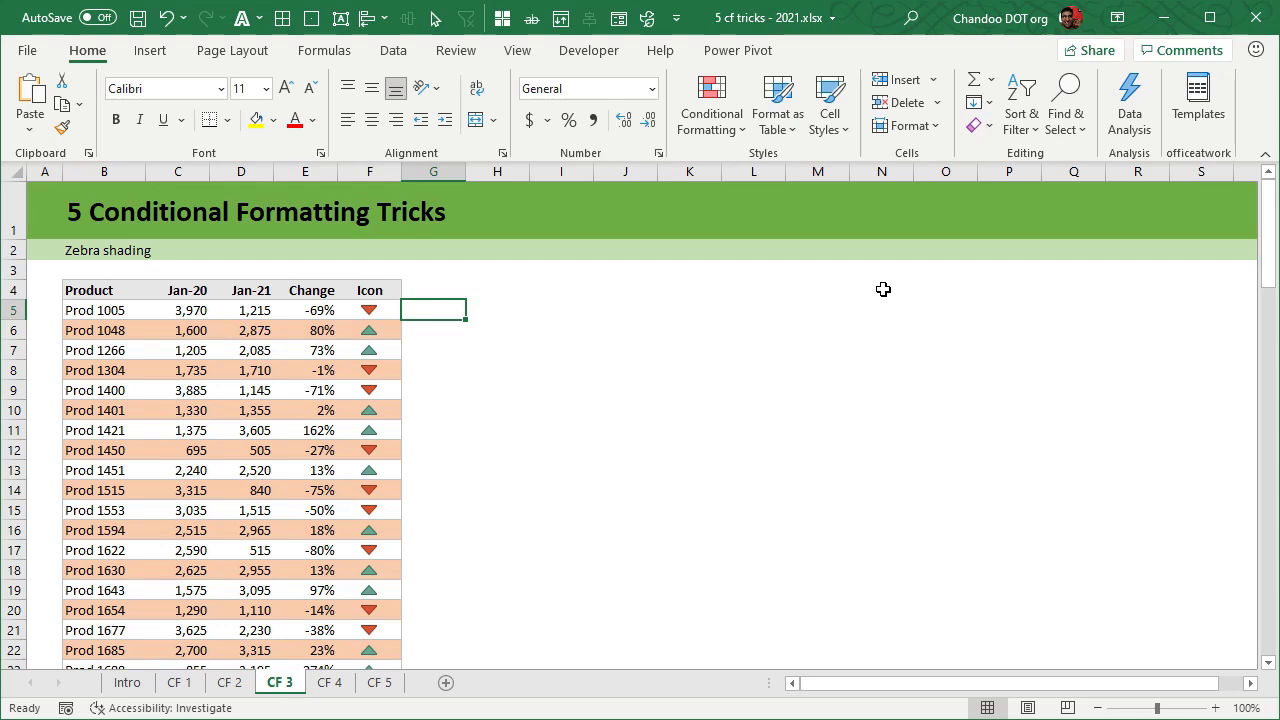
{"action": "type", "text": "=row("}
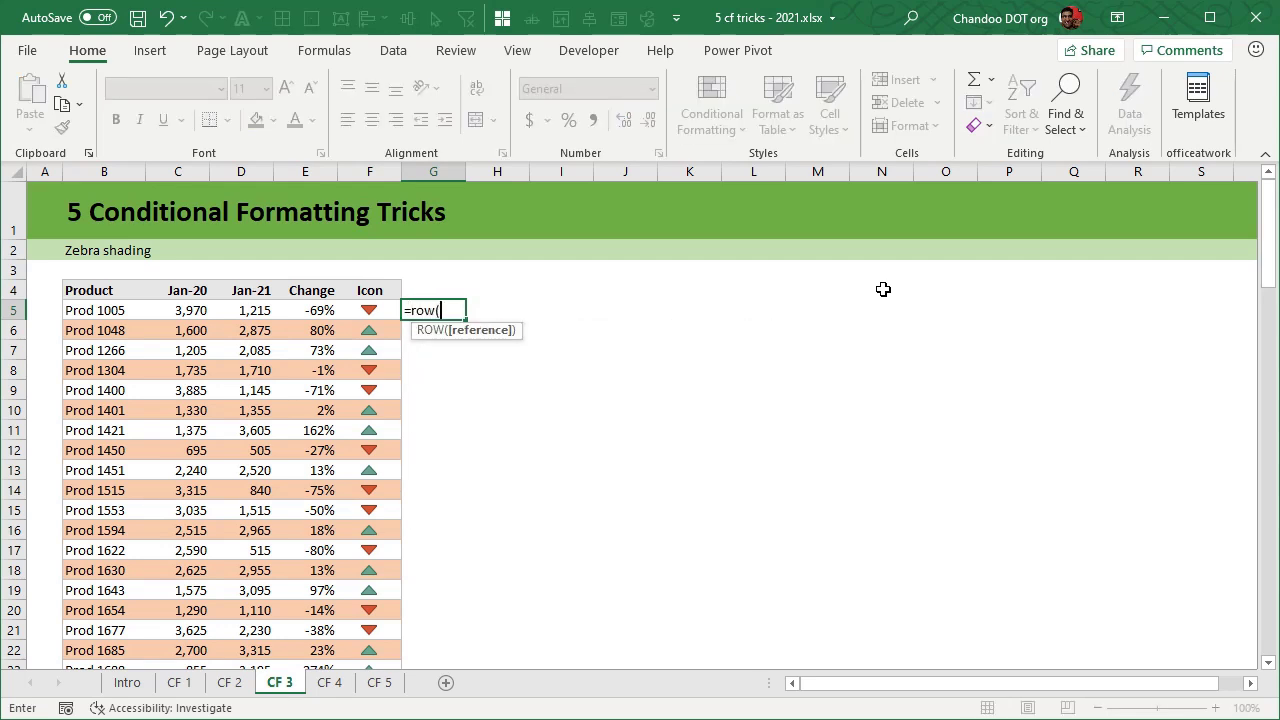
{"action": "key", "text": "Return"}
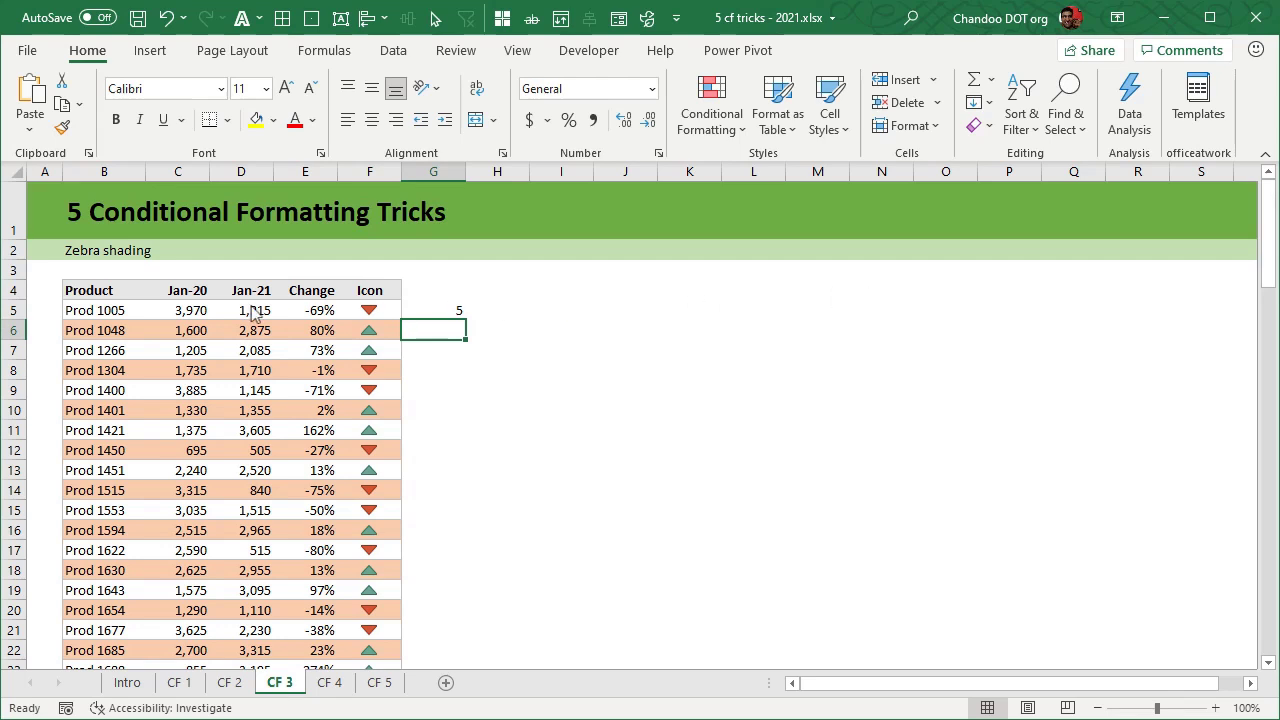
{"action": "left_click", "coordinate": [13, 310]}
{"action": "left_click", "coordinate": [456, 311]}
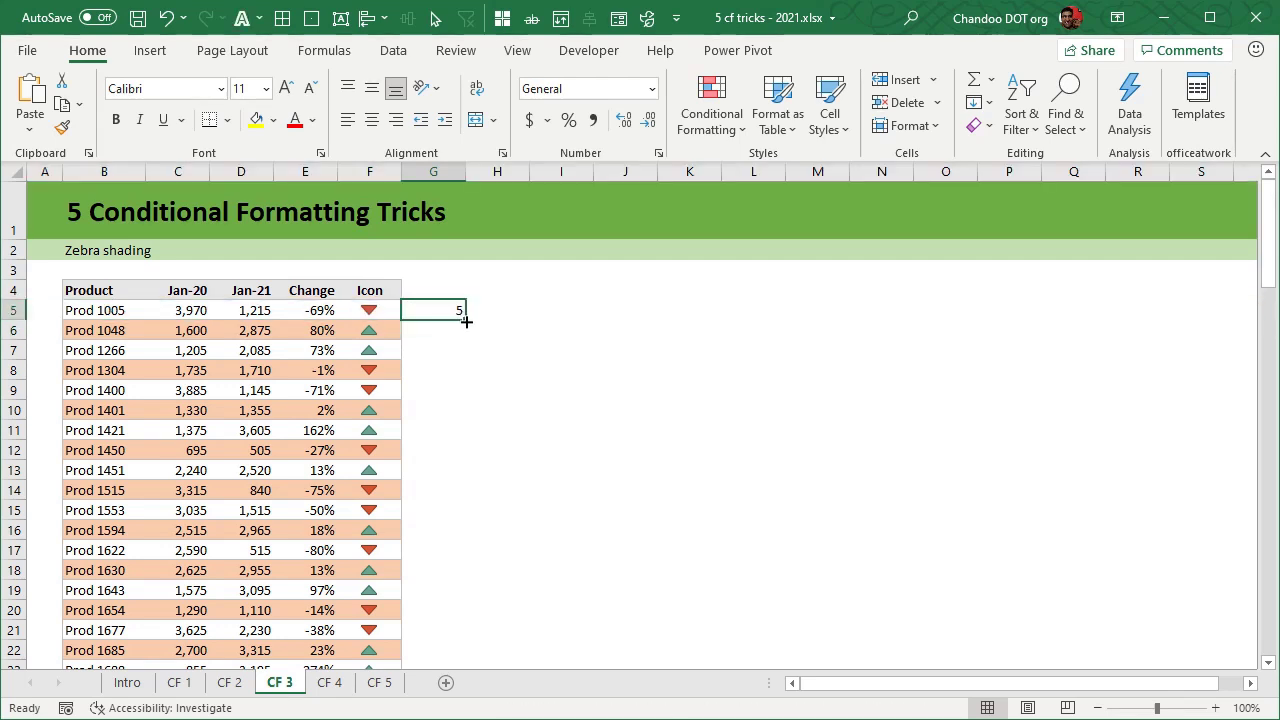
{"action": "double_click", "coordinate": [466, 322]}
{"action": "scroll", "coordinate": [459, 320], "scroll_direction": "down", "scroll_amount": 2}
{"action": "scroll", "coordinate": [459, 320], "scroll_direction": "up", "scroll_amount": 2}
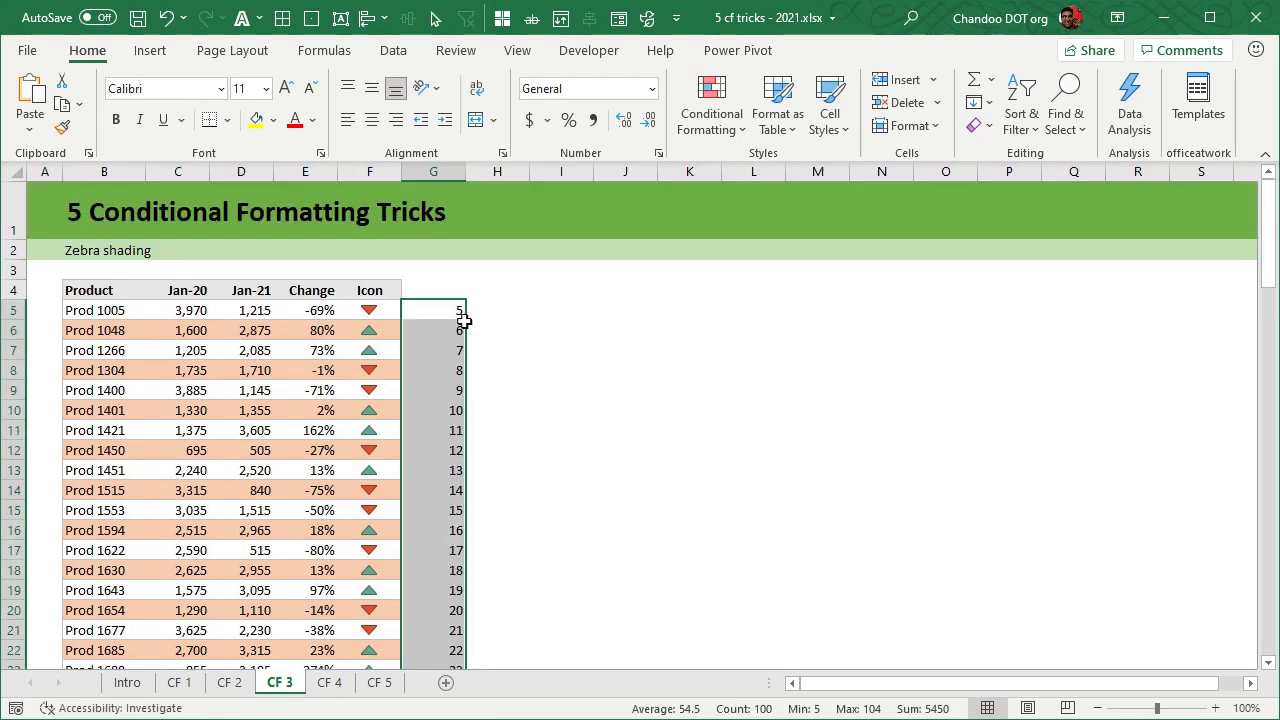
Change the G5 formula to =ROW()-ROW($B$4) and fill it down so the table rows are numbered from 1.
{"action": "left_click_drag", "start_coordinate": [106, 317], "coordinate": [119, 385]}
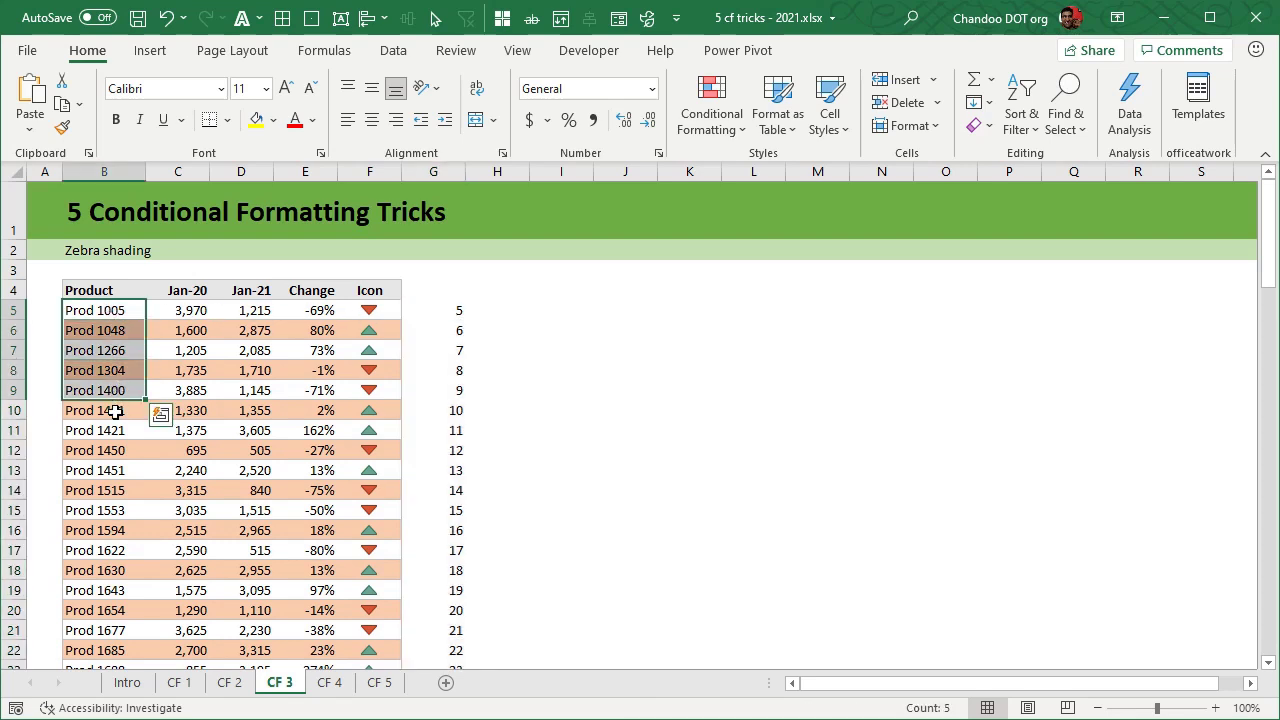
{"action": "left_click_drag", "start_coordinate": [110, 411], "coordinate": [132, 510]}
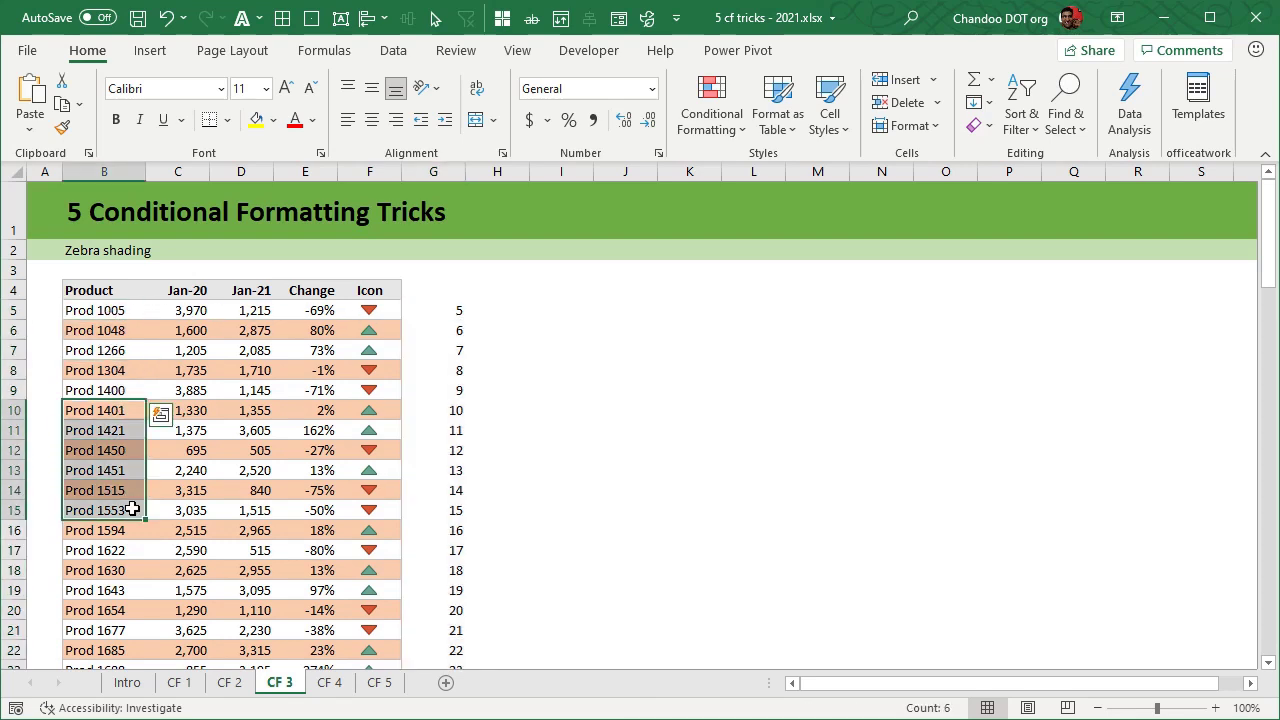
{"action": "left_click", "coordinate": [457, 308]}
{"action": "key", "text": "F2"}
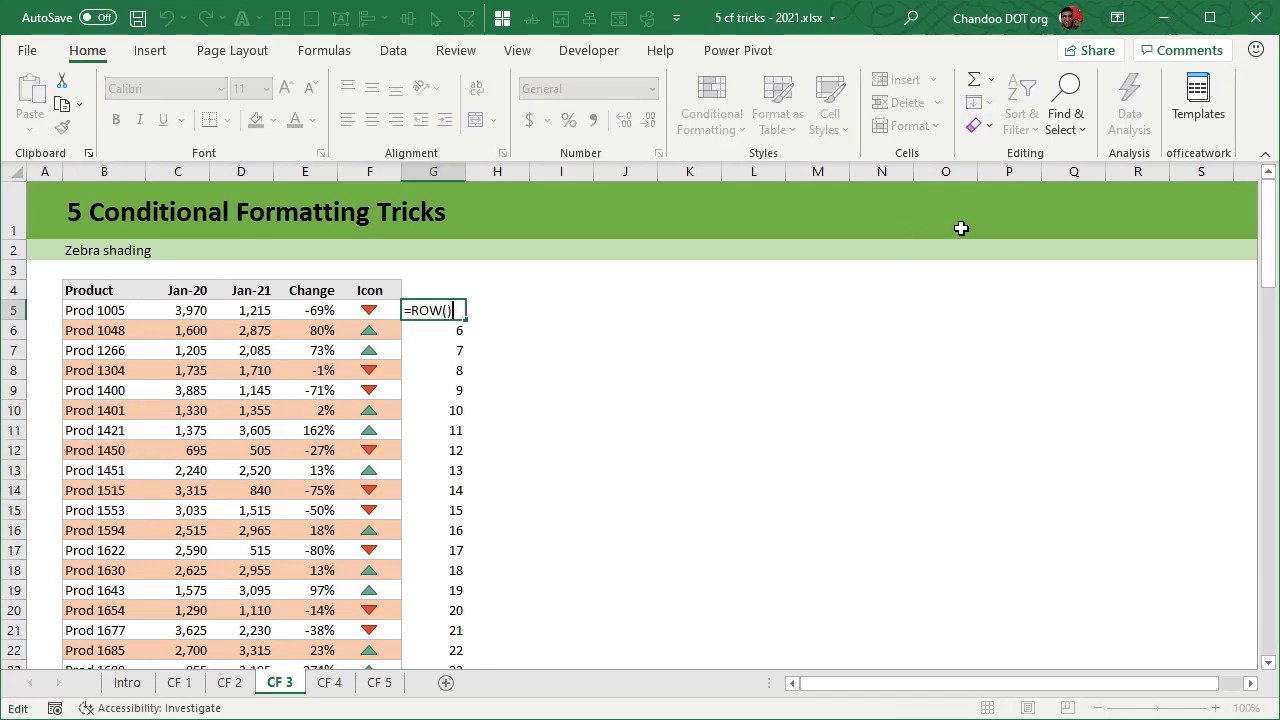
{"action": "type", "text": "-row("}
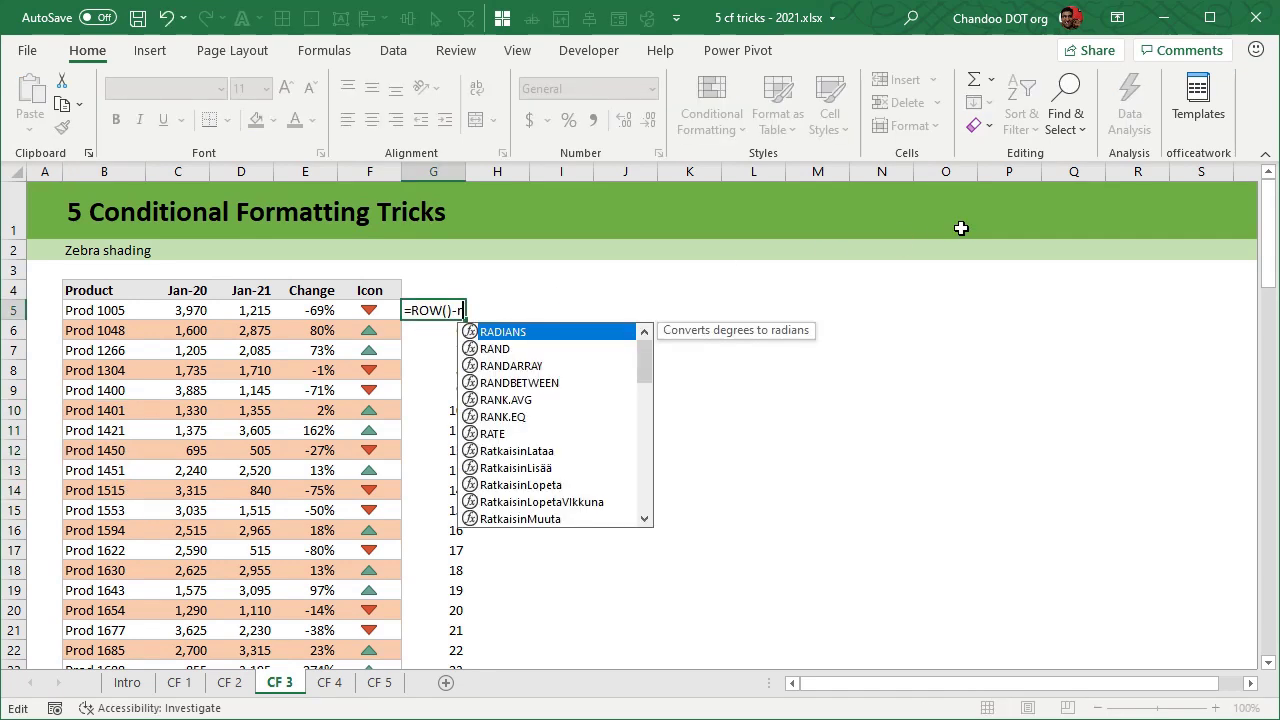
{"action": "left_click", "coordinate": [105, 290]}
{"action": "key", "text": "F4"}
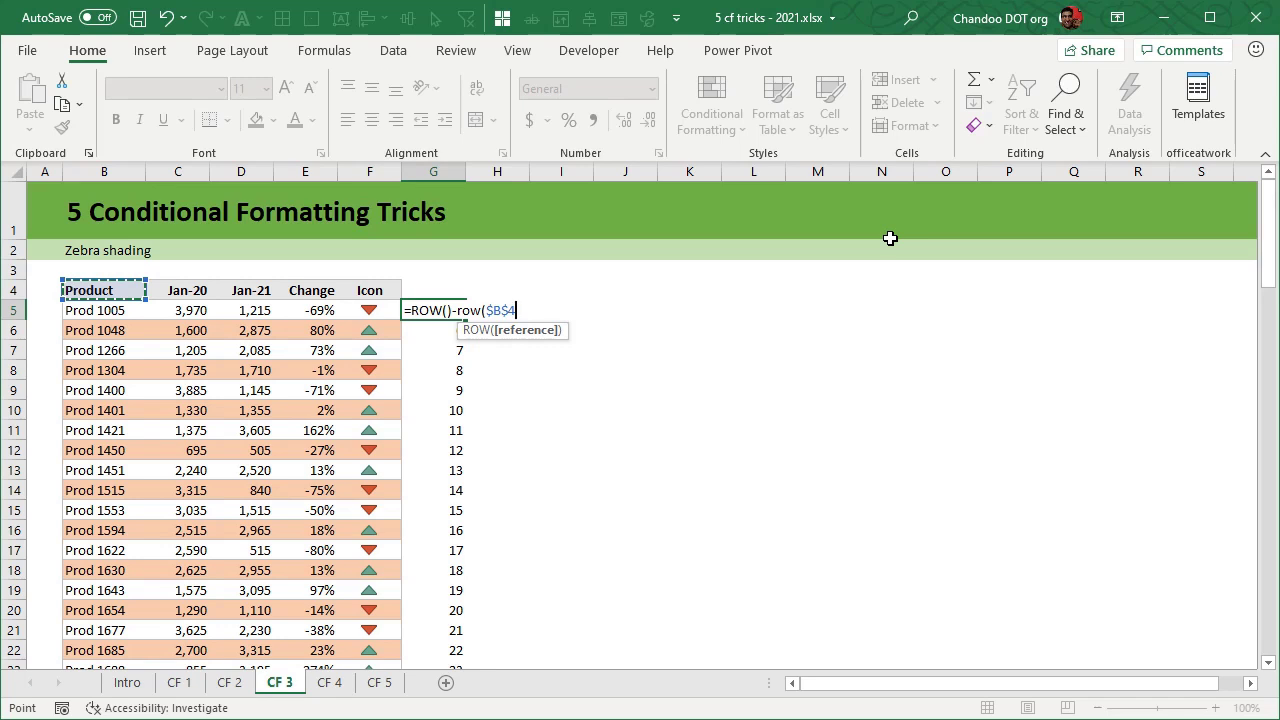
{"action": "key", "text": "Return"}
{"action": "left_click", "coordinate": [458, 306]}
{"action": "double_click", "coordinate": [466, 320]}
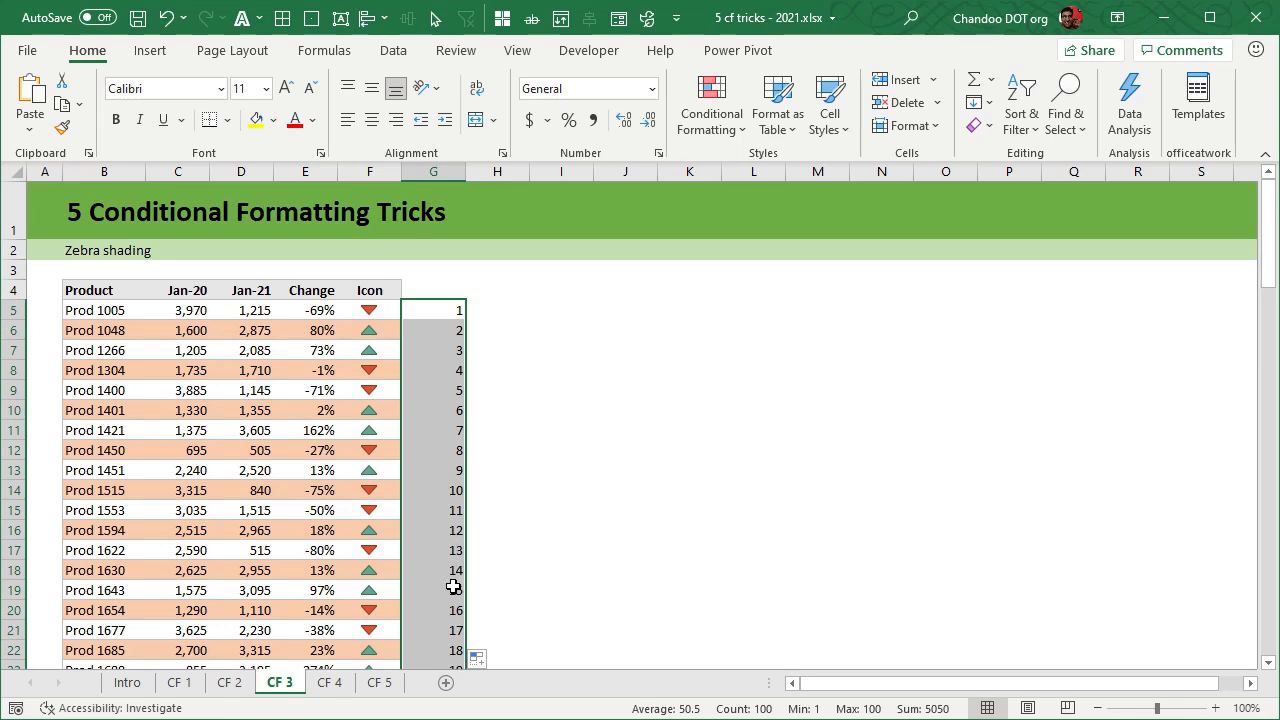
{"action": "left_click_drag", "start_coordinate": [443, 395], "coordinate": [446, 307]}
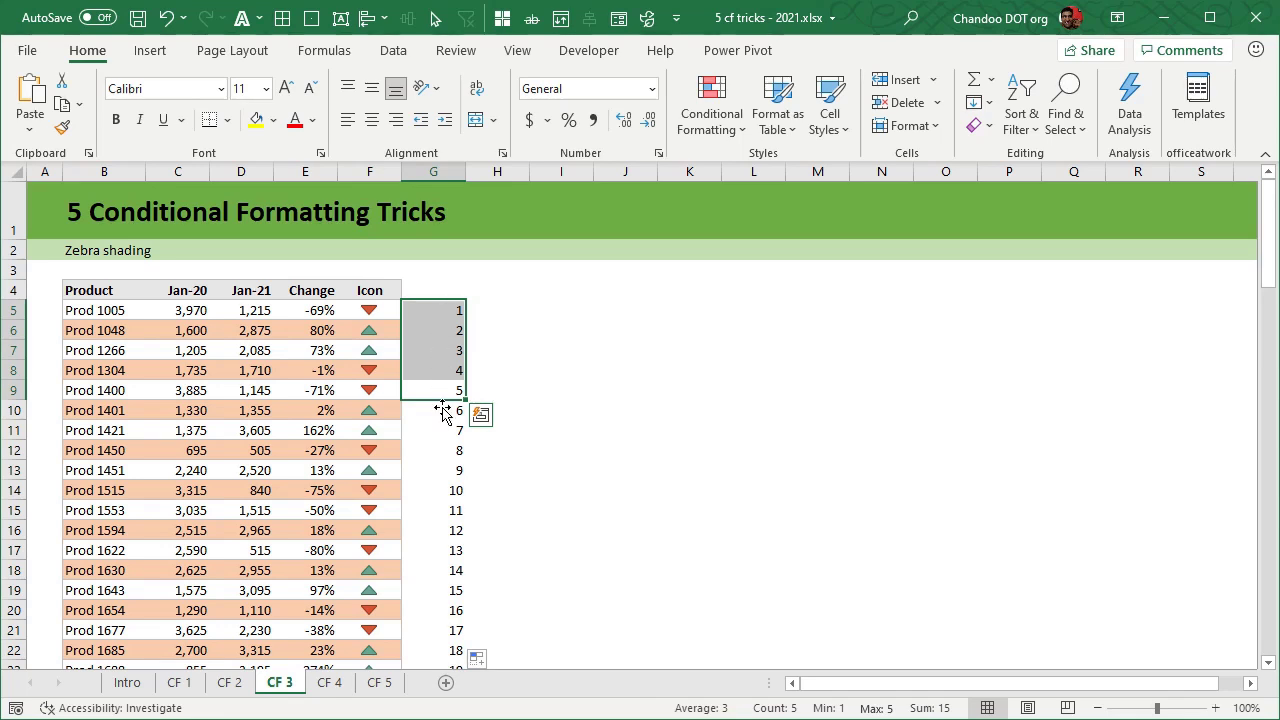
Examine the row numbers beside the table in five-row blocks such as G15:G19, and view the formula in G5.
{"action": "left_click_drag", "start_coordinate": [443, 412], "coordinate": [434, 590]}
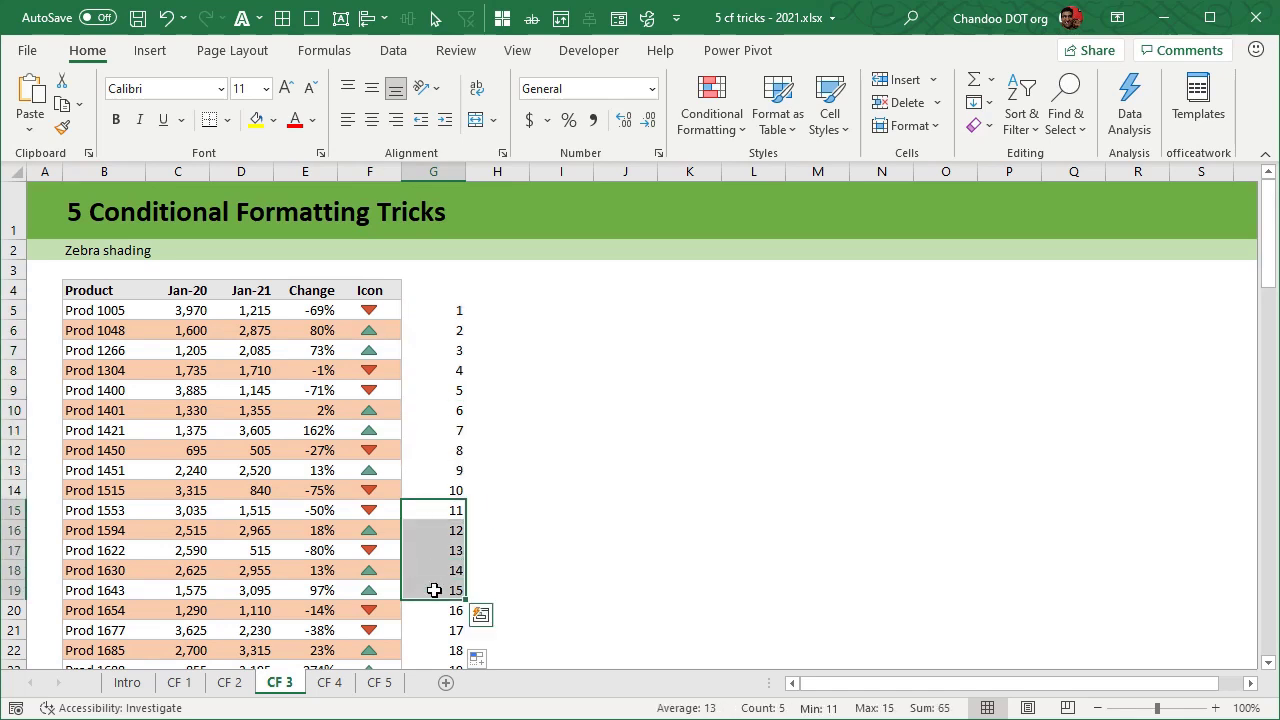
{"action": "left_click_drag", "start_coordinate": [446, 312], "coordinate": [449, 330]}
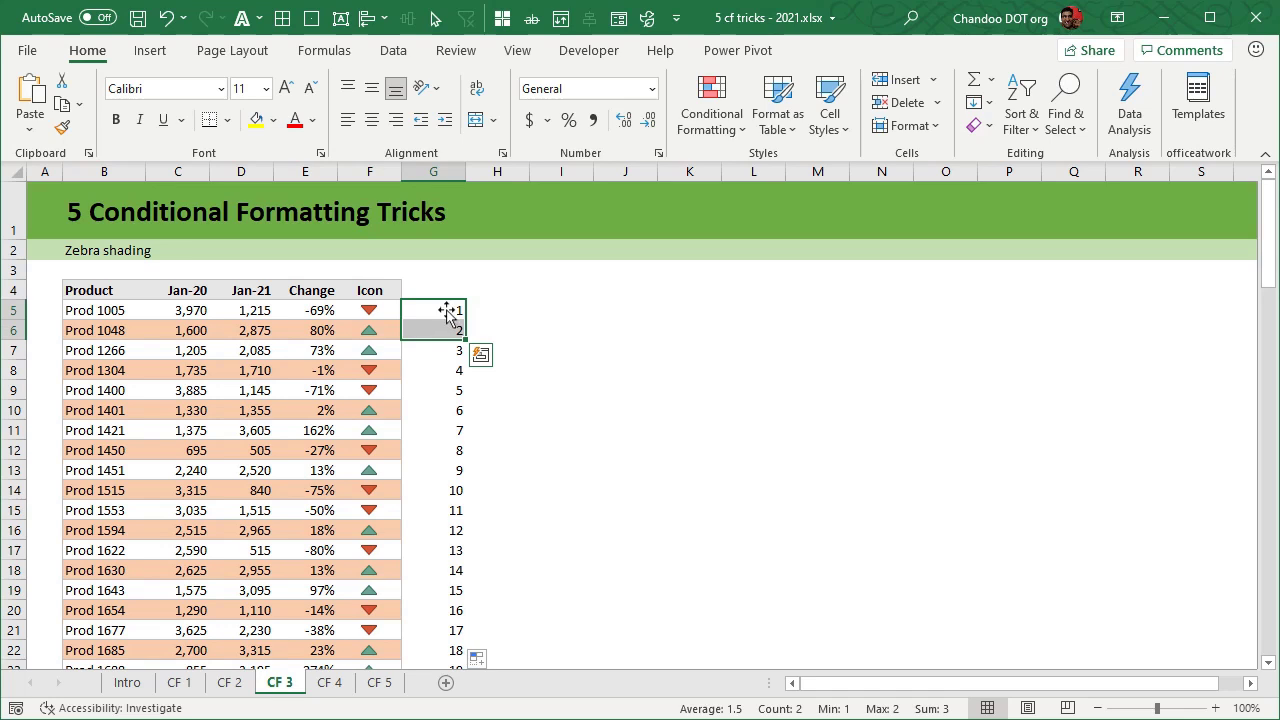
{"action": "left_click", "coordinate": [448, 313]}
{"action": "key", "text": "F2"}
{"action": "key", "text": "Escape"}
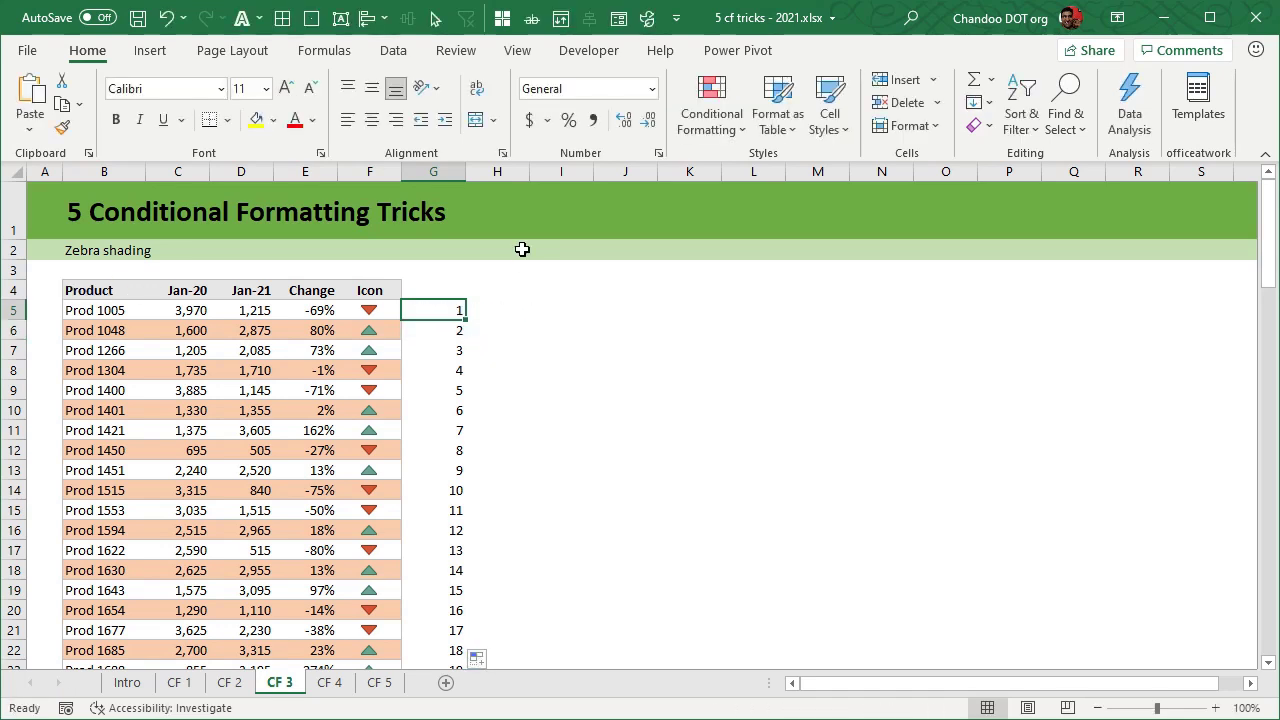
Change the G5 formula to =QUOTIENT(ROW()-ROW($B$4),5) and fill it down to the last data row.
{"action": "key", "text": "F2"}
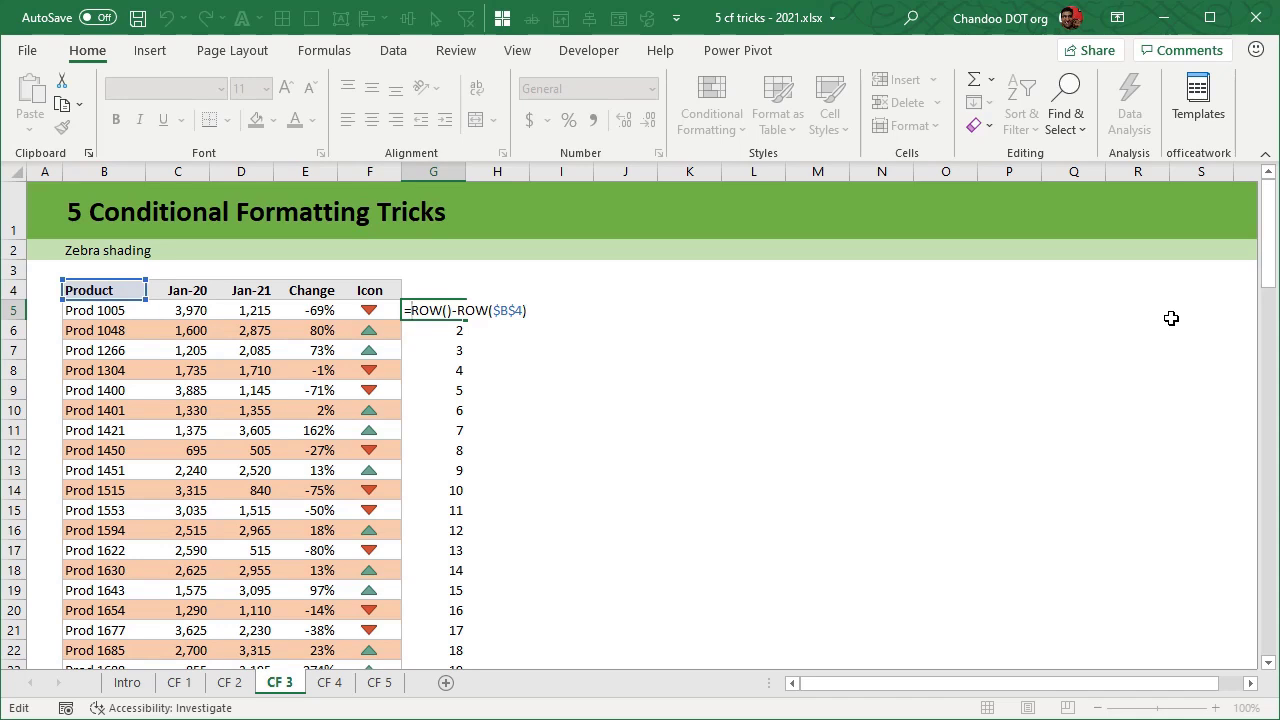
{"action": "type", "text": "quo"}
{"action": "key", "text": "Tab"}
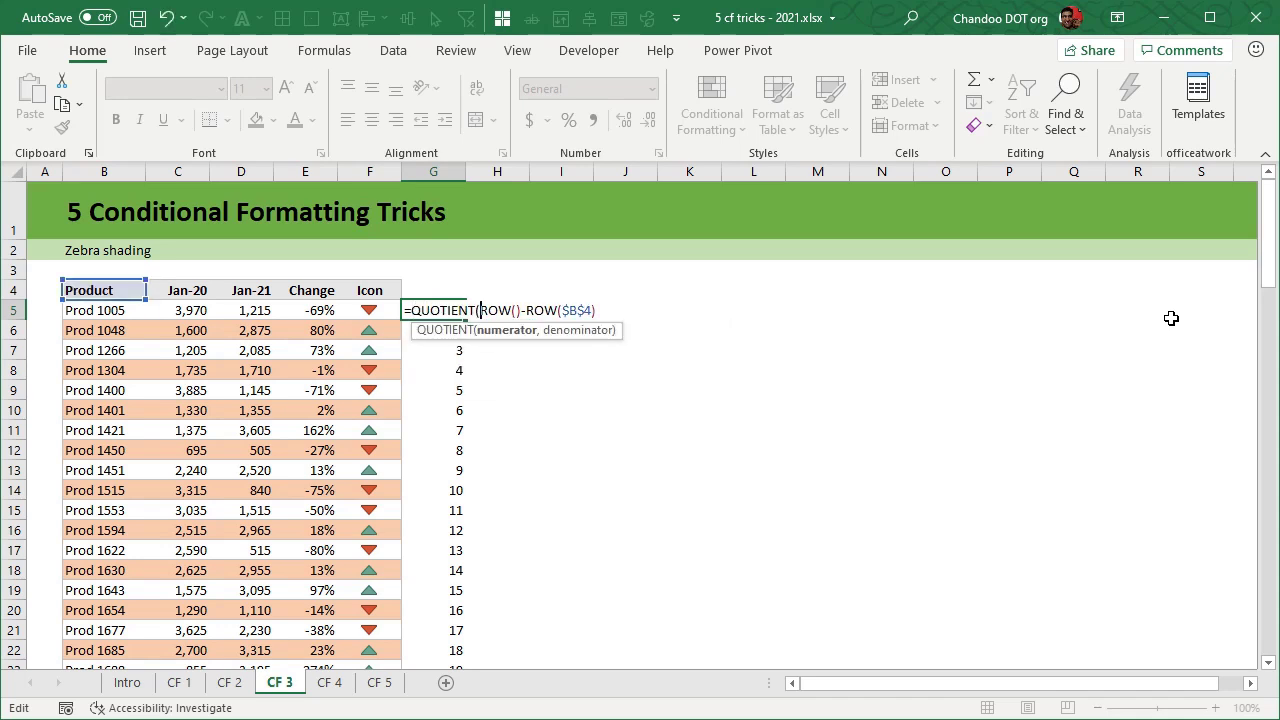
{"action": "type", "text": ","}
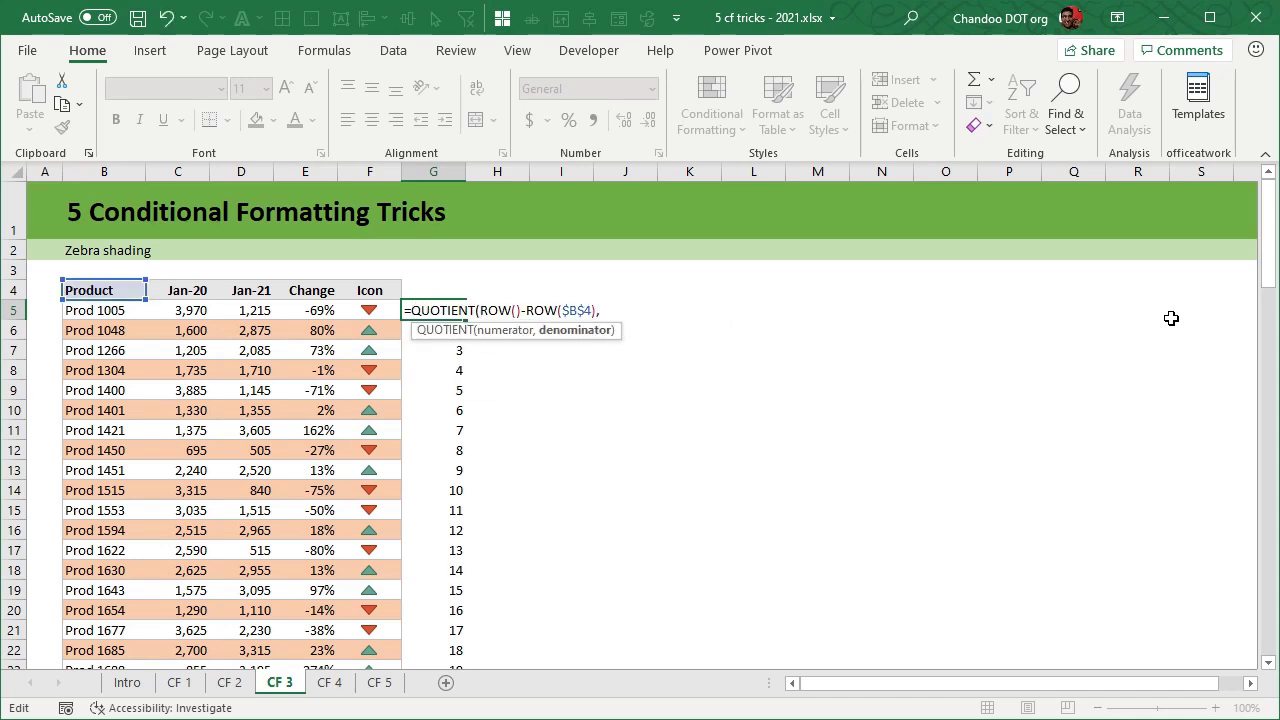
{"action": "type", "text": "2"}
{"action": "key", "text": "Return"}
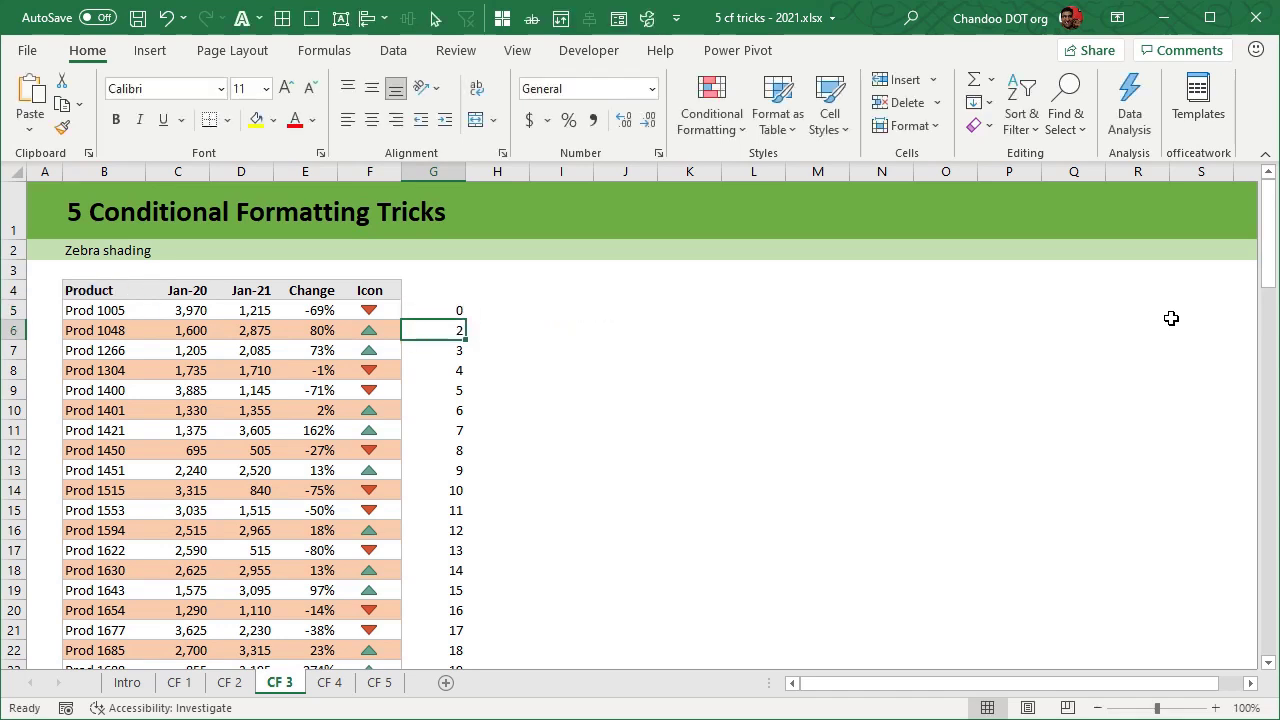
{"action": "left_click", "coordinate": [450, 310]}
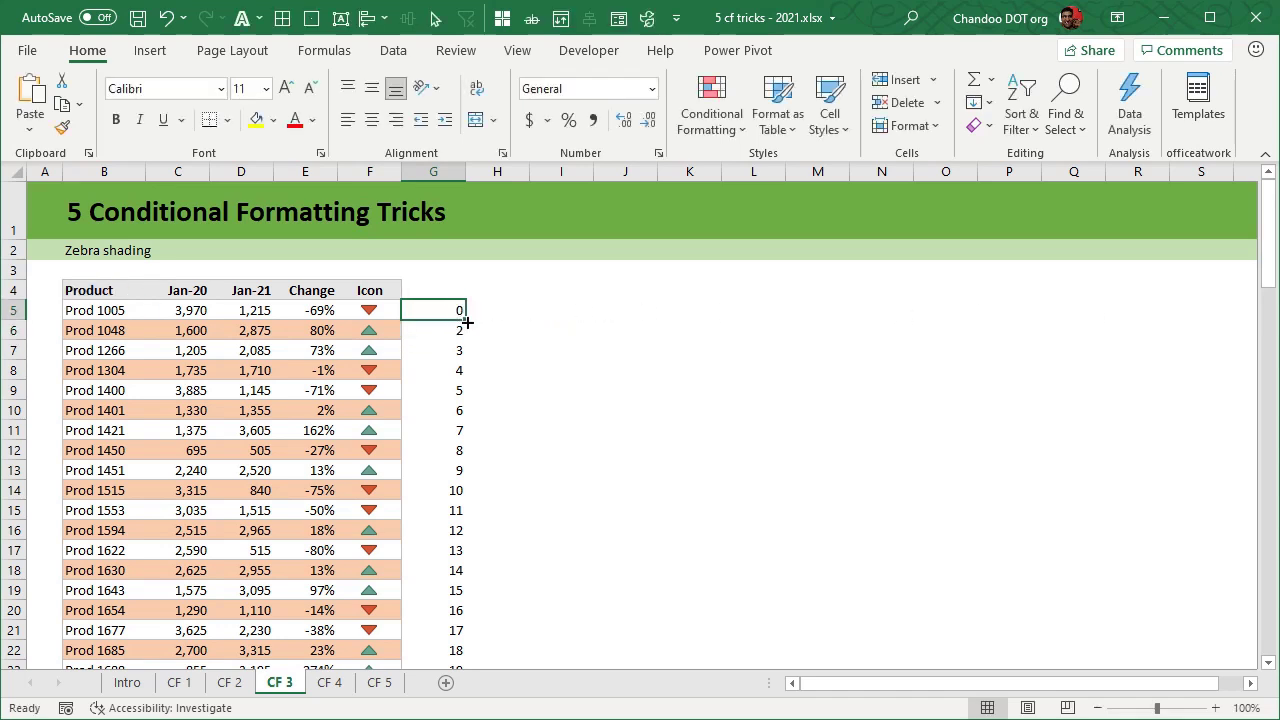
{"action": "double_click", "coordinate": [466, 320]}
Check the quotient groups in column G by selecting the first group G5:G8 and the starts of the following groups, G9 and G14.
{"action": "left_click_drag", "start_coordinate": [449, 365], "coordinate": [452, 314]}
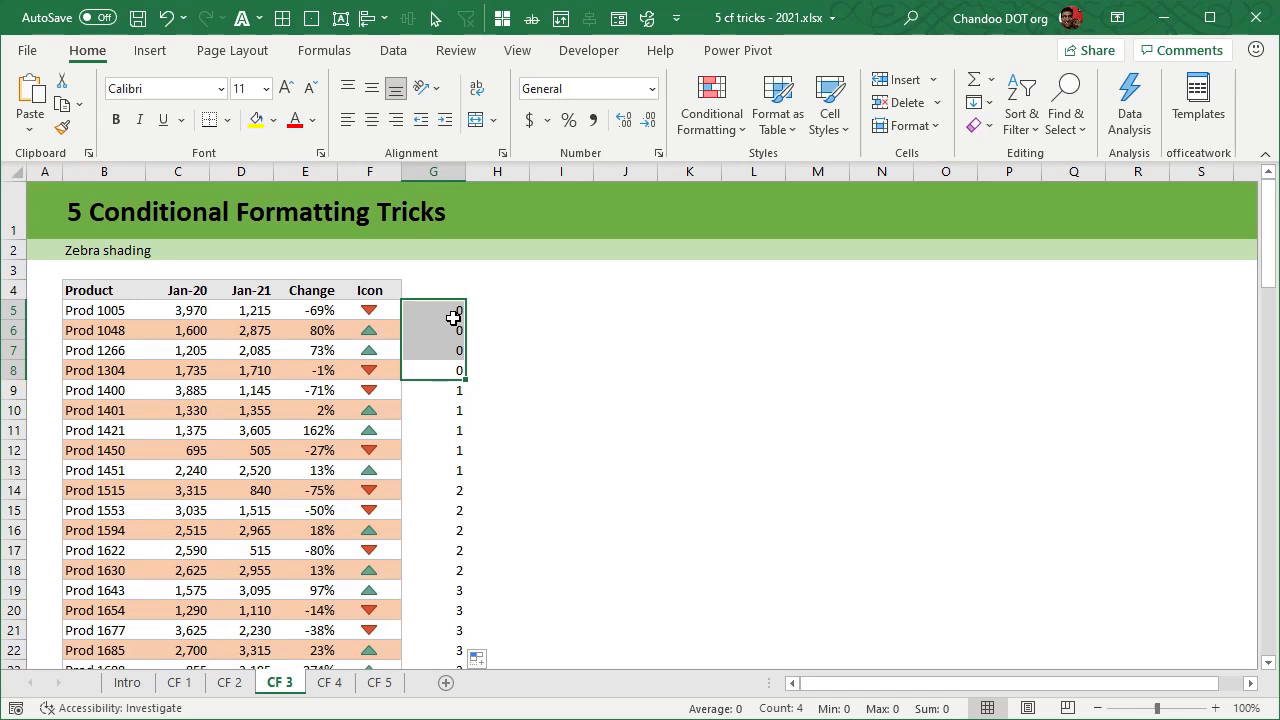
{"action": "left_click", "coordinate": [445, 391]}
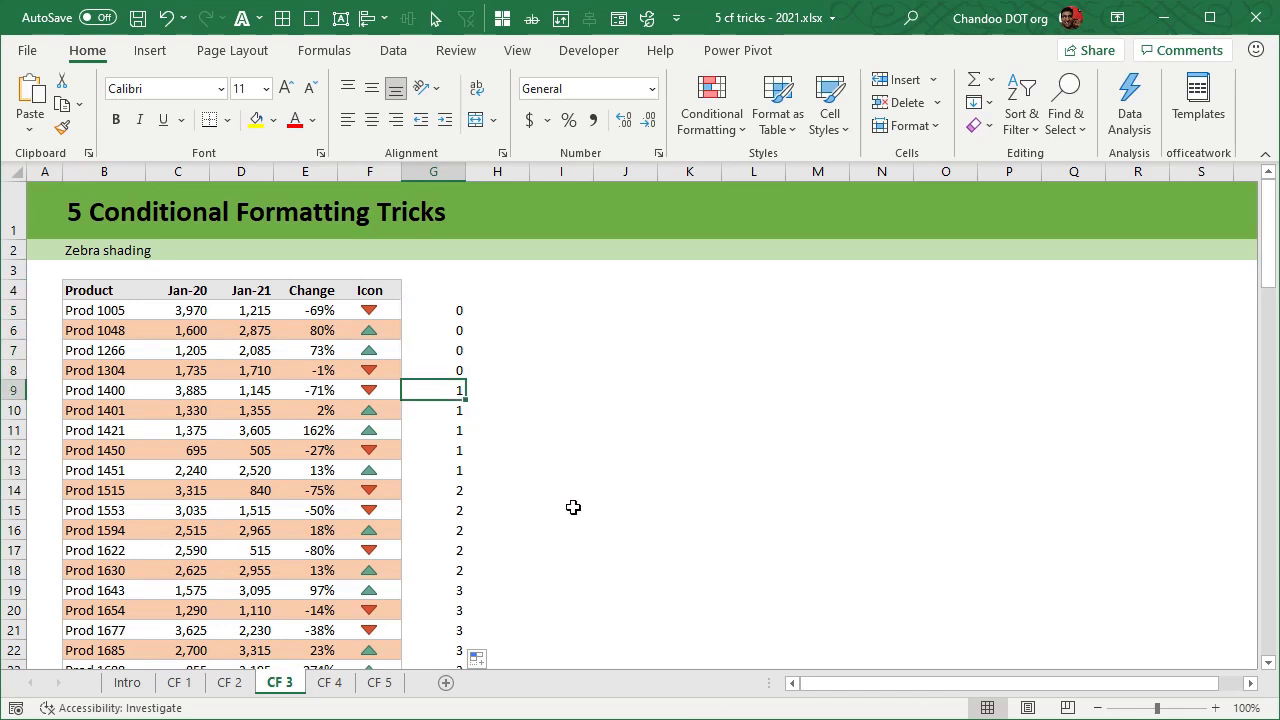
{"action": "left_click", "coordinate": [452, 490]}
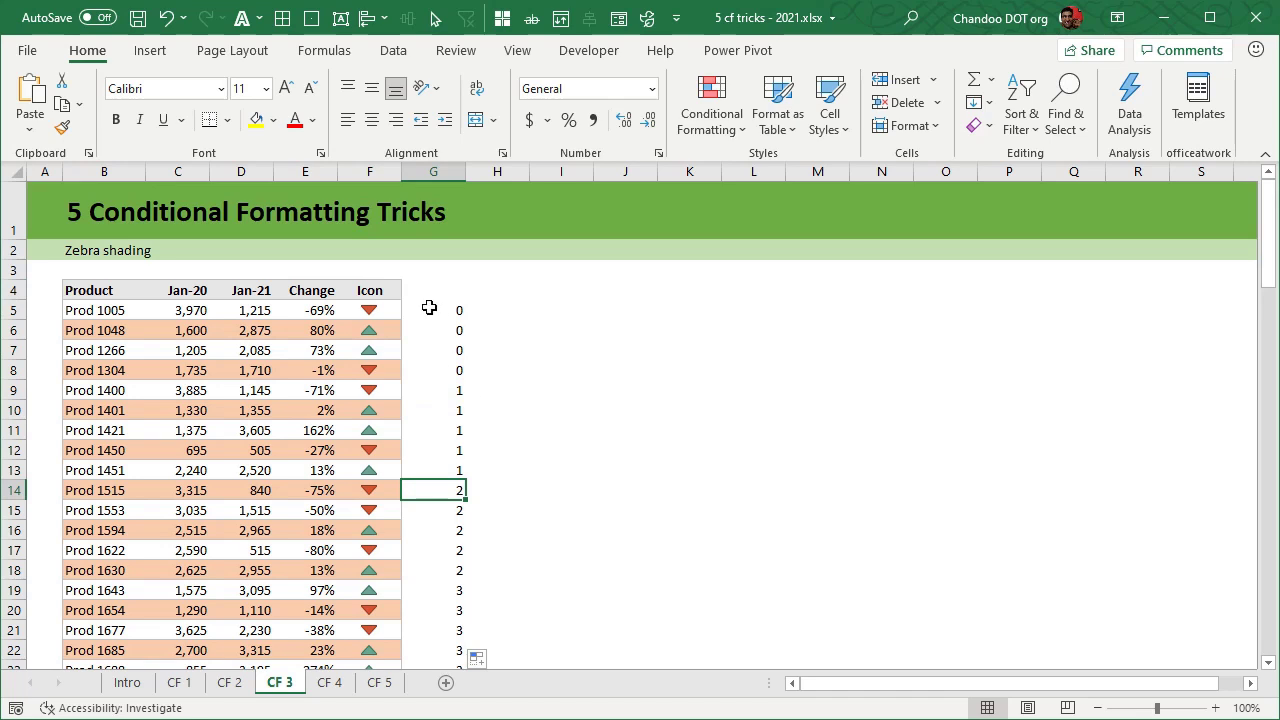
{"action": "left_click_drag", "start_coordinate": [448, 372], "coordinate": [448, 313]}
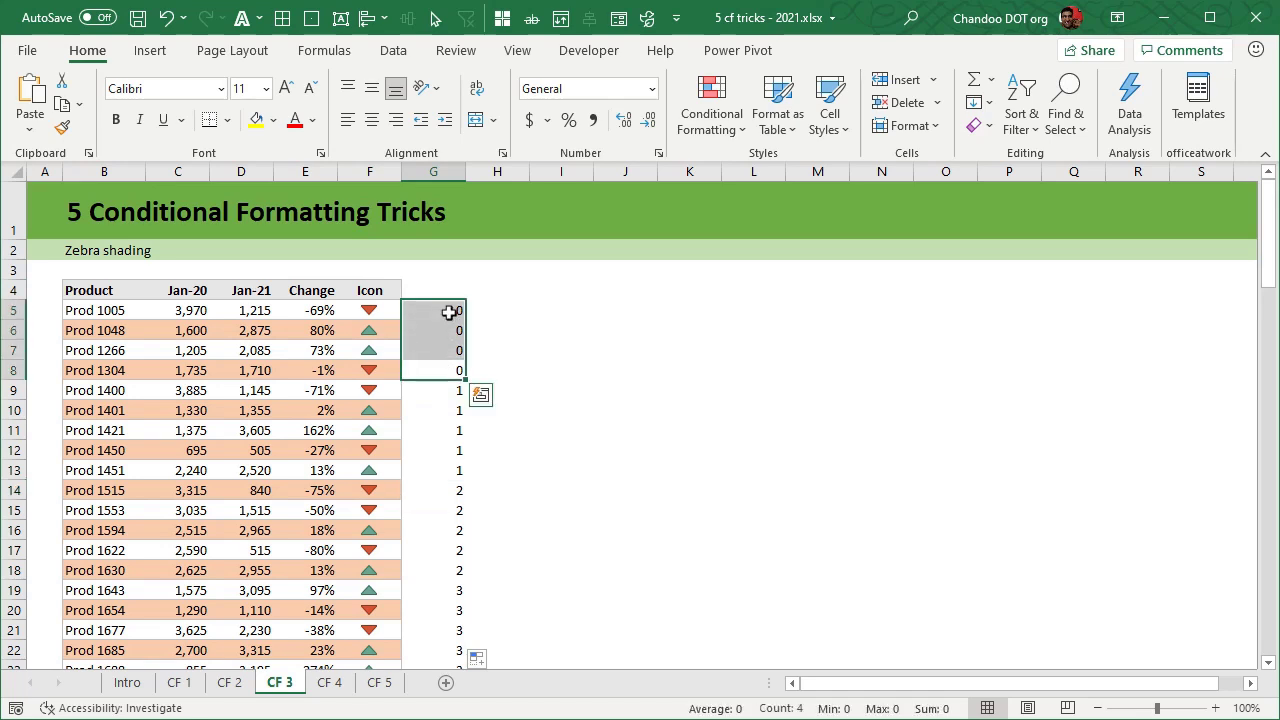
Subtract 1 in the numerator so G5 reads =QUOTIENT(ROW()-ROW($B$4)-1,5), and fill it down the column.
{"action": "double_click", "coordinate": [453, 310]}
{"action": "key", "text": "Left"}
{"action": "key", "text": "Left"}
{"action": "key", "text": "Left"}
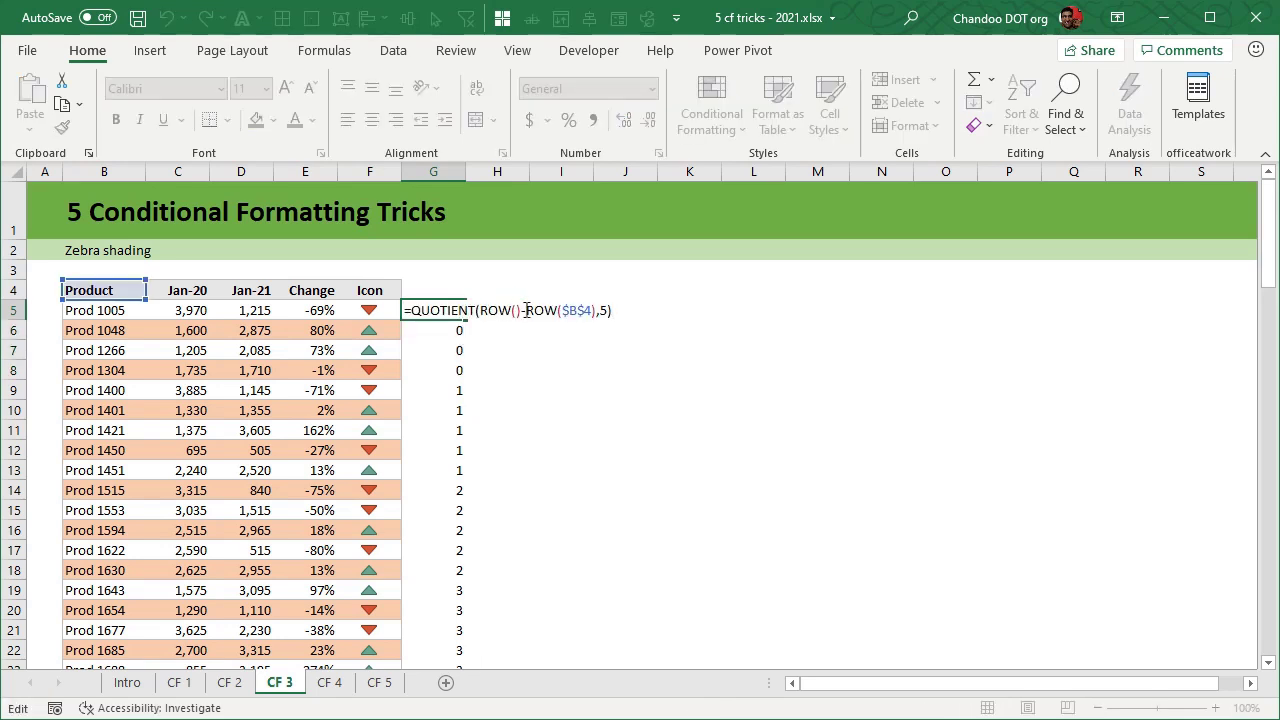
{"action": "key", "text": "Left"}
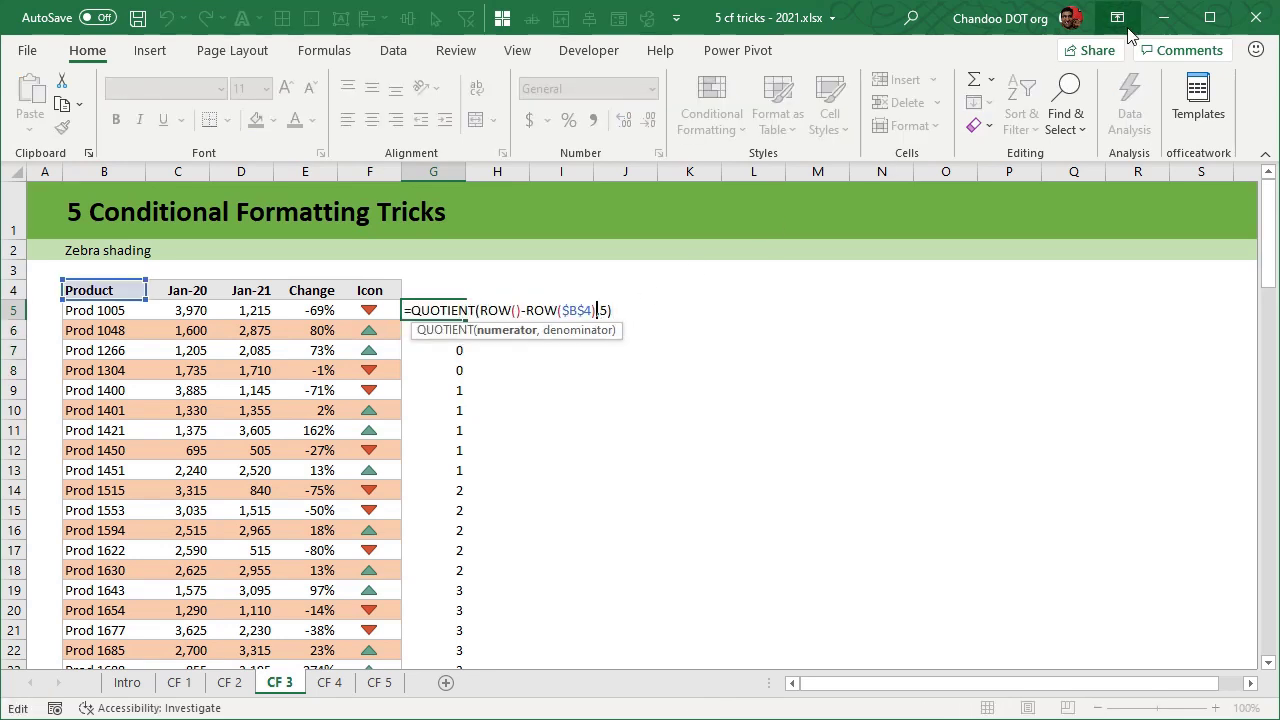
{"action": "key", "text": "Return"}
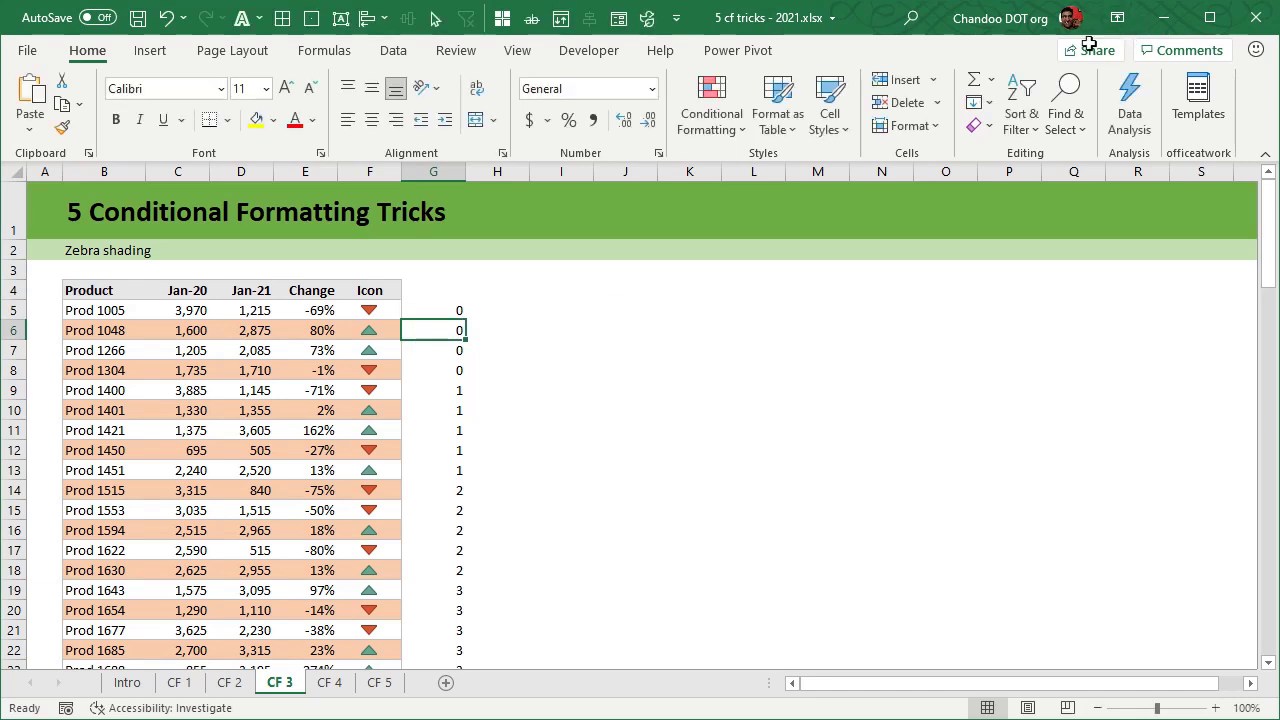
{"action": "left_click", "coordinate": [440, 316]}
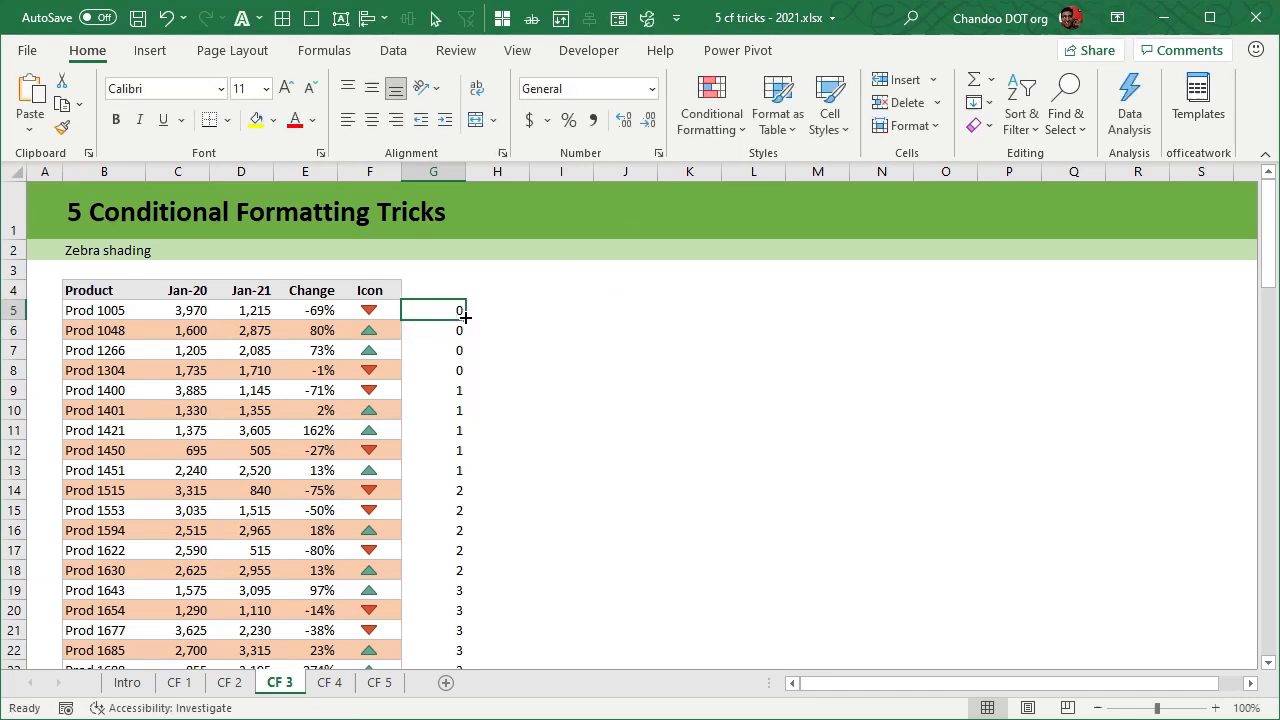
{"action": "double_click", "coordinate": [463, 318]}
Check that column G groups the rows in fives by selecting G5:G9 and the blocks below it.
{"action": "left_click_drag", "start_coordinate": [449, 390], "coordinate": [447, 306]}
{"action": "left_click_drag", "start_coordinate": [446, 410], "coordinate": [445, 466]}
{"action": "left_click_drag", "start_coordinate": [454, 515], "coordinate": [448, 662]}
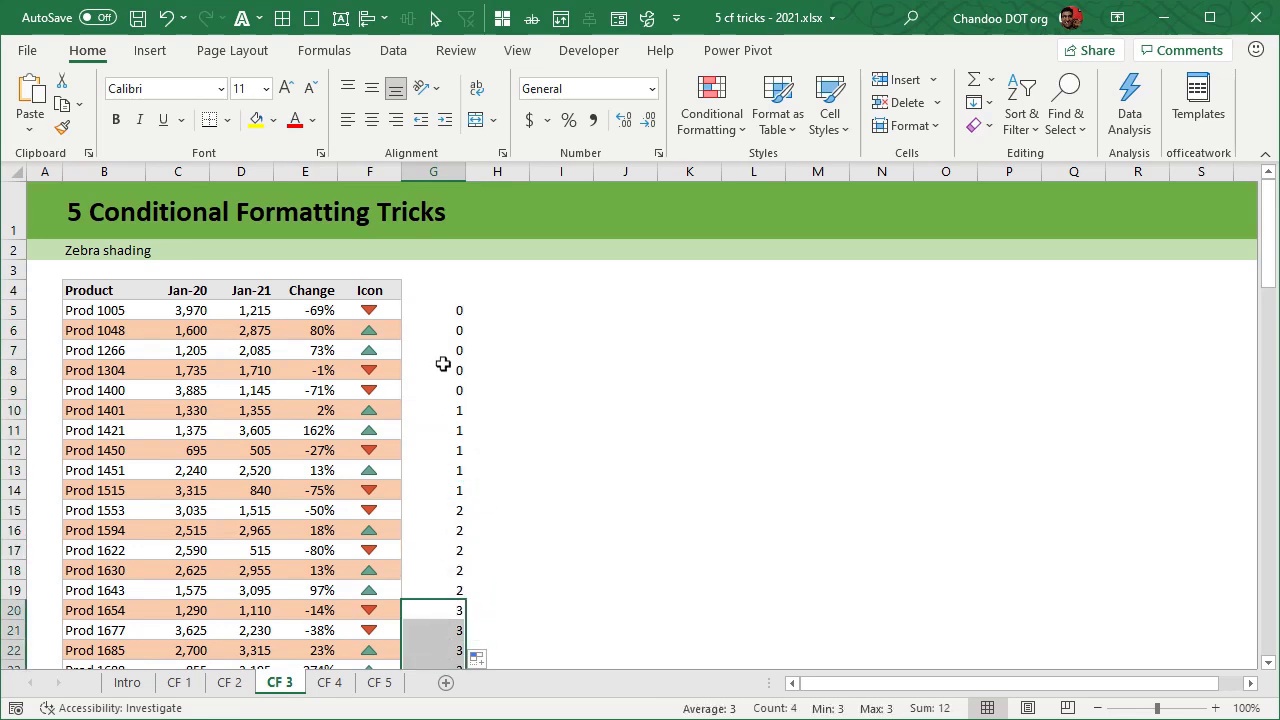
Wrap the G5 formula in ISODD to make =ISODD(QUOTIENT(ROW()-ROW($B$4)-1,5)) and fill it down the column.
{"action": "double_click", "coordinate": [440, 311]}
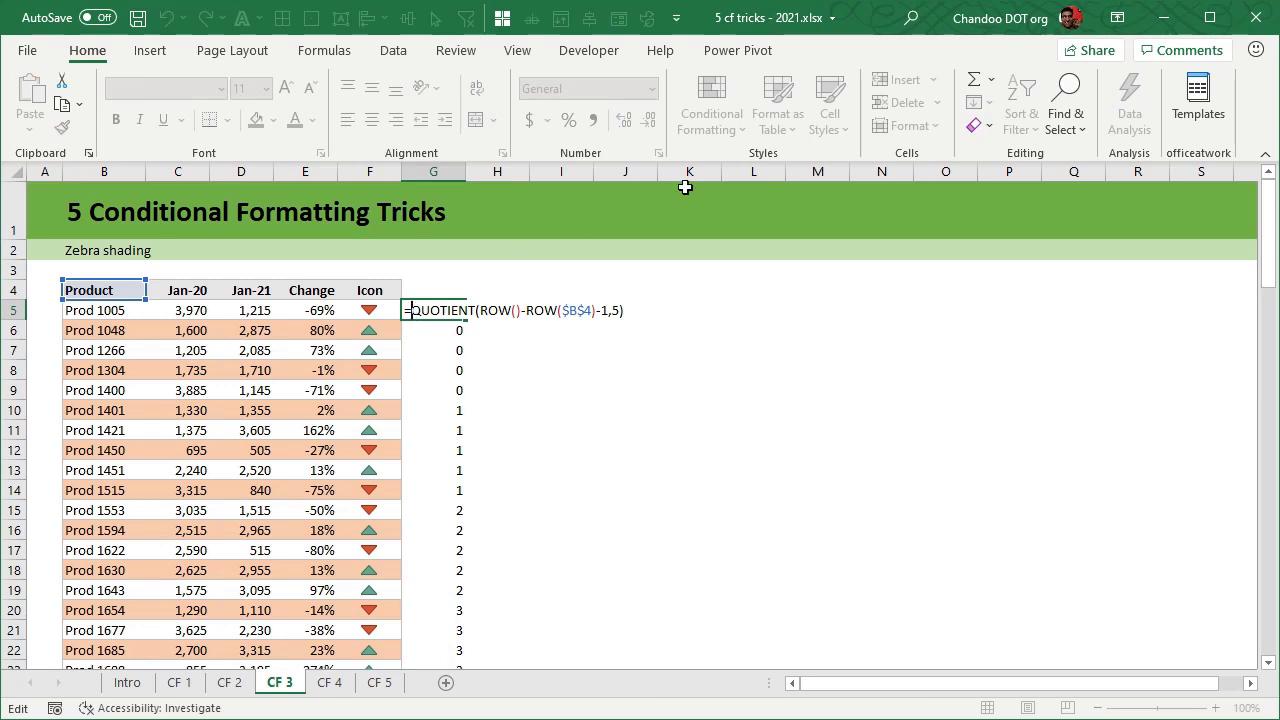
{"action": "type", "text": "iso"}
{"action": "key", "text": "Tab"}
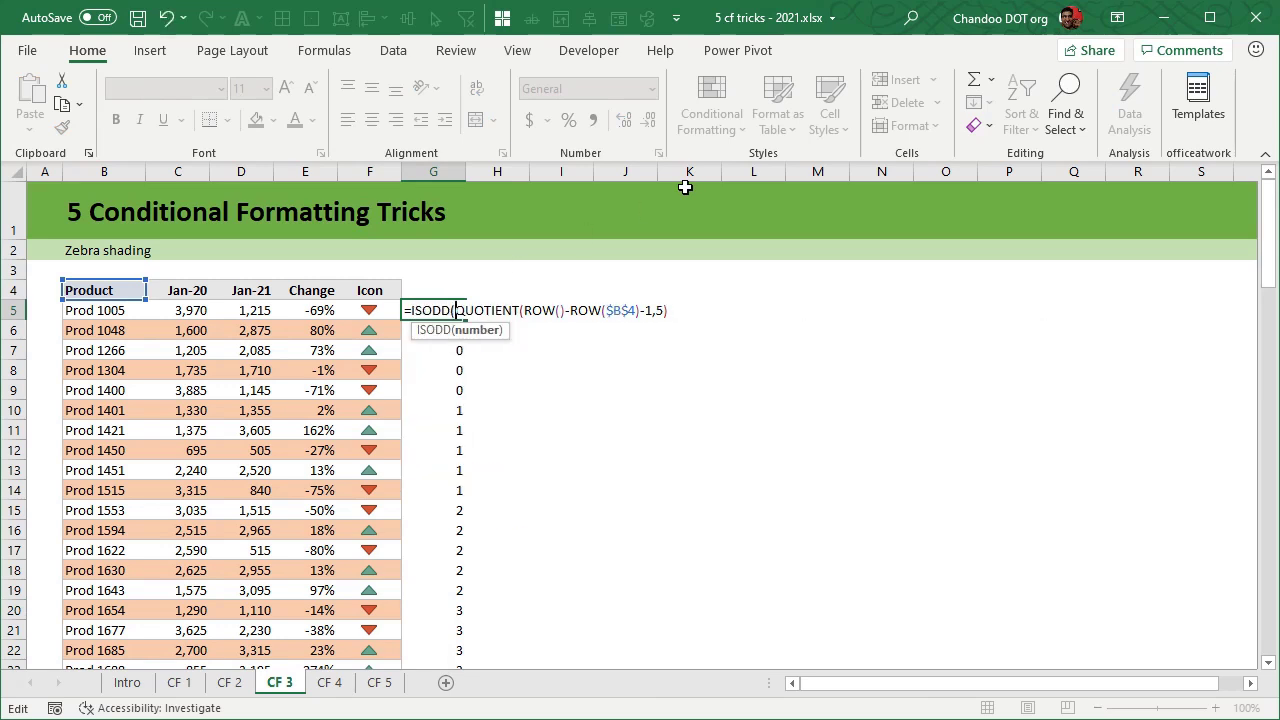
{"action": "key", "text": "Return"}
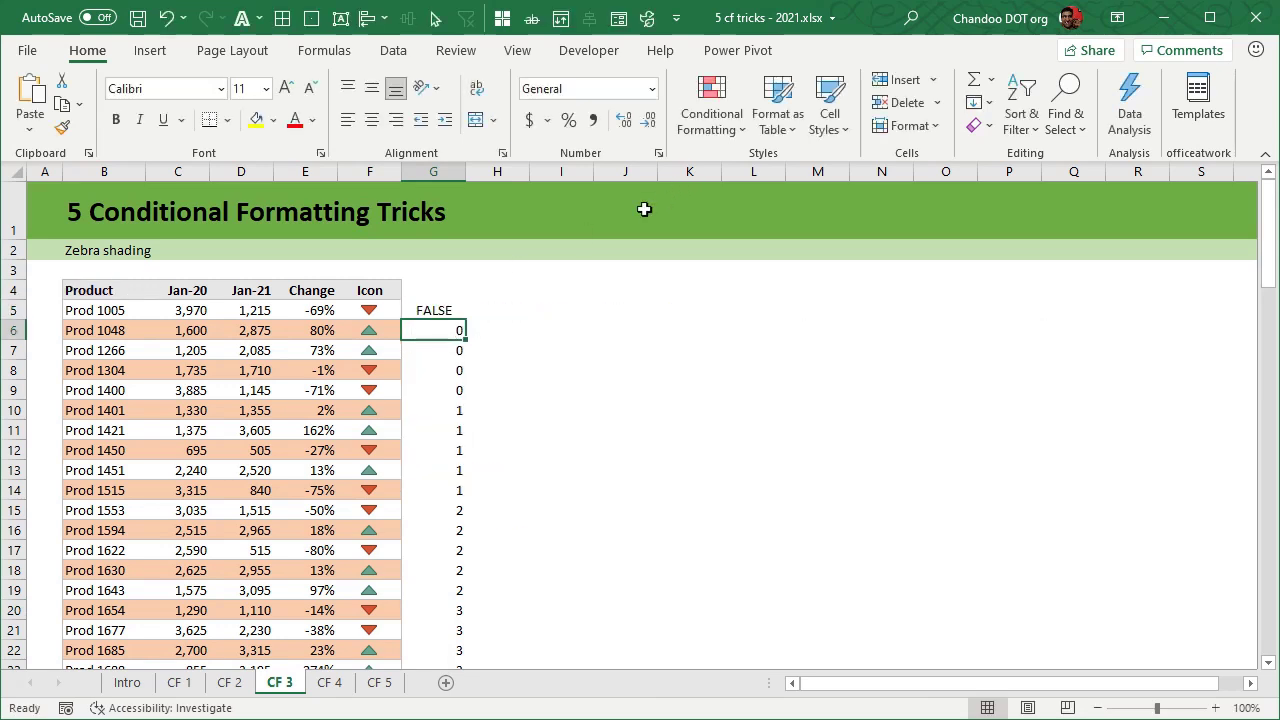
{"action": "left_click", "coordinate": [460, 312]}
{"action": "double_click", "coordinate": [466, 319]}
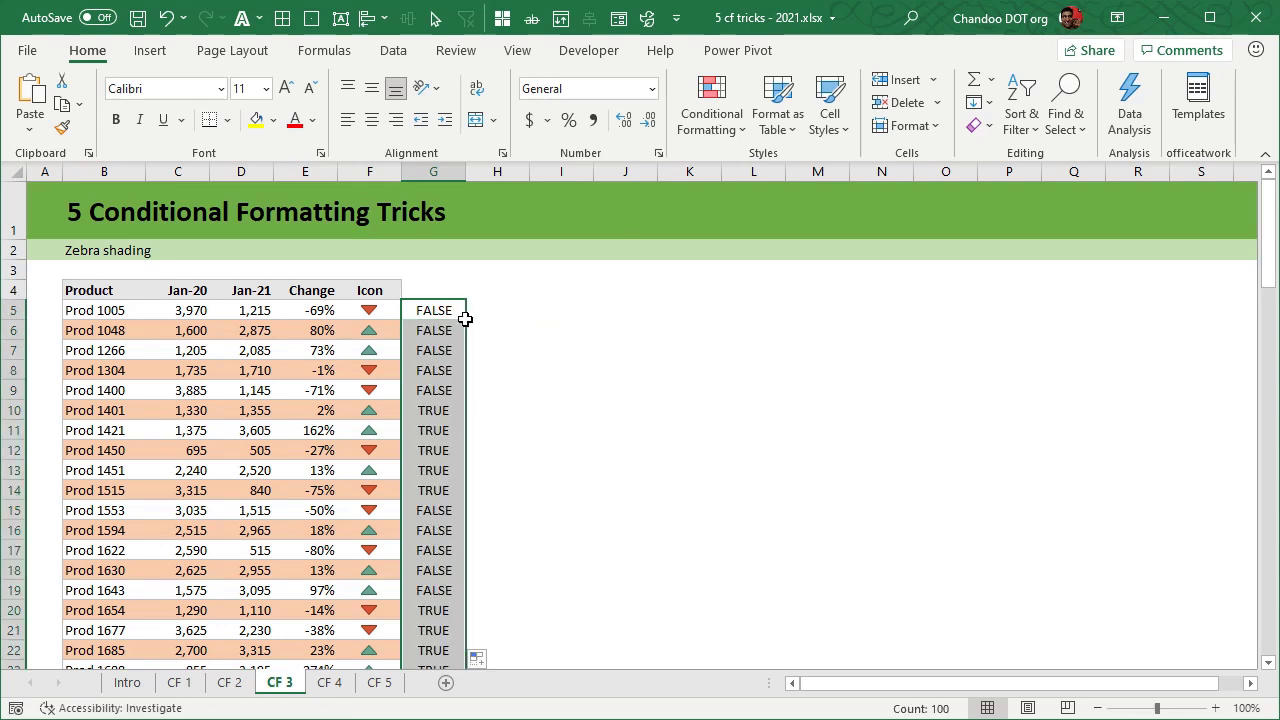
Copy the full ISODD formula text from G5, leaving the cell unchanged.
{"action": "left_click", "coordinate": [454, 311]}
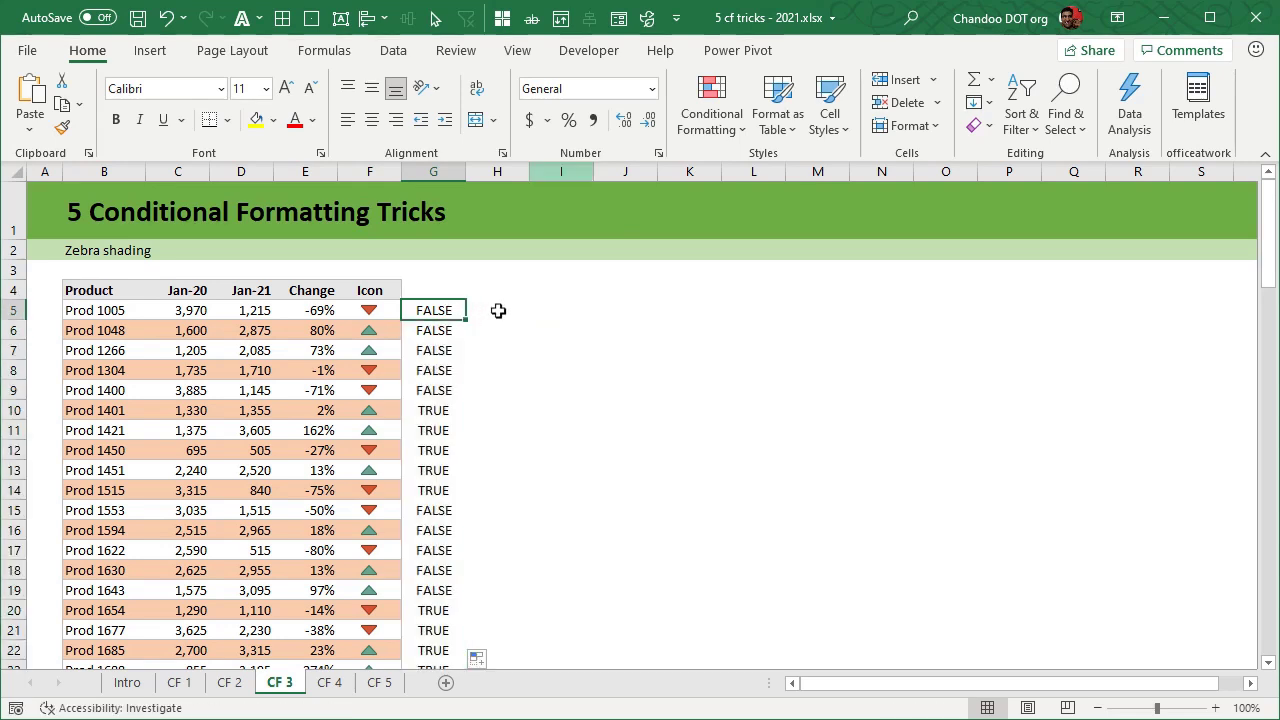
{"action": "key", "text": "F2"}
{"action": "left_click_drag", "start_coordinate": [699, 314], "coordinate": [372, 310]}
{"action": "key", "text": "ctrl+c"}
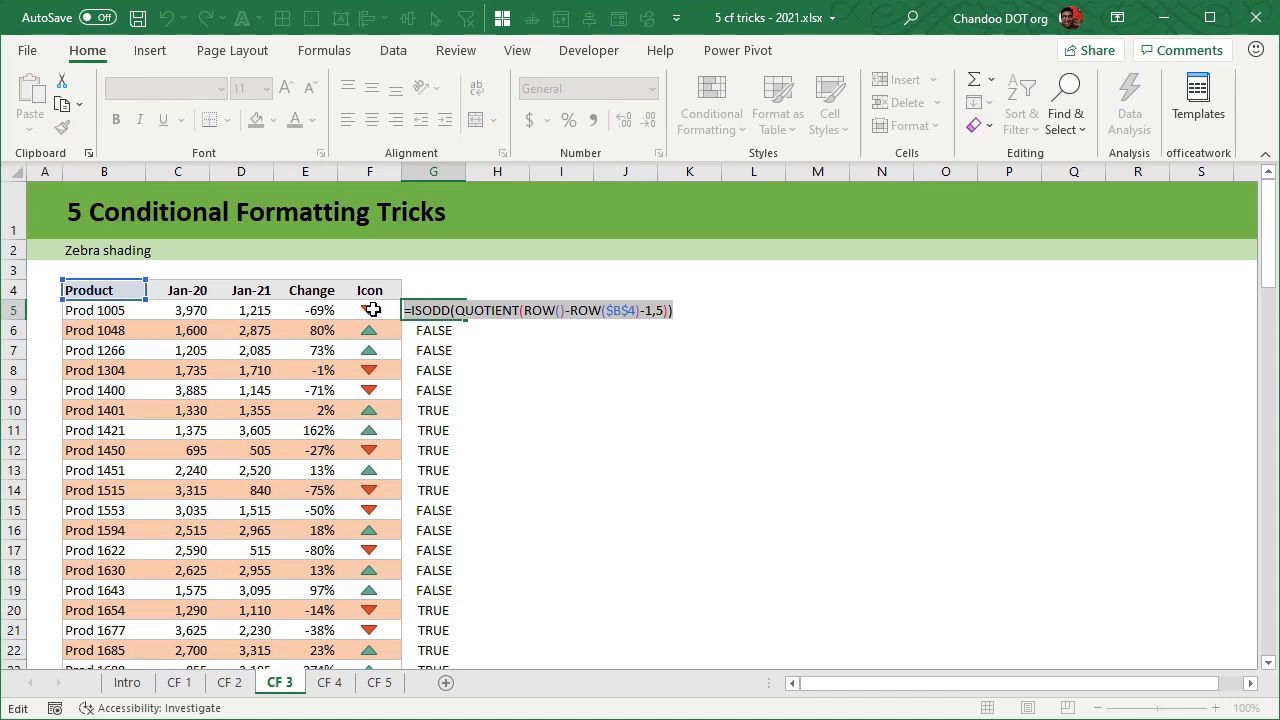
{"action": "key", "text": "Escape"}
Replace the orange shading rule's formula for table range B5:F104 with the copied =ISODD(QUOTIENT(ROW()-ROW($B$4)-1,5)) and apply it.
{"action": "left_click", "coordinate": [100, 312]}
{"action": "key", "text": "ctrl+shift+Down"}
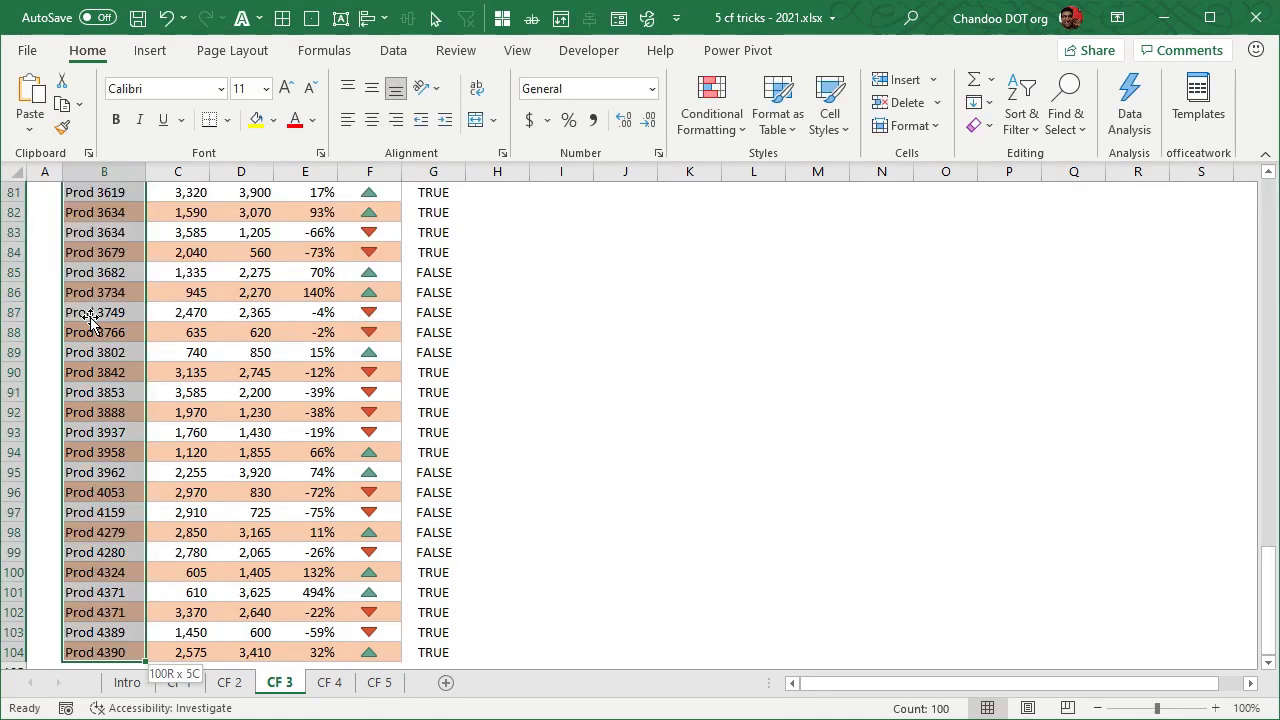
{"action": "key", "text": "ctrl+shift+Right"}
{"action": "key", "text": "shift+Left"}
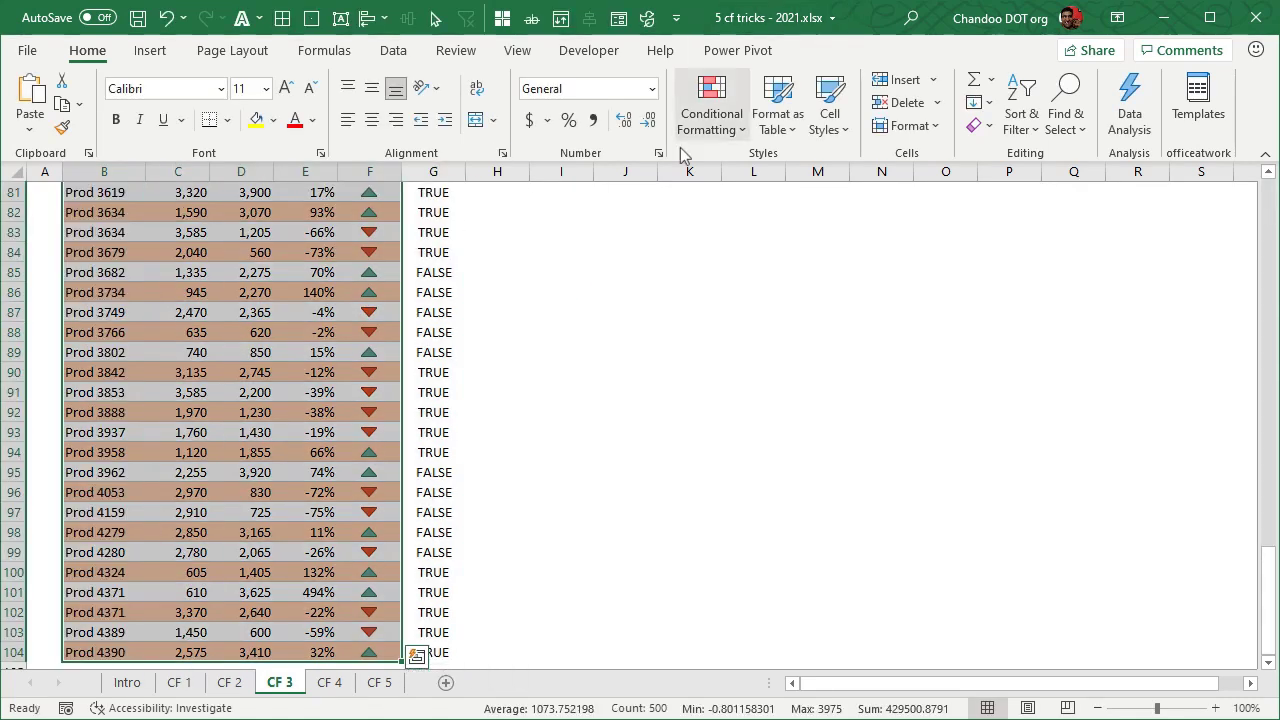
{"action": "left_click", "coordinate": [735, 135]}
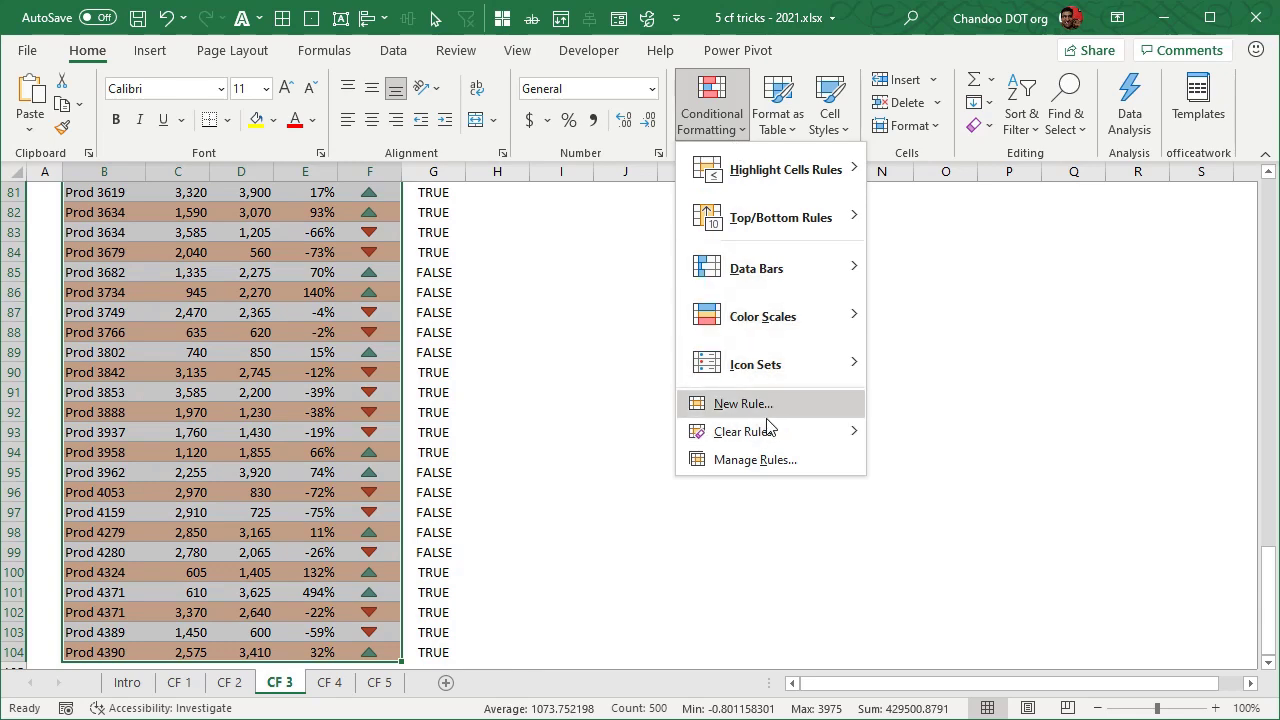
{"action": "left_click", "coordinate": [766, 459]}
{"action": "double_click", "coordinate": [388, 312]}
{"action": "left_click_drag", "start_coordinate": [590, 391], "coordinate": [463, 396]}
{"action": "key", "text": "ctrl+v"}
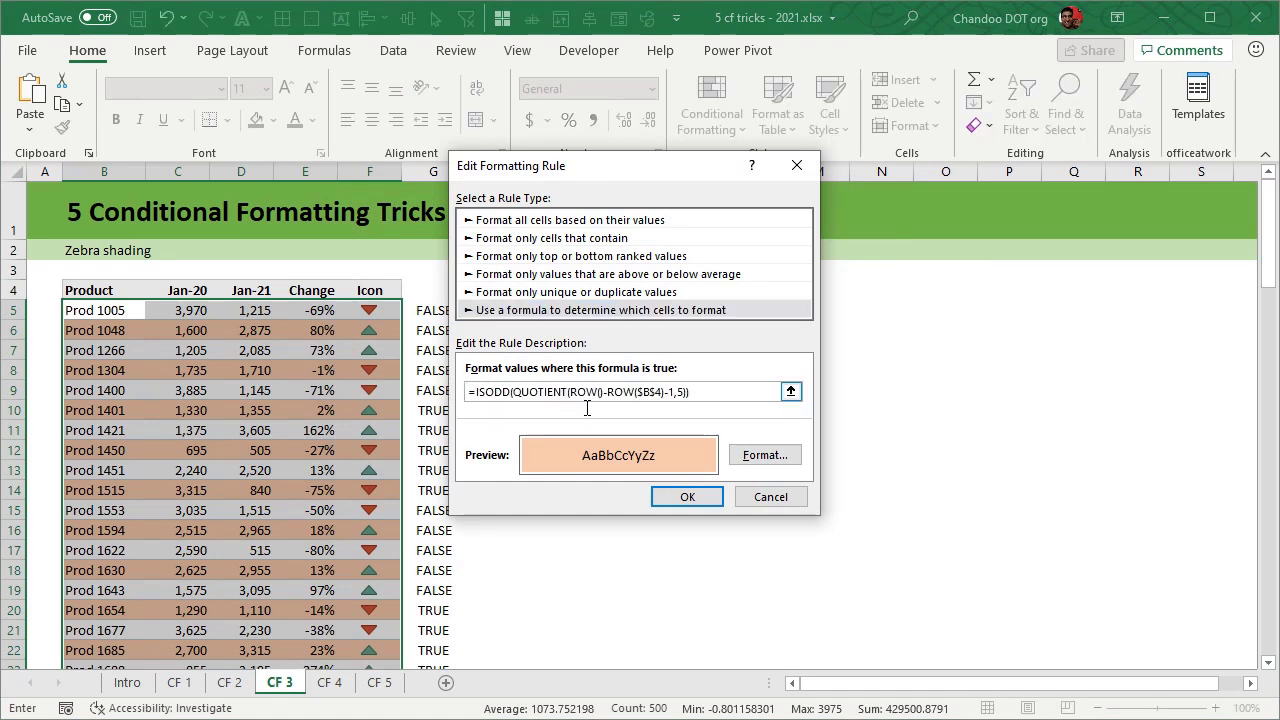
{"action": "left_click", "coordinate": [700, 497]}
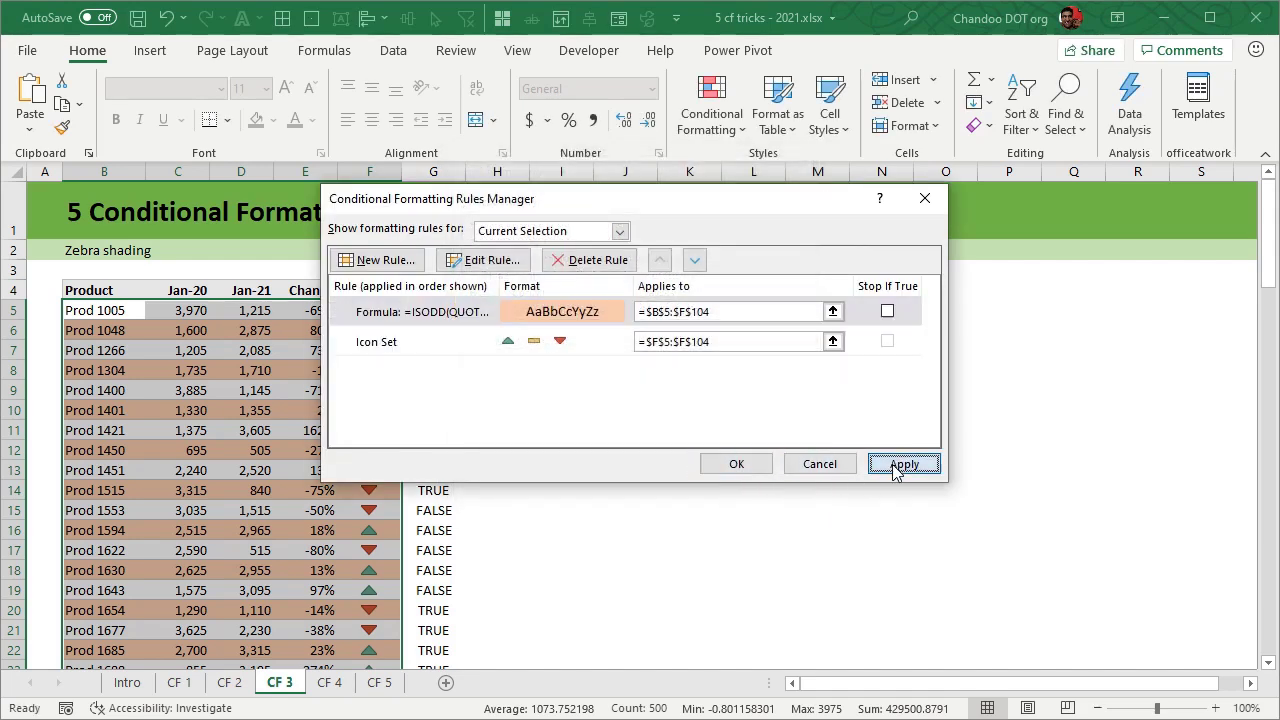
{"action": "left_click", "coordinate": [902, 465]}
{"action": "left_click", "coordinate": [740, 464]}
{"action": "left_click", "coordinate": [737, 464]}
Examine the five-row shading from the first orange band B10:F14 down to the end of the table.
{"action": "mouse_move", "coordinate": [100, 412]}
{"action": "left_mouse_down"}
{"action": "mouse_move", "coordinate": [129, 434]}
{"action": "mouse_move", "coordinate": [385, 498]}
{"action": "left_mouse_up"}
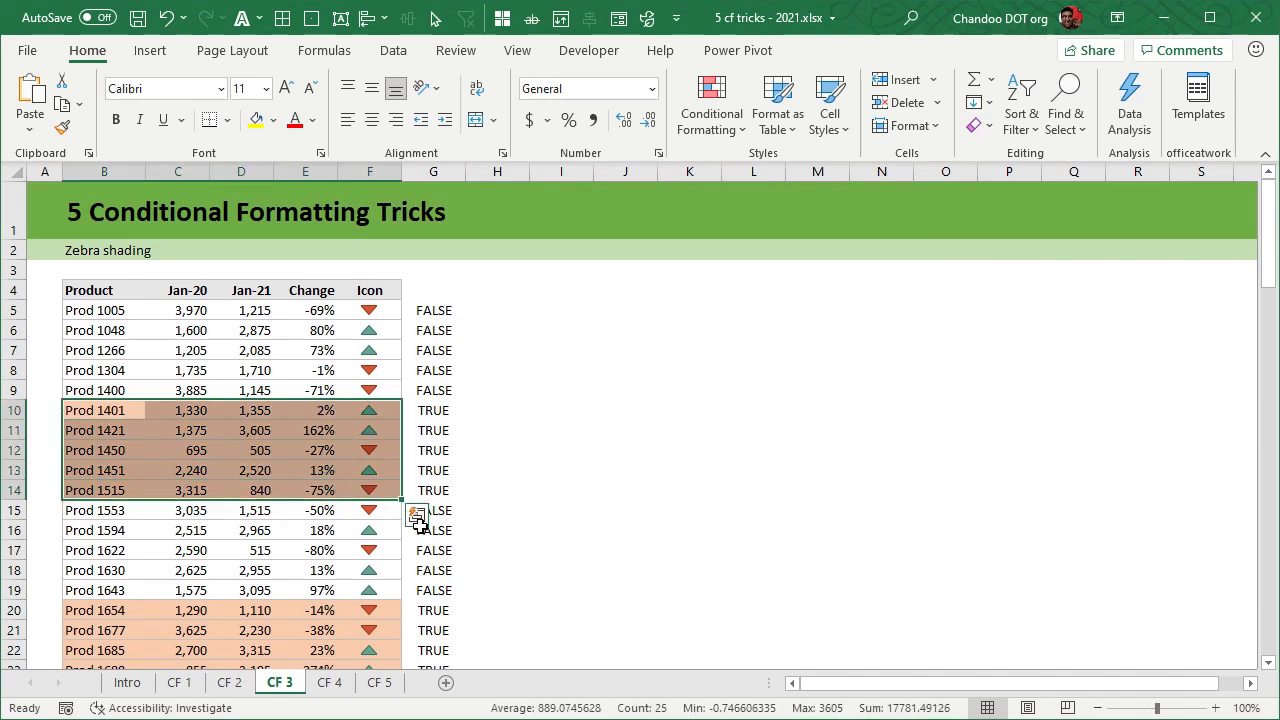
{"action": "scroll", "coordinate": [417, 520], "scroll_direction": "down", "scroll_amount": 20}
{"action": "scroll", "coordinate": [420, 527], "scroll_direction": "down", "scroll_amount": 7}
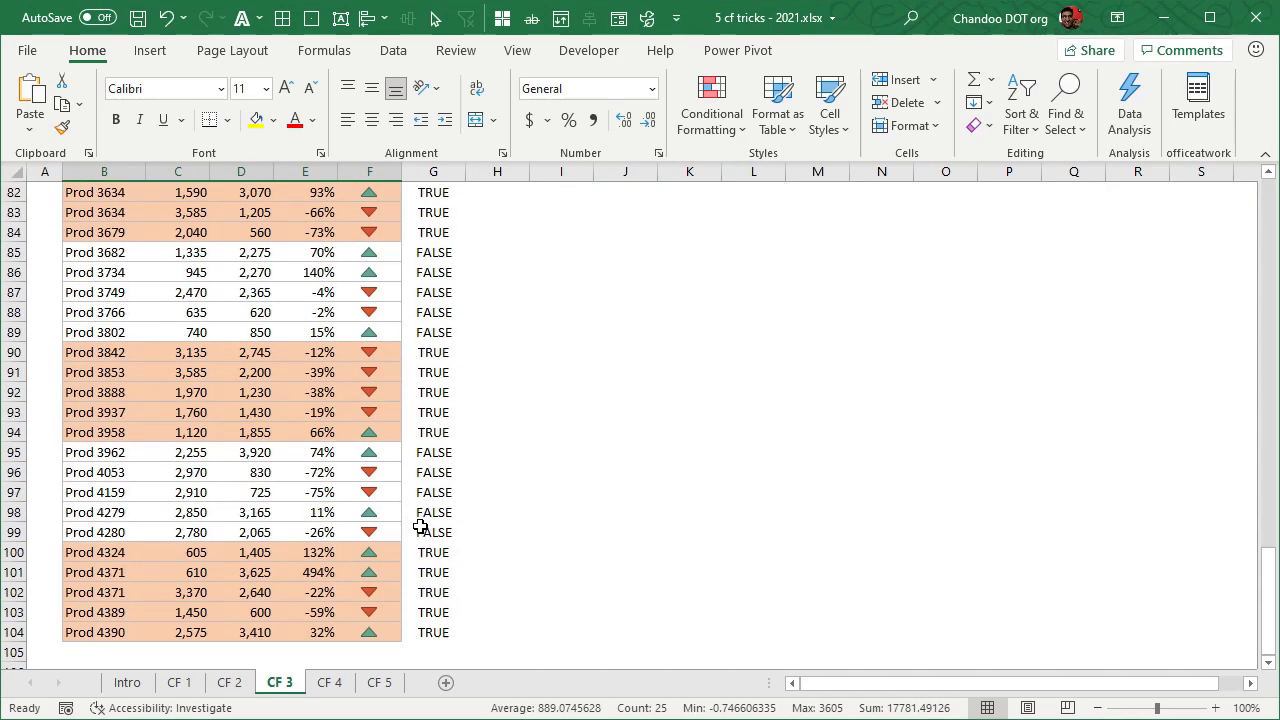
{"action": "scroll", "coordinate": [420, 527], "scroll_direction": "down", "scroll_amount": 1}
{"action": "scroll", "coordinate": [420, 527], "scroll_direction": "up", "scroll_amount": 17}
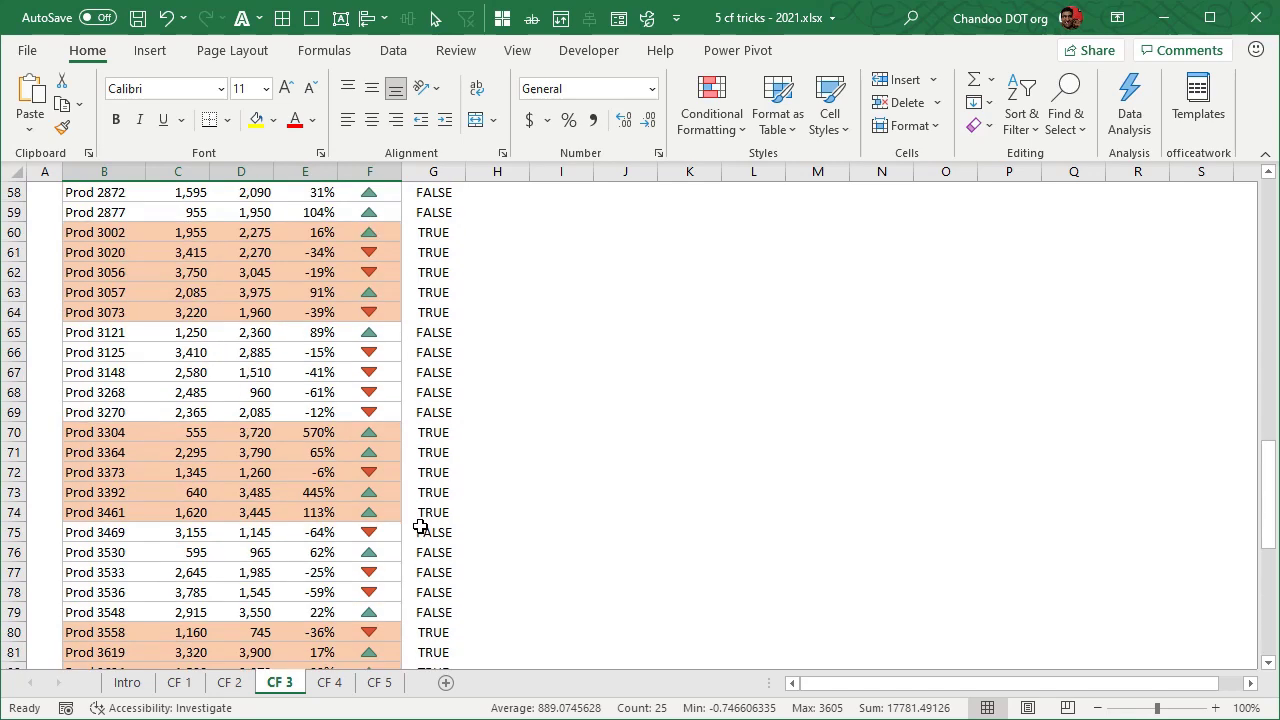
{"action": "scroll", "coordinate": [420, 527], "scroll_direction": "up", "scroll_amount": 11}
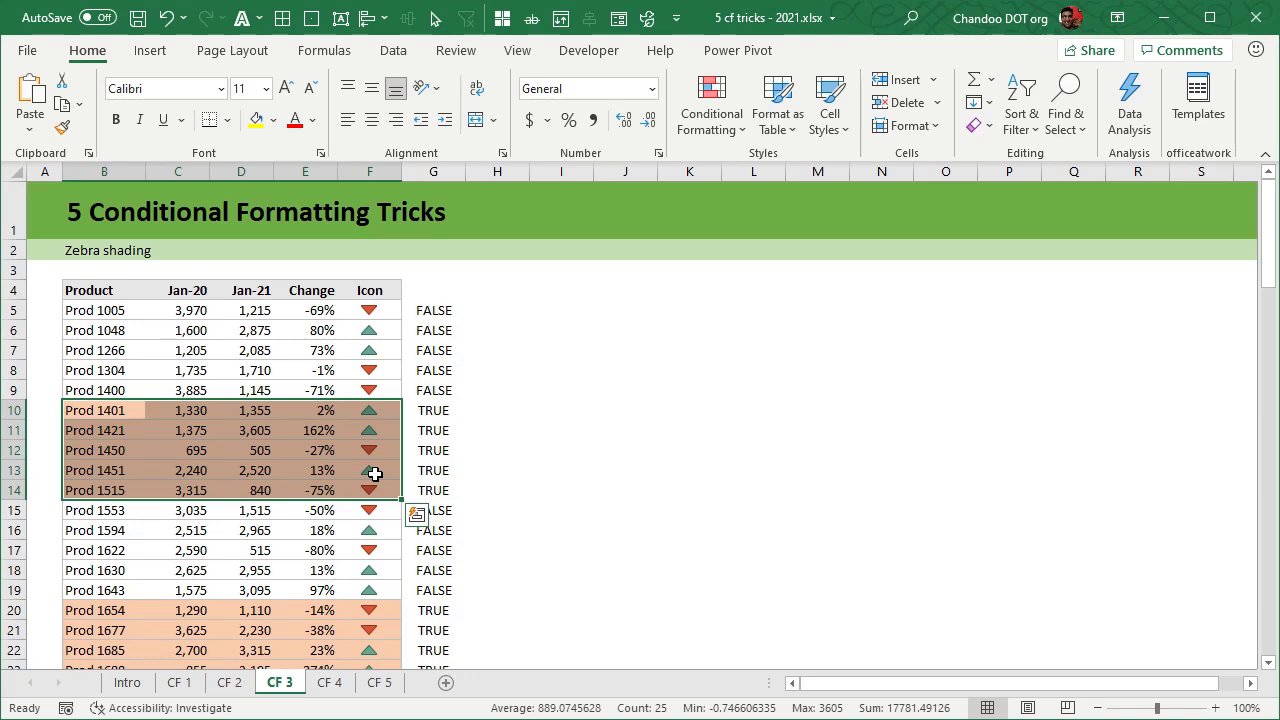
Switch to the CF 4 relative dates sheet and select the first activity's due date in C5.
{"action": "left_click", "coordinate": [333, 689]}
{"action": "left_click", "coordinate": [532, 447]}
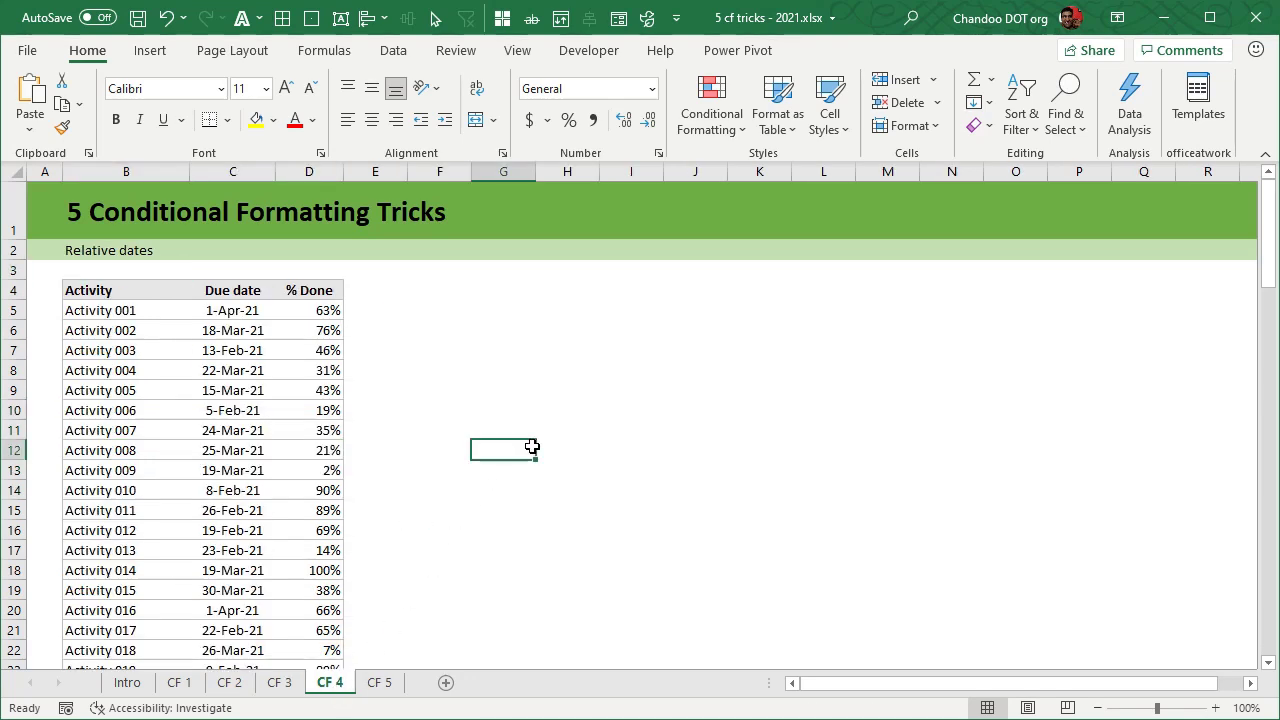
{"action": "left_click", "coordinate": [110, 322]}
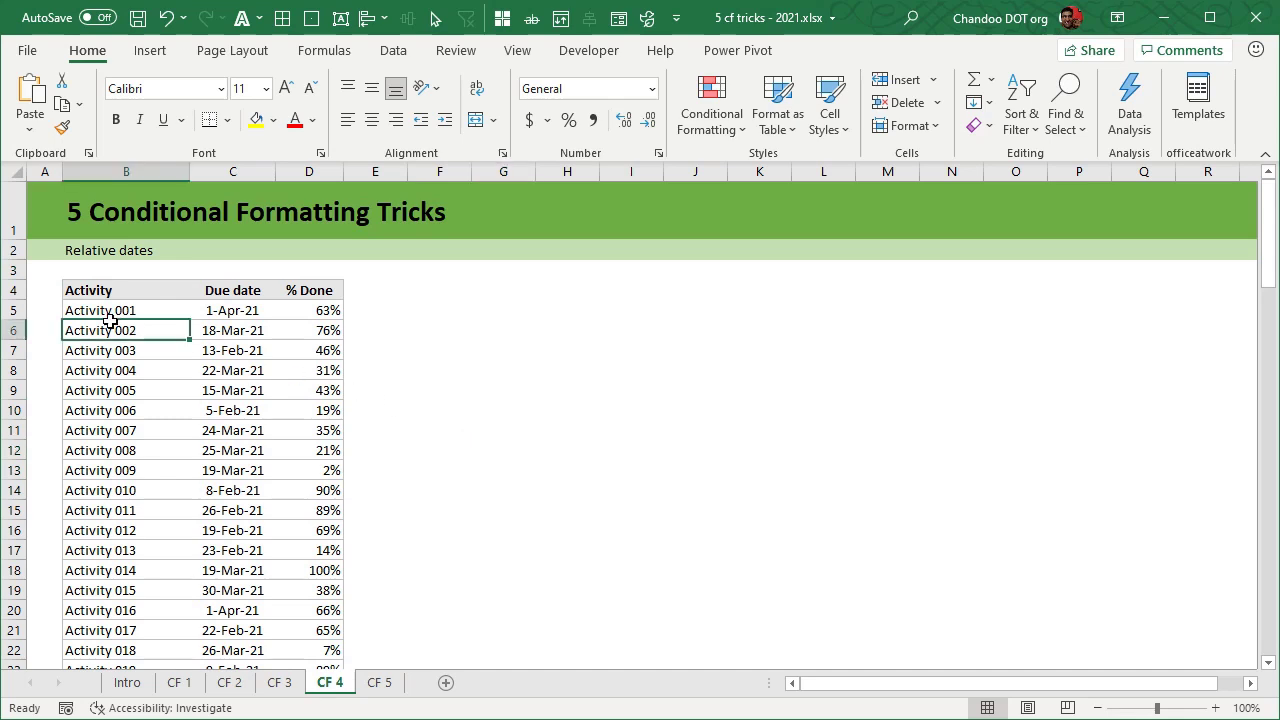
{"action": "left_click", "coordinate": [236, 313]}
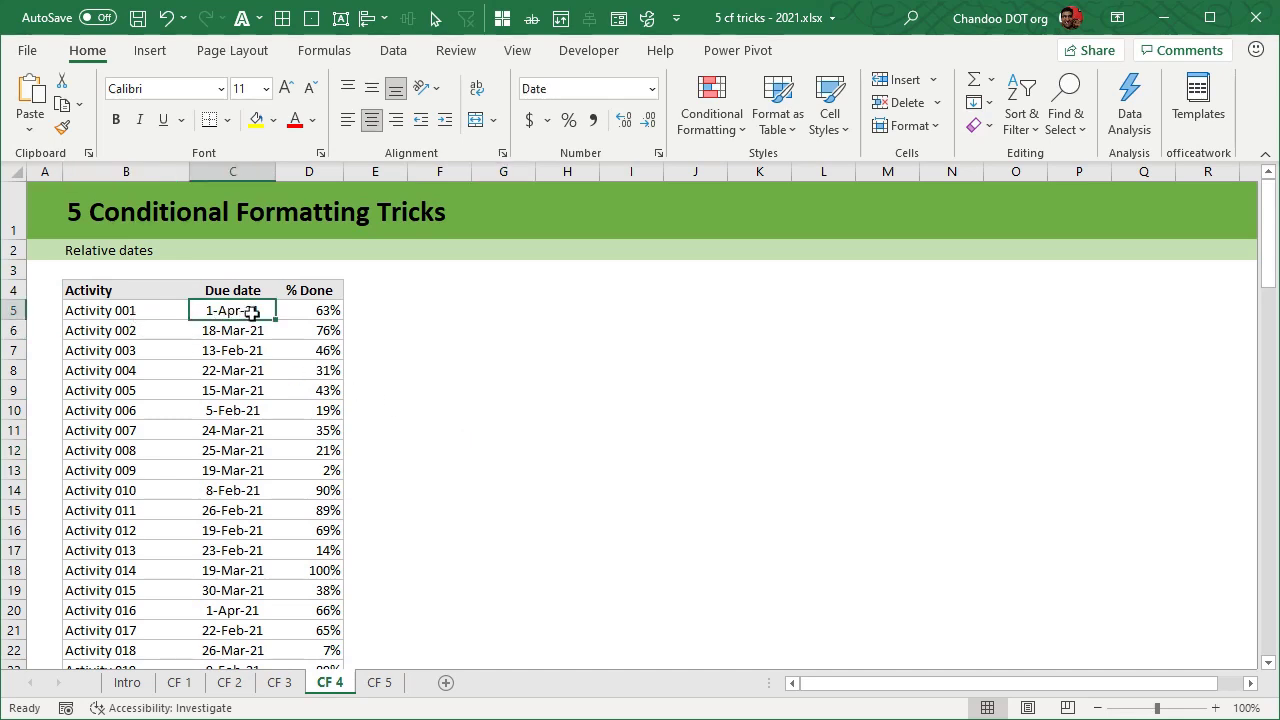
Examine the Due date and % Done columns of the activity table on the CF 4 sheet.
{"action": "left_click", "coordinate": [329, 310]}
{"action": "scroll", "coordinate": [268, 548], "scroll_direction": "down", "scroll_amount": 16}
{"action": "scroll", "coordinate": [268, 548], "scroll_direction": "up", "scroll_amount": 11}
{"action": "scroll", "coordinate": [268, 548], "scroll_direction": "up", "scroll_amount": 5}
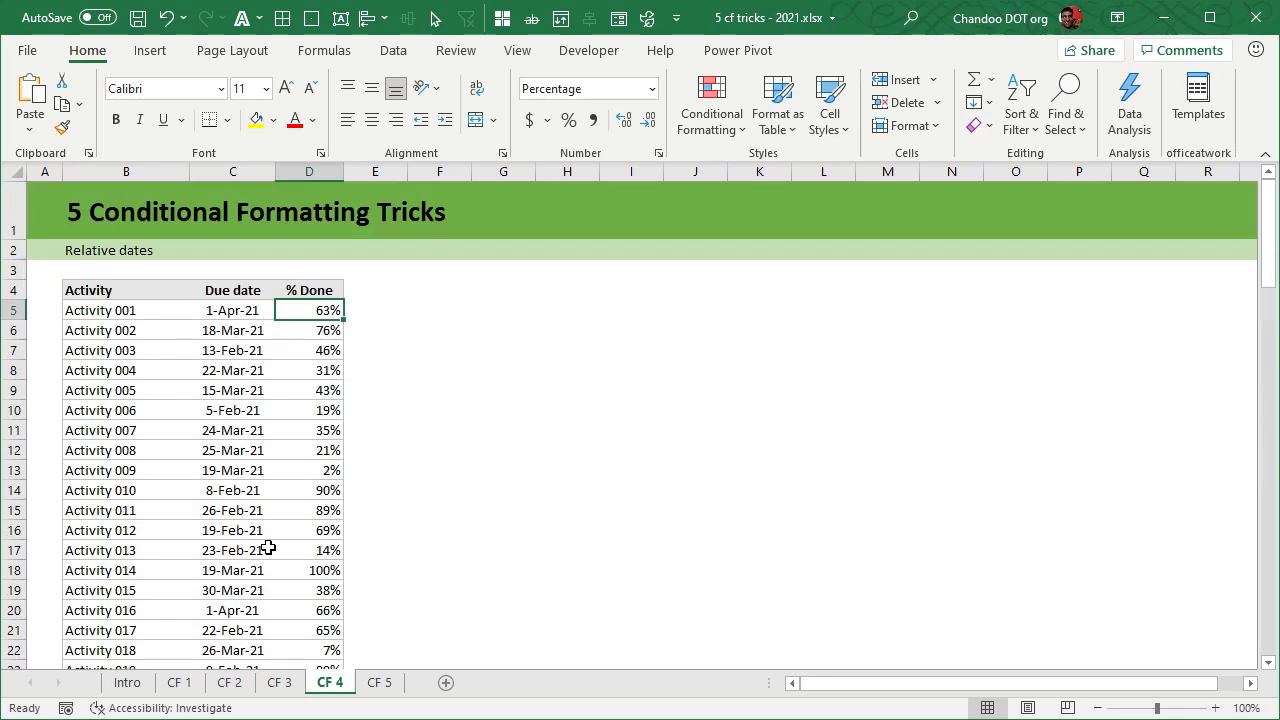
{"action": "left_click", "coordinate": [246, 314]}
{"action": "left_click", "coordinate": [254, 328]}
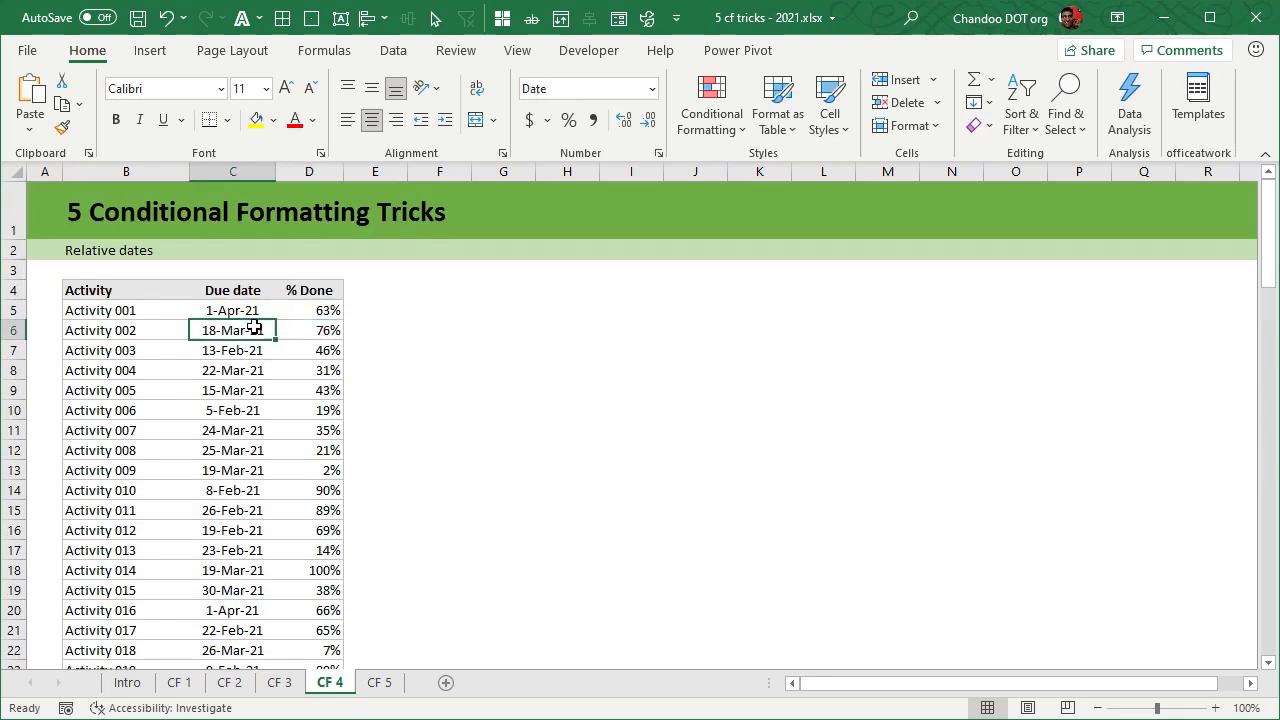
{"action": "left_click", "coordinate": [247, 349]}
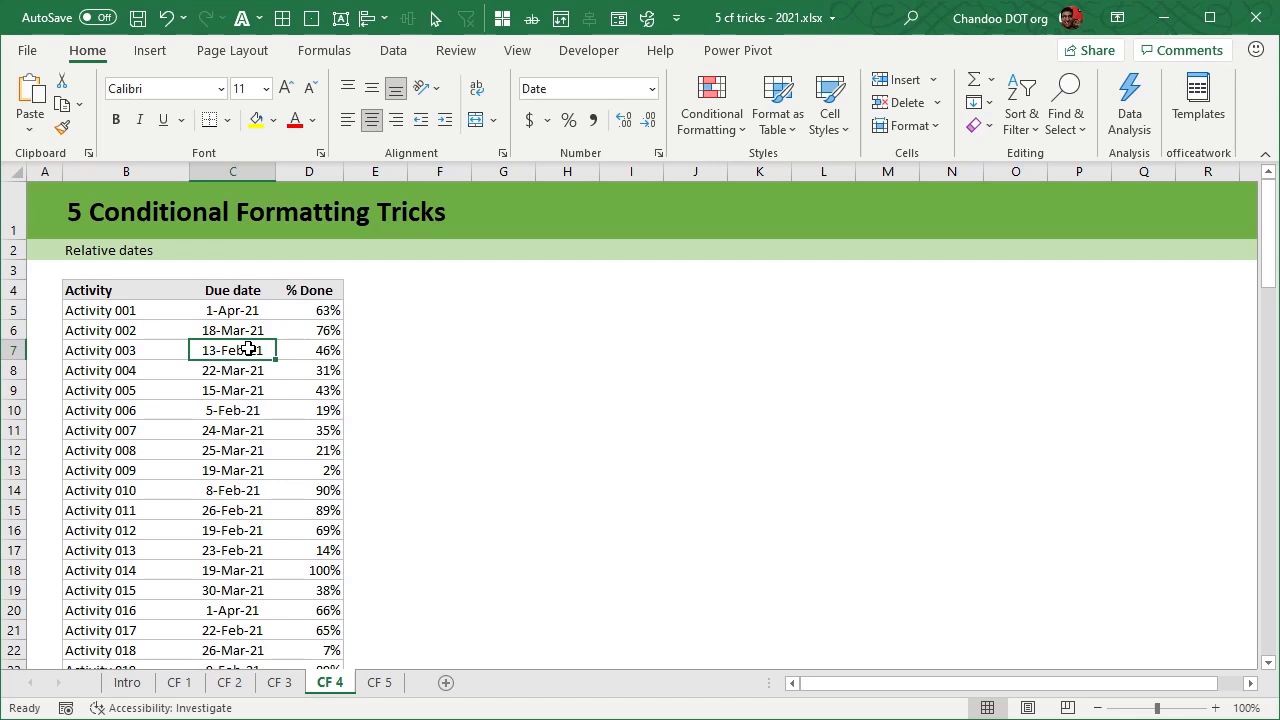
{"action": "scroll", "coordinate": [246, 492], "scroll_direction": "down", "scroll_amount": 4}
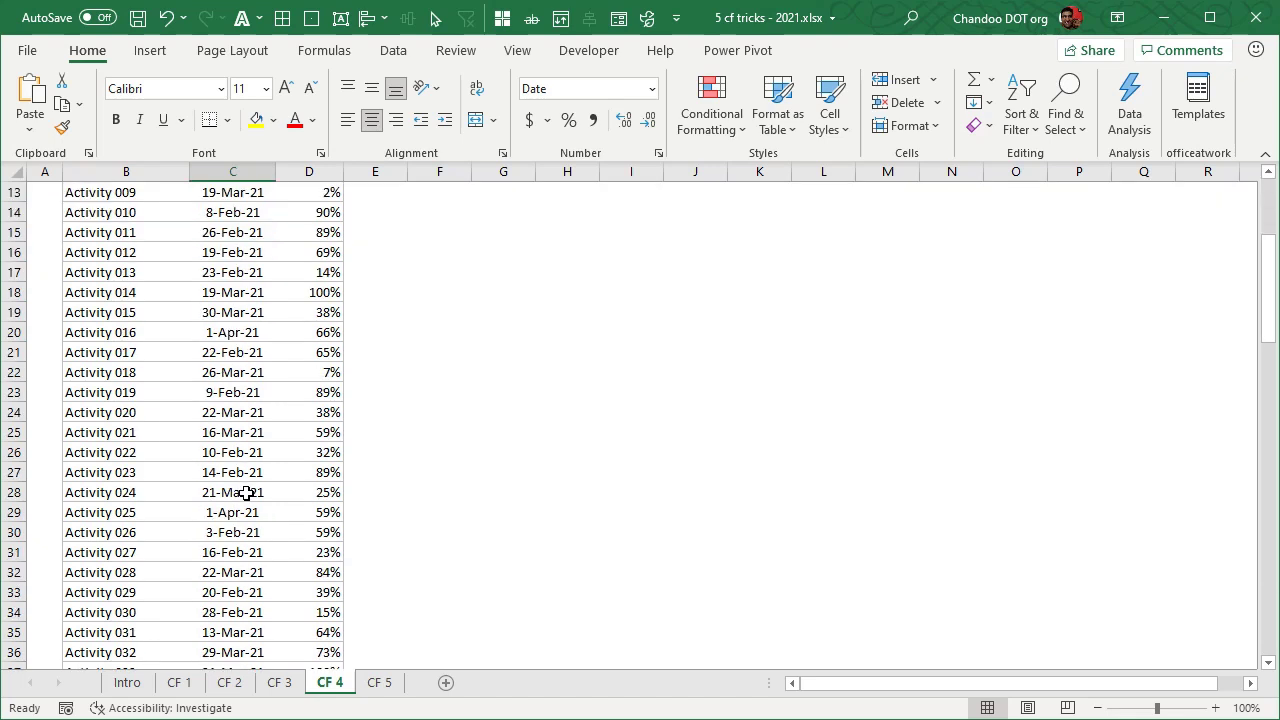
{"action": "scroll", "coordinate": [246, 492], "scroll_direction": "up", "scroll_amount": 4}
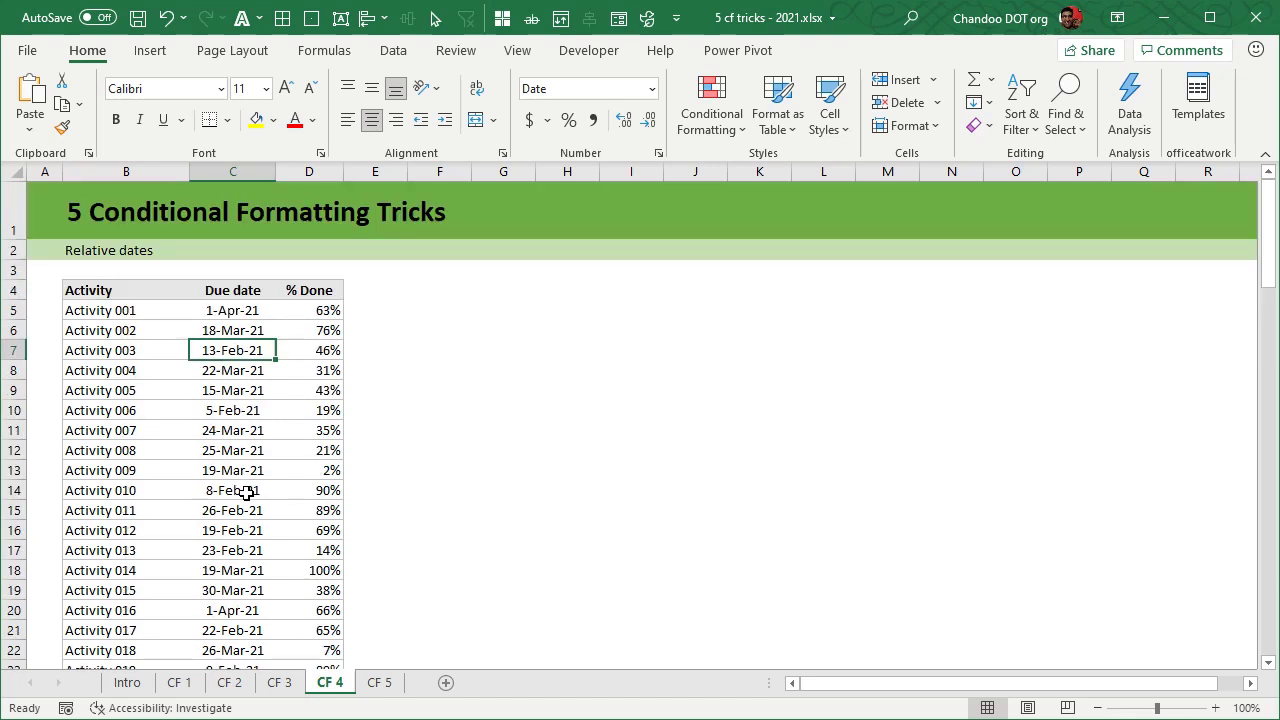
Highlight due dates in C5:C104 occurring next week with Light Red Fill with Dark Red Text.
{"action": "left_click", "coordinate": [249, 311]}
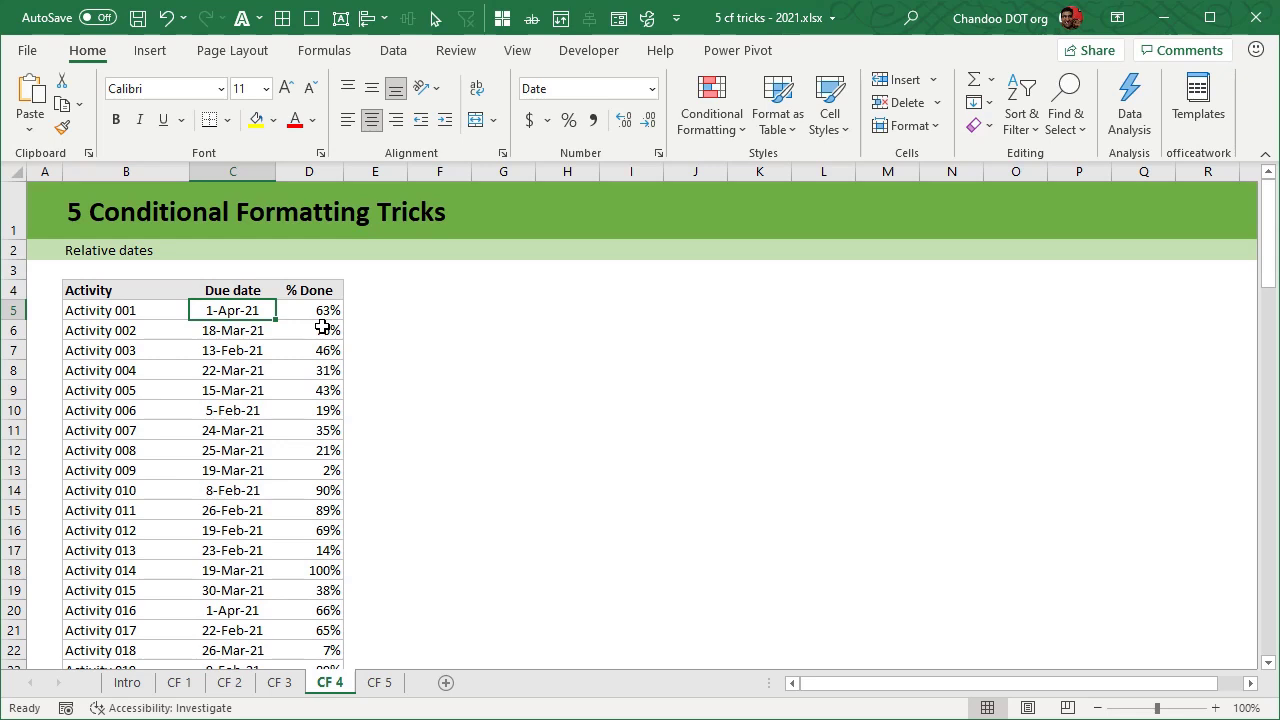
{"action": "key", "text": "ctrl+shift+Down"}
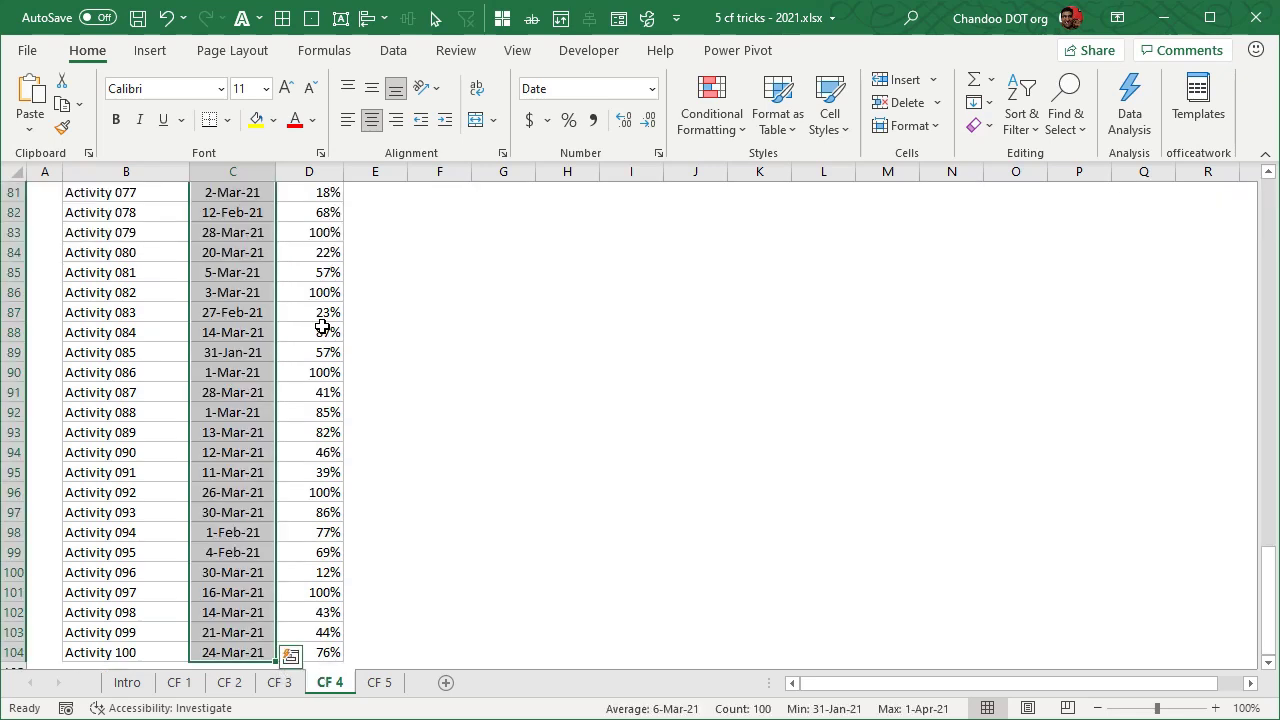
{"action": "left_click", "coordinate": [724, 126]}
{"action": "mouse_move", "coordinate": [745, 168]}
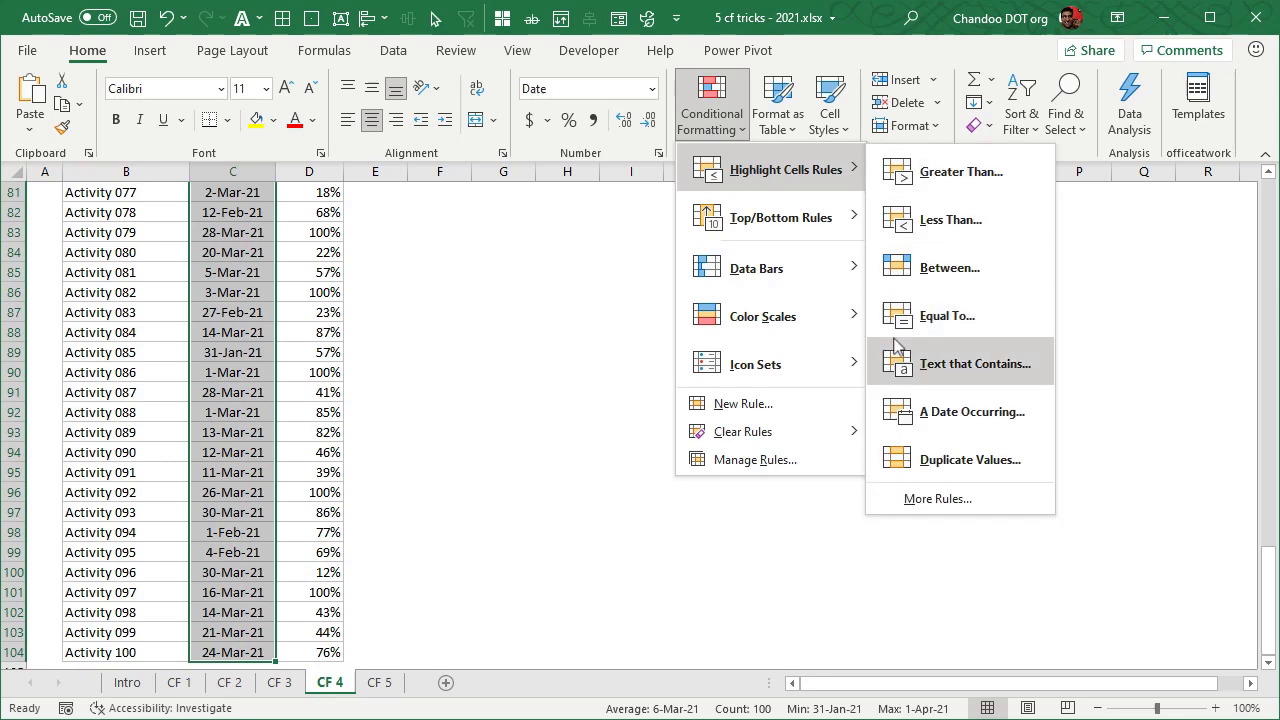
{"action": "left_click", "coordinate": [963, 413]}
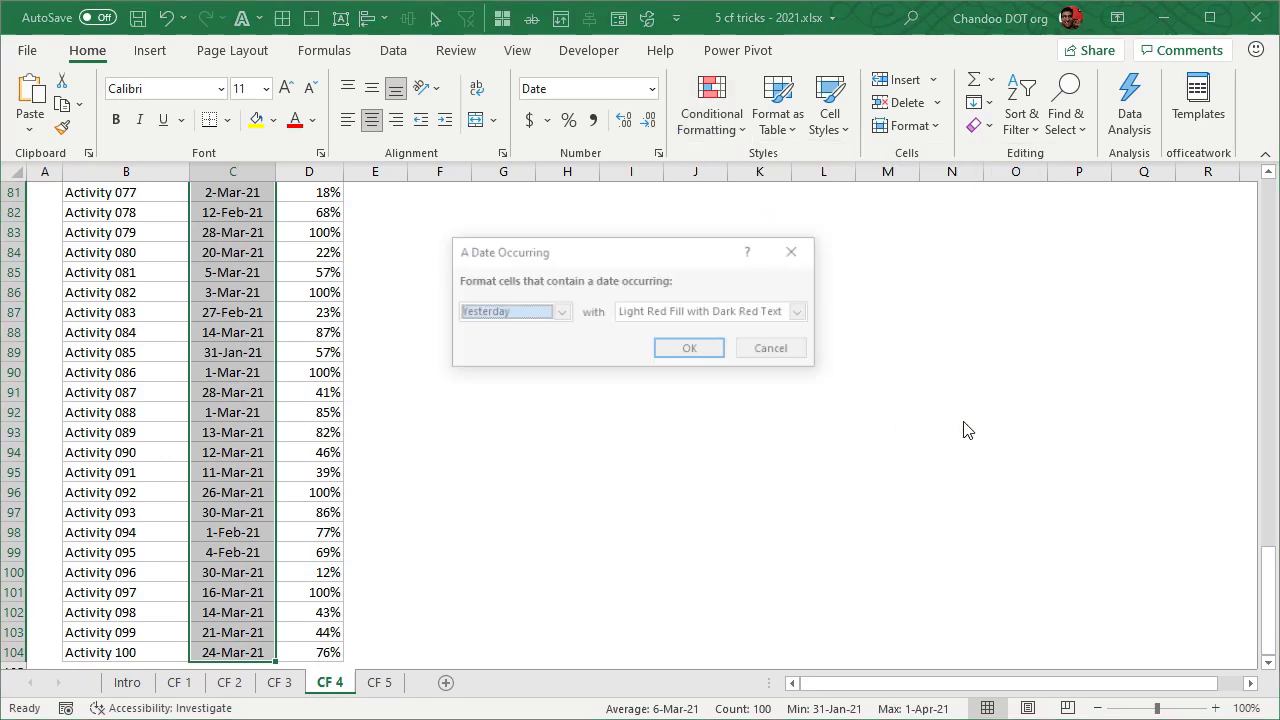
{"action": "left_click", "coordinate": [561, 313]}
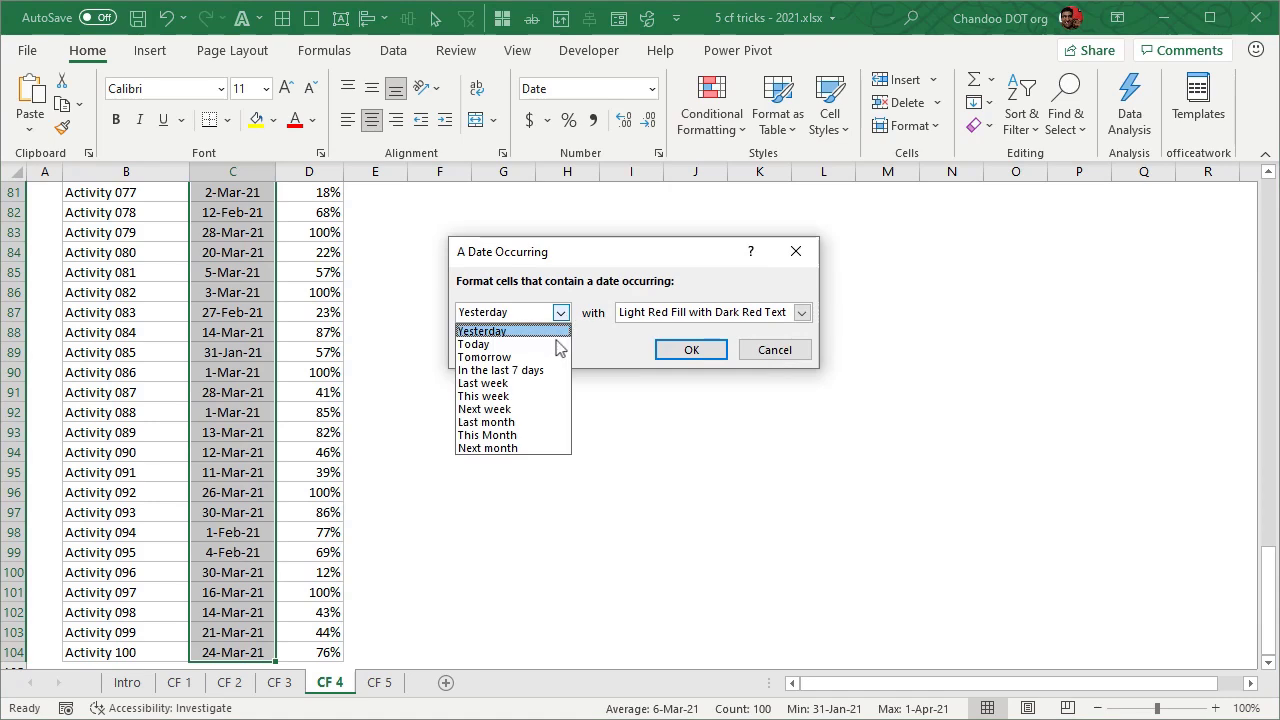
{"action": "left_click", "coordinate": [527, 415]}
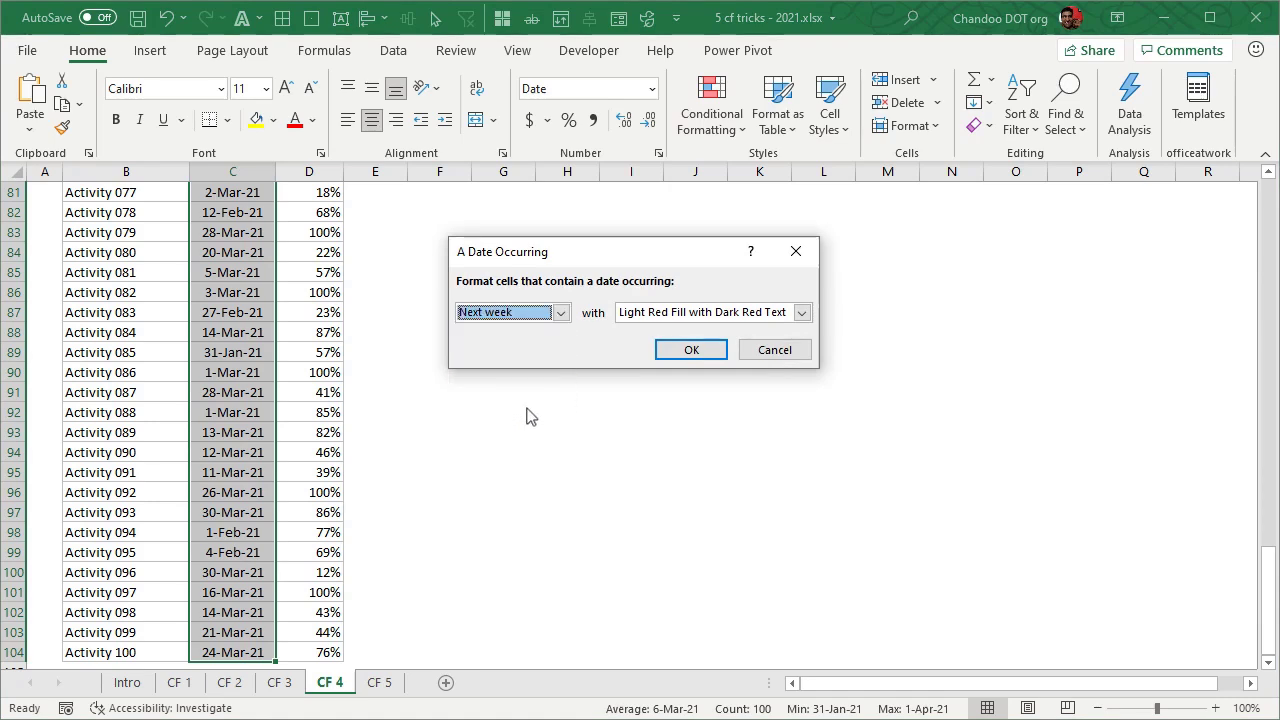
{"action": "left_click", "coordinate": [678, 349]}
{"action": "scroll", "coordinate": [605, 362], "scroll_direction": "up", "scroll_amount": 8}
{"action": "scroll", "coordinate": [598, 367], "scroll_direction": "up", "scroll_amount": 19}
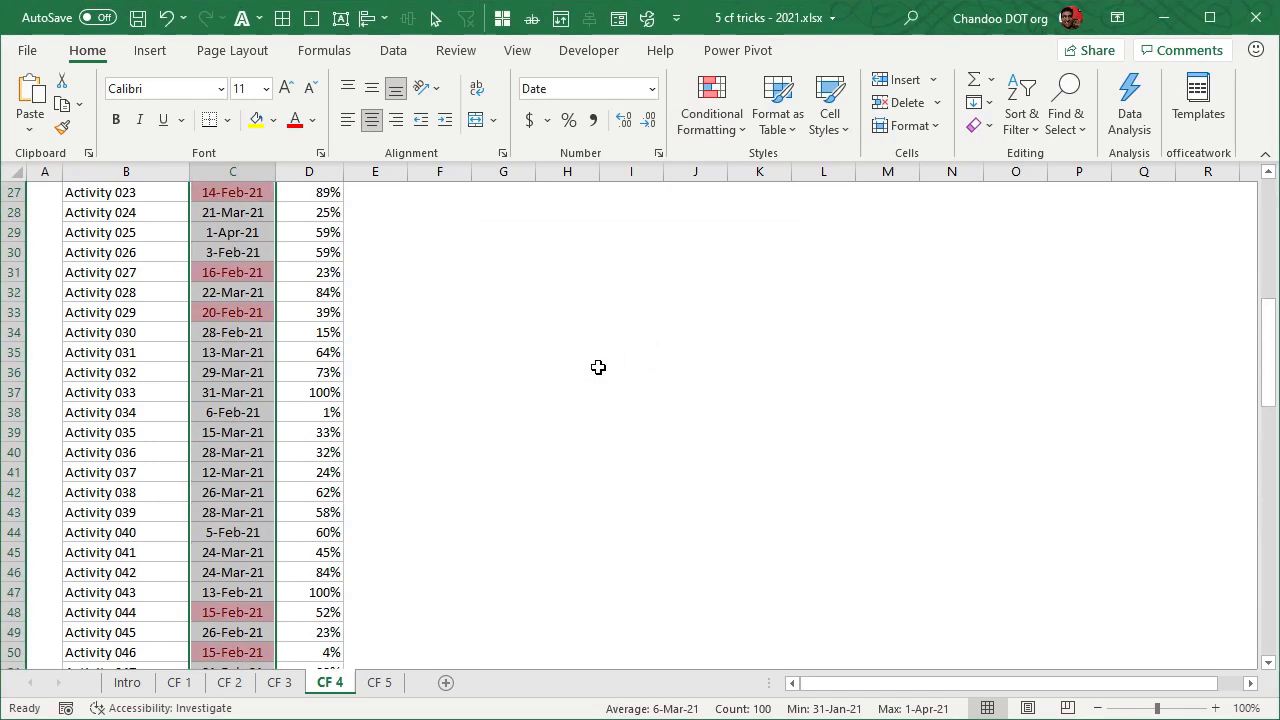
{"action": "left_click", "coordinate": [245, 532]}
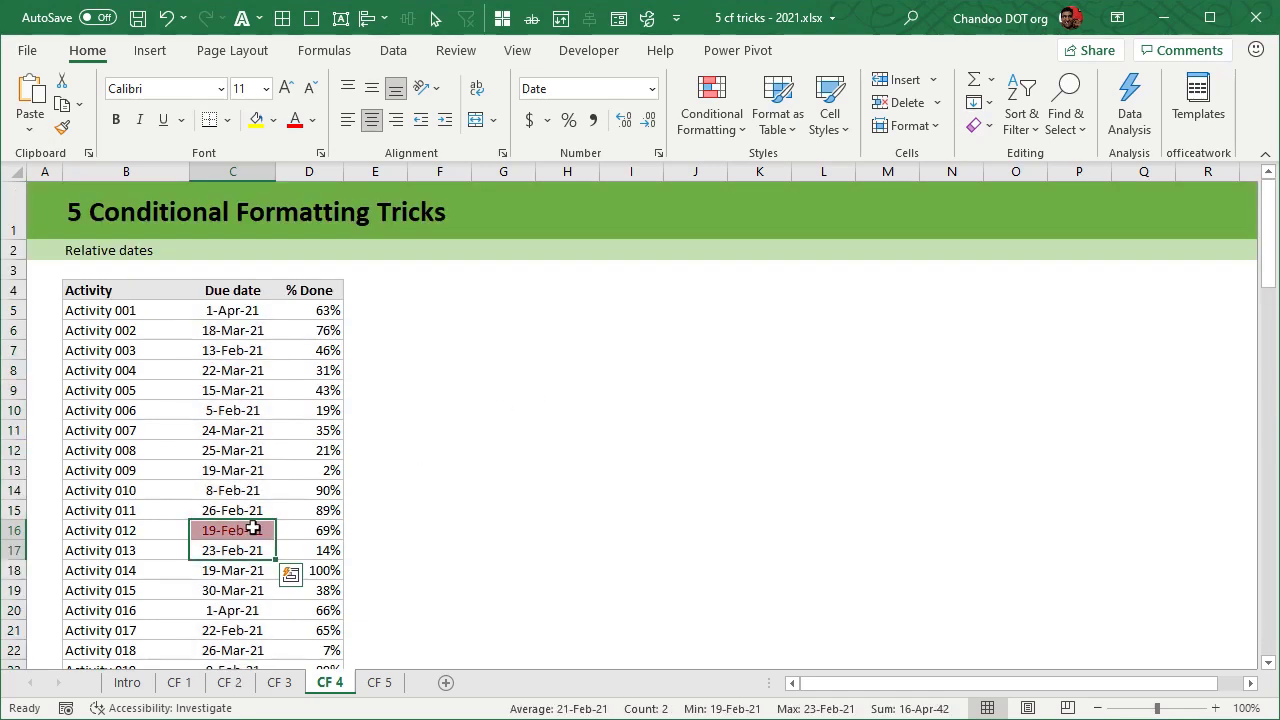
Review the relative date periods offered by the A Date Occurring rule for C5:C104, leaving without adding another rule.
{"action": "left_click", "coordinate": [245, 315]}
{"action": "key", "text": "ctrl+shift+Down"}
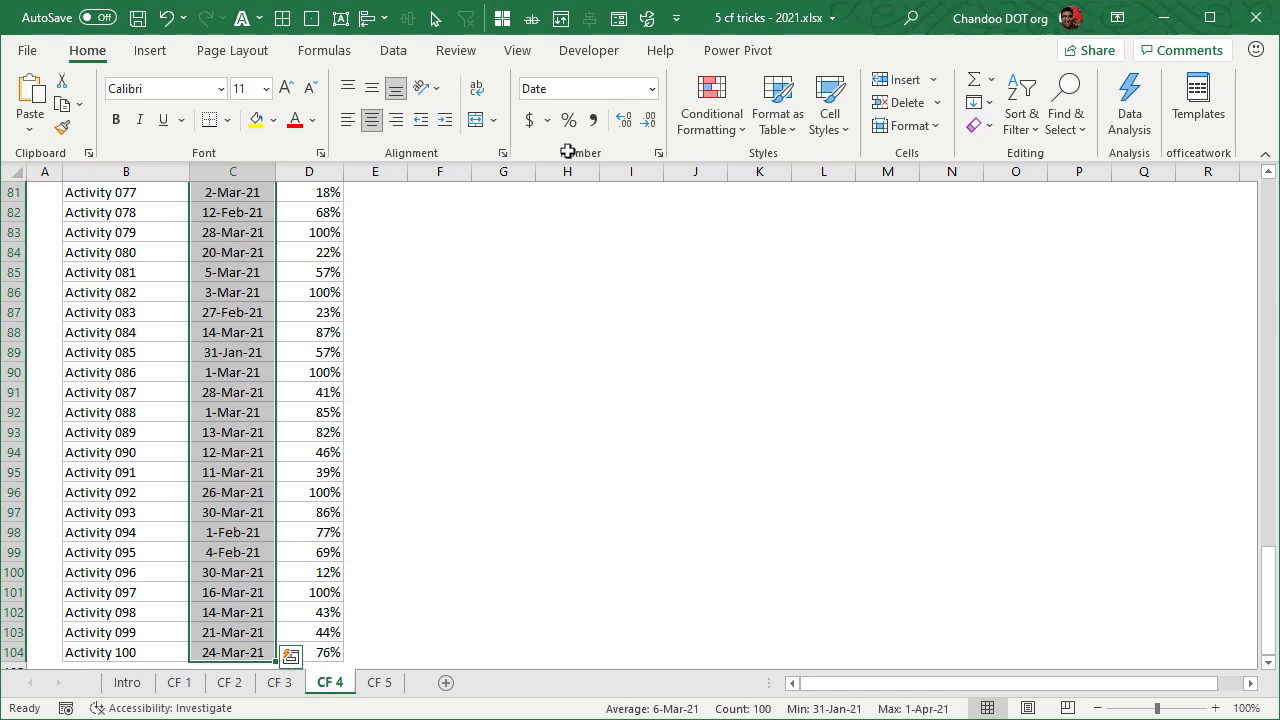
{"action": "left_click", "coordinate": [703, 122]}
{"action": "mouse_move", "coordinate": [790, 170]}
{"action": "left_click", "coordinate": [987, 414]}
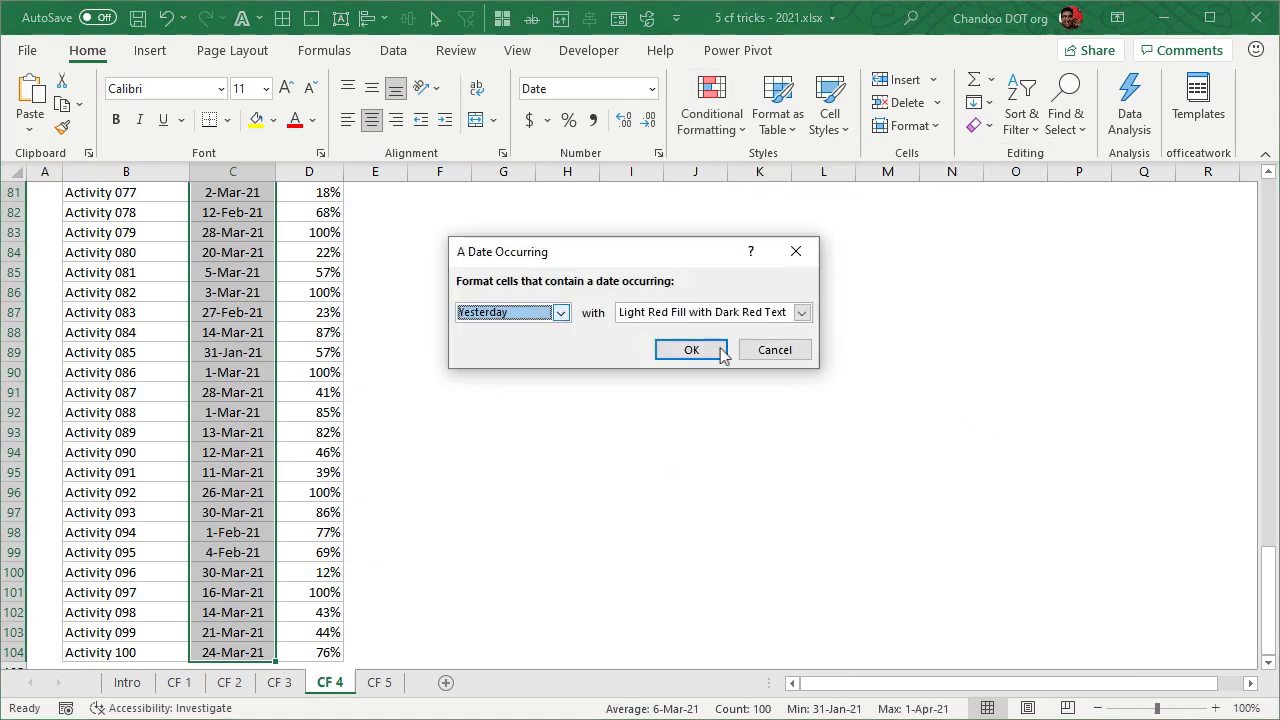
{"action": "left_click", "coordinate": [561, 313]}
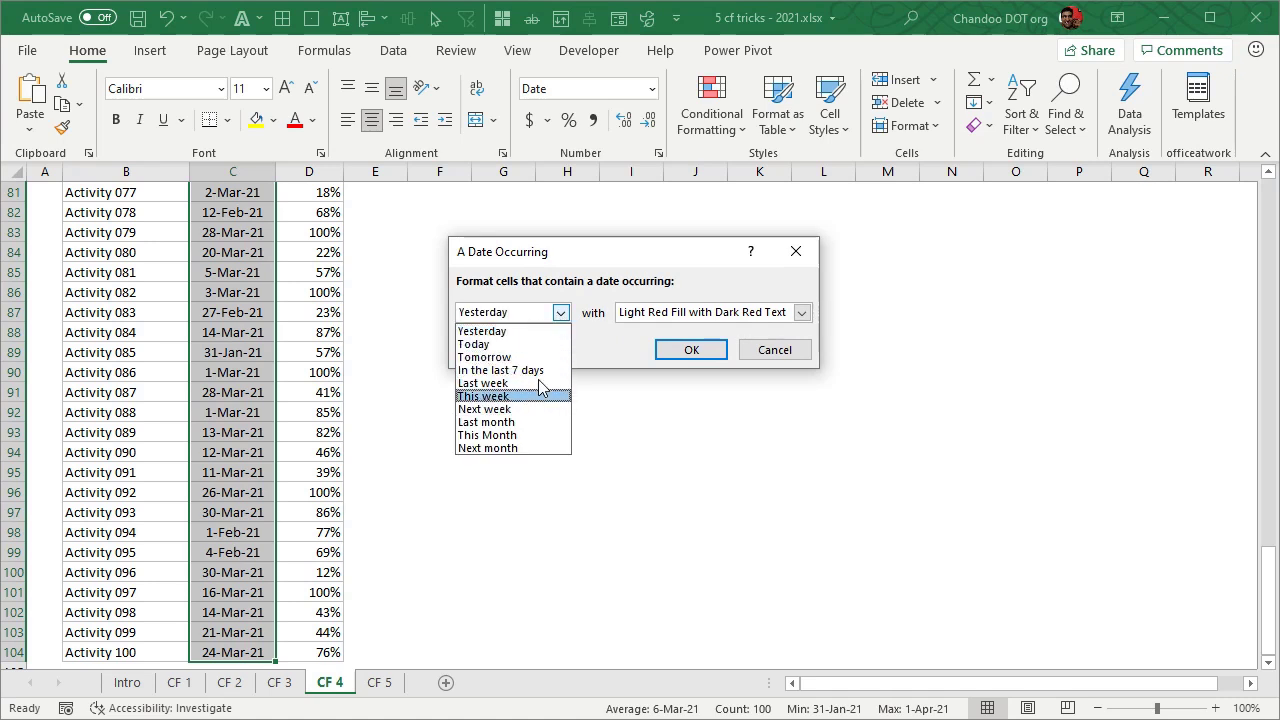
{"action": "key", "text": "Down"}
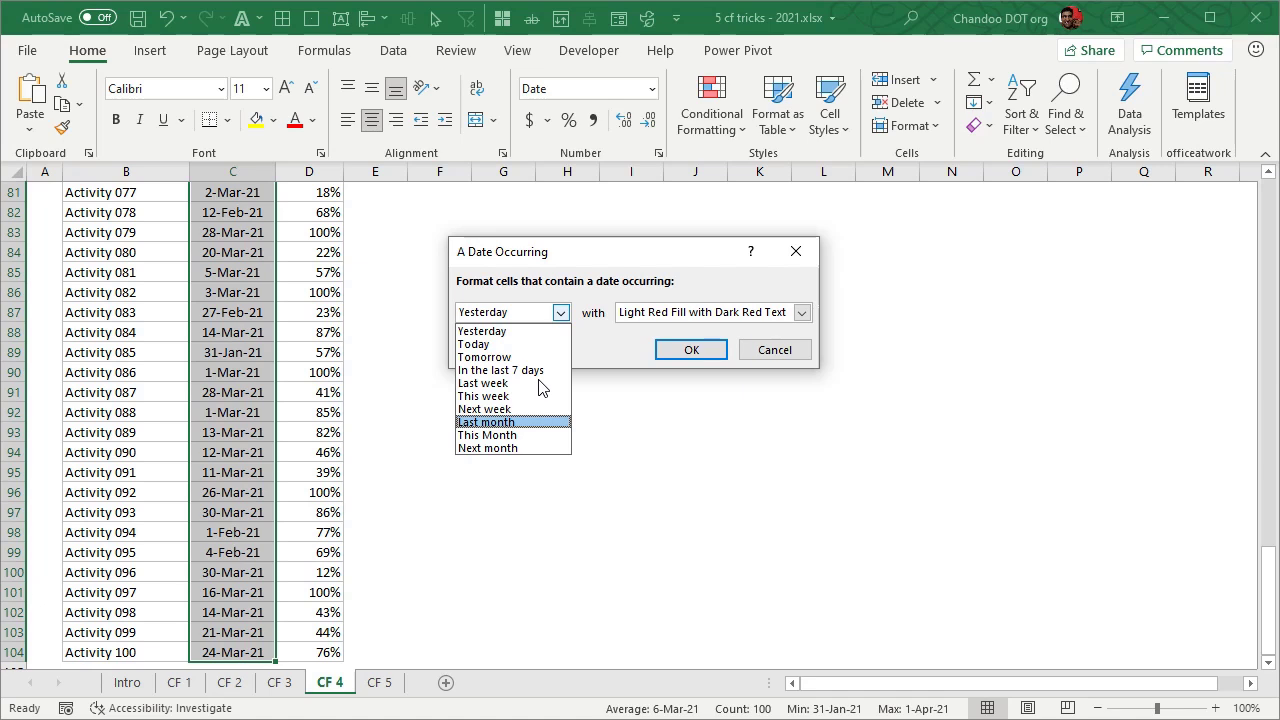
{"action": "key", "text": "Down"}
{"action": "key", "text": "Down"}
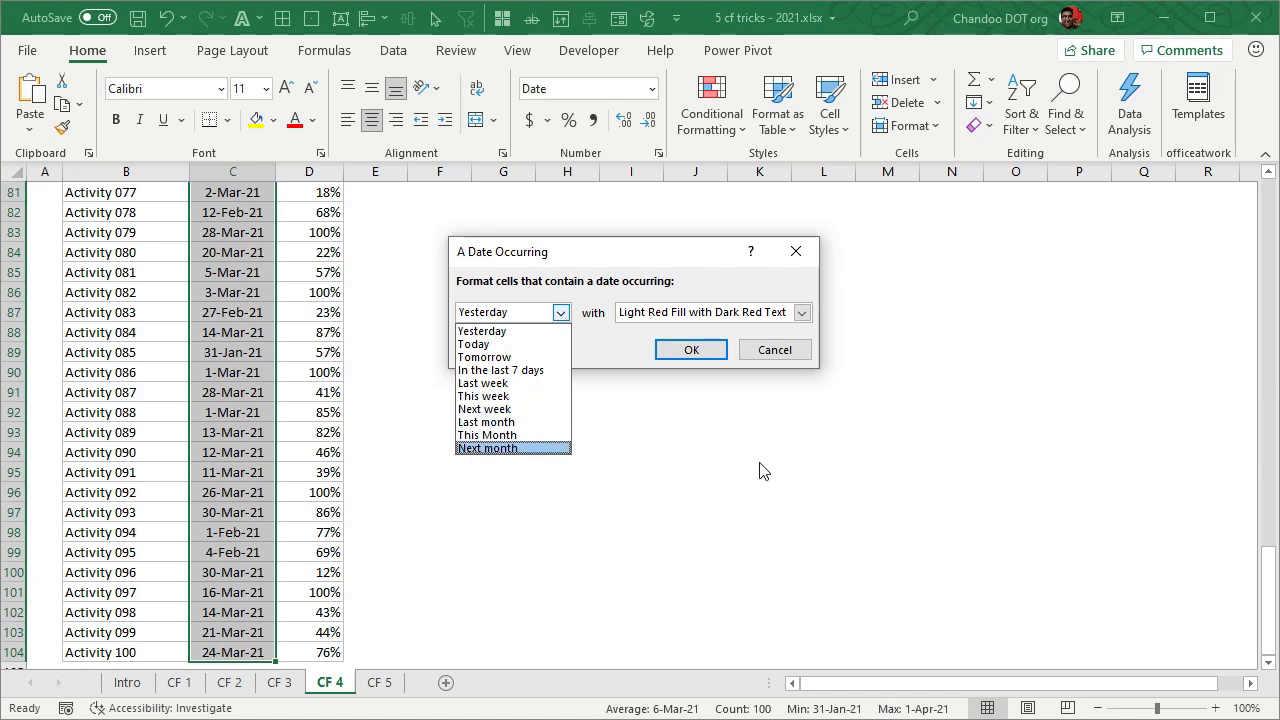
{"action": "left_click", "coordinate": [760, 357]}
{"action": "left_click", "coordinate": [760, 357]}
Inspect the due dates at the start of the table and the whole Activity 012 row around its highlighted date.
{"action": "scroll", "coordinate": [714, 380], "scroll_direction": "up", "scroll_amount": 20}
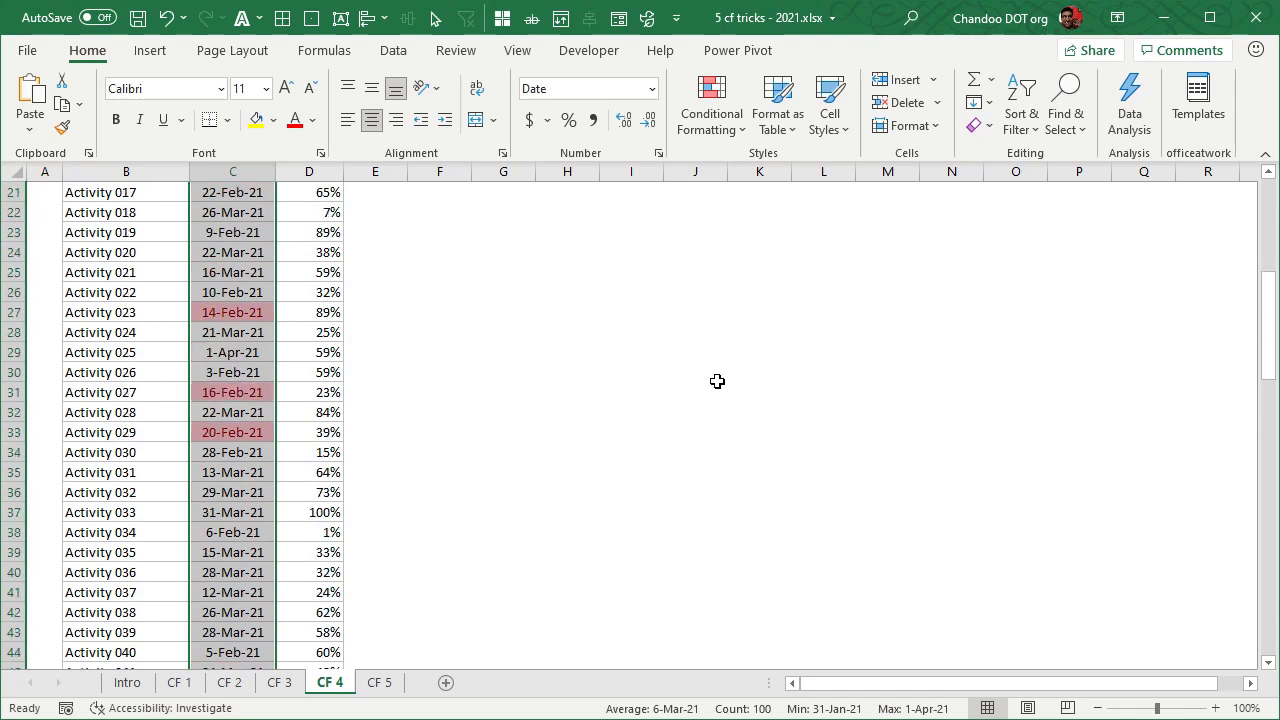
{"action": "scroll", "coordinate": [437, 402], "scroll_direction": "up", "scroll_amount": 7}
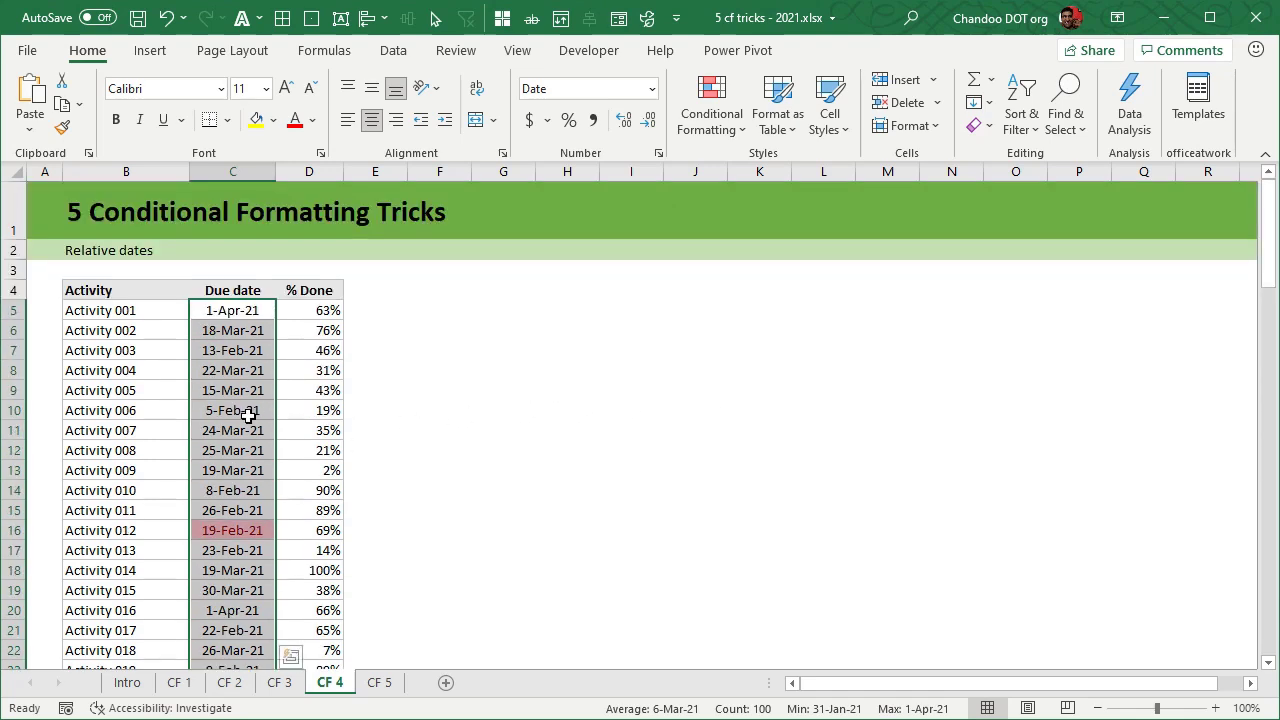
{"action": "left_click", "coordinate": [541, 505]}
{"action": "left_click_drag", "start_coordinate": [224, 308], "coordinate": [238, 551]}
{"action": "left_click_drag", "start_coordinate": [94, 530], "coordinate": [316, 531]}
{"action": "left_click", "coordinate": [100, 308]}
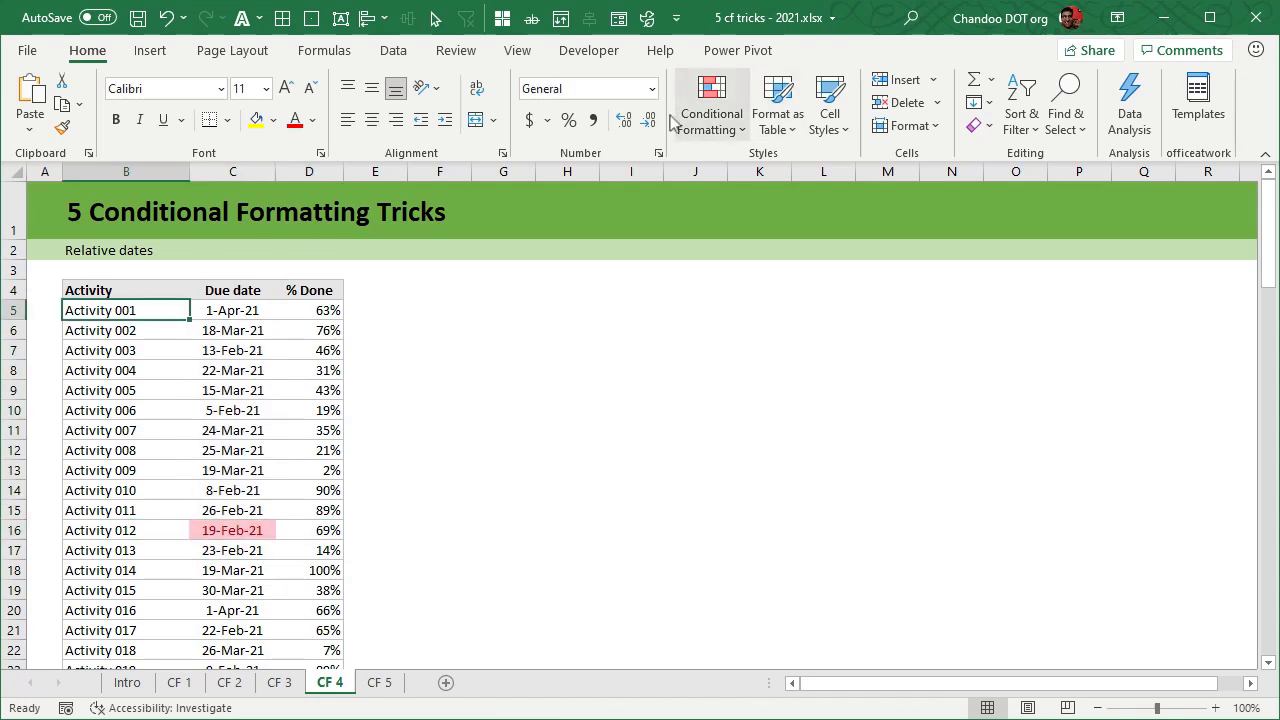
{"action": "left_click", "coordinate": [708, 112]}
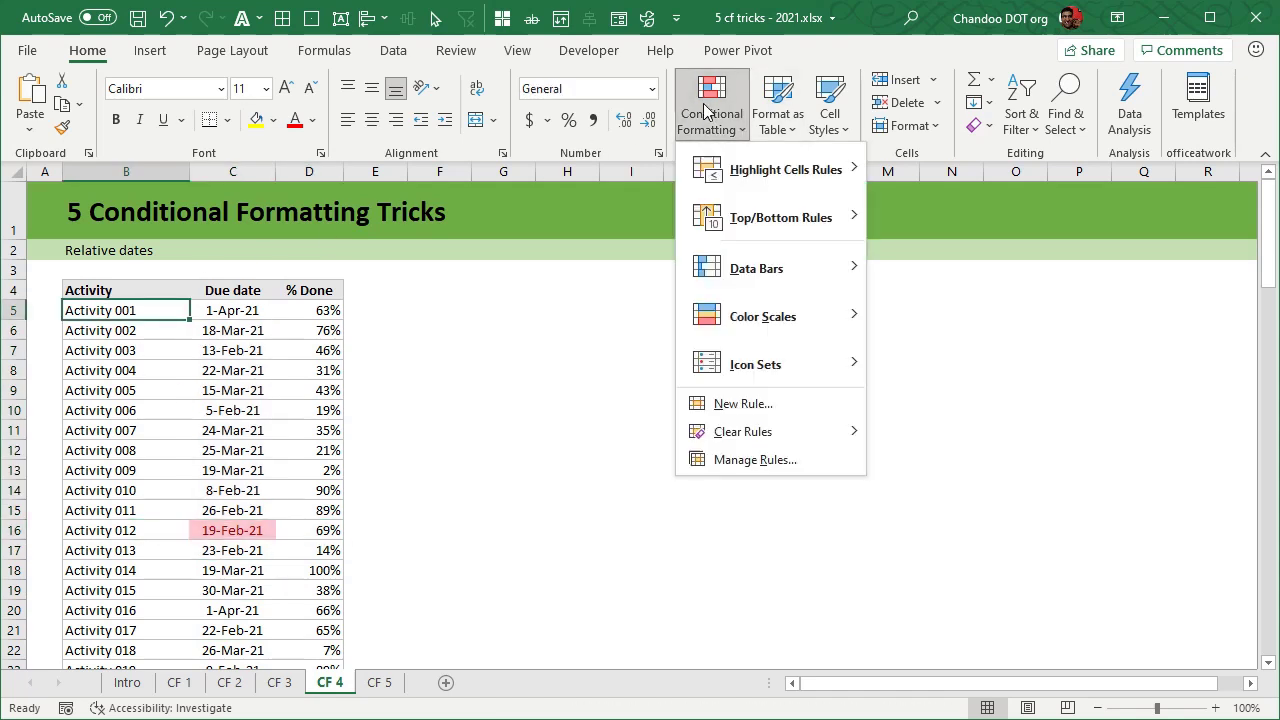
{"action": "left_click", "coordinate": [793, 402]}
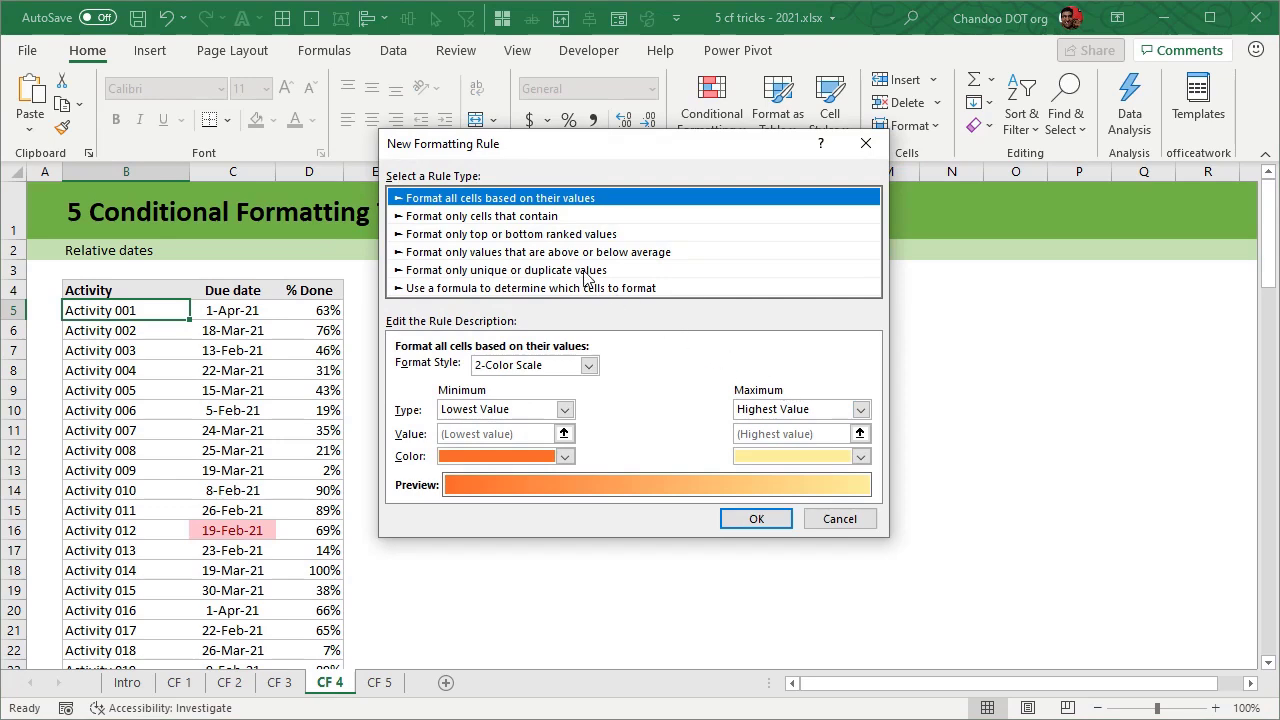
{"action": "left_click", "coordinate": [836, 518]}
Copy the entire activity table, including its headers, and paste the duplicate starting at G4.
{"action": "left_click", "coordinate": [108, 288]}
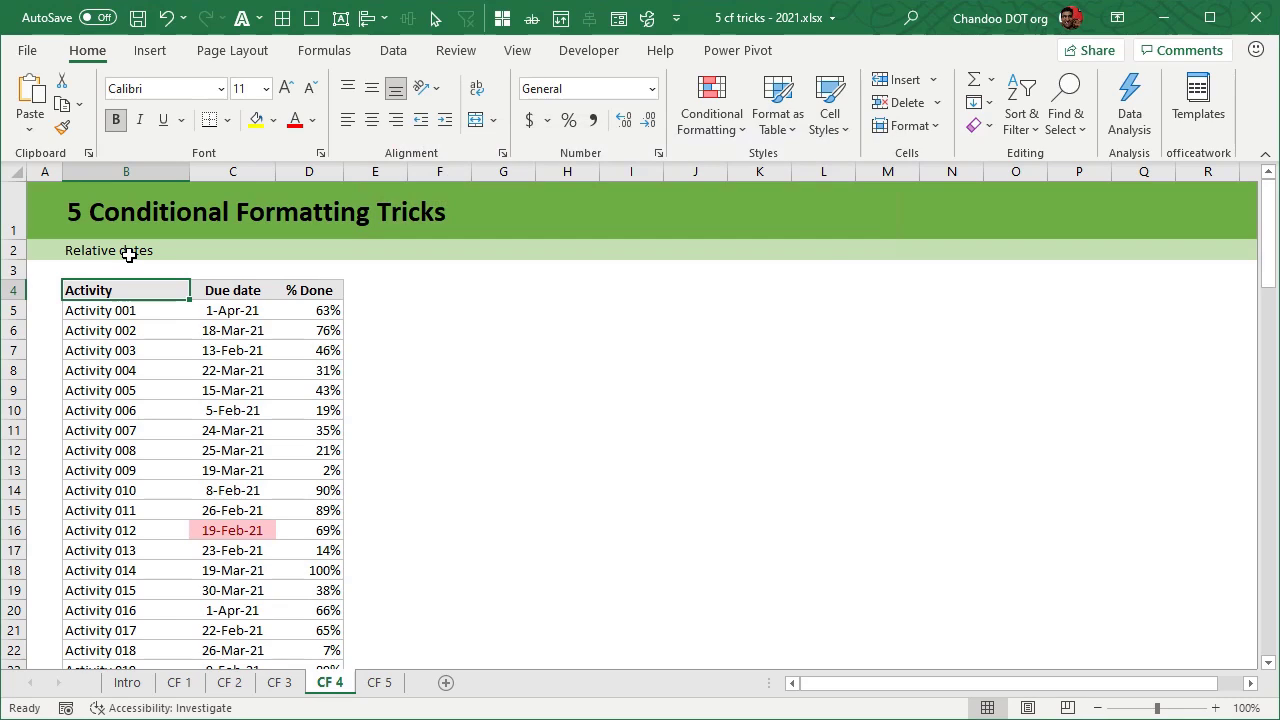
{"action": "key", "text": "ctrl+a"}
{"action": "key", "text": "ctrl+c"}
{"action": "scroll", "coordinate": [133, 260], "scroll_direction": "up", "scroll_amount": 20}
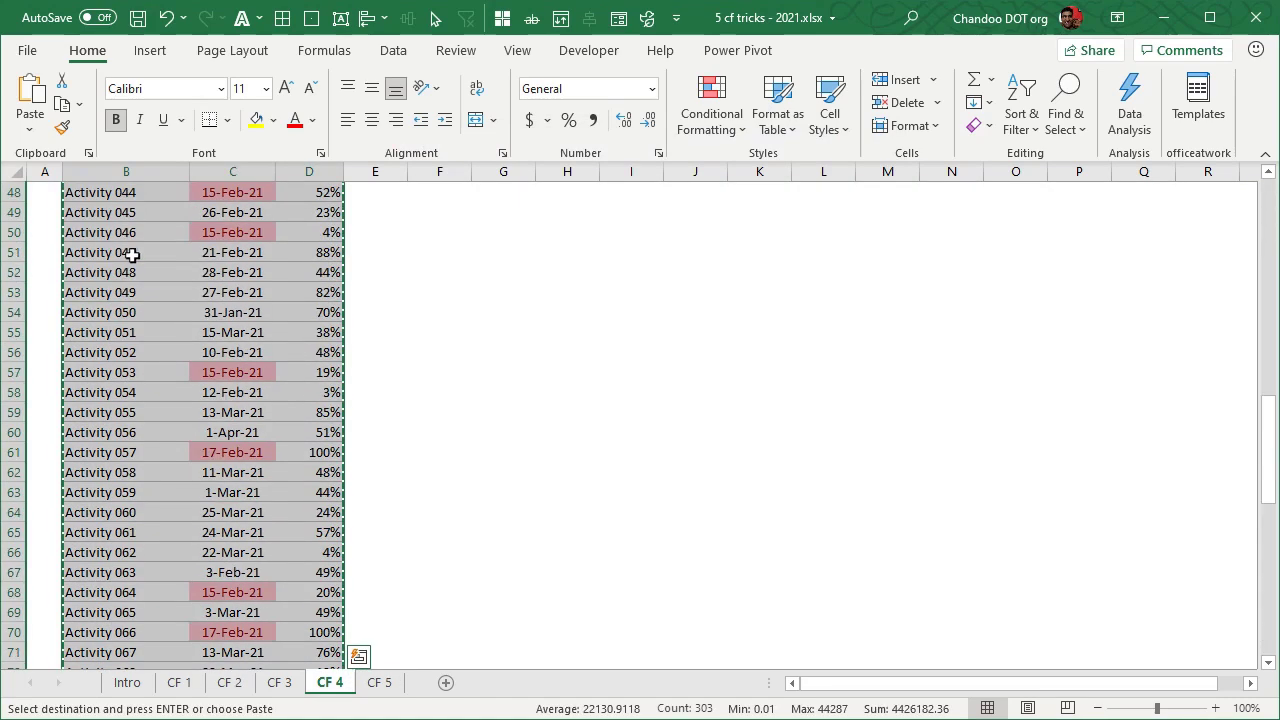
{"action": "left_click", "coordinate": [488, 290]}
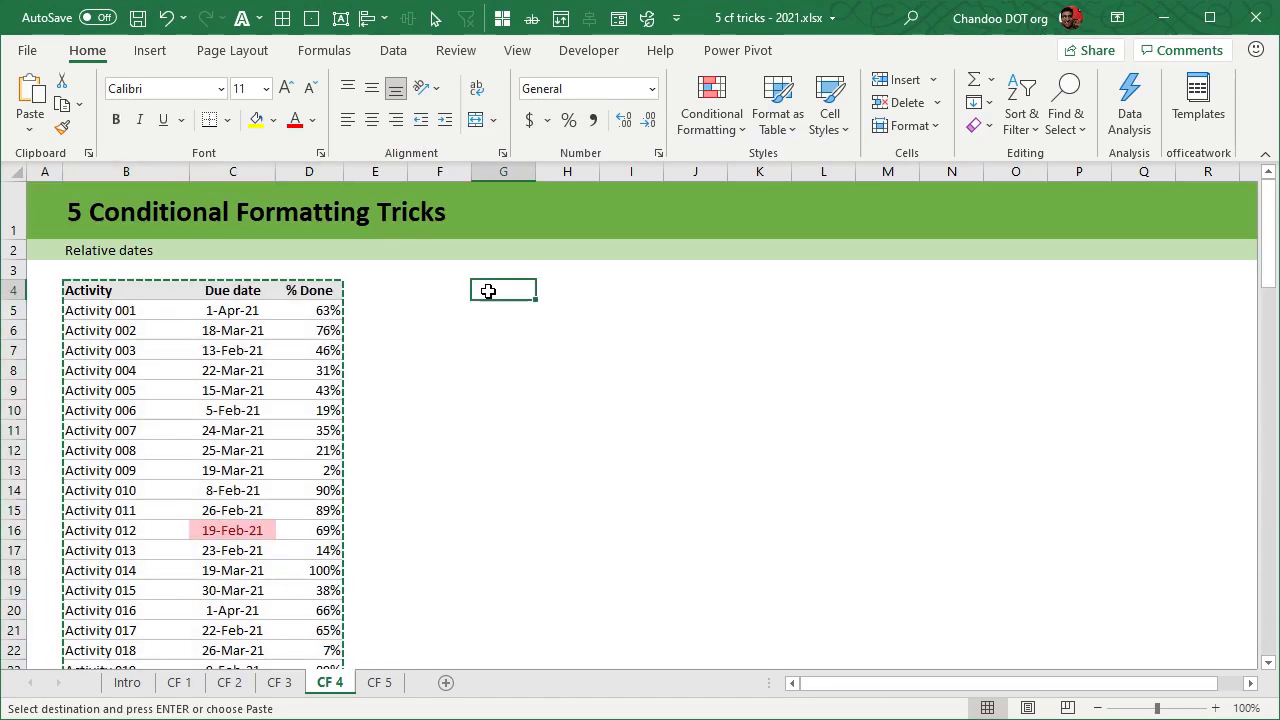
{"action": "key", "text": "ctrl+v"}
Autofit columns G through I to the pasted table, then widen the Activity column G further.
{"action": "left_click_drag", "start_coordinate": [510, 172], "coordinate": [643, 163]}
{"action": "double_click", "coordinate": [599, 171]}
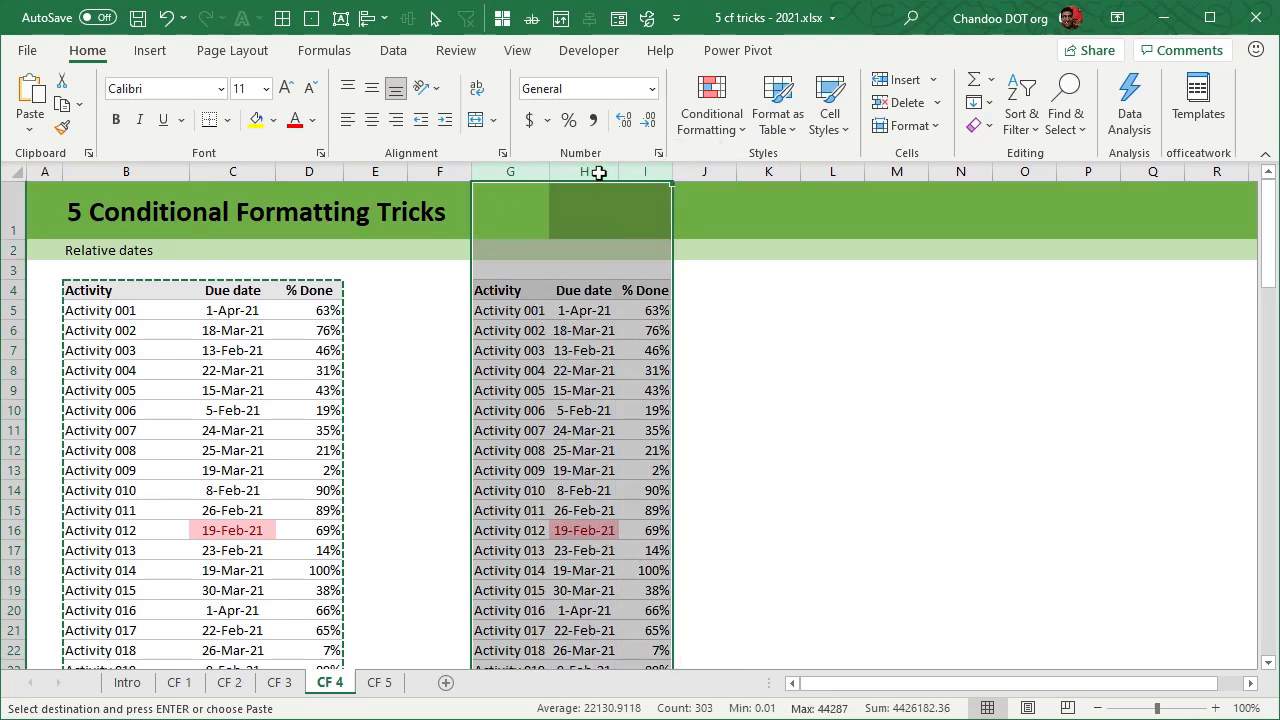
{"action": "left_click", "coordinate": [540, 171]}
{"action": "left_click_drag", "start_coordinate": [549, 171], "coordinate": [585, 172]}
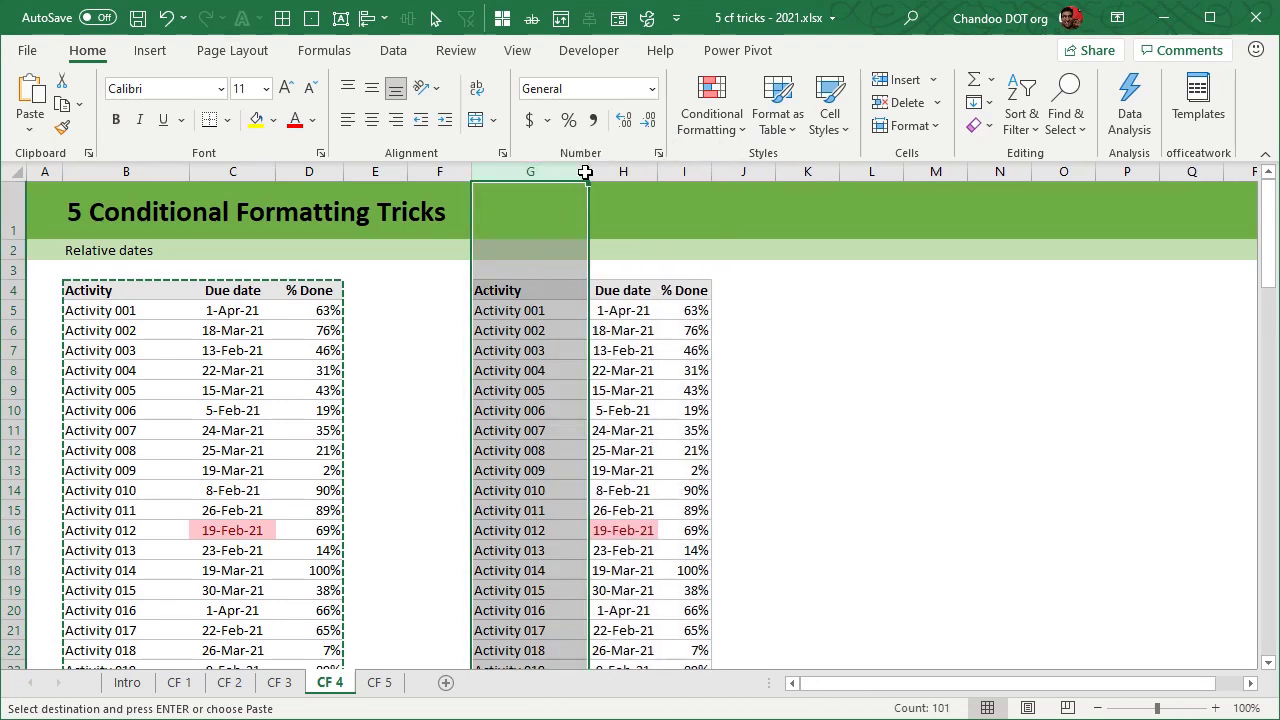
Clear the conditional formatting rules from the duplicate table's data range G5:I104.
{"action": "left_click", "coordinate": [530, 324]}
{"action": "key", "text": "ctrl+shift+Down"}
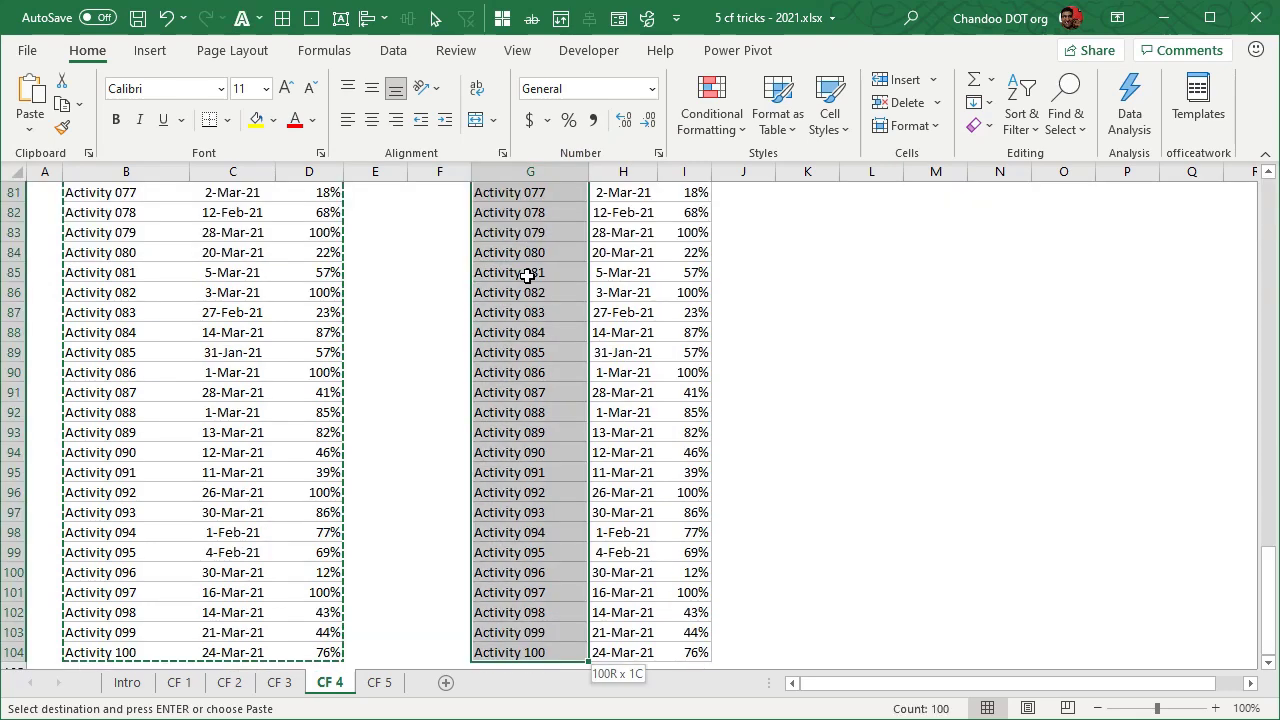
{"action": "key", "text": "ctrl+shift+Right"}
{"action": "left_click", "coordinate": [716, 134]}
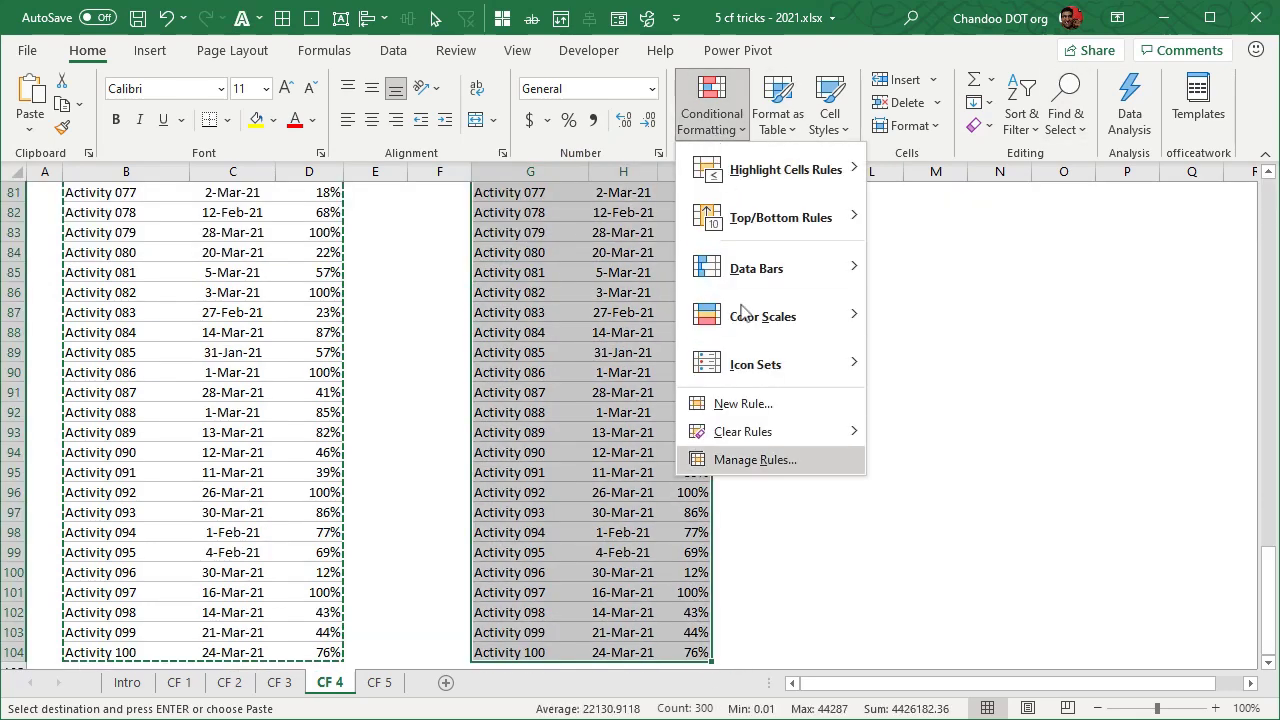
{"action": "mouse_move", "coordinate": [766, 441]}
{"action": "left_click", "coordinate": [975, 435]}
Start a formula-based conditional formatting rule for the duplicate table's data G5:I104 with the condition =$H5>today().
{"action": "scroll", "coordinate": [776, 456], "scroll_direction": "up", "scroll_amount": 20}
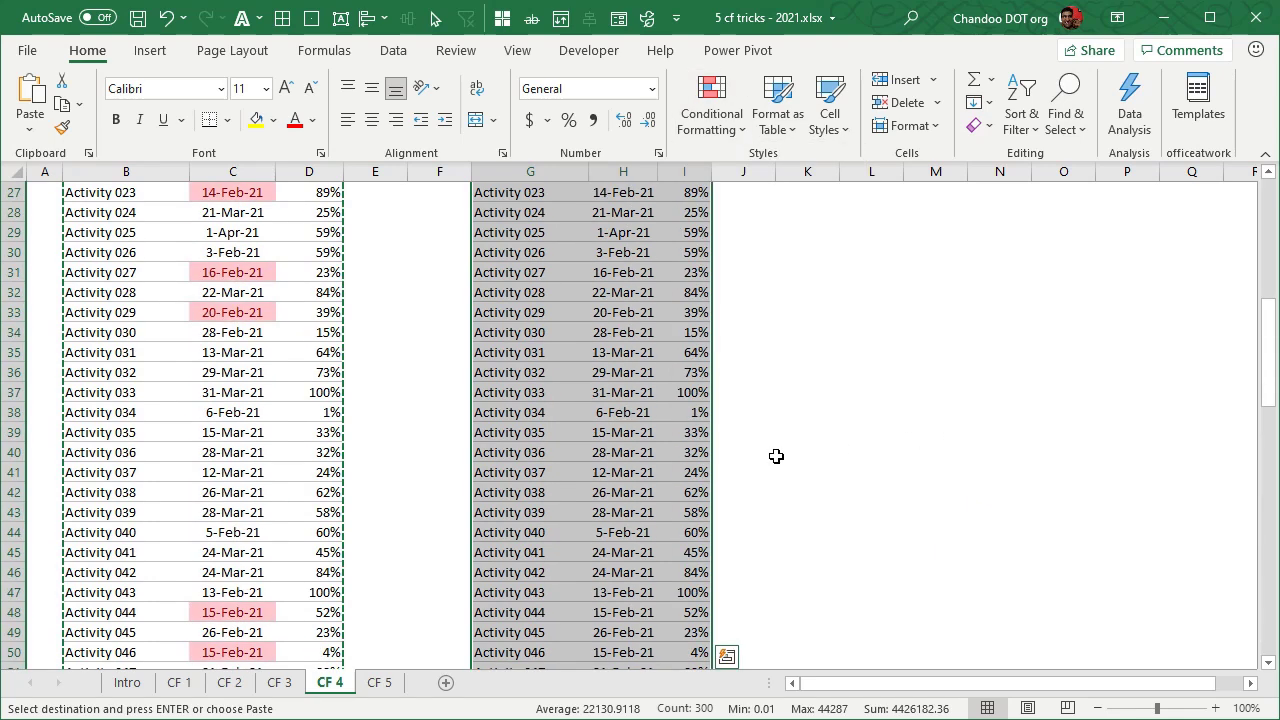
{"action": "left_click", "coordinate": [716, 120]}
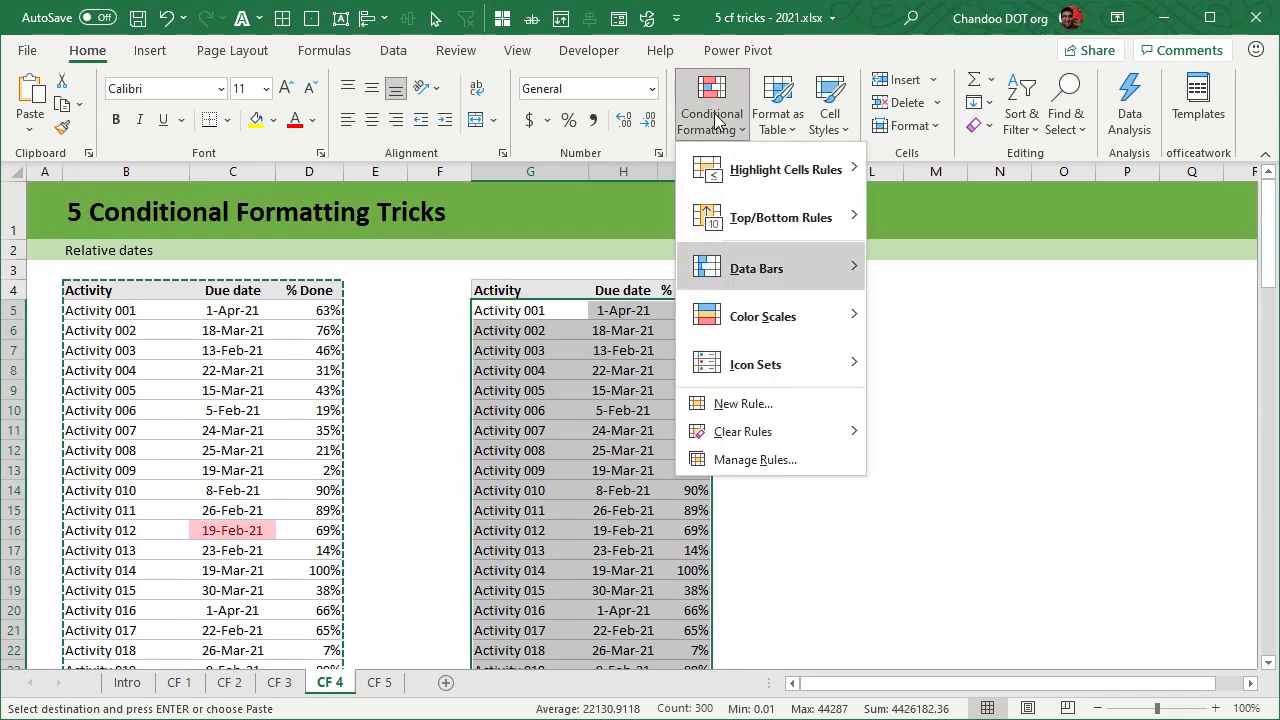
{"action": "left_click", "coordinate": [755, 406]}
{"action": "left_click", "coordinate": [460, 290]}
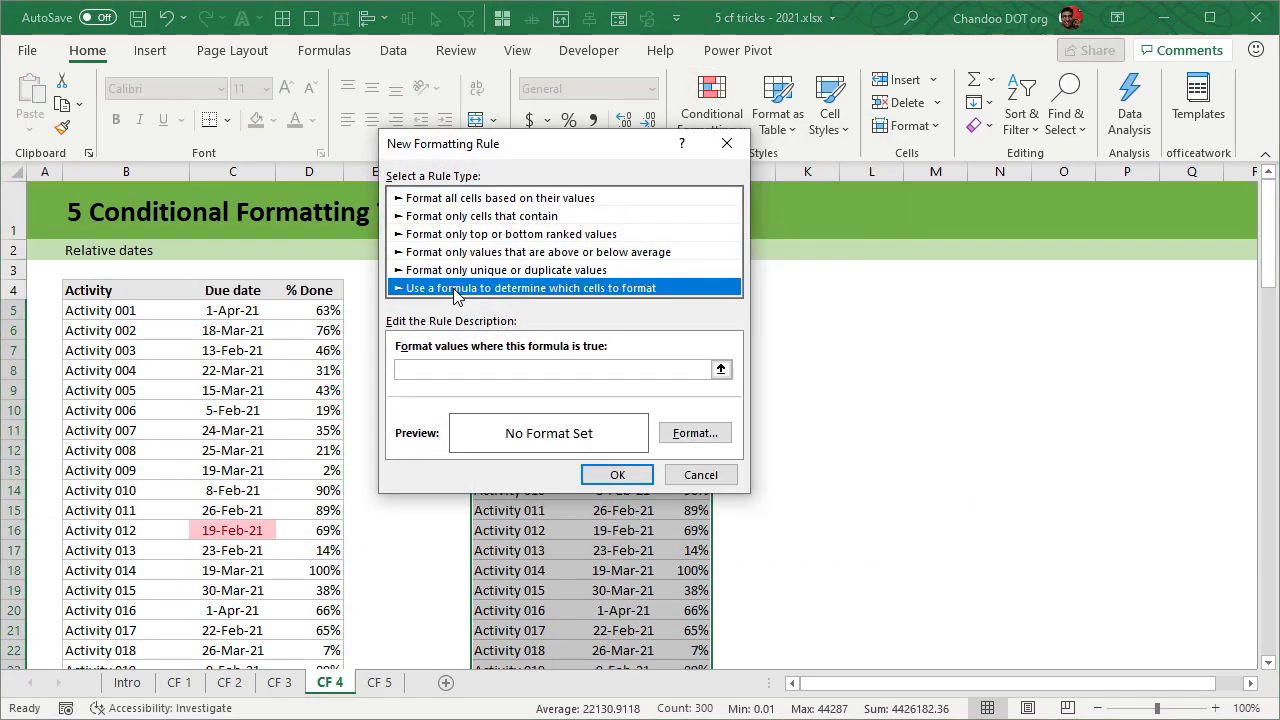
{"action": "left_click", "coordinate": [433, 370]}
{"action": "left_click_drag", "start_coordinate": [485, 146], "coordinate": [895, 155]}
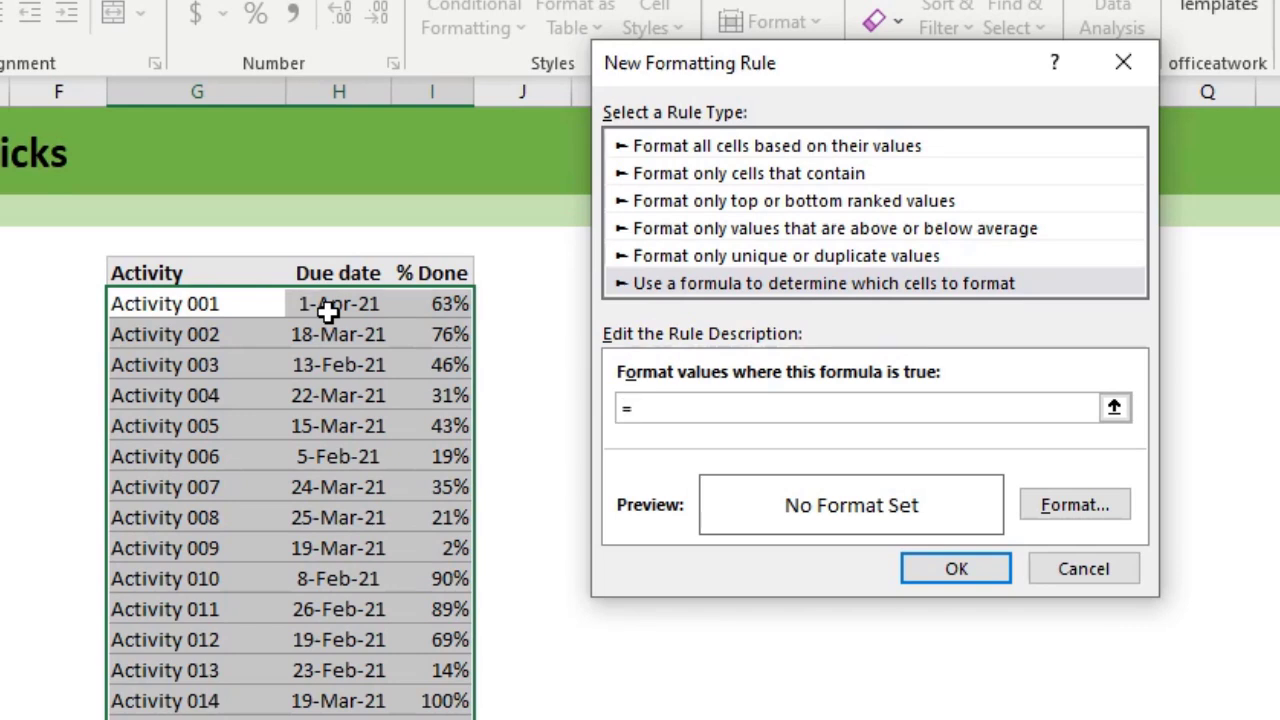
{"action": "left_click", "coordinate": [328, 311]}
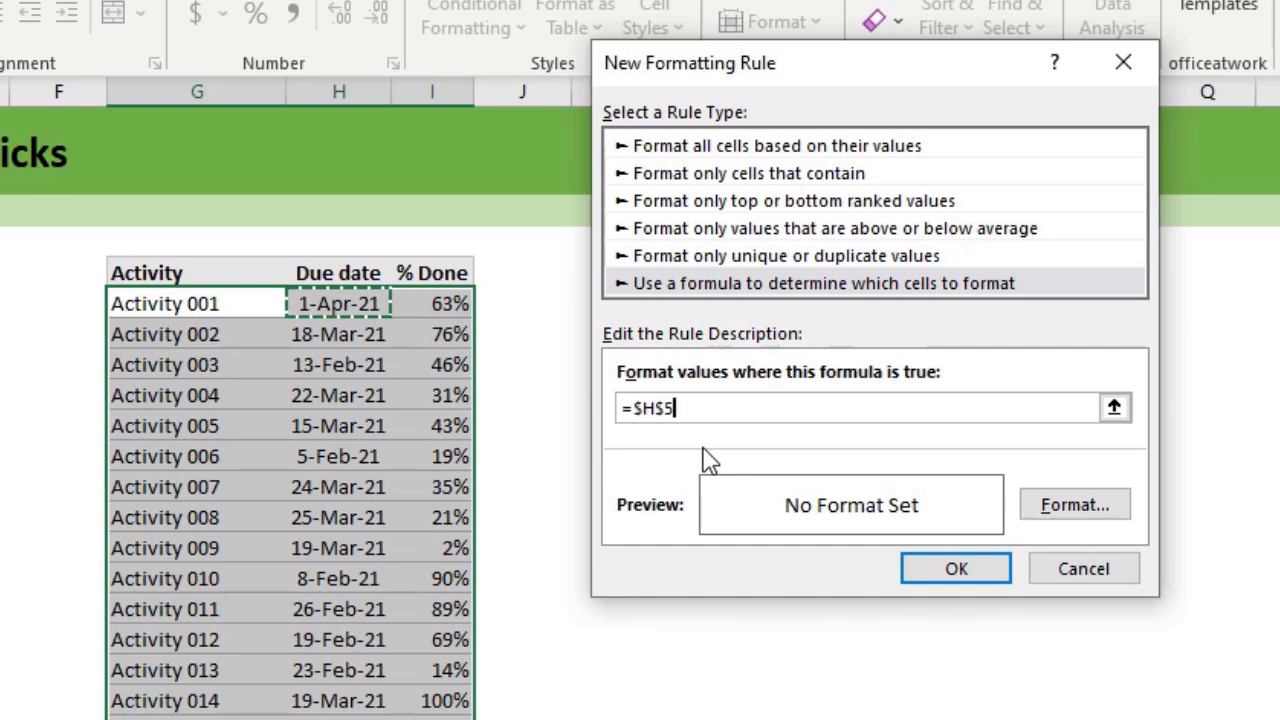
{"action": "key", "text": "F4"}
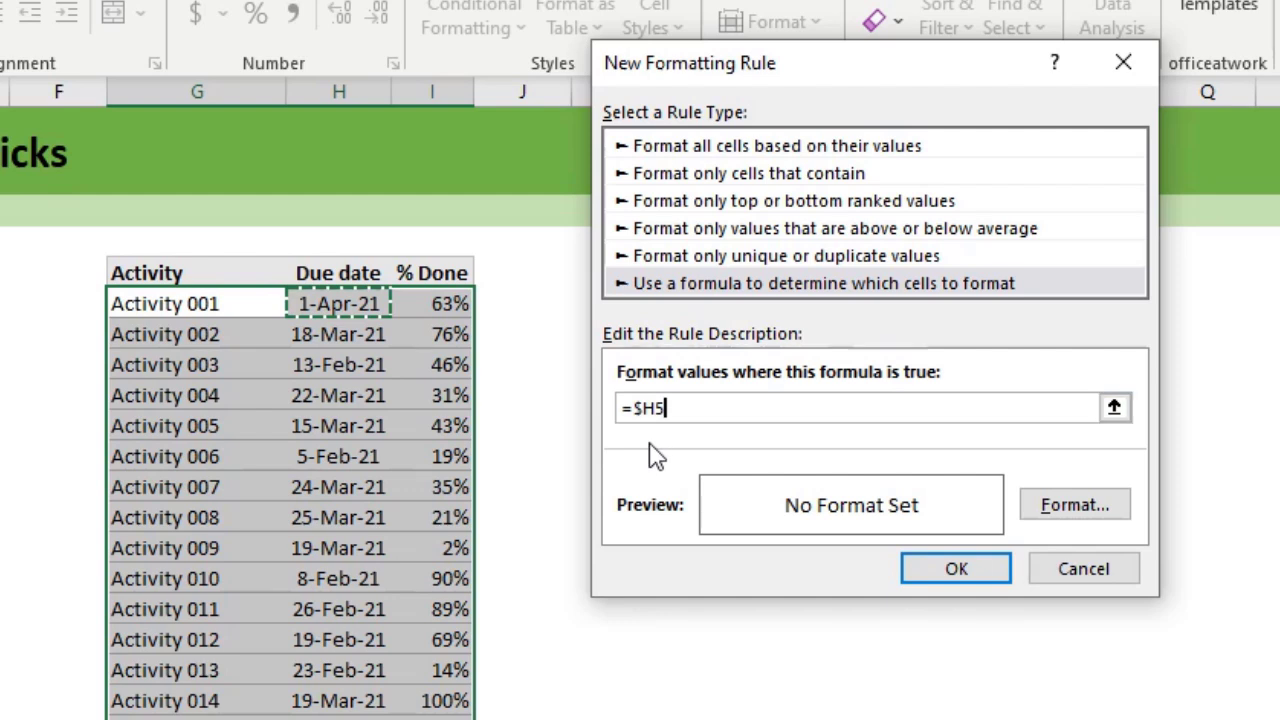
{"action": "key", "text": "Tab"}
{"action": "key", "text": "shift+Tab"}
{"action": "type", "text": ">today("}
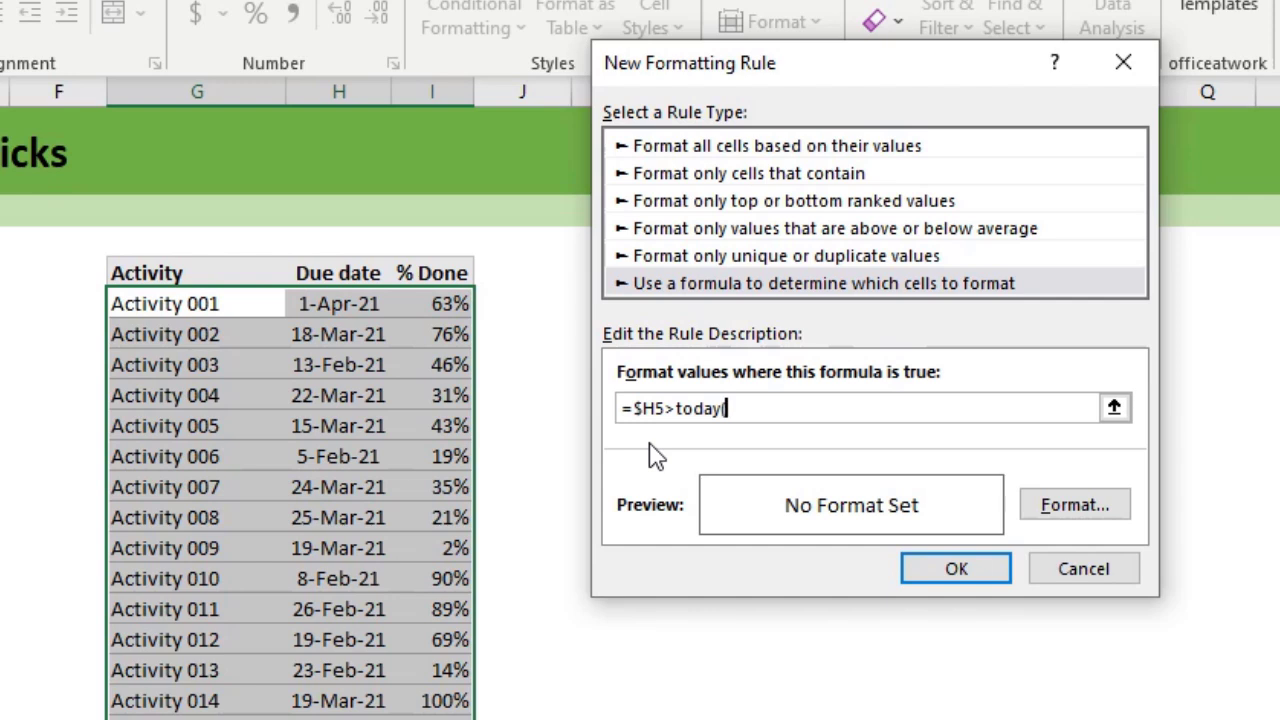
{"action": "type", "text": ")"}
Extend the rule's formula to =and($H5>today(), $h5<=today()+7) so it covers due dates within the coming seven days.
{"action": "left_click", "coordinate": [631, 408]}
{"action": "type", "text": "and("}
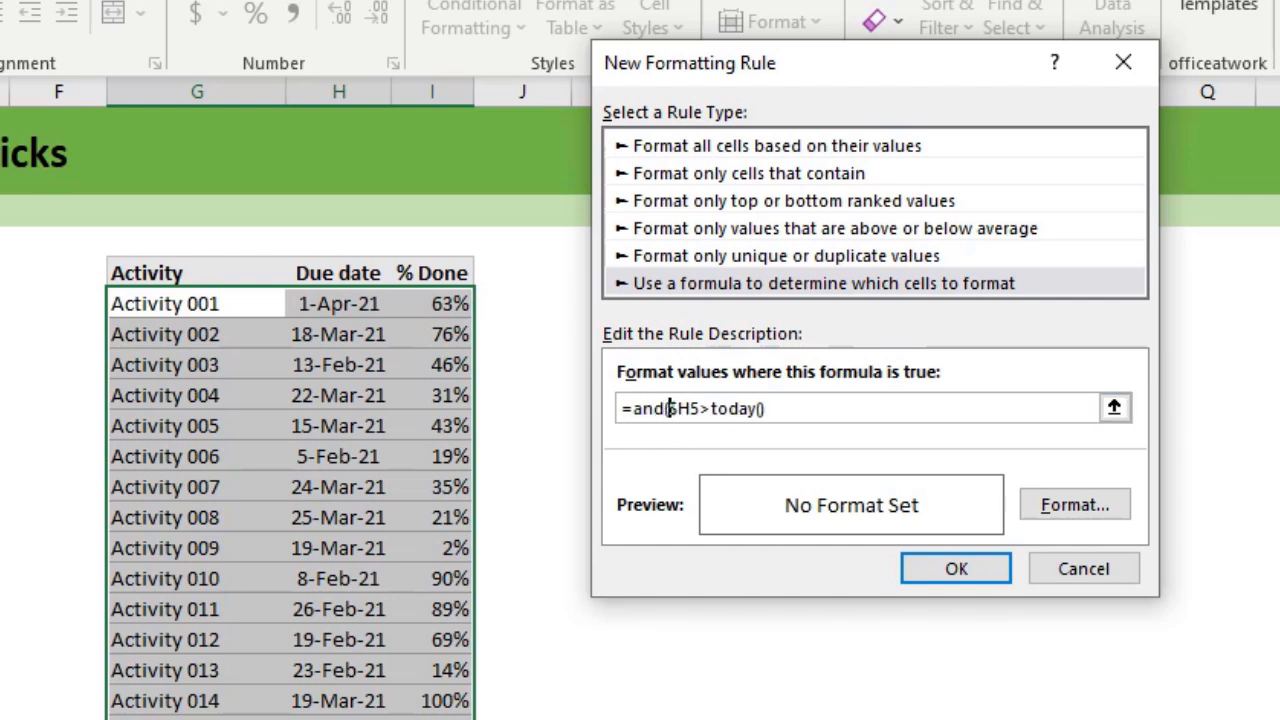
{"action": "left_click", "coordinate": [837, 404]}
{"action": "type", "text": "<"}
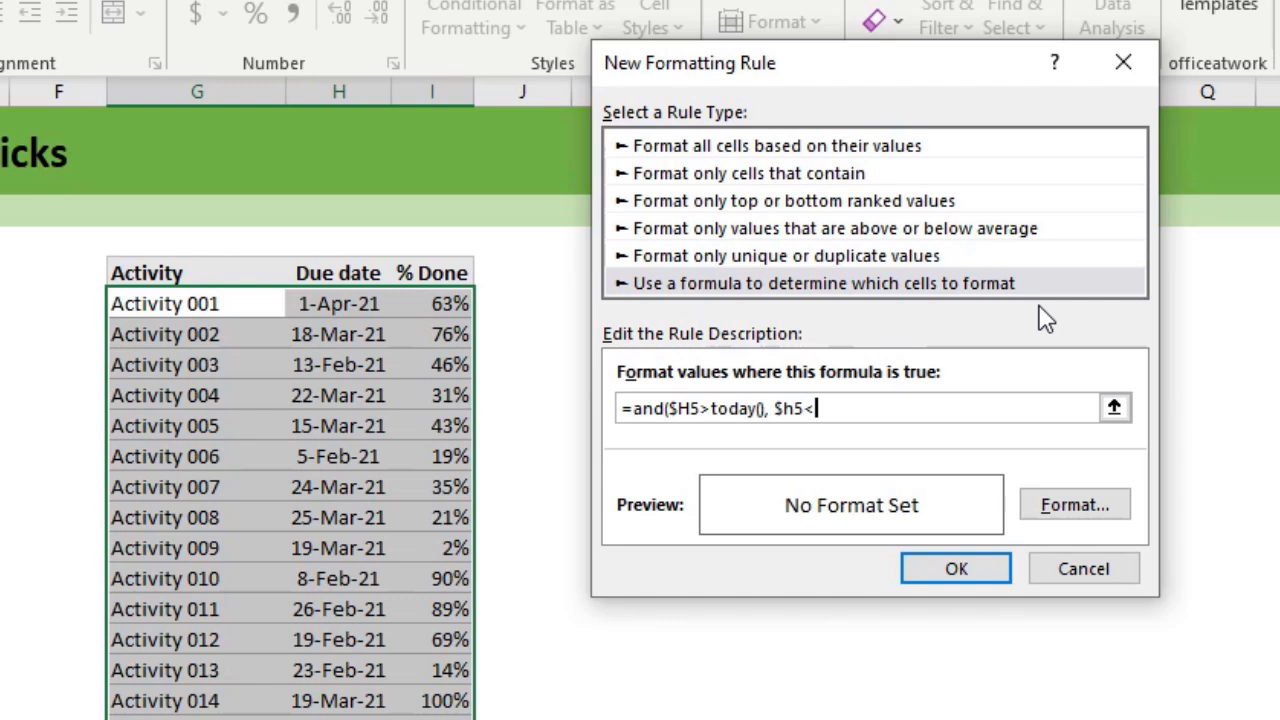
{"action": "type", "text": "today()+7)"}
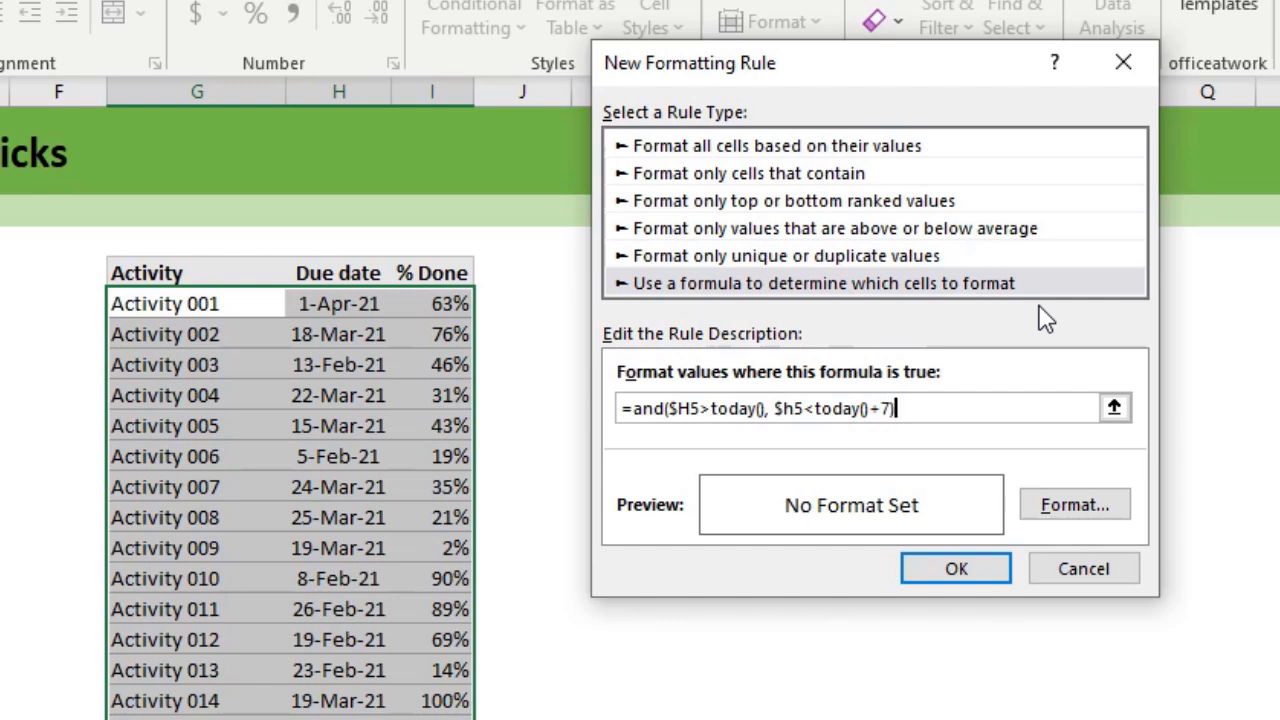
{"action": "left_click", "coordinate": [815, 410]}
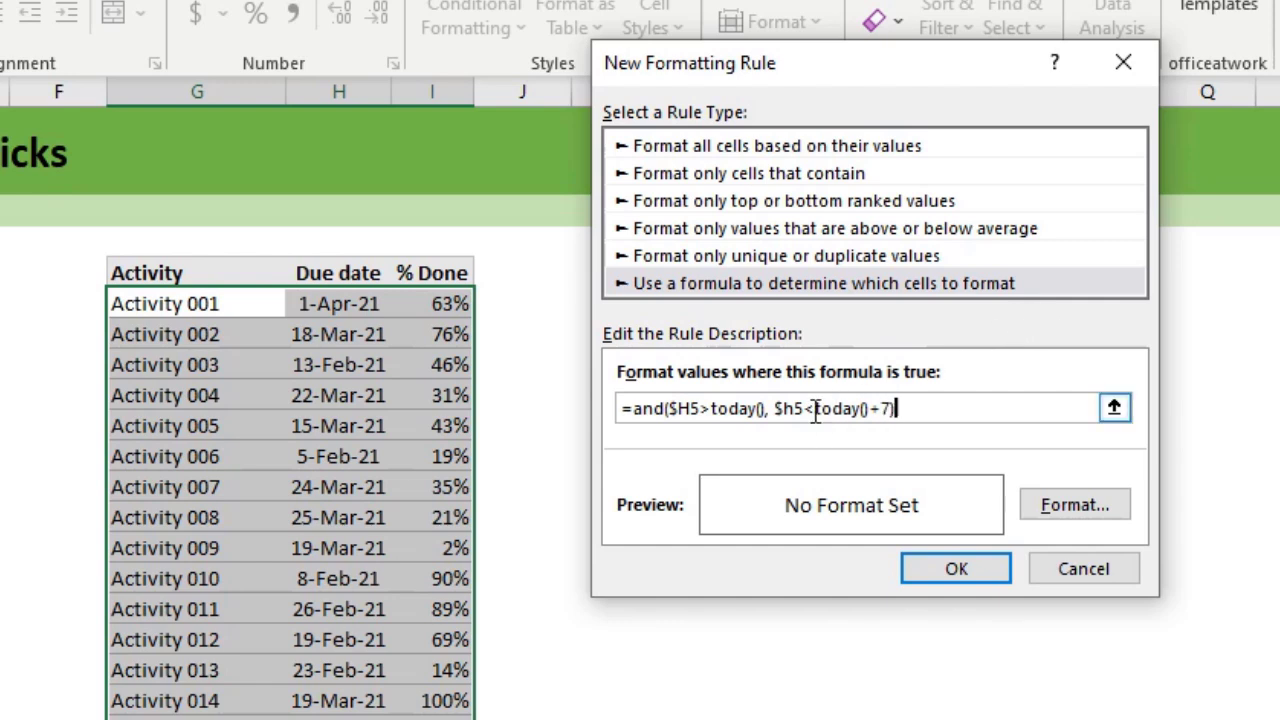
{"action": "type", "text": "="}
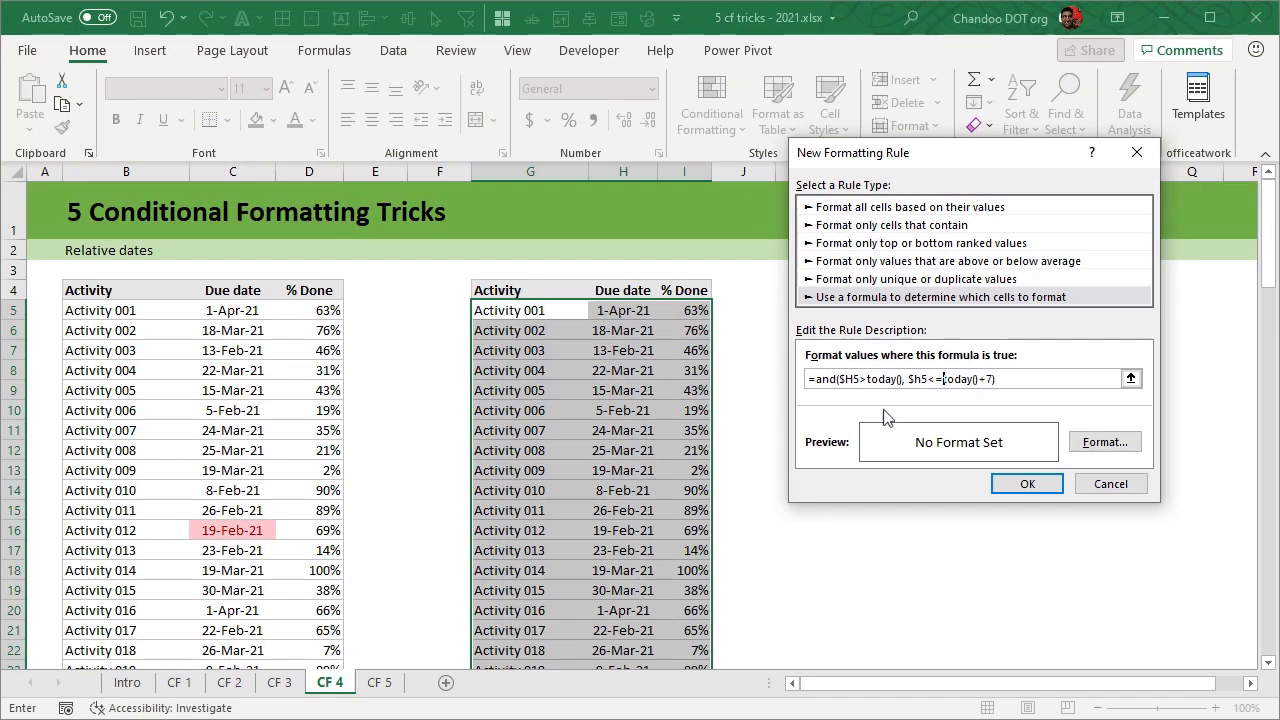
Give the rule a light orange fill and apply it to the duplicate table.
{"action": "left_click", "coordinate": [1105, 442]}
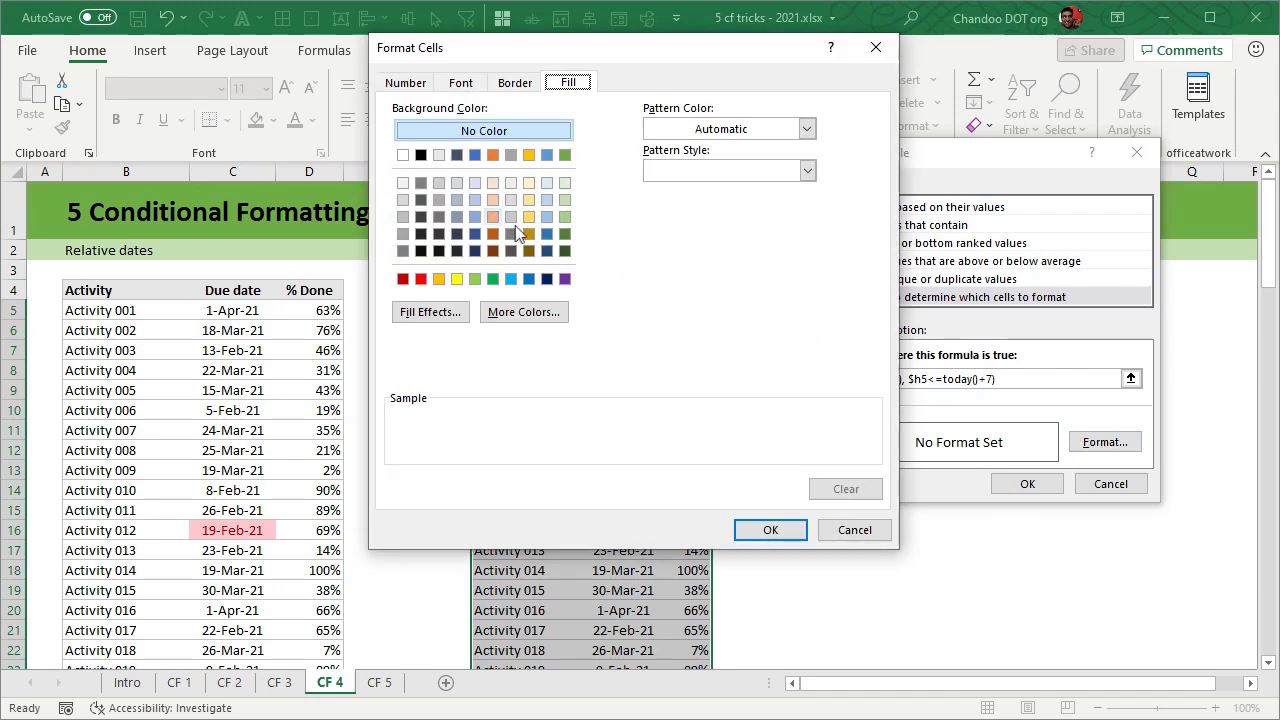
{"action": "left_click", "coordinate": [493, 217]}
{"action": "left_click", "coordinate": [770, 530]}
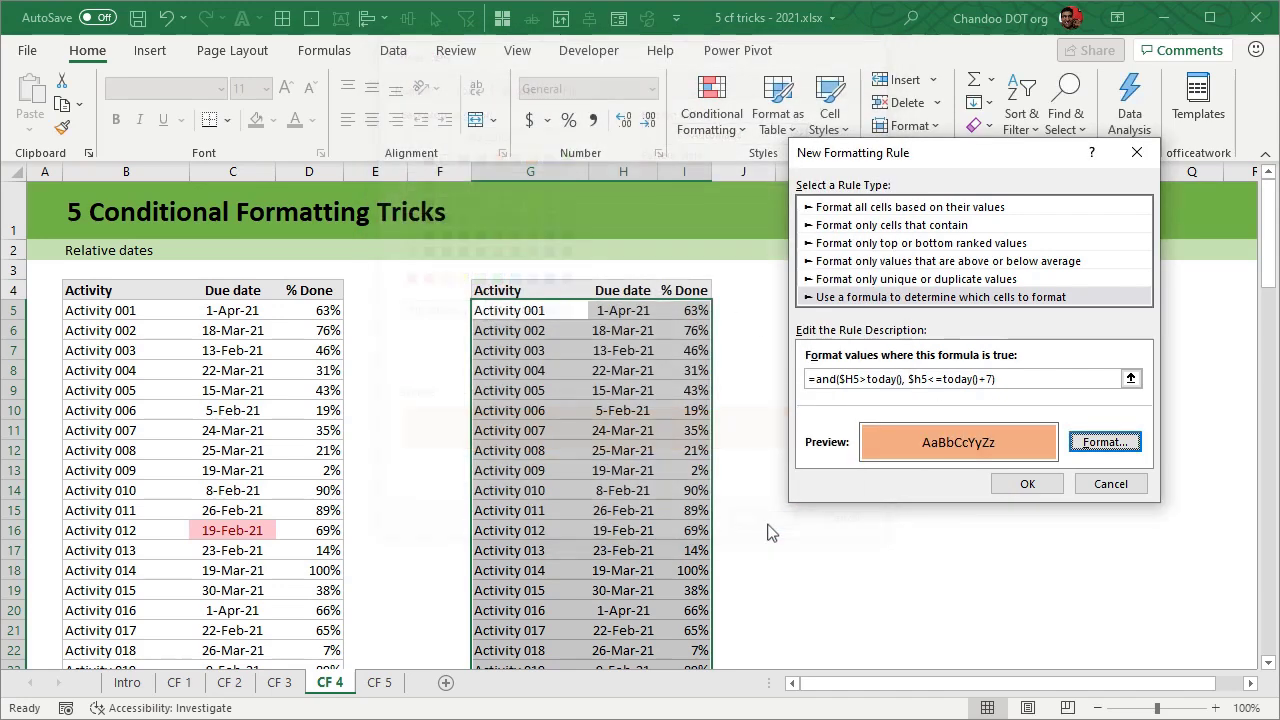
{"action": "left_click", "coordinate": [1020, 484]}
{"action": "scroll", "coordinate": [1013, 482], "scroll_direction": "down", "scroll_amount": 2}
{"action": "scroll", "coordinate": [1011, 480], "scroll_direction": "up", "scroll_amount": 2}
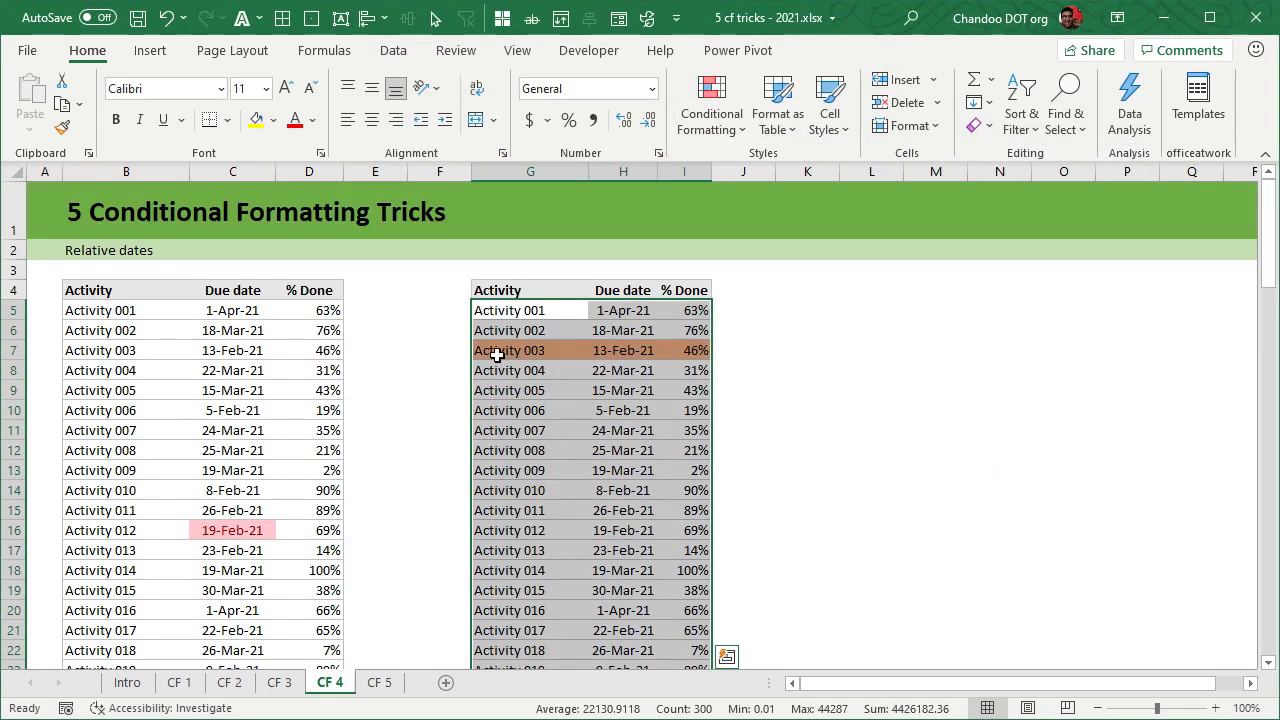
Compare the Activity 003 row in the duplicate with the Activity 003 and Activity 012 due dates in the original table.
{"action": "left_click_drag", "start_coordinate": [500, 354], "coordinate": [660, 352]}
{"action": "left_click", "coordinate": [622, 352]}
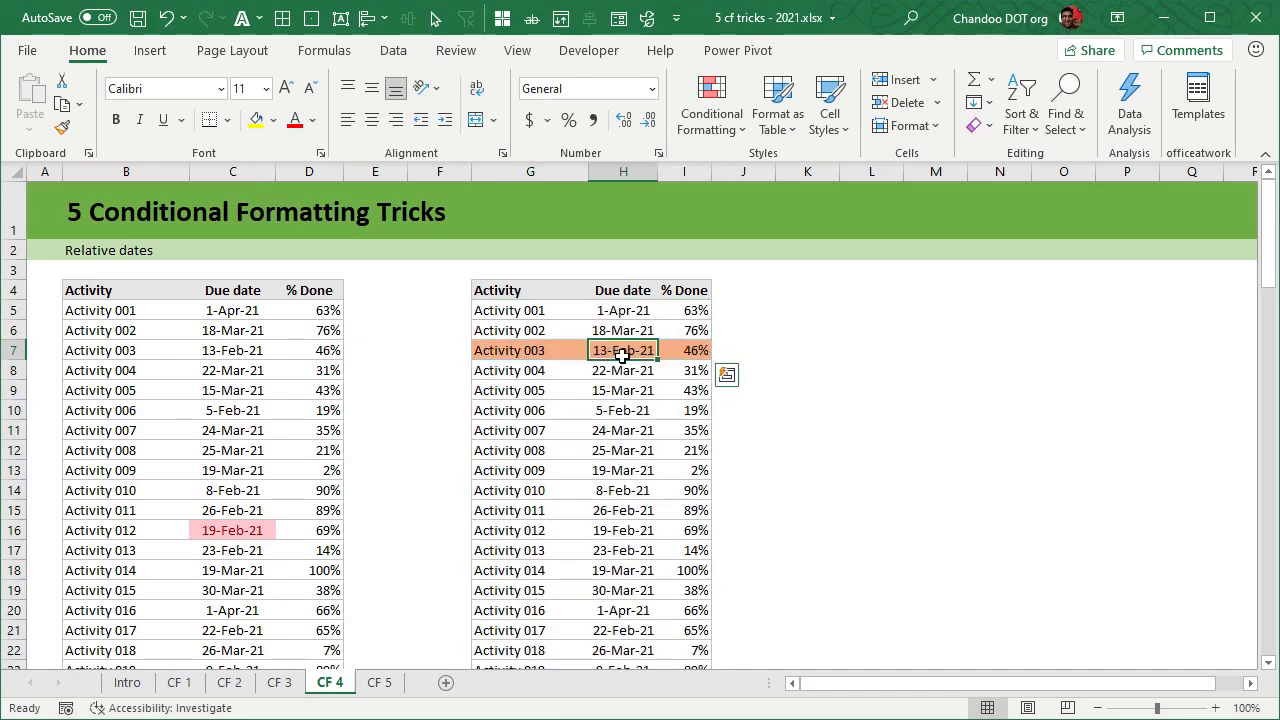
{"action": "left_click", "coordinate": [221, 357]}
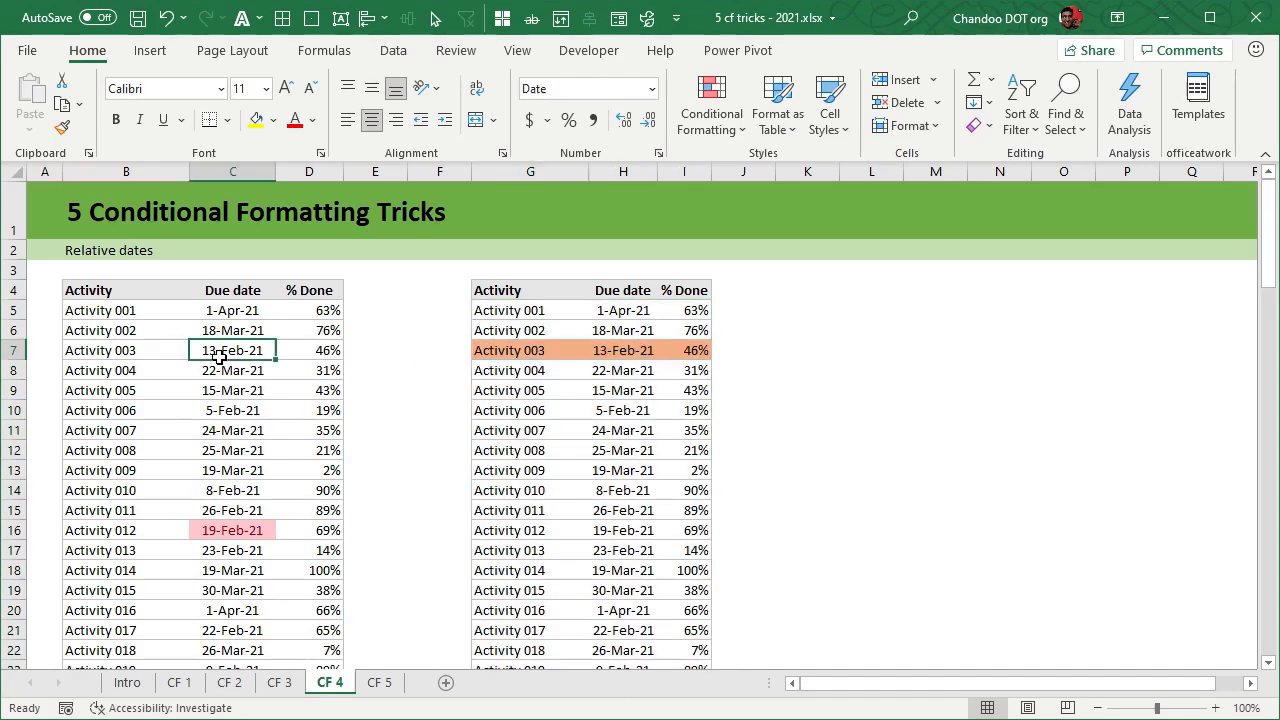
{"action": "left_click", "coordinate": [248, 516]}
{"action": "left_click", "coordinate": [248, 530]}
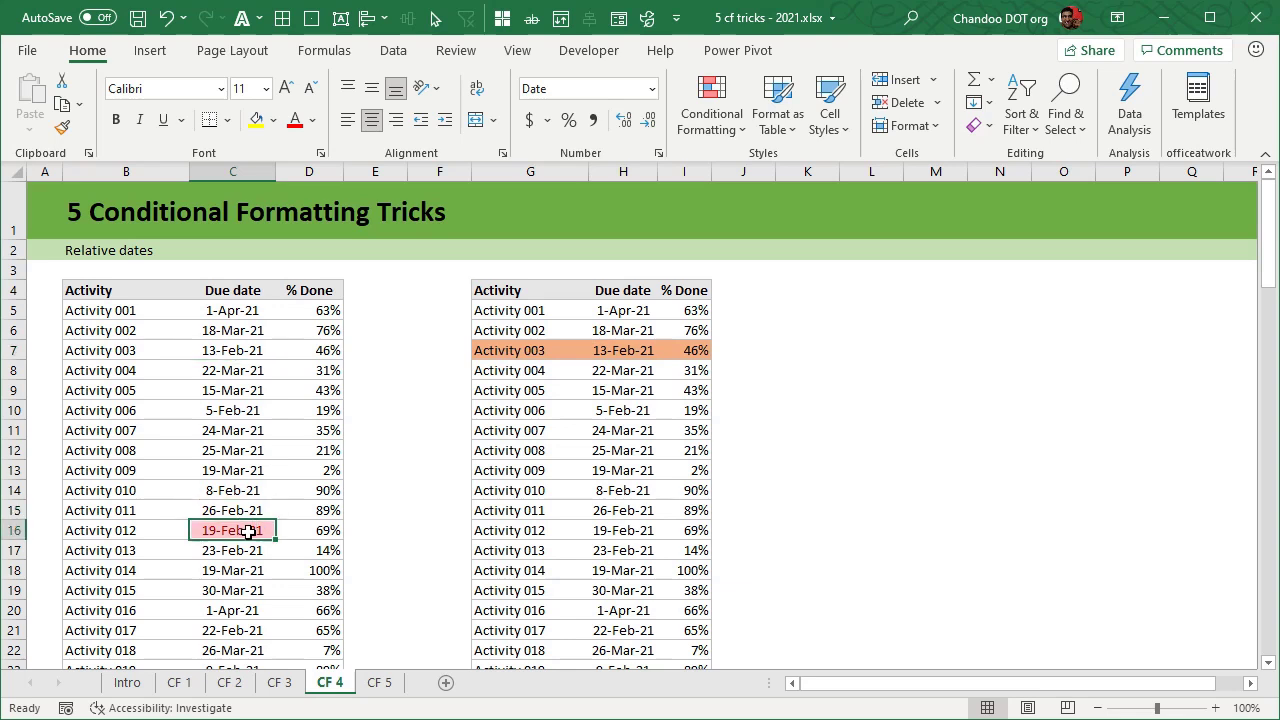
Review the periods offered by the A Date Occurring rule, cancel it, and return to Activity 003's due date in the duplicate.
{"action": "left_click", "coordinate": [740, 122]}
{"action": "mouse_move", "coordinate": [790, 178]}
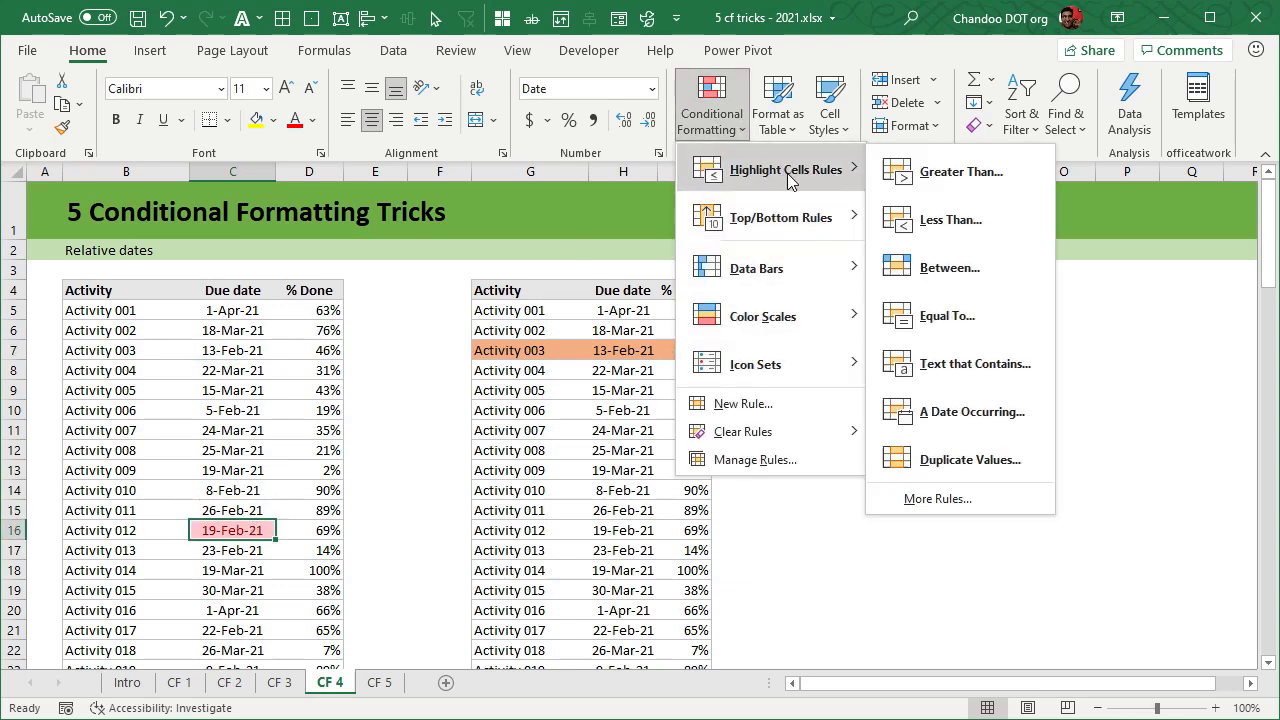
{"action": "left_click", "coordinate": [965, 413]}
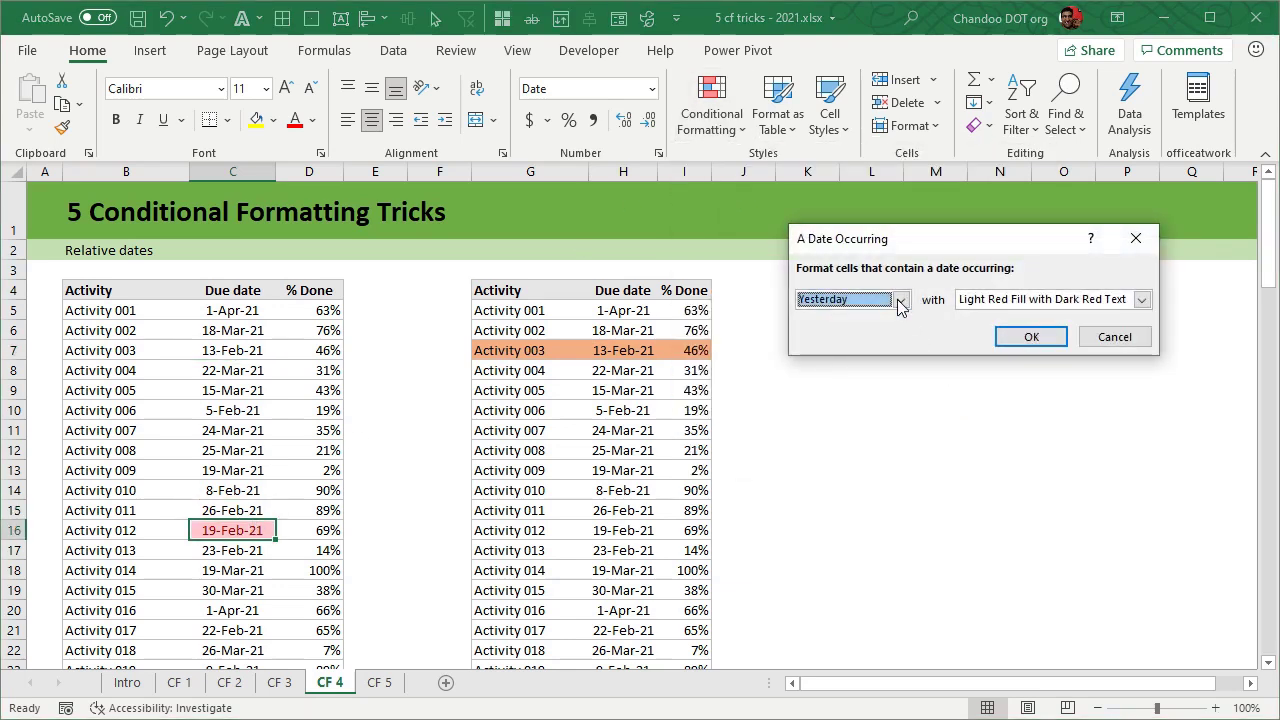
{"action": "left_click", "coordinate": [899, 302]}
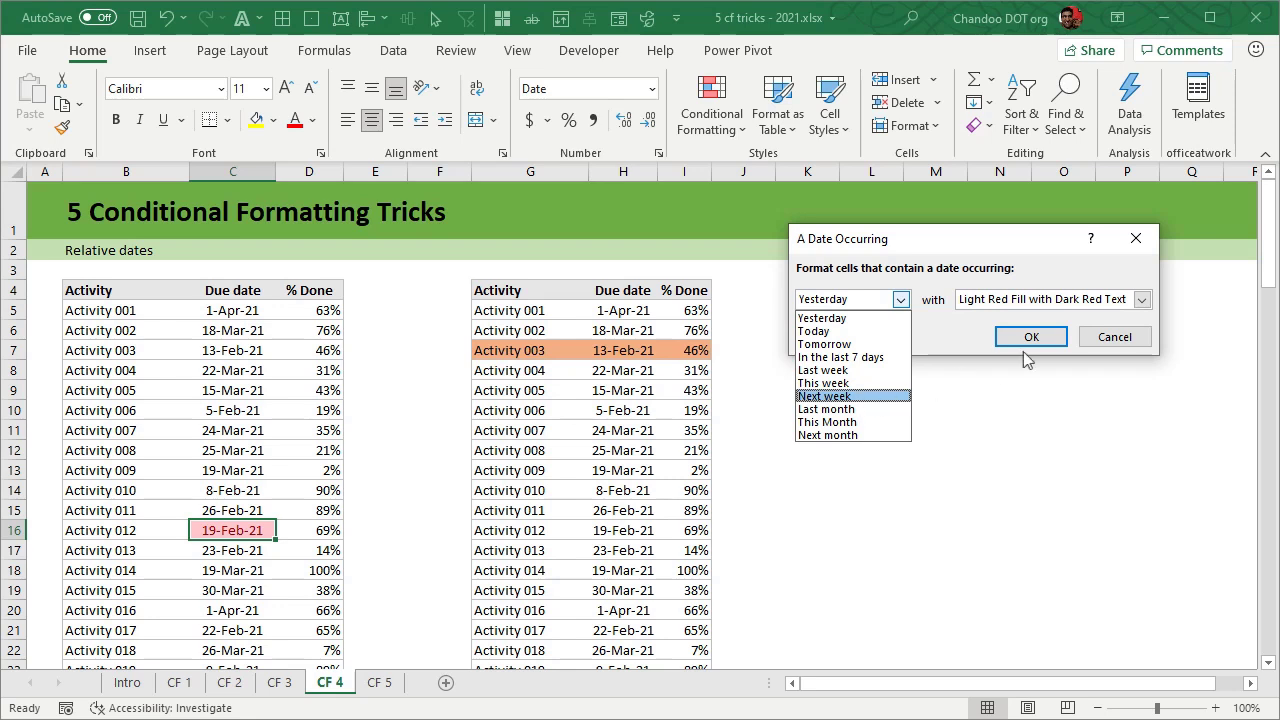
{"action": "left_click", "coordinate": [1126, 337]}
{"action": "left_click", "coordinate": [1126, 337]}
{"action": "left_click", "coordinate": [602, 346]}
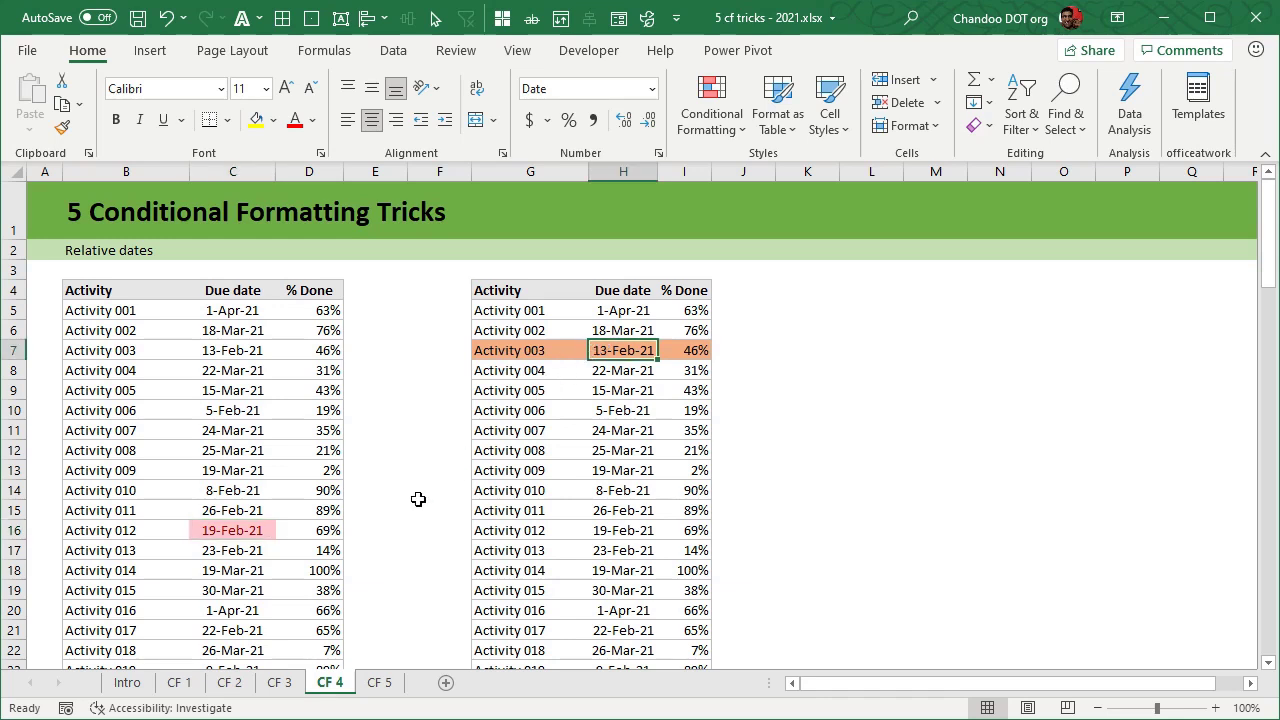
Open the CF 5 sheet and examine the data bars and check icons beside the % Done values, including Activity 014.
{"action": "left_click", "coordinate": [380, 685]}
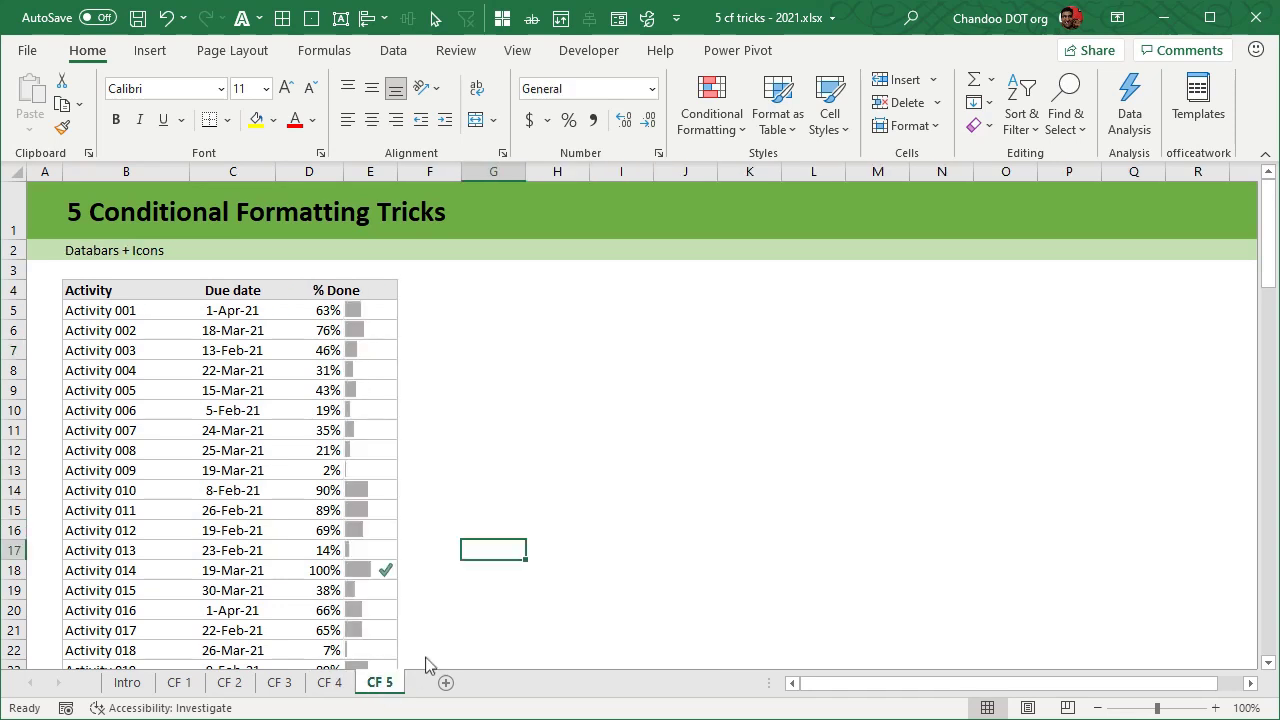
{"action": "scroll", "coordinate": [590, 543], "scroll_direction": "down", "scroll_amount": 1}
{"action": "scroll", "coordinate": [590, 543], "scroll_direction": "up", "scroll_amount": 1}
{"action": "left_click", "coordinate": [320, 310]}
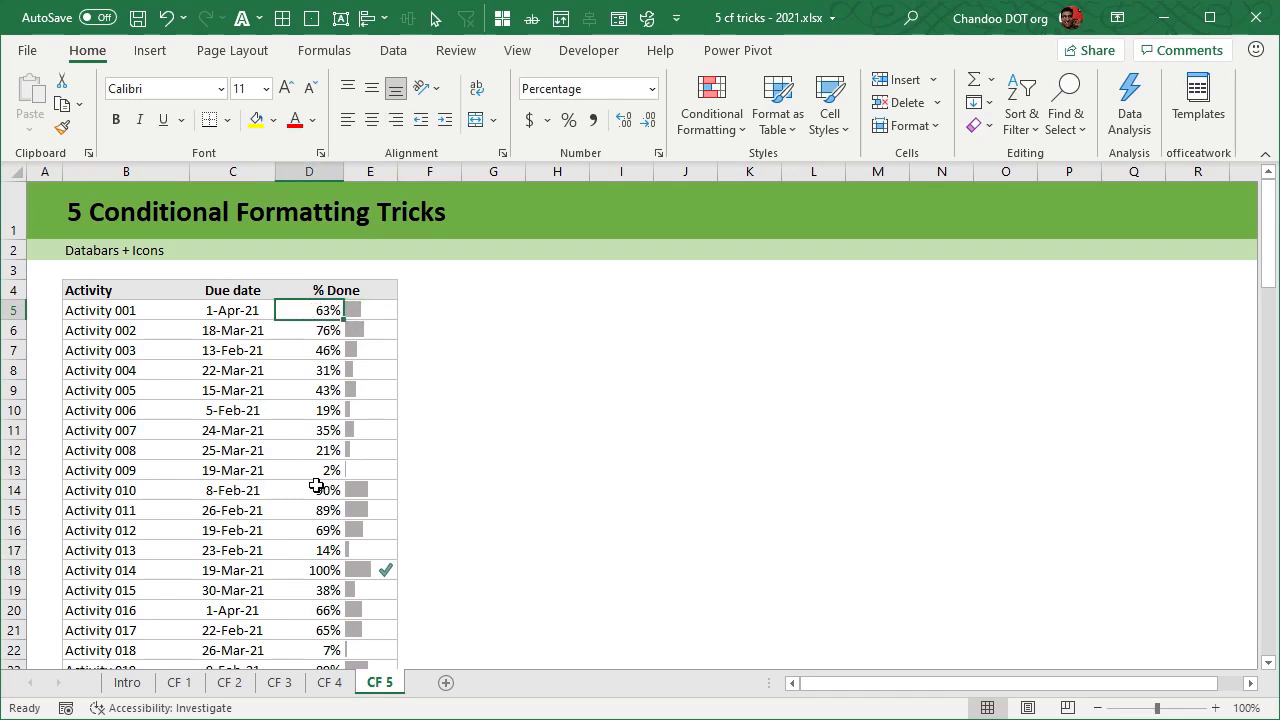
{"action": "left_click", "coordinate": [314, 571]}
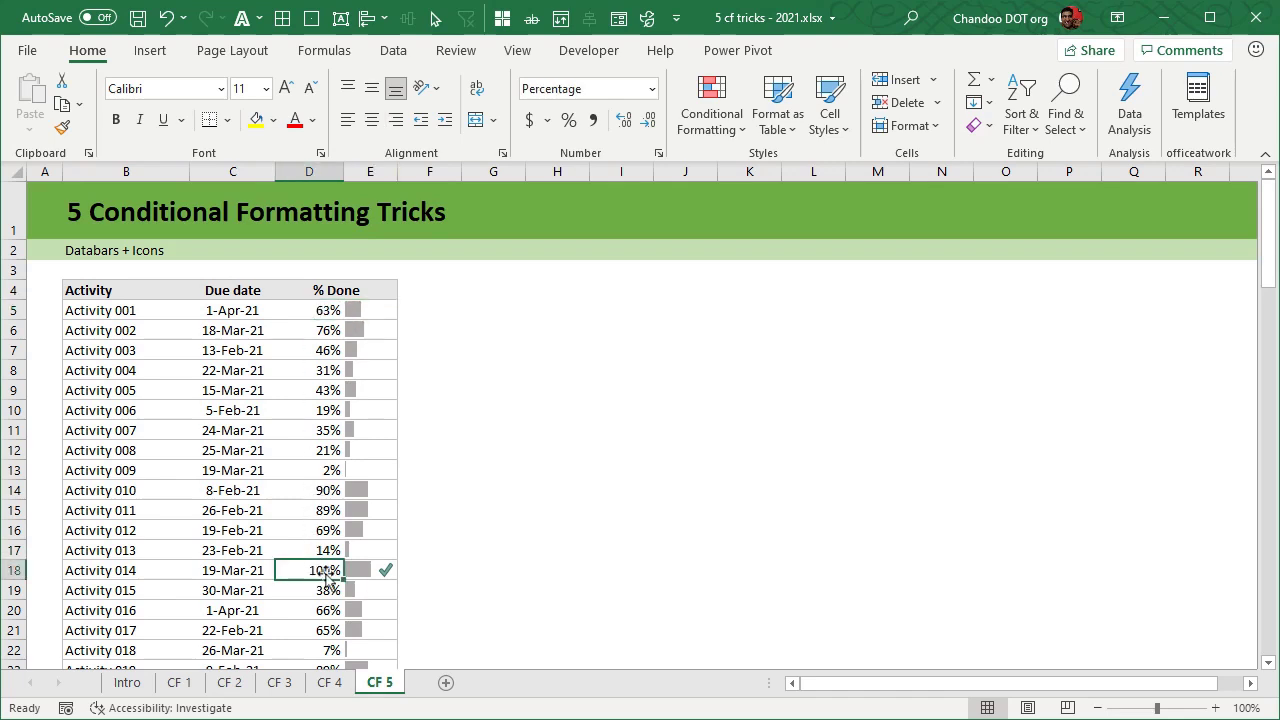
{"action": "left_click", "coordinate": [365, 571]}
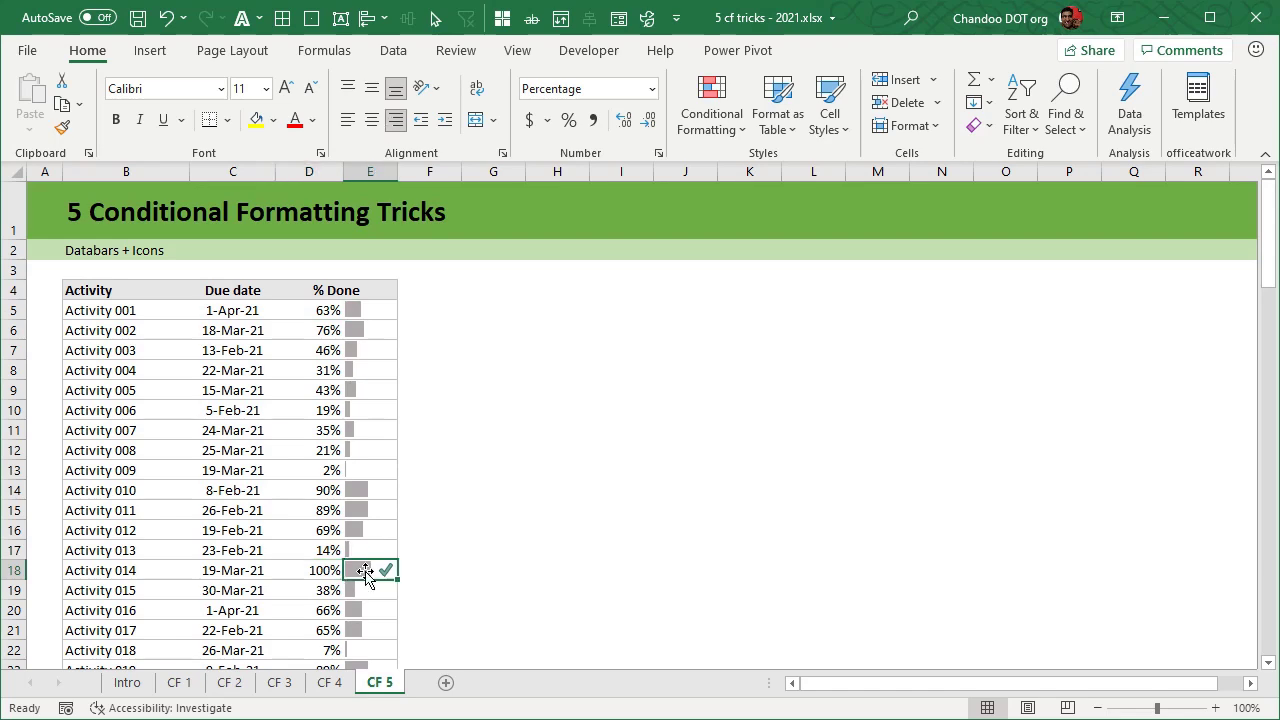
{"action": "scroll", "coordinate": [457, 554], "scroll_direction": "down", "scroll_amount": 6}
{"action": "scroll", "coordinate": [459, 553], "scroll_direction": "up", "scroll_amount": 6}
{"action": "scroll", "coordinate": [459, 553], "scroll_direction": "down", "scroll_amount": 6}
{"action": "scroll", "coordinate": [459, 553], "scroll_direction": "up", "scroll_amount": 6}
{"action": "left_click", "coordinate": [326, 311]}
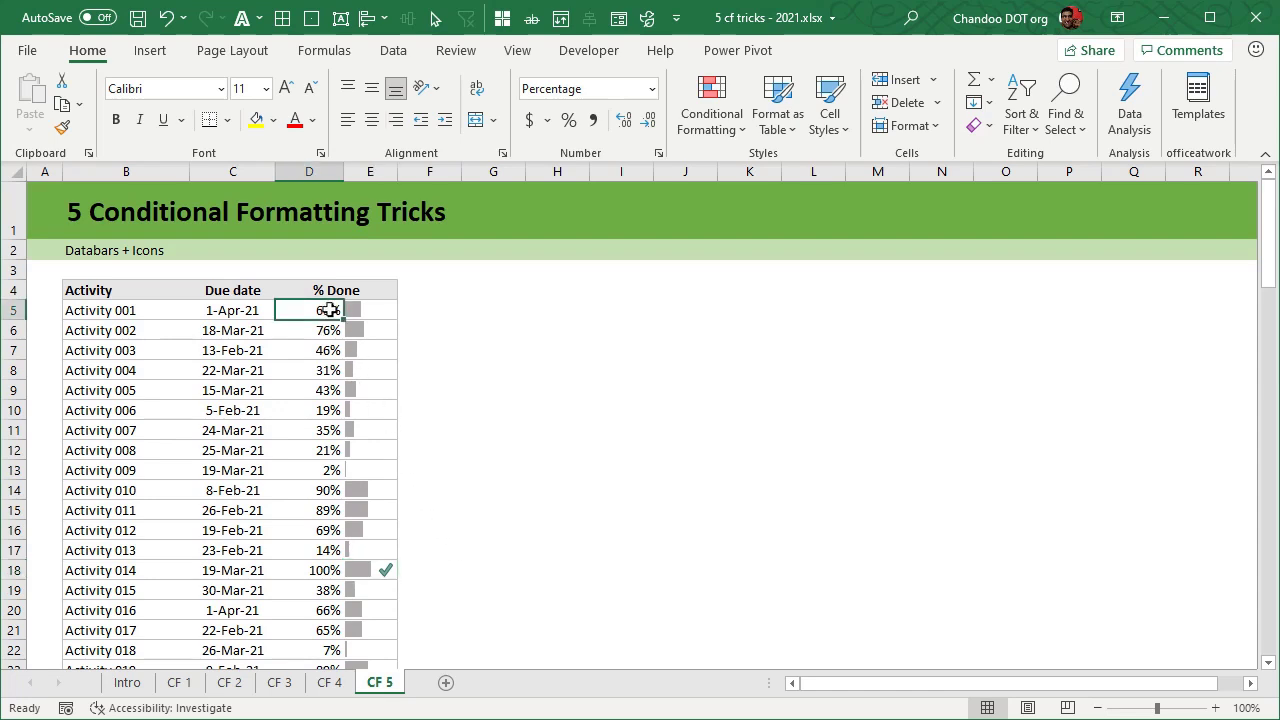
{"action": "left_click", "coordinate": [730, 118]}
{"action": "mouse_move", "coordinate": [763, 262]}
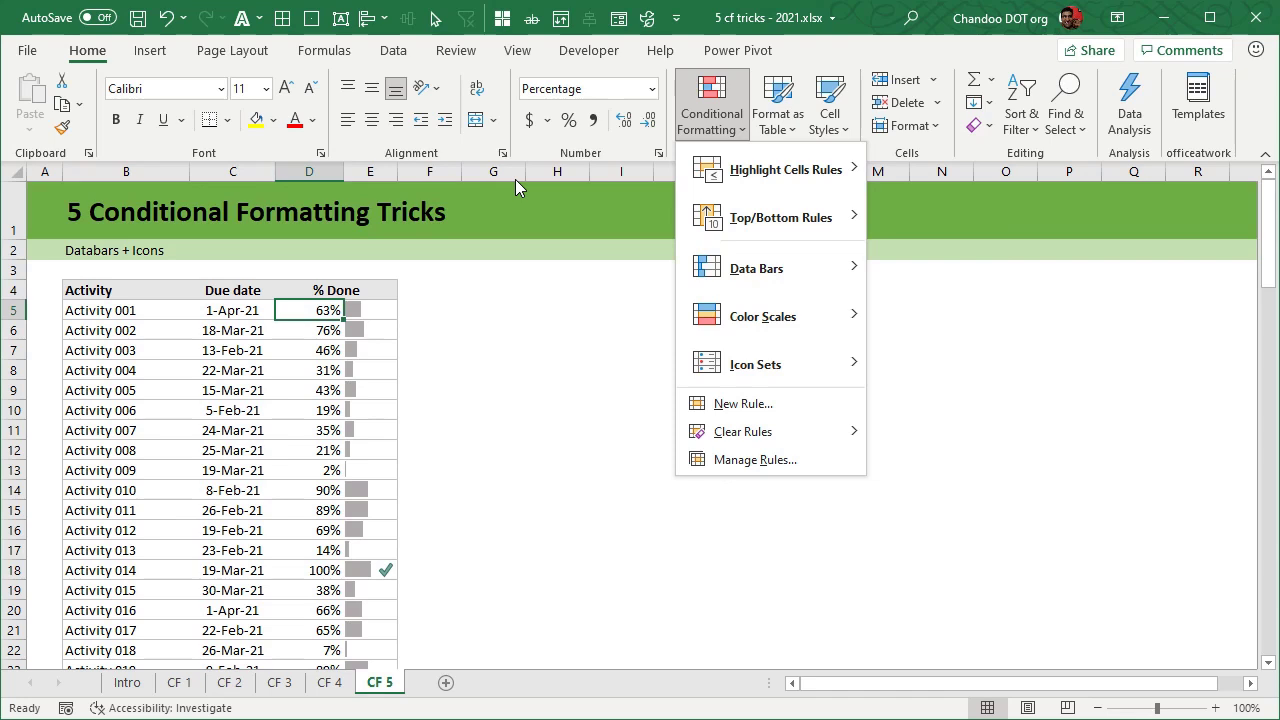
{"action": "left_click", "coordinate": [367, 316]}
{"action": "left_click_drag", "start_coordinate": [366, 309], "coordinate": [323, 302]}
{"action": "left_click", "coordinate": [323, 302]}
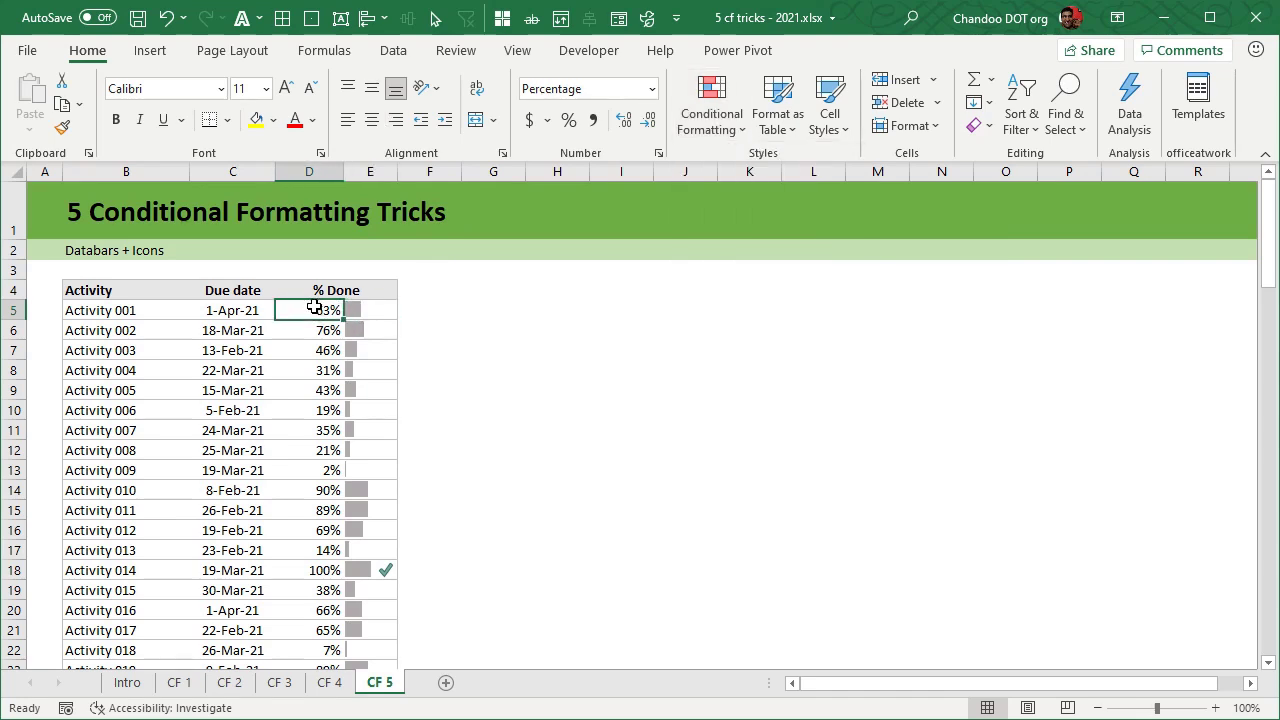
Show the formula bar and inspect the formula behind the data bar in cell E5.
{"action": "left_click", "coordinate": [517, 50]}
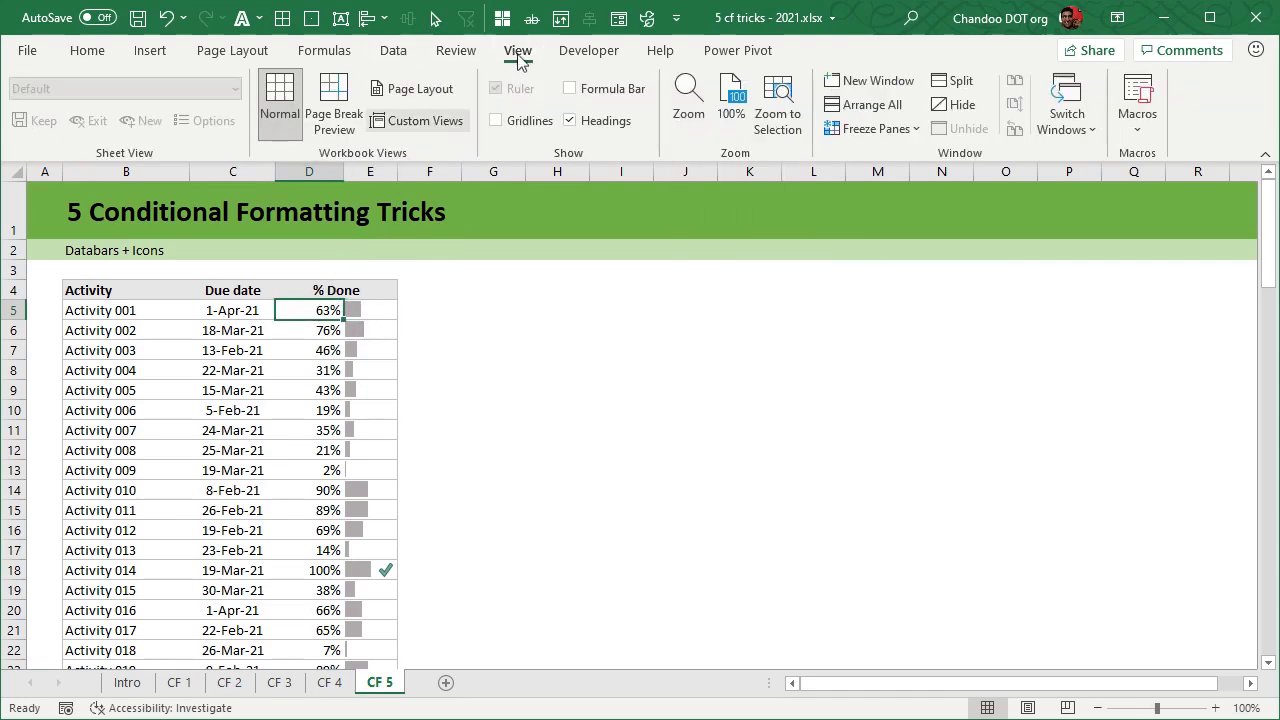
{"action": "left_click", "coordinate": [601, 91]}
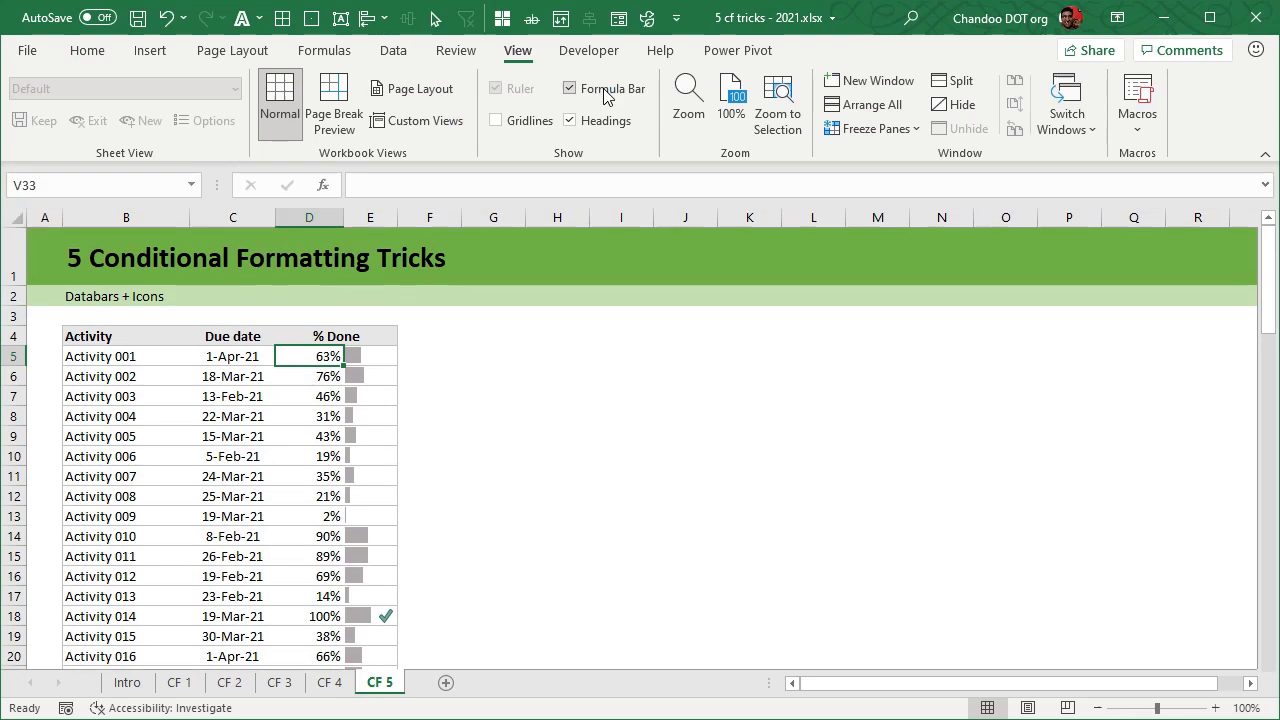
{"action": "left_click", "coordinate": [384, 349]}
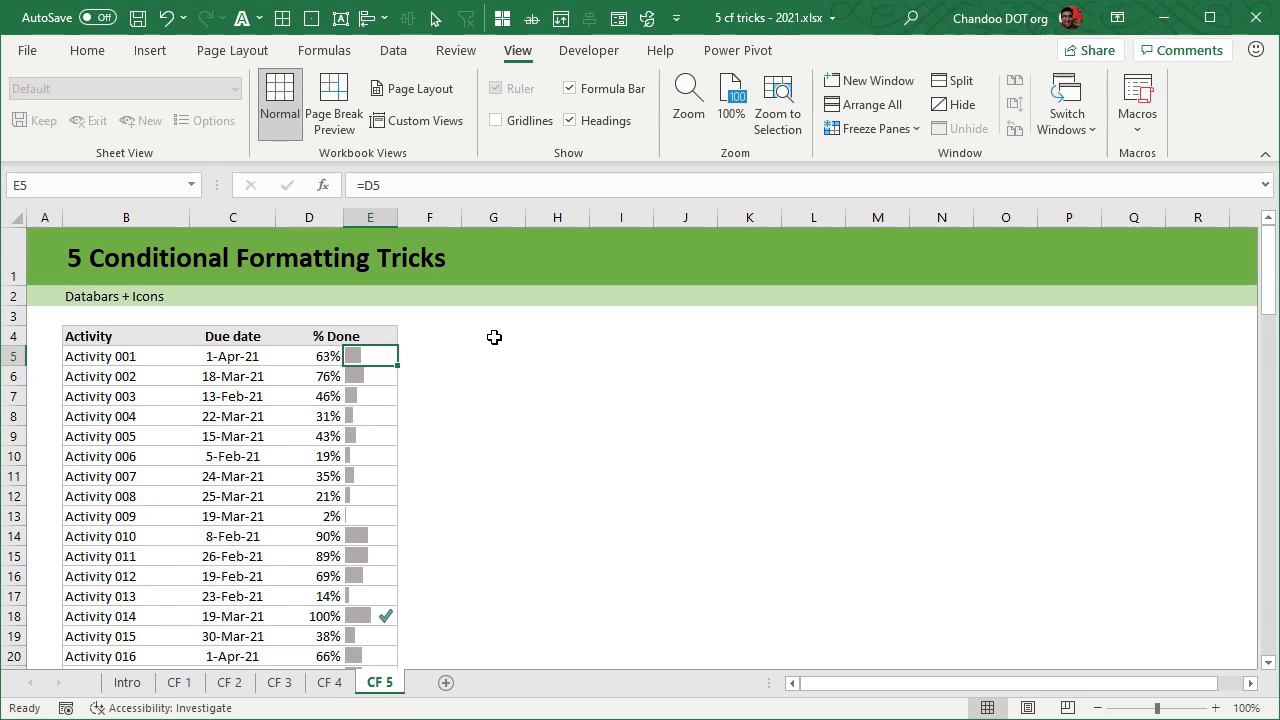
Select the data bar cells E5:E104 and open the list of conditional formatting rules that apply to them.
{"action": "key", "text": "ctrl+shift+Down"}
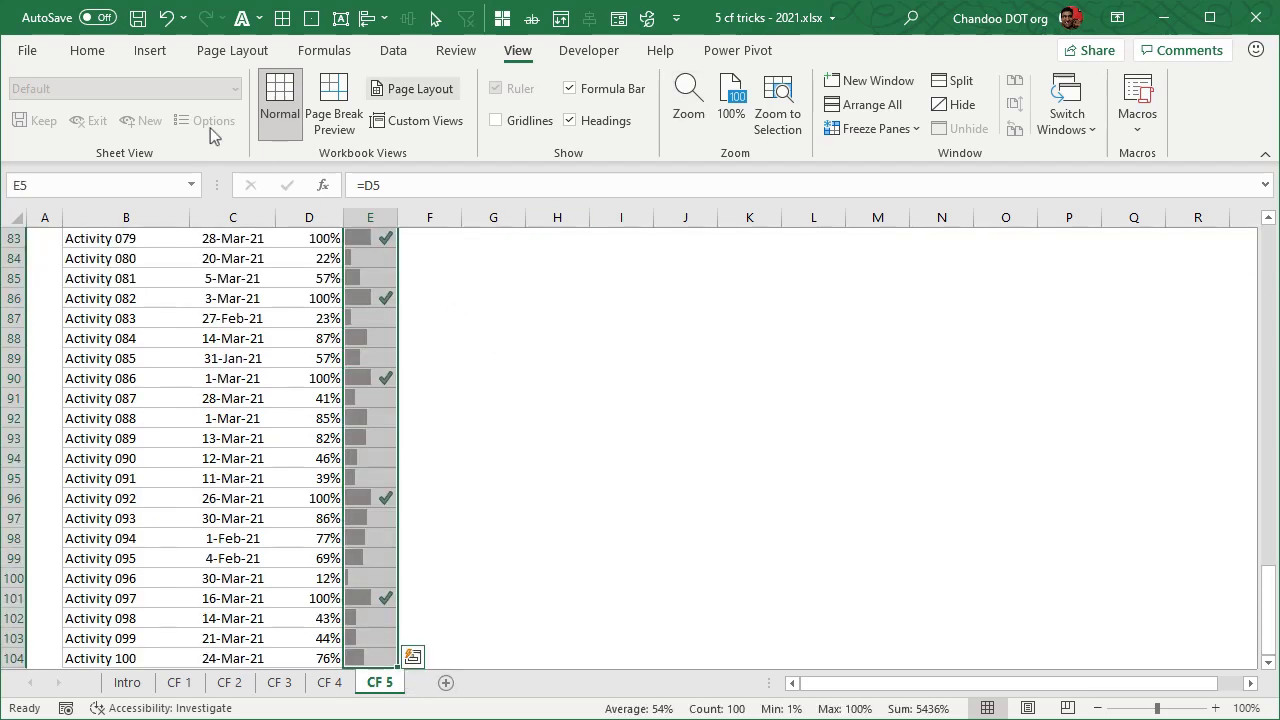
{"action": "left_click", "coordinate": [100, 52]}
{"action": "left_click", "coordinate": [737, 125]}
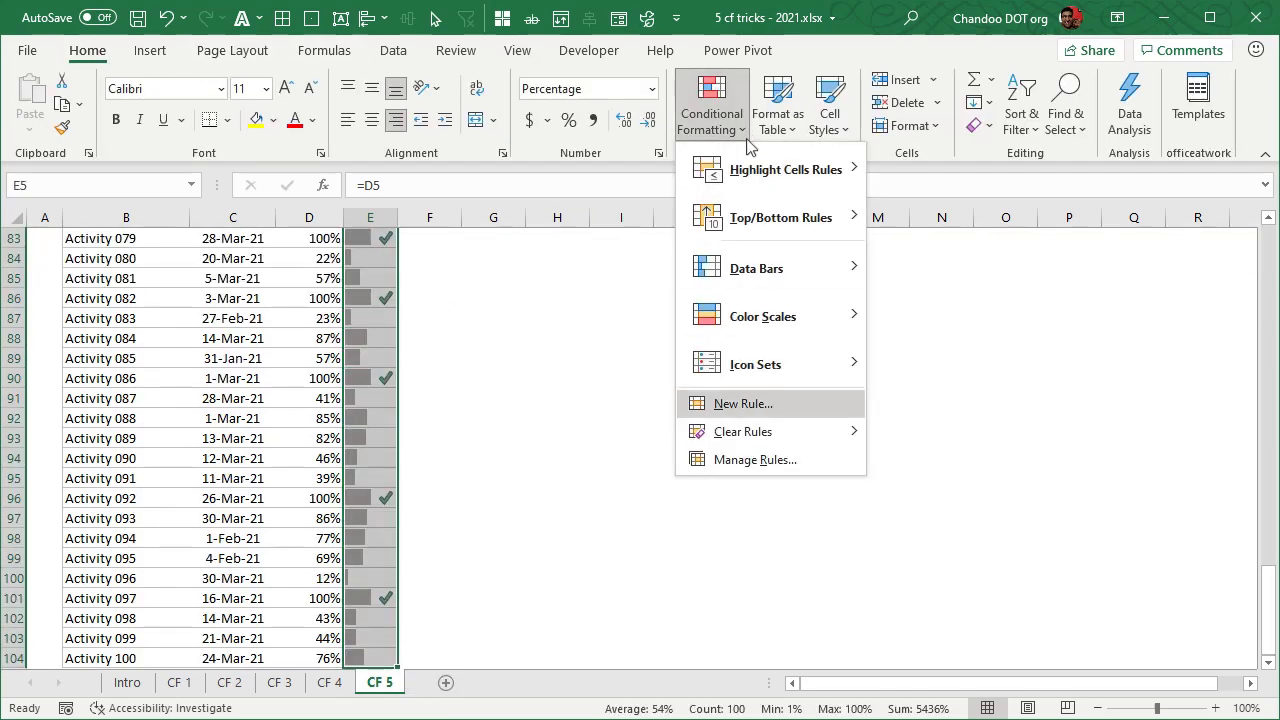
{"action": "left_click", "coordinate": [777, 460]}
{"action": "left_click", "coordinate": [746, 330]}
{"action": "left_click_drag", "start_coordinate": [827, 194], "coordinate": [560, 258]}
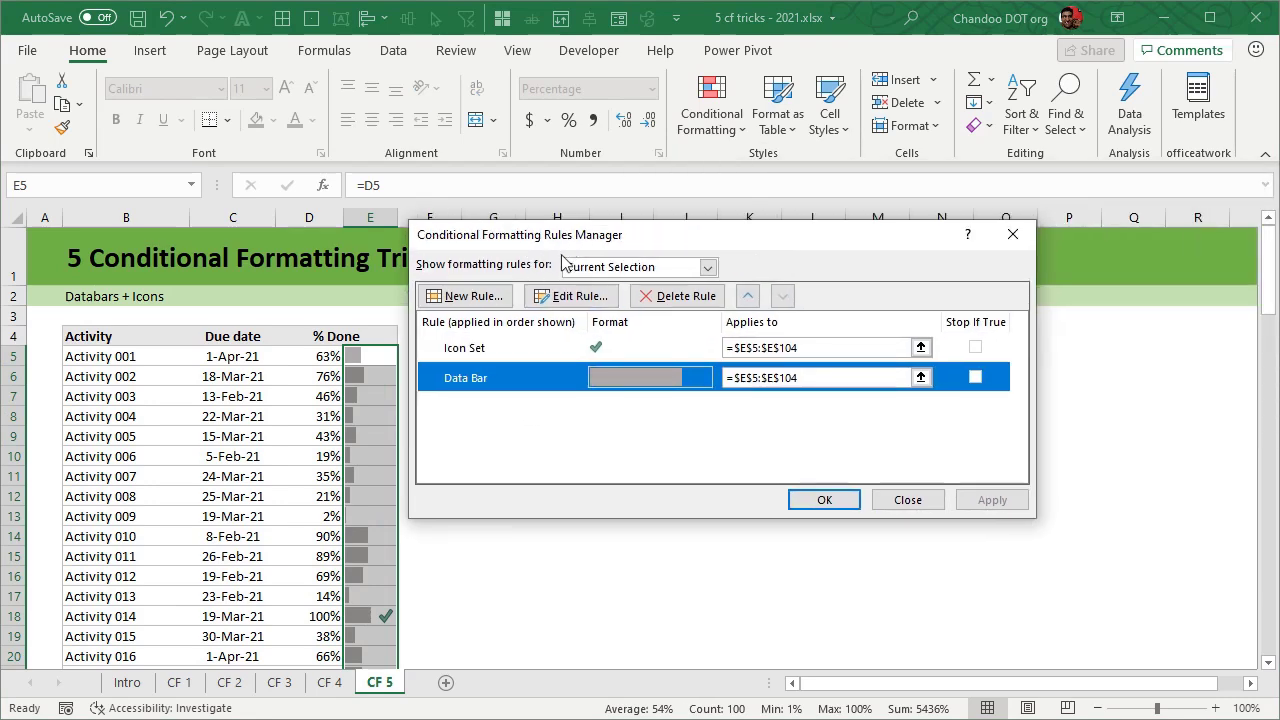
Examine the Data Bar rule's bar-only option and its minimum and maximum number values, and cancel out of the rule.
{"action": "double_click", "coordinate": [513, 390]}
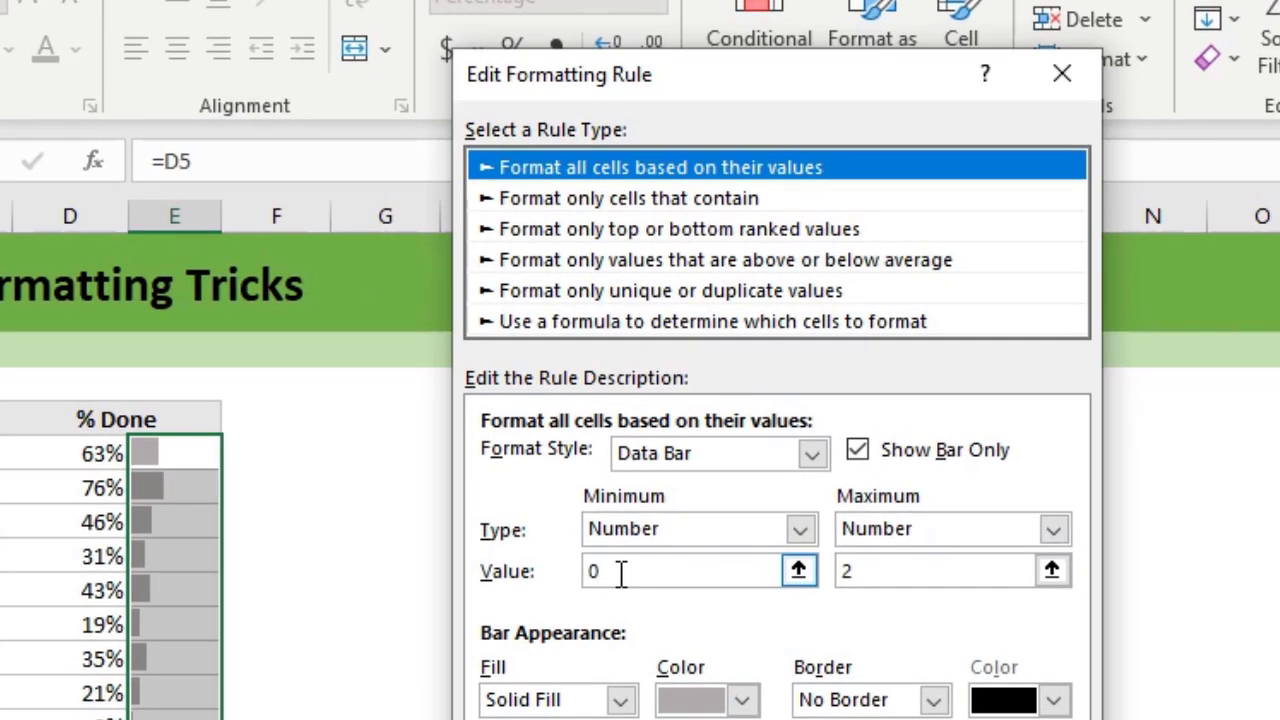
{"action": "left_click", "coordinate": [621, 572]}
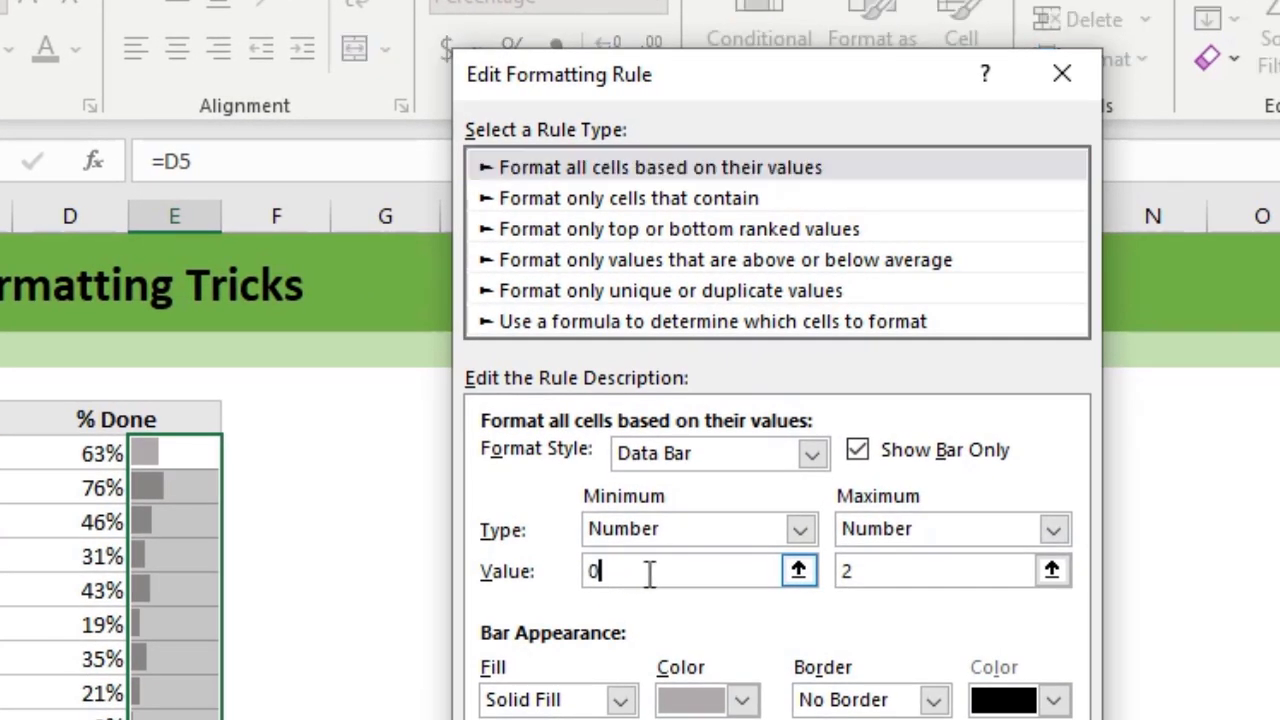
{"action": "left_click", "coordinate": [888, 576]}
{"action": "type", "text": "2"}
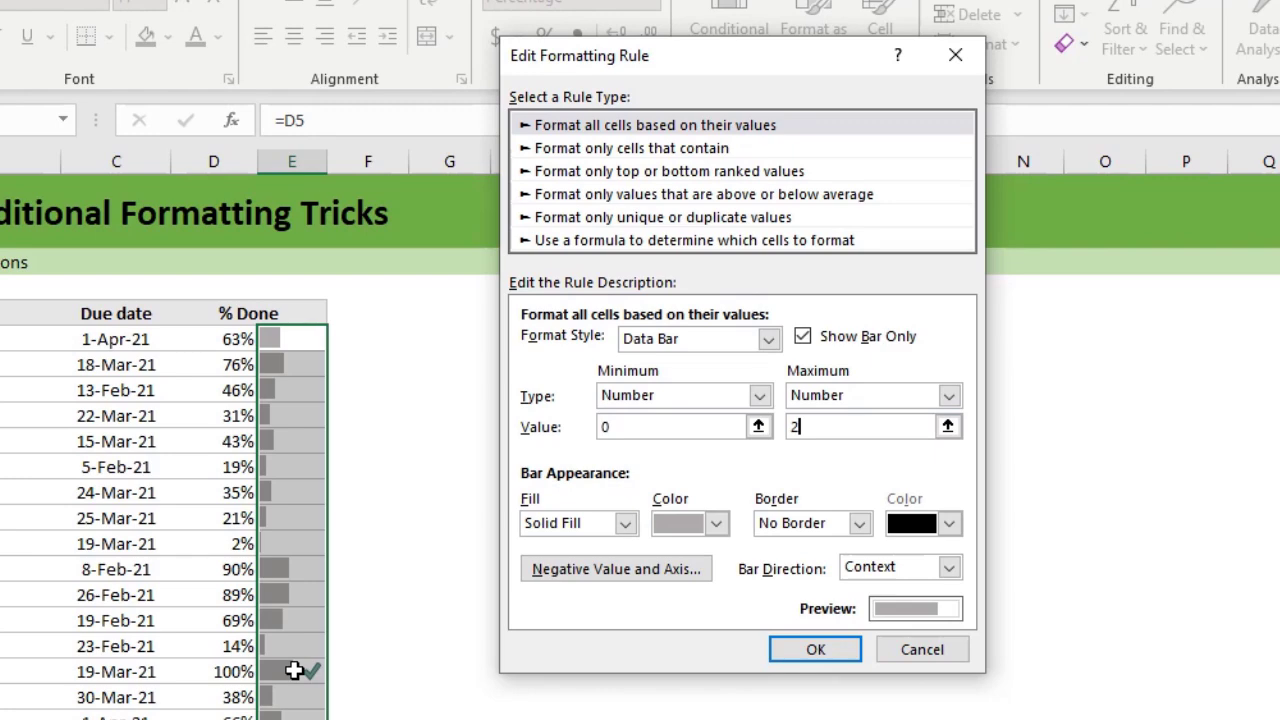
{"action": "left_click", "coordinate": [920, 650]}
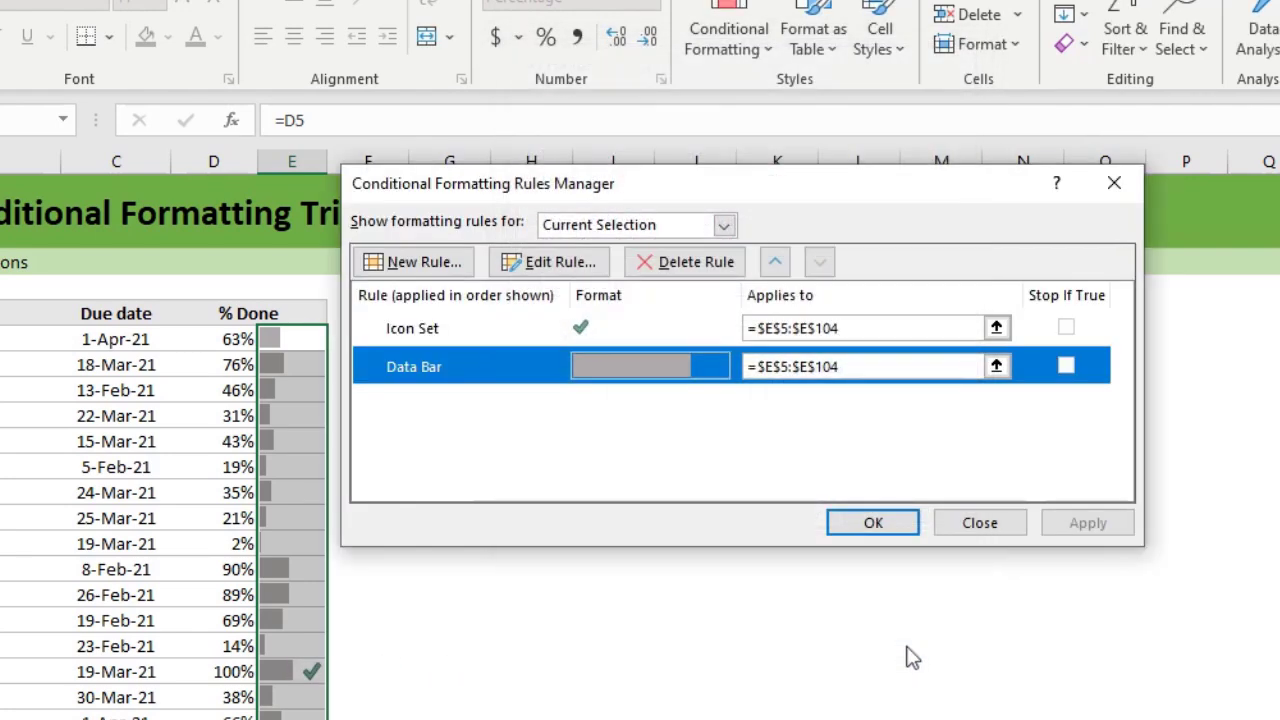
Examine the Icon Set rule's custom icons and value thresholds, and close the rules list.
{"action": "left_click", "coordinate": [516, 332]}
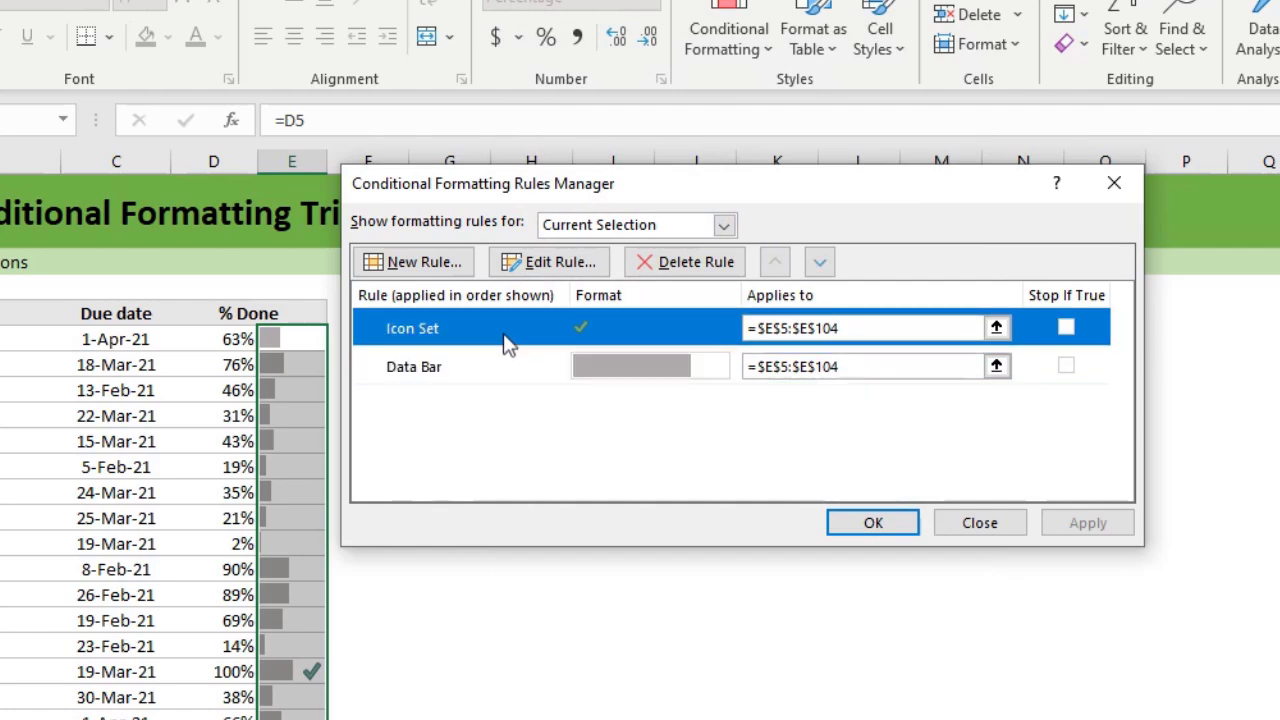
{"action": "double_click", "coordinate": [452, 328]}
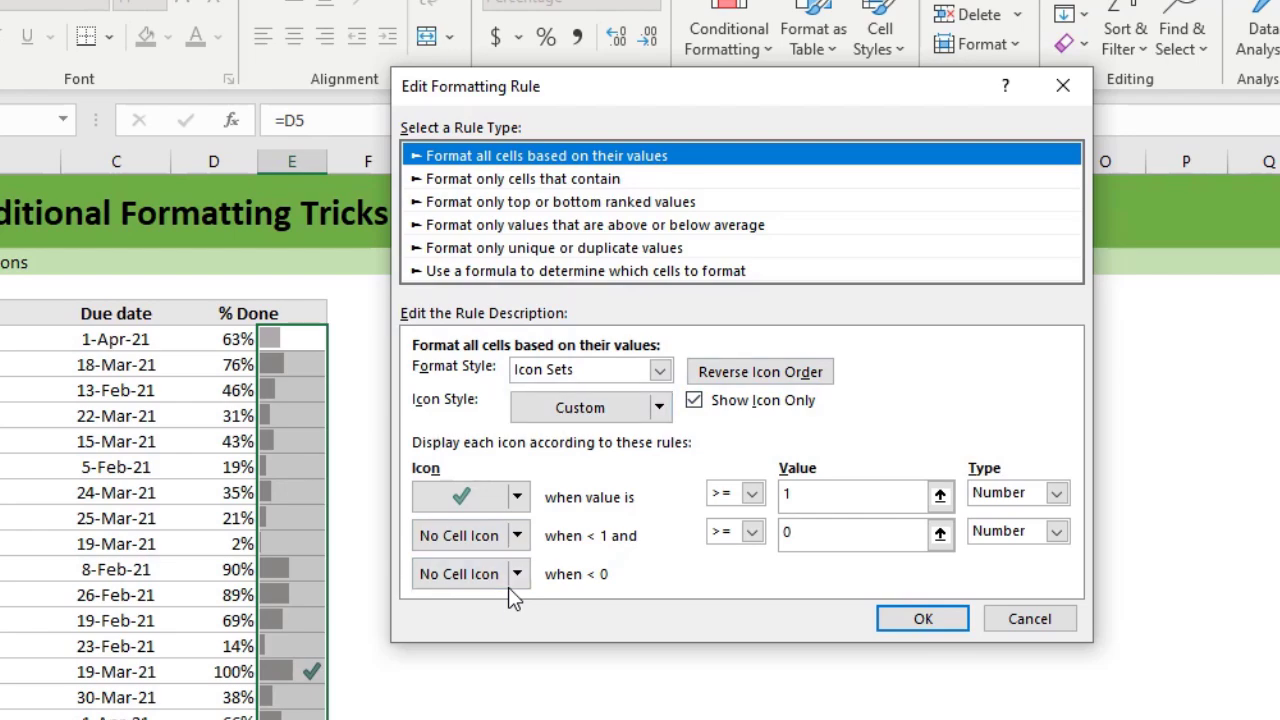
{"action": "left_click", "coordinate": [911, 618]}
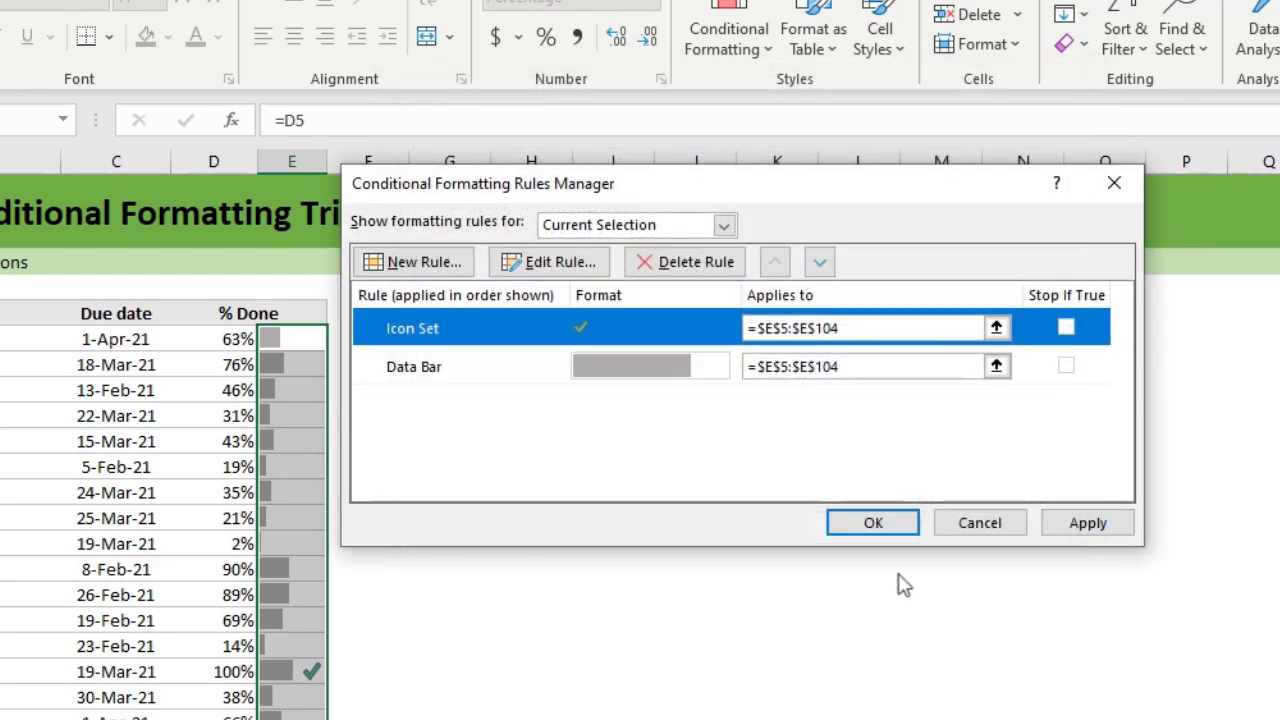
{"action": "left_click", "coordinate": [878, 524]}
Left-align the check icon in cell E18 for Activity 014, and return it to right alignment.
{"action": "left_click", "coordinate": [310, 671]}
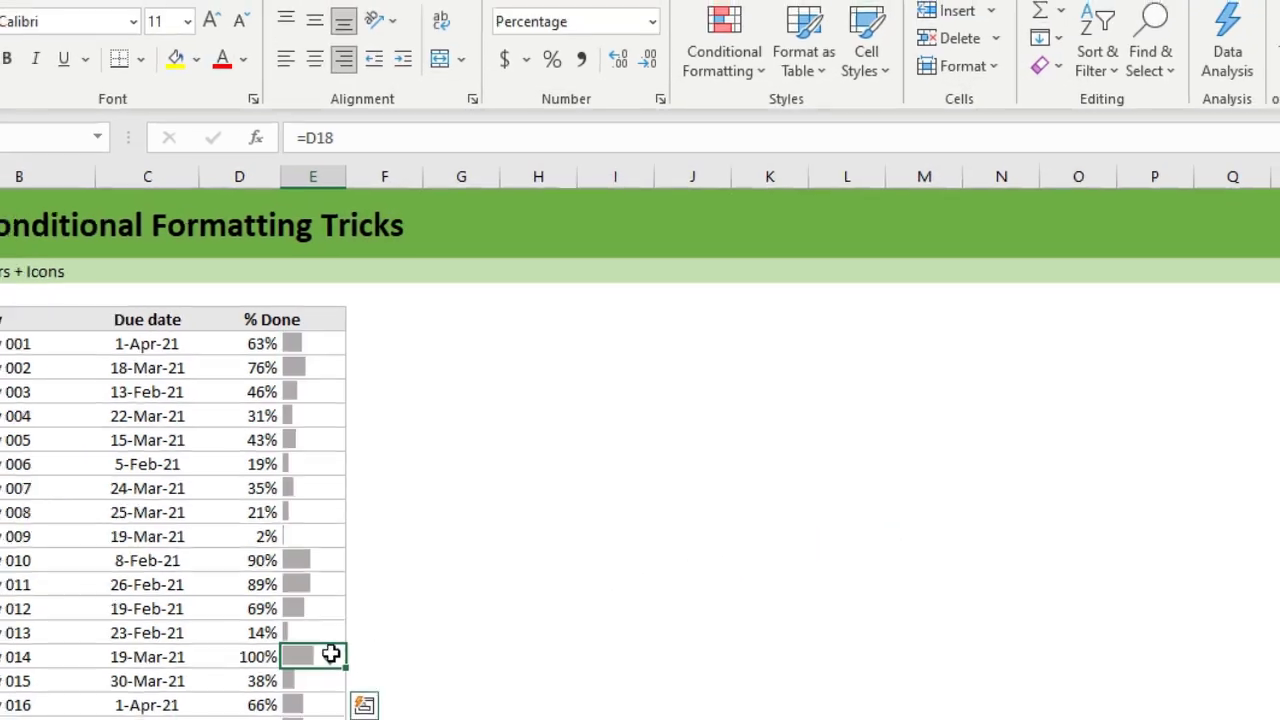
{"action": "left_click", "coordinate": [350, 120]}
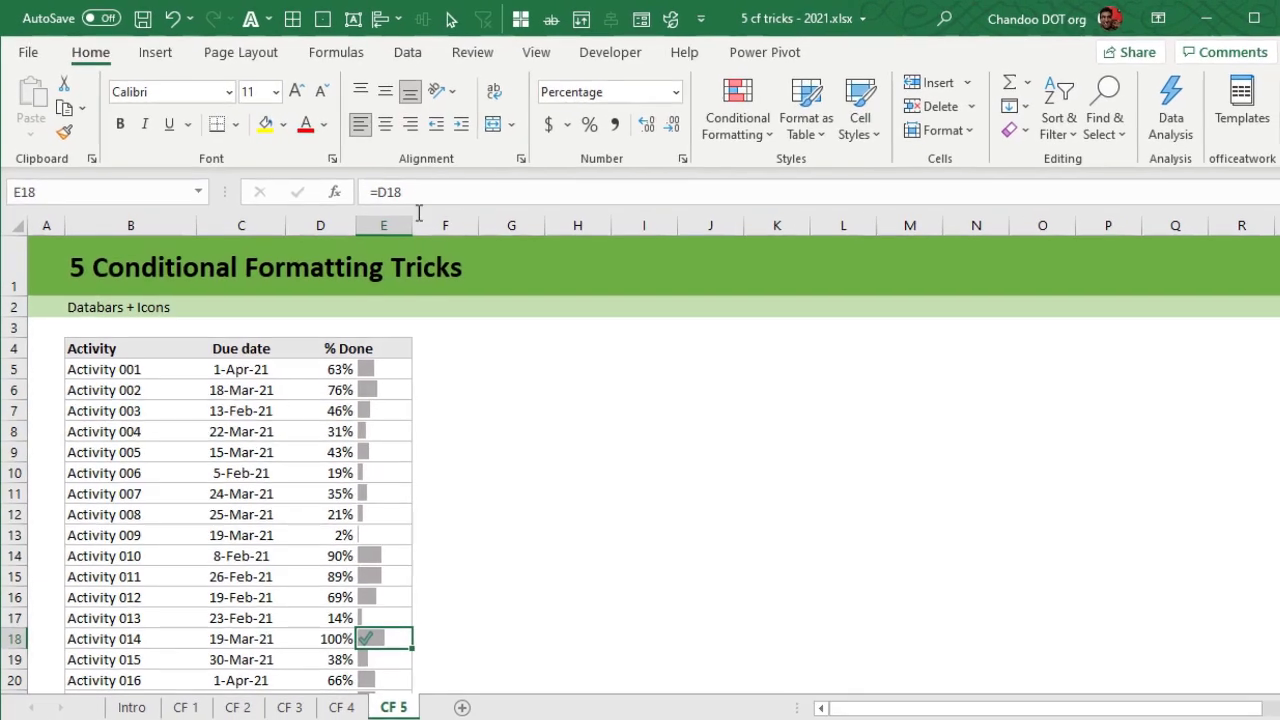
{"action": "left_click", "coordinate": [396, 120]}
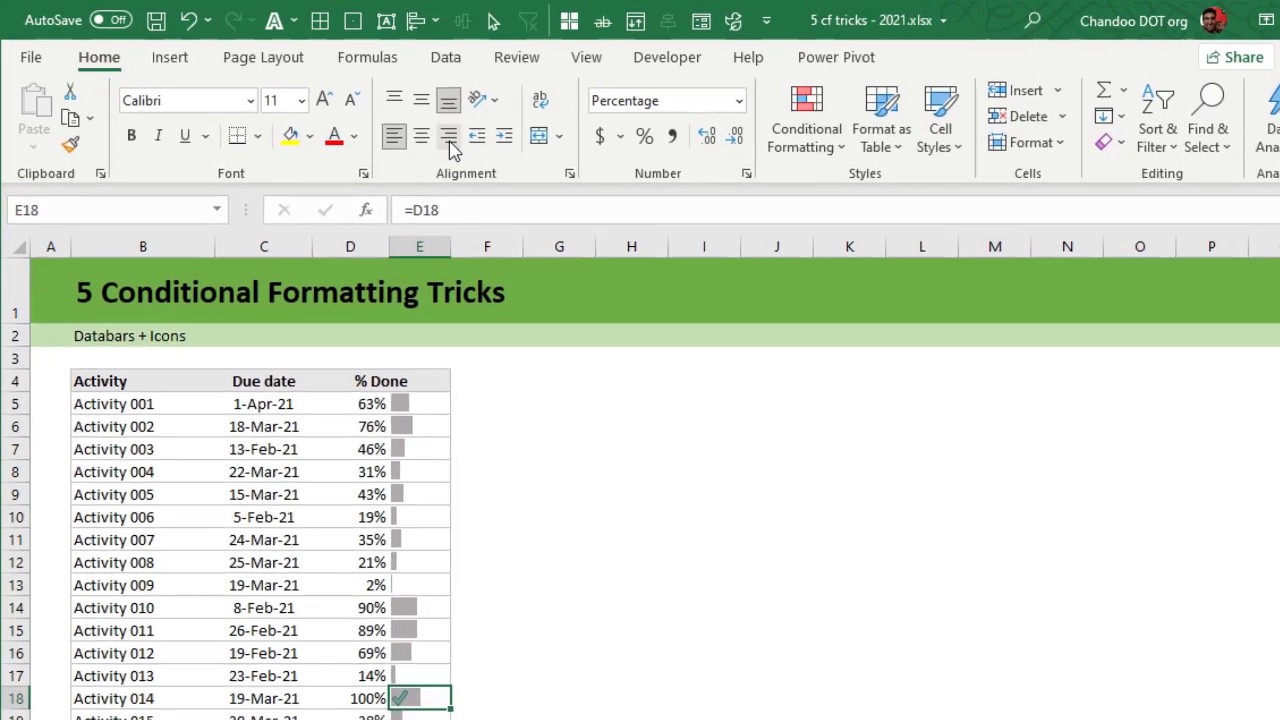
Look through the data bars and check icons further down column E, including the Activity 070 row.
{"action": "scroll", "coordinate": [501, 655], "scroll_direction": "down", "scroll_amount": 7}
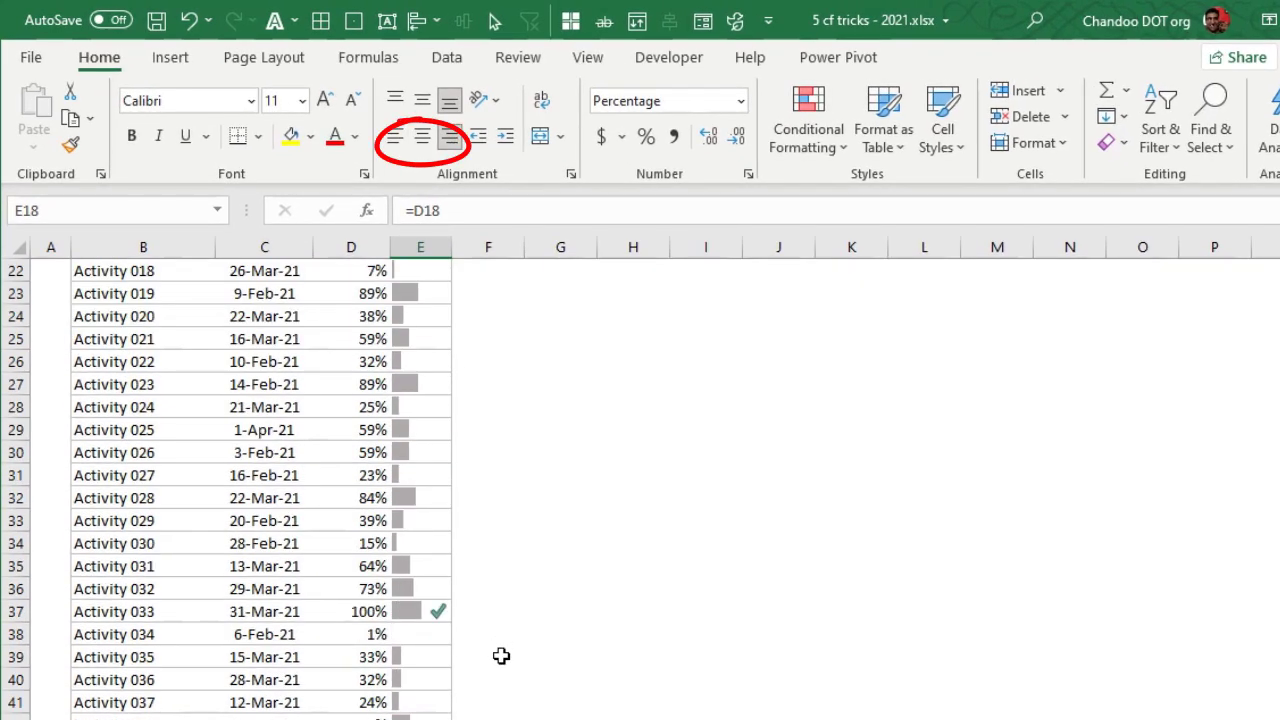
{"action": "scroll", "coordinate": [501, 655], "scroll_direction": "down", "scroll_amount": 12}
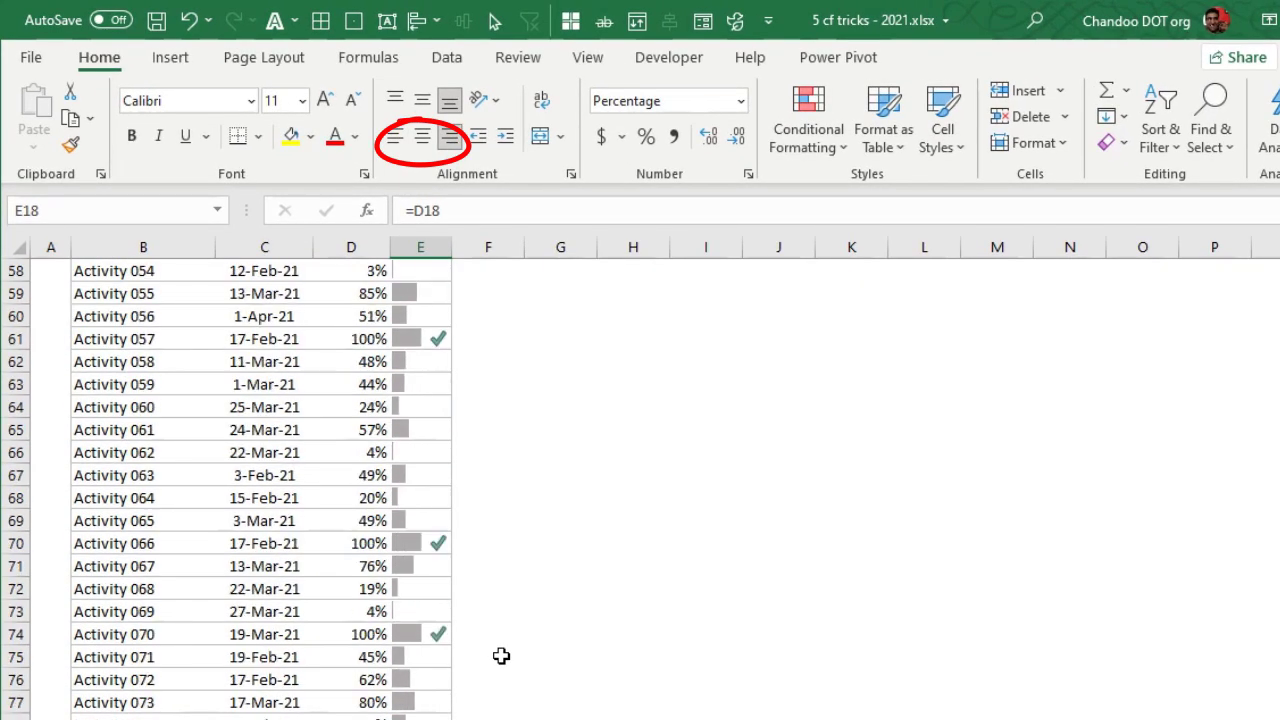
{"action": "left_click", "coordinate": [415, 634]}
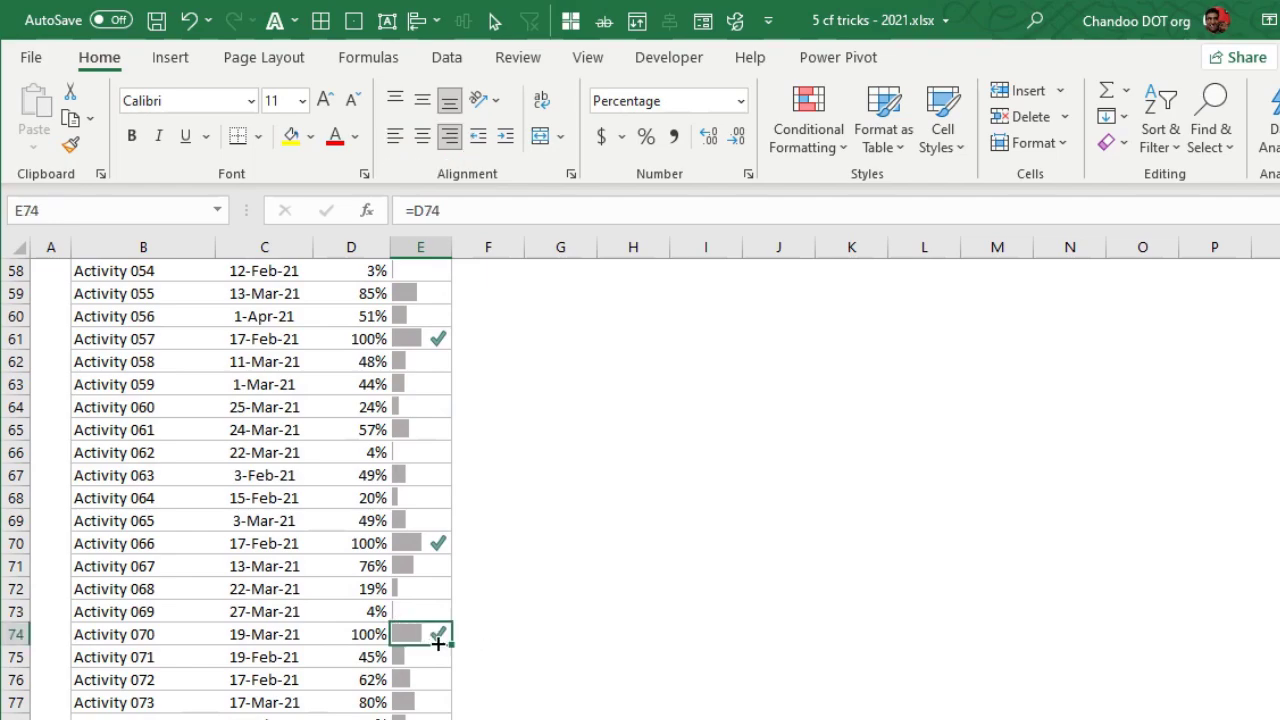
{"action": "scroll", "coordinate": [437, 636], "scroll_direction": "down", "scroll_amount": 4}
{"action": "scroll", "coordinate": [491, 710], "scroll_direction": "down", "scroll_amount": 6}
{"action": "scroll", "coordinate": [491, 711], "scroll_direction": "up", "scroll_amount": 17}
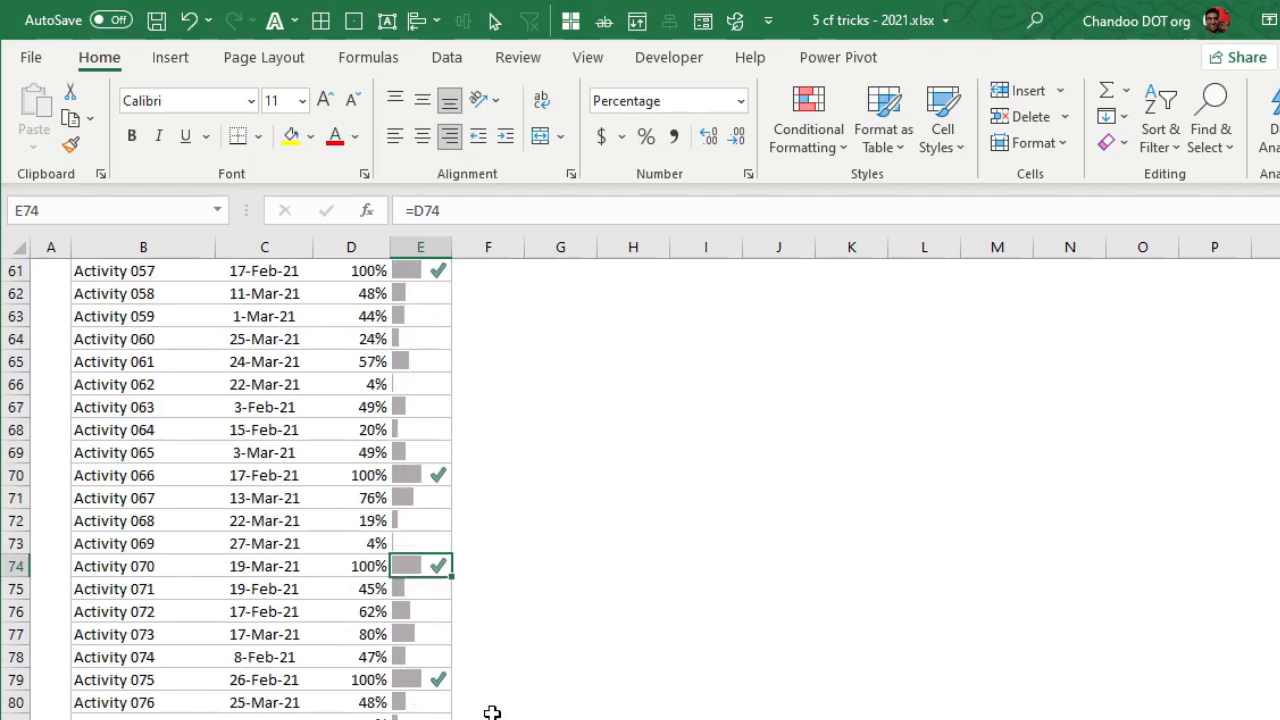
{"action": "scroll", "coordinate": [491, 712], "scroll_direction": "up", "scroll_amount": 12}
Set the font size of the data bar and icon cells E5:E104 to 8.
{"action": "left_click", "coordinate": [412, 405]}
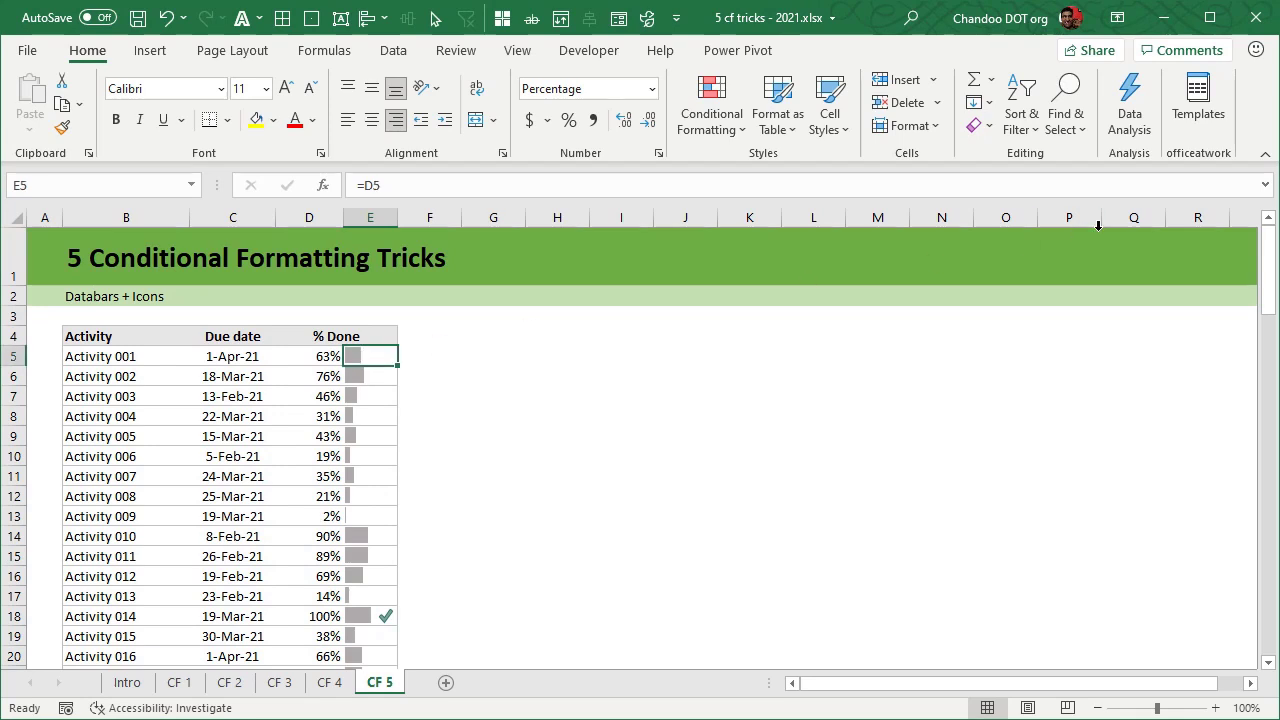
{"action": "key", "text": "ctrl+shift+Down"}
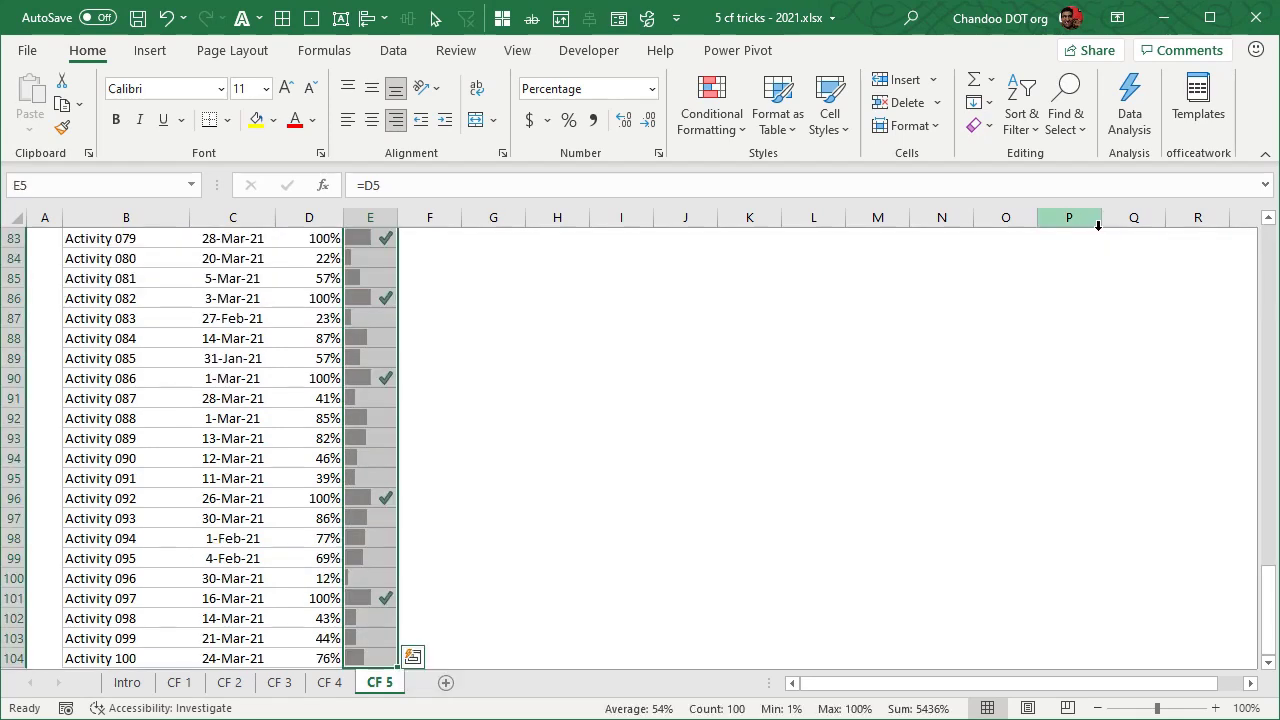
{"action": "scroll", "coordinate": [1098, 230], "scroll_direction": "up", "scroll_amount": 6}
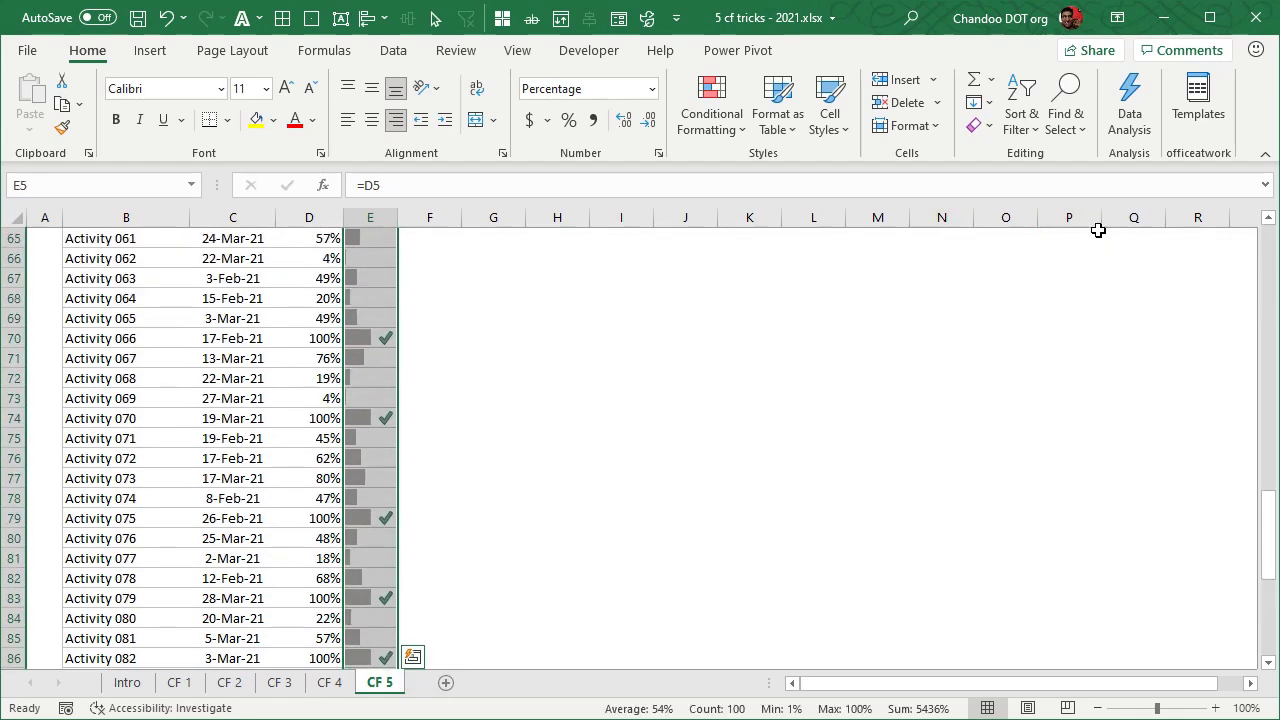
{"action": "left_click", "coordinate": [248, 88]}
{"action": "type", "text": "8"}
{"action": "key", "text": "Return"}
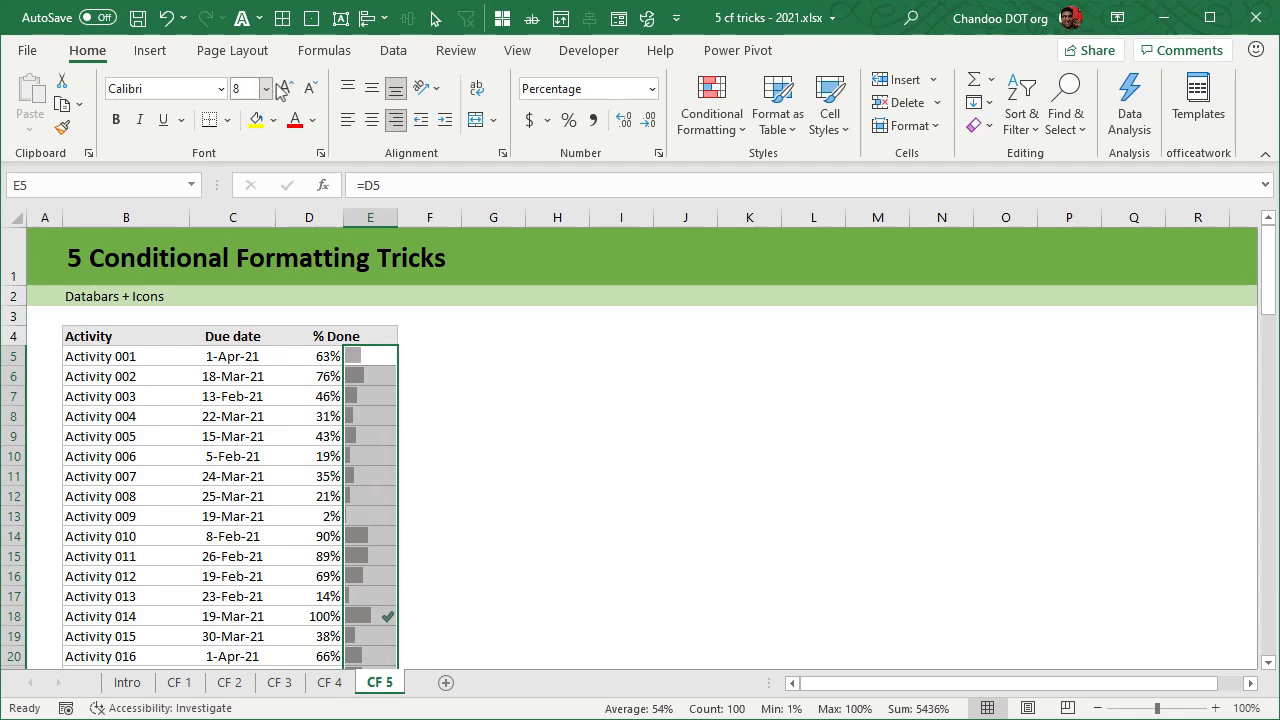
Enlarge the icons in E5:E104 with font size 16 and check the result beside Activity 014.
{"action": "left_click", "coordinate": [239, 88]}
{"action": "type", "text": "16"}
{"action": "key", "text": "Return"}
{"action": "scroll", "coordinate": [719, 583], "scroll_direction": "down", "scroll_amount": 6}
{"action": "scroll", "coordinate": [720, 583], "scroll_direction": "up", "scroll_amount": 2}
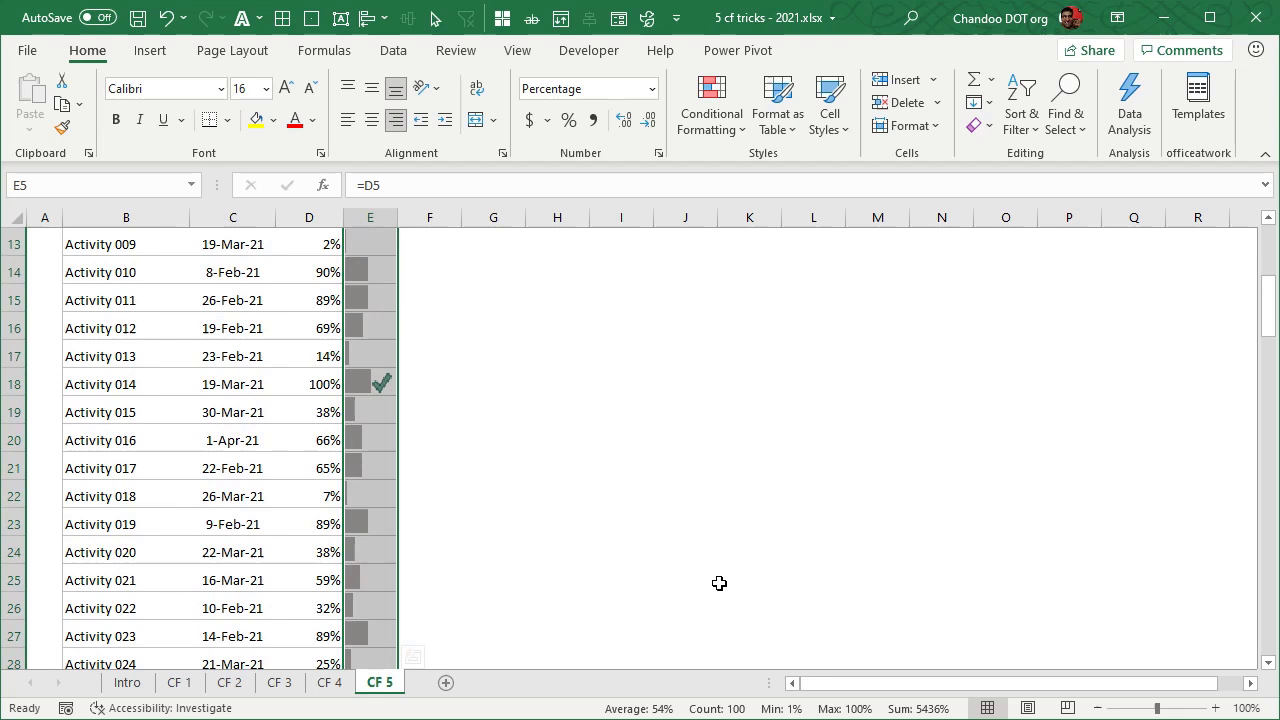
{"action": "left_click", "coordinate": [452, 386]}
{"action": "left_click", "coordinate": [378, 382]}
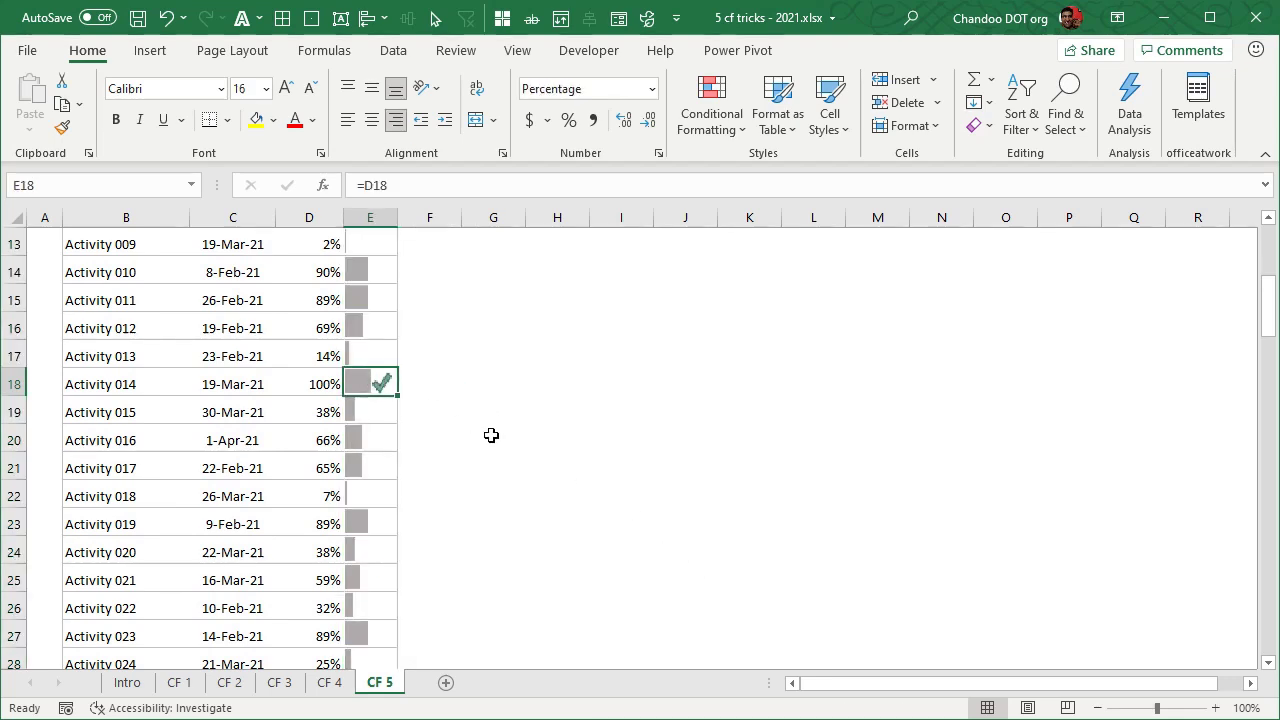
Reduce the icons in E5:E104 by returning the cells' font size to 8, and deselect the range.
{"action": "scroll", "coordinate": [491, 435], "scroll_direction": "up", "scroll_amount": 4}
{"action": "left_click", "coordinate": [384, 353]}
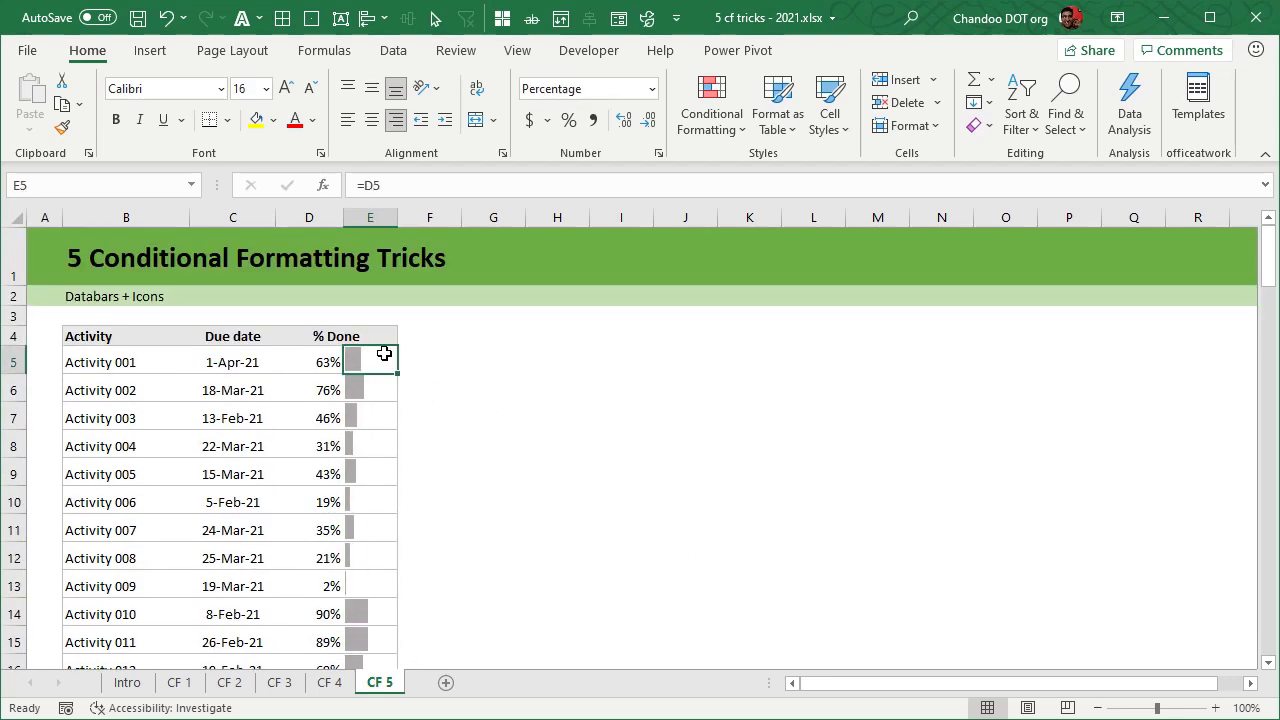
{"action": "key", "text": "ctrl+shift+Down"}
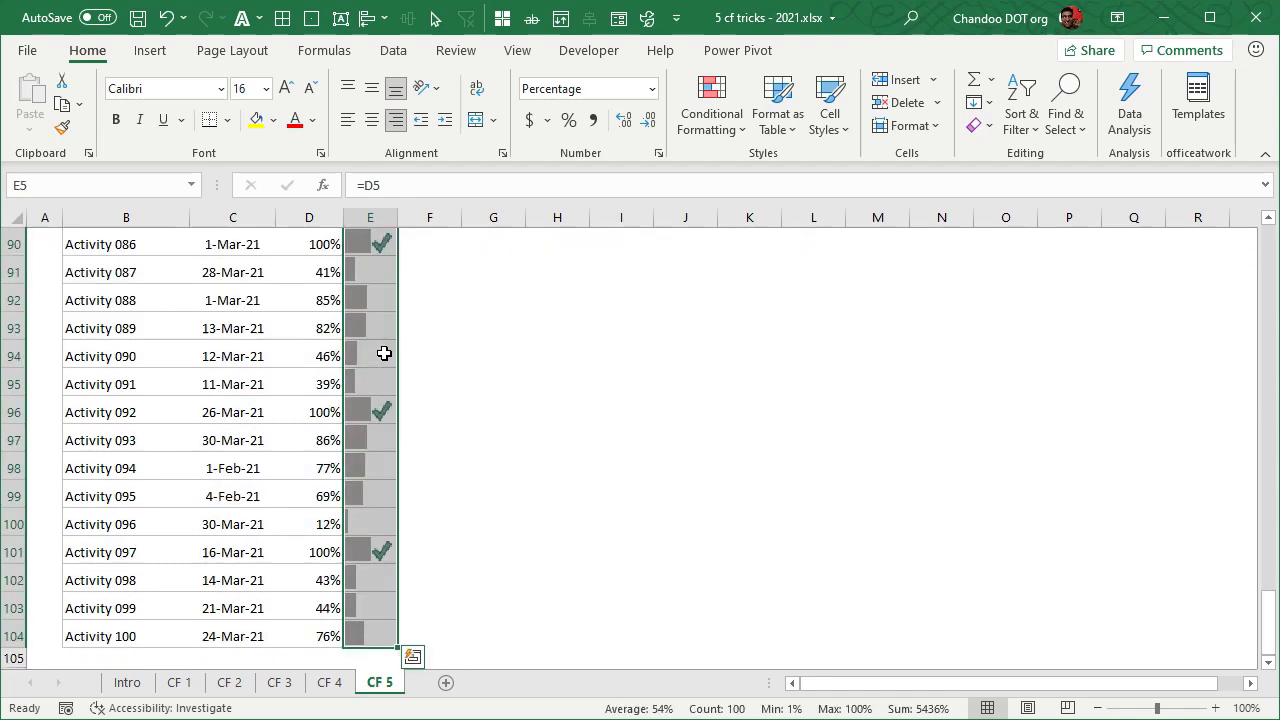
{"action": "left_click", "coordinate": [246, 90]}
{"action": "key", "text": "Escape"}
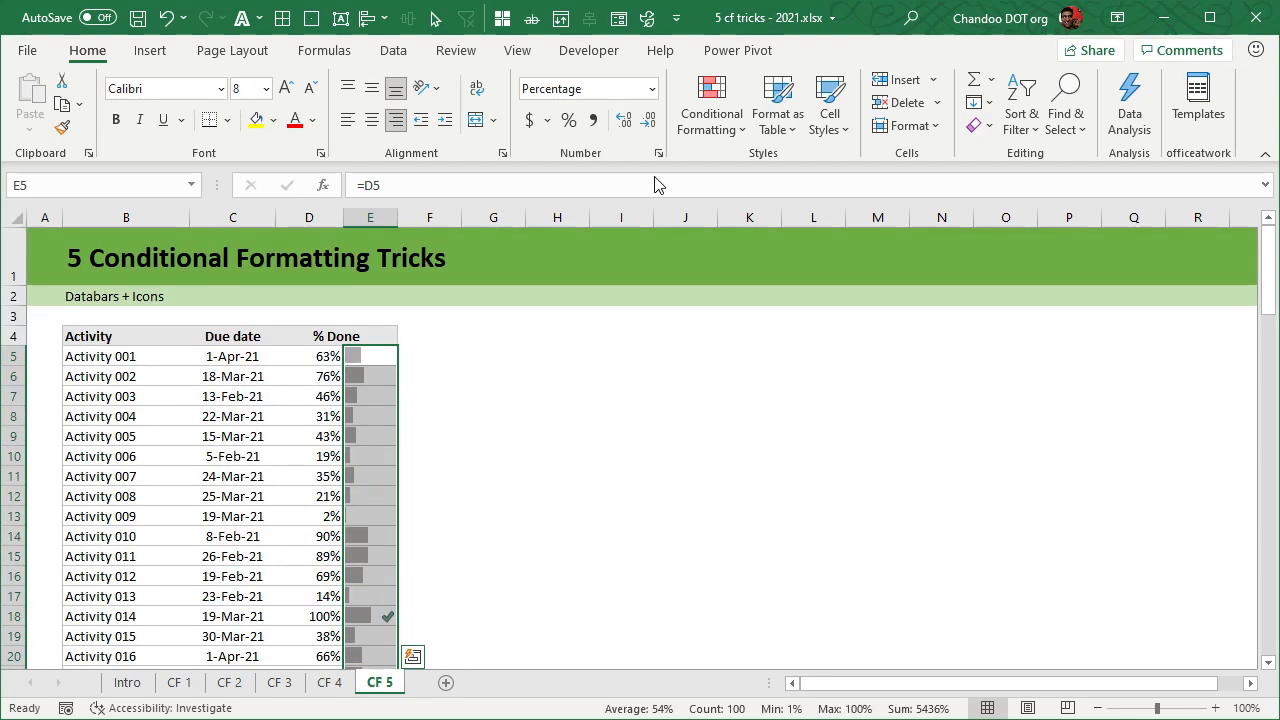
{"action": "left_click", "coordinate": [733, 543]}
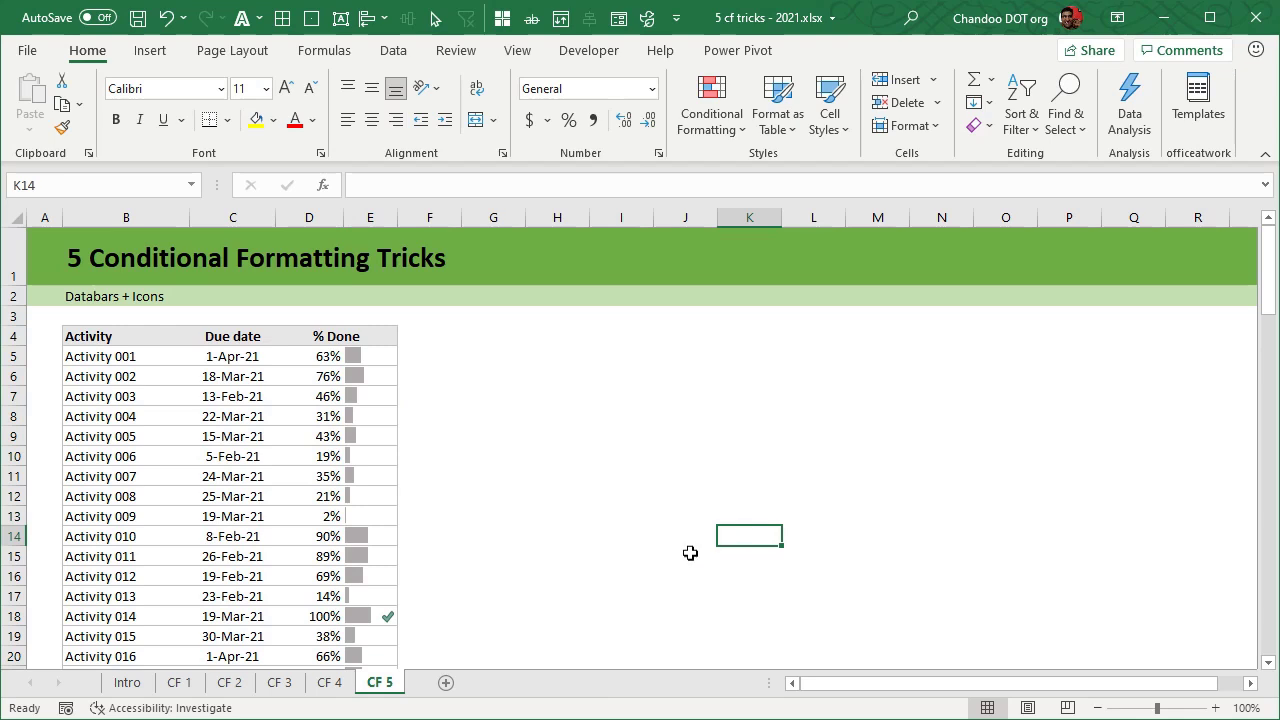